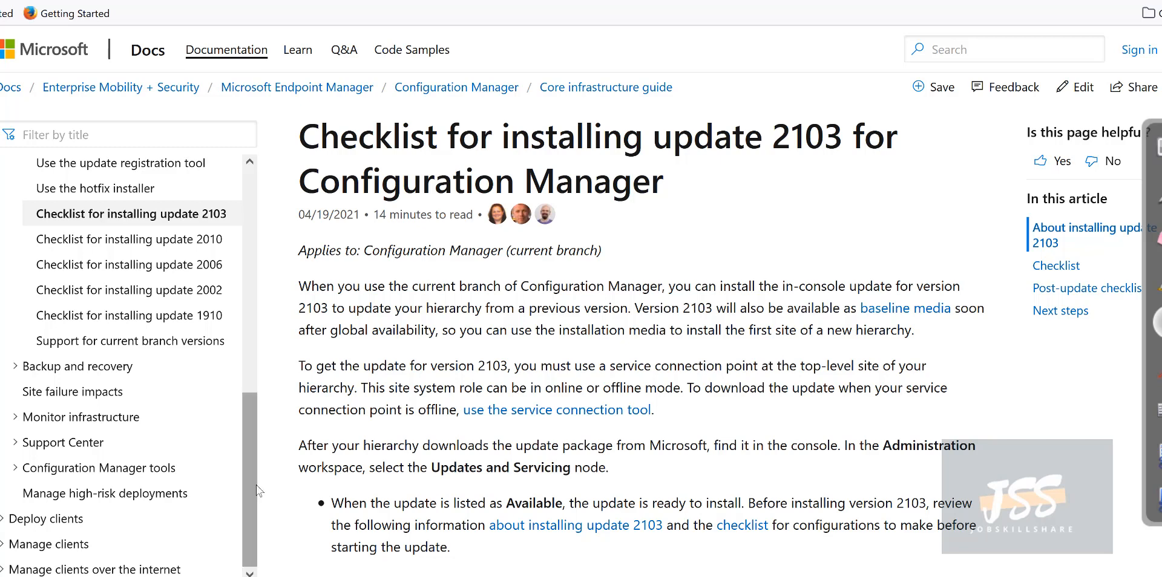
left_click_drag(257, 492, 257, 454)
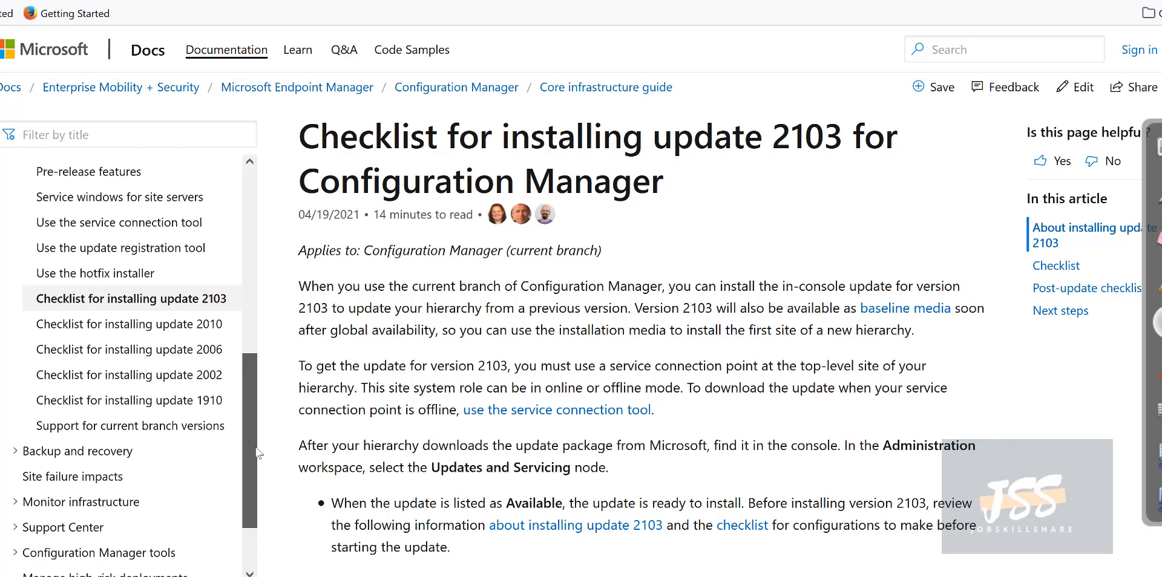
left_click_drag(257, 454, 249, 372)
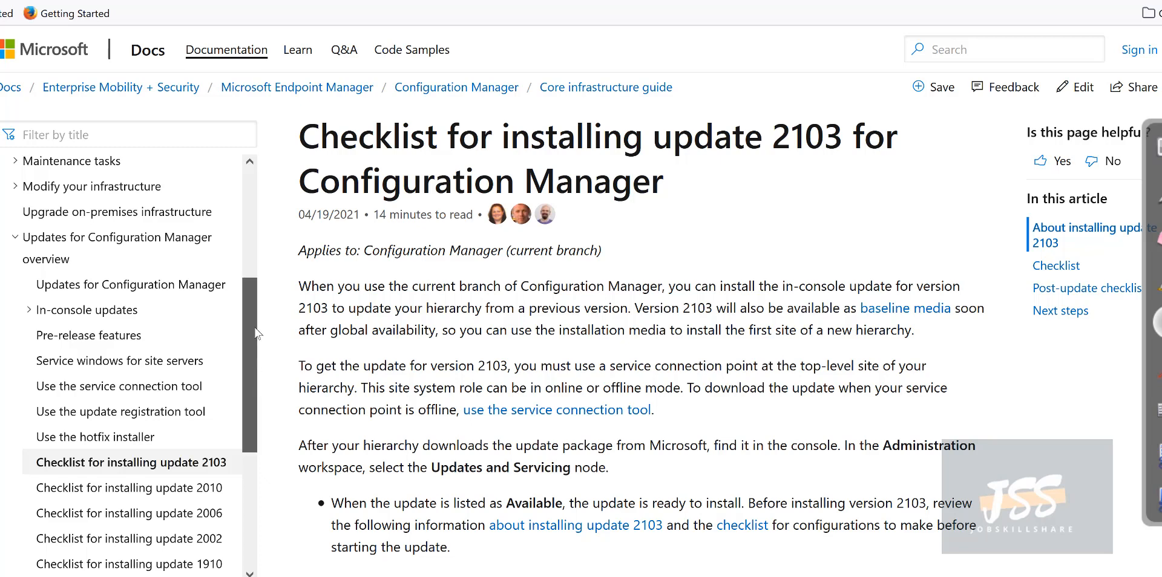
scroll(255, 327, "up", 4)
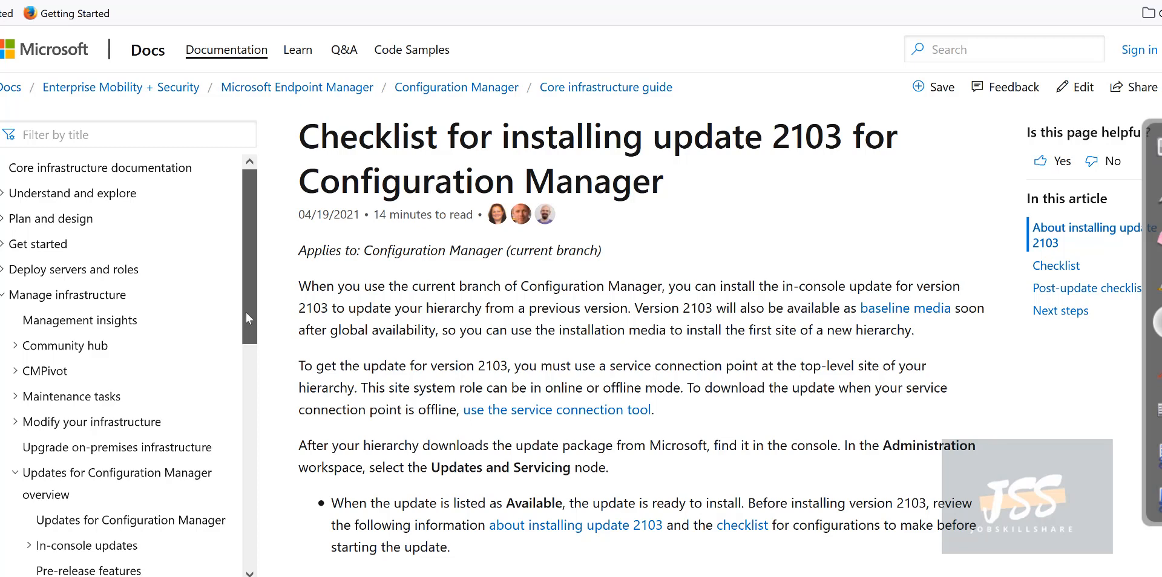
scroll(245, 313, "down", 1)
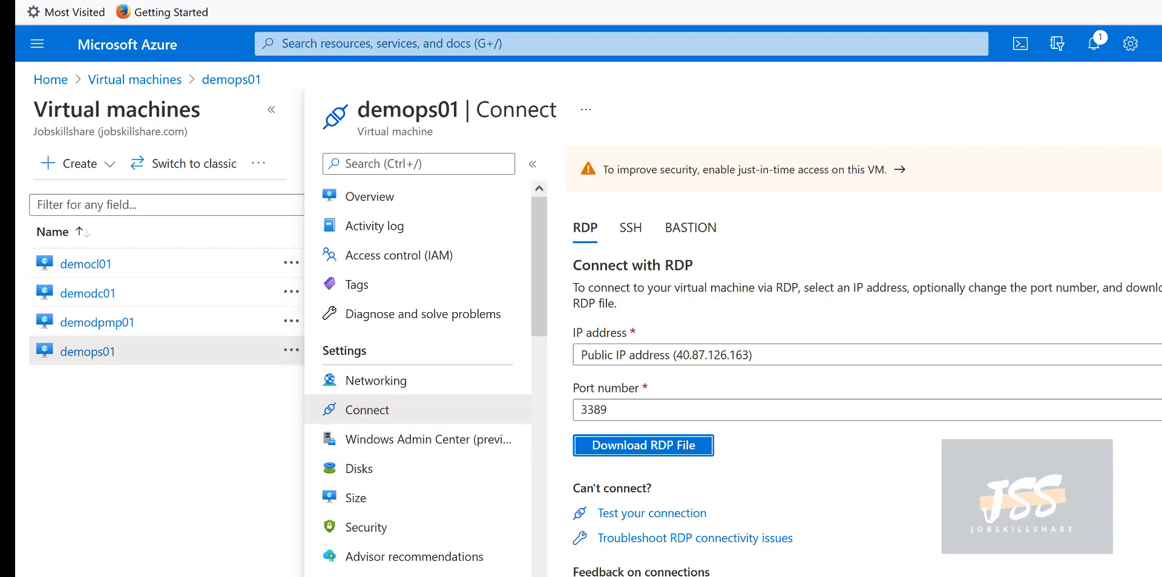
- Switch to the demops01 remote desktop session and open the Configuration Manager Console from the Microsoft Endpoint Manager programs
mouse_move(878, 576)
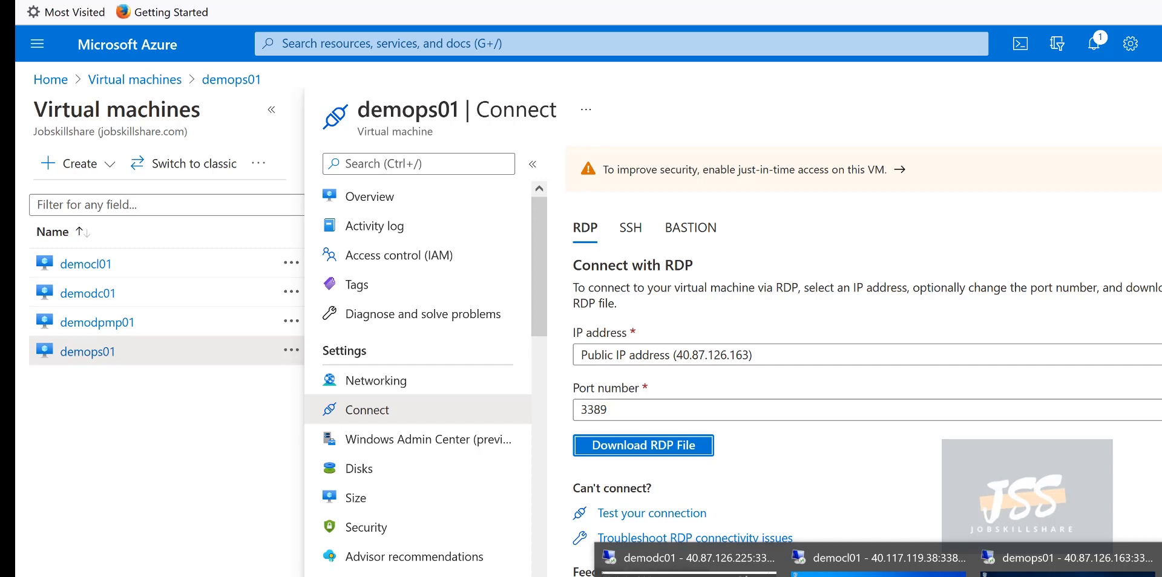
left_click(1068, 575)
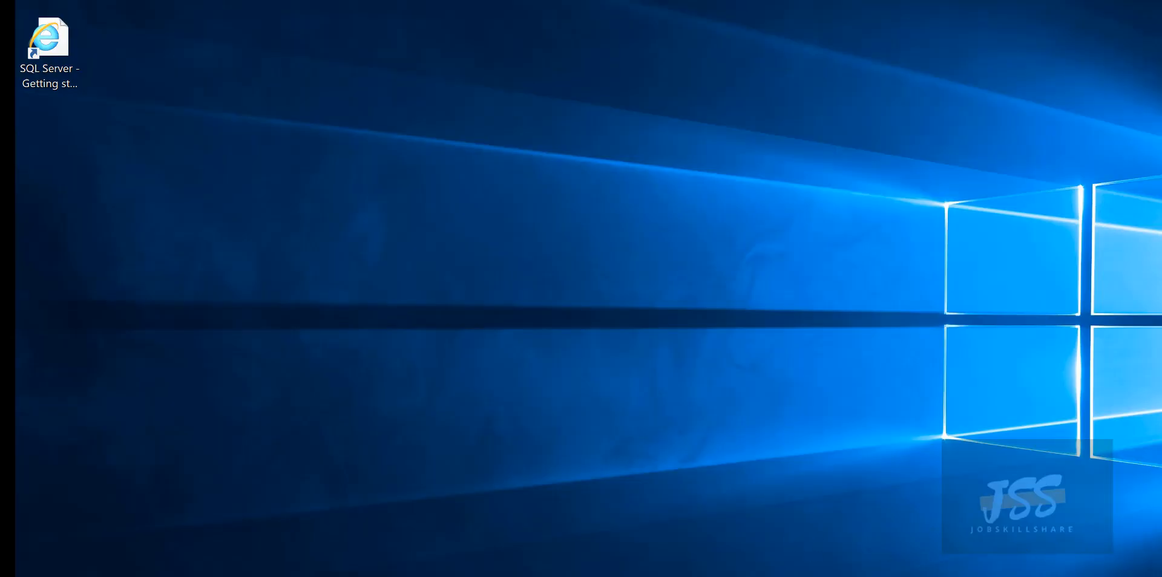
key("super")
left_click(224, 223)
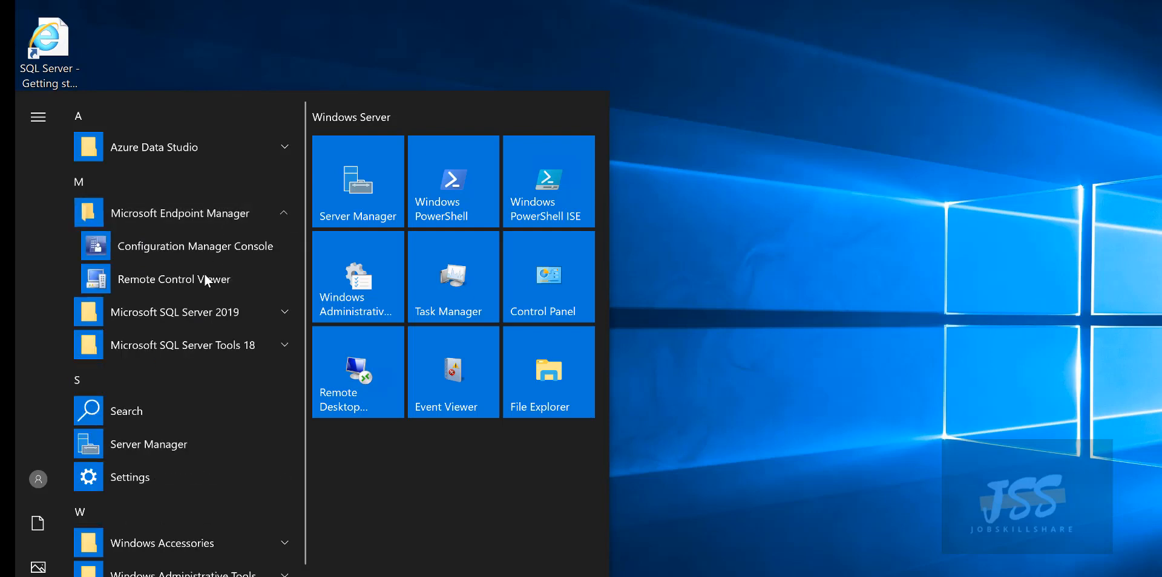
left_click(153, 252)
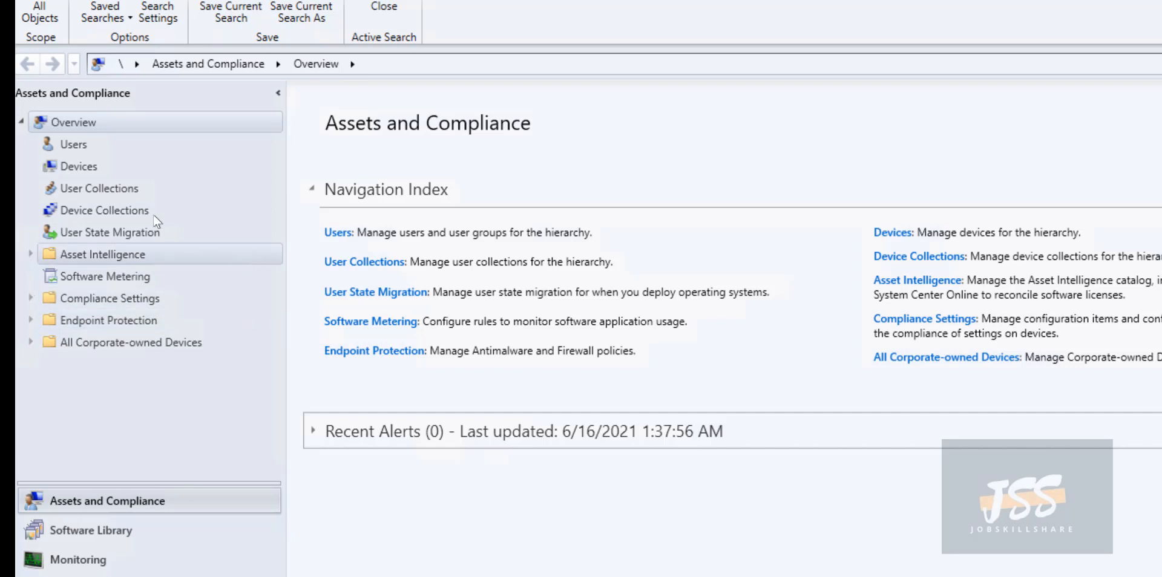
- Show the Devices list in the Assets and Compliance workspace
left_click(86, 151)
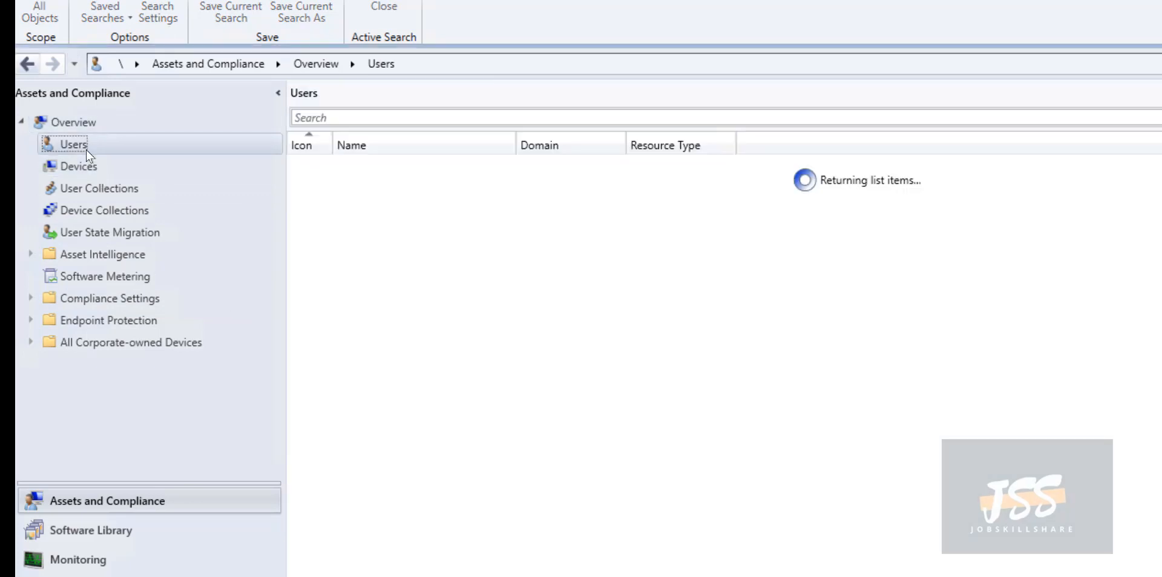
left_click(85, 164)
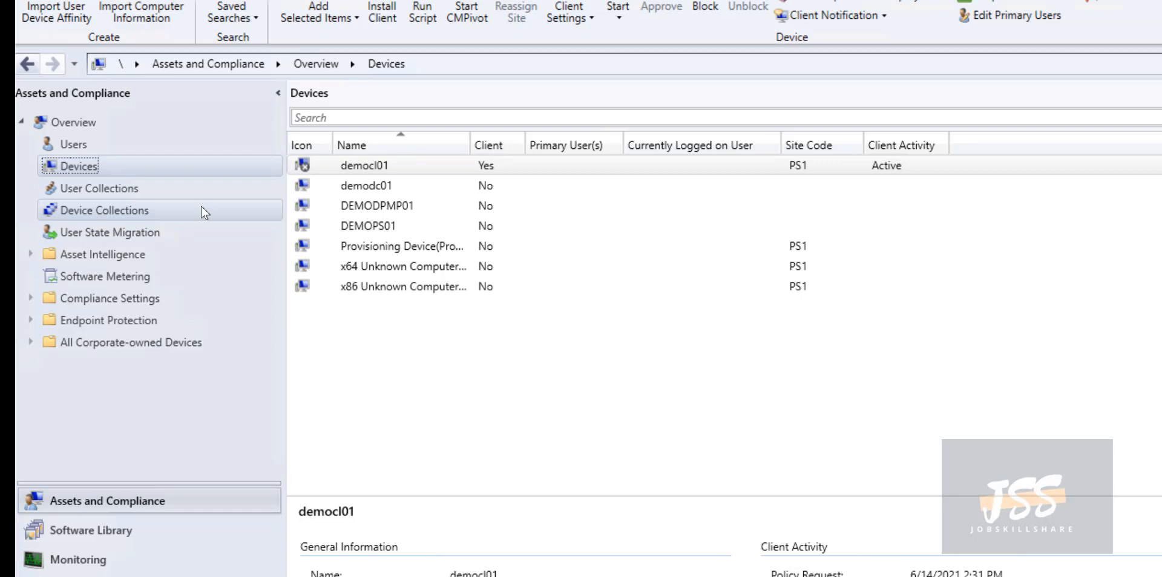
left_click(377, 122)
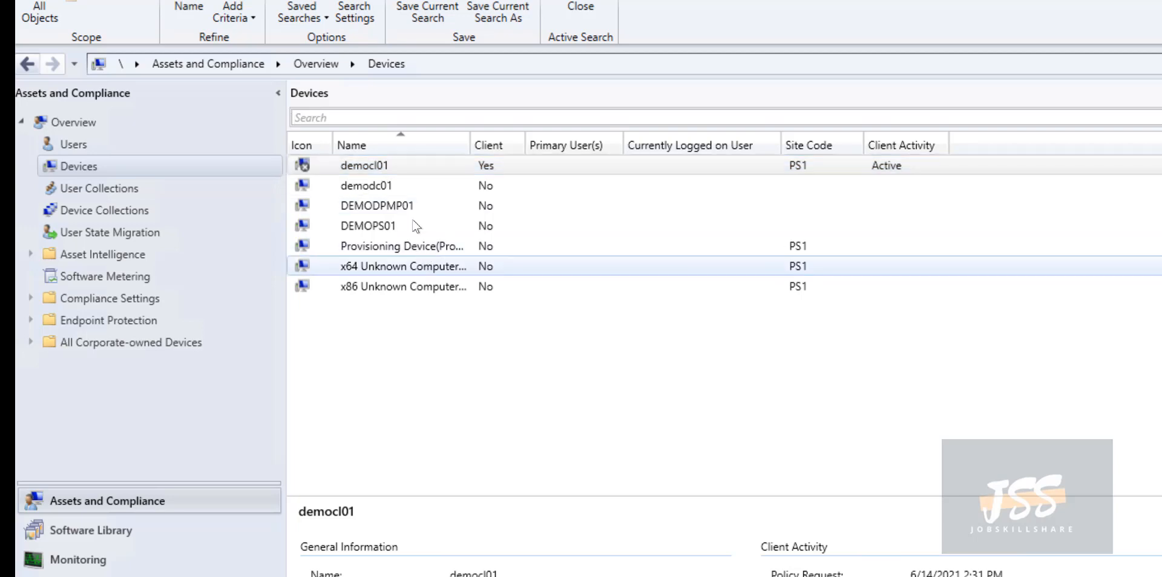
- Try to start a Remote Control session on the democl01 device and close the Remote Control window
right_click(371, 169)
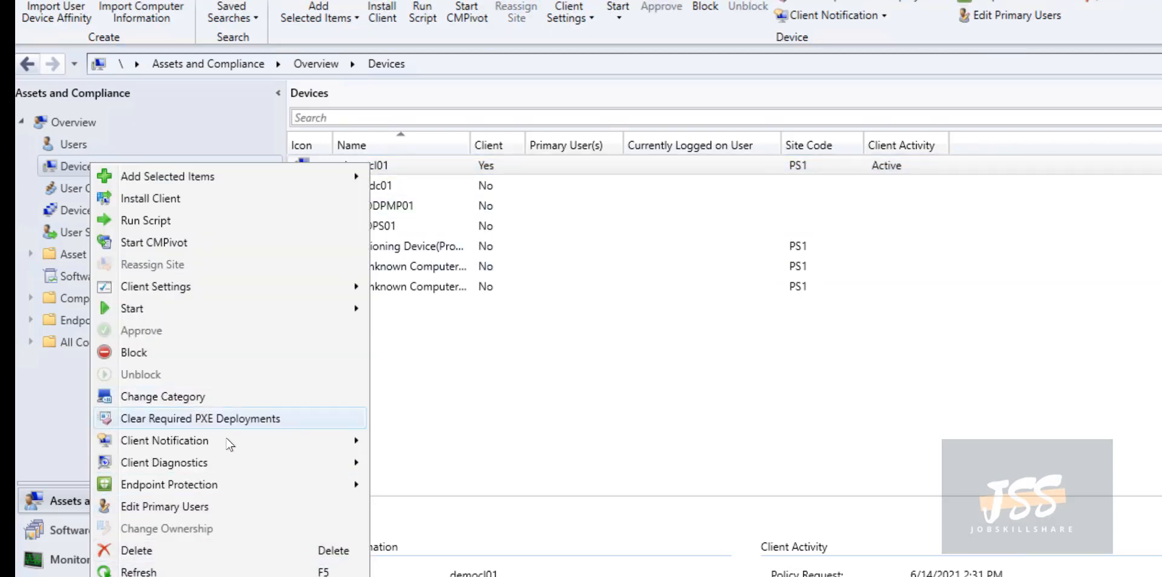
mouse_move(197, 308)
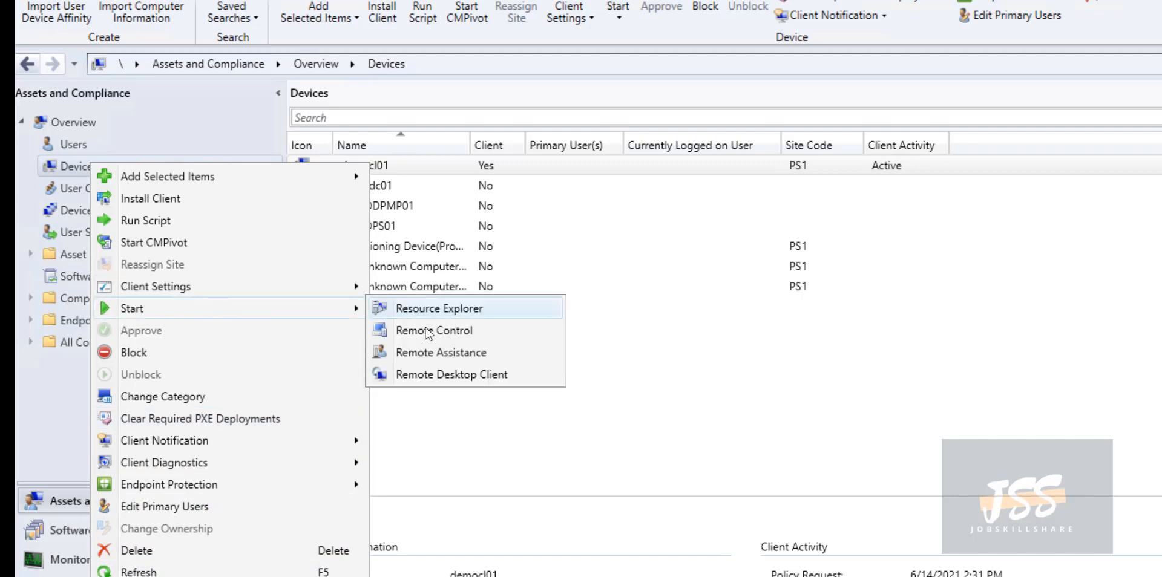
left_click(418, 331)
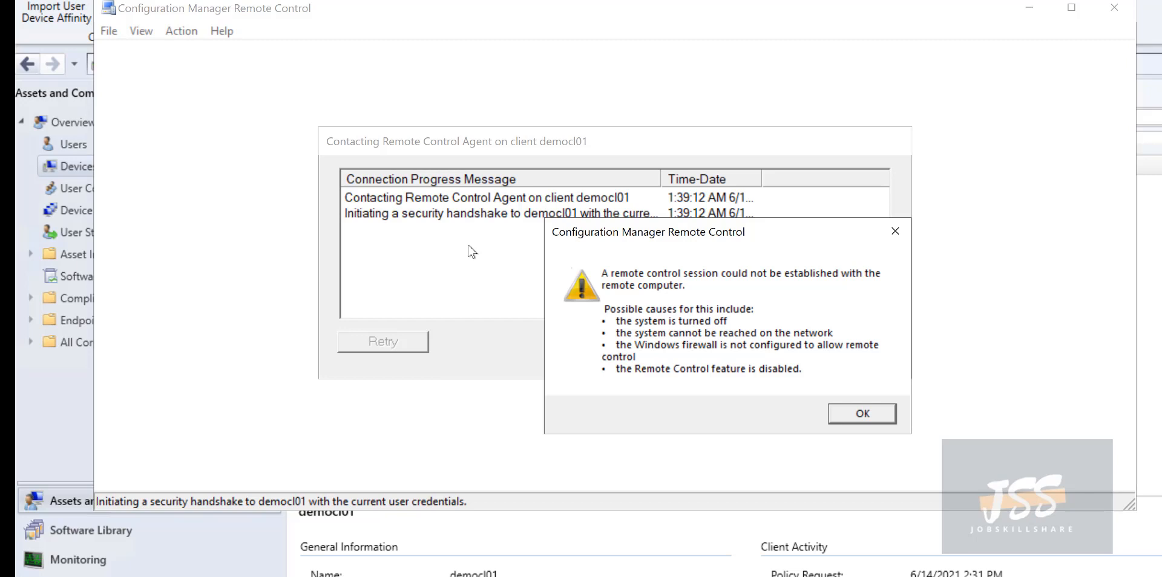
left_click(844, 418)
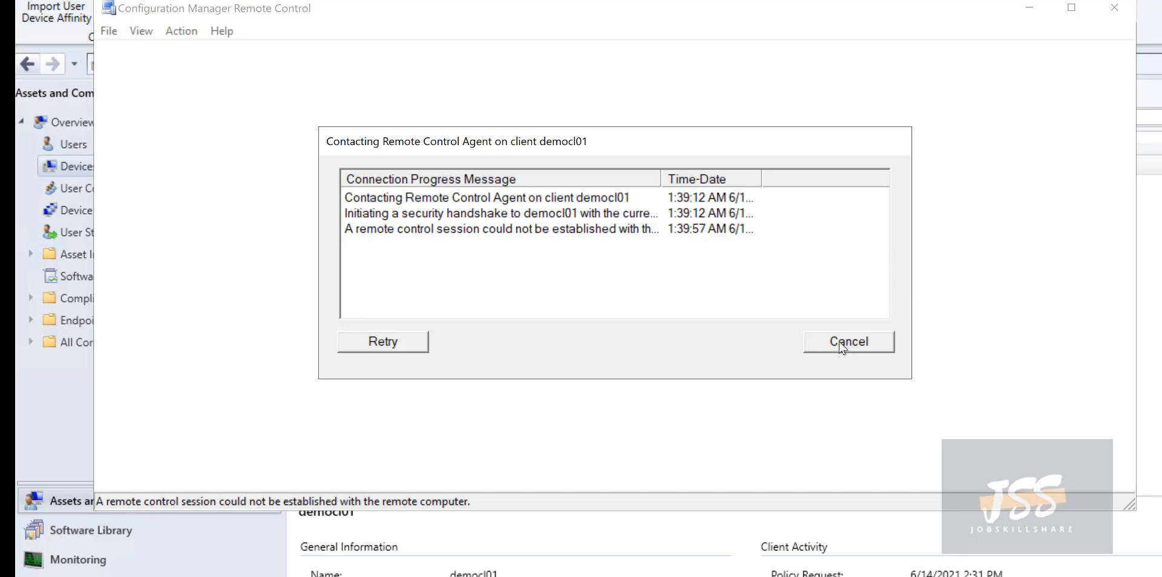
left_click(530, 204)
left_click(561, 215)
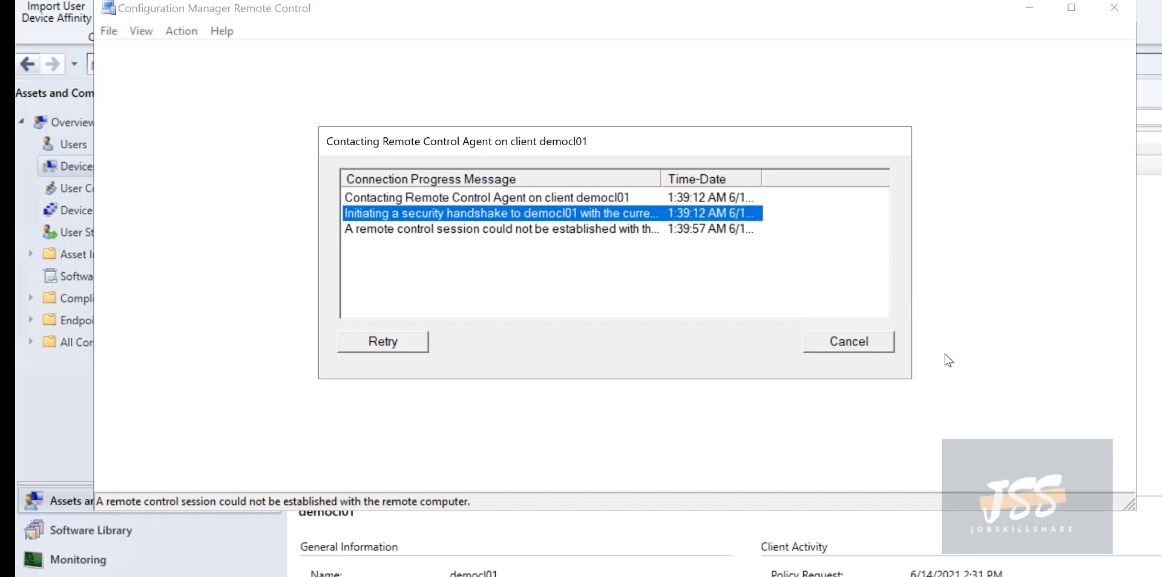
left_click(880, 342)
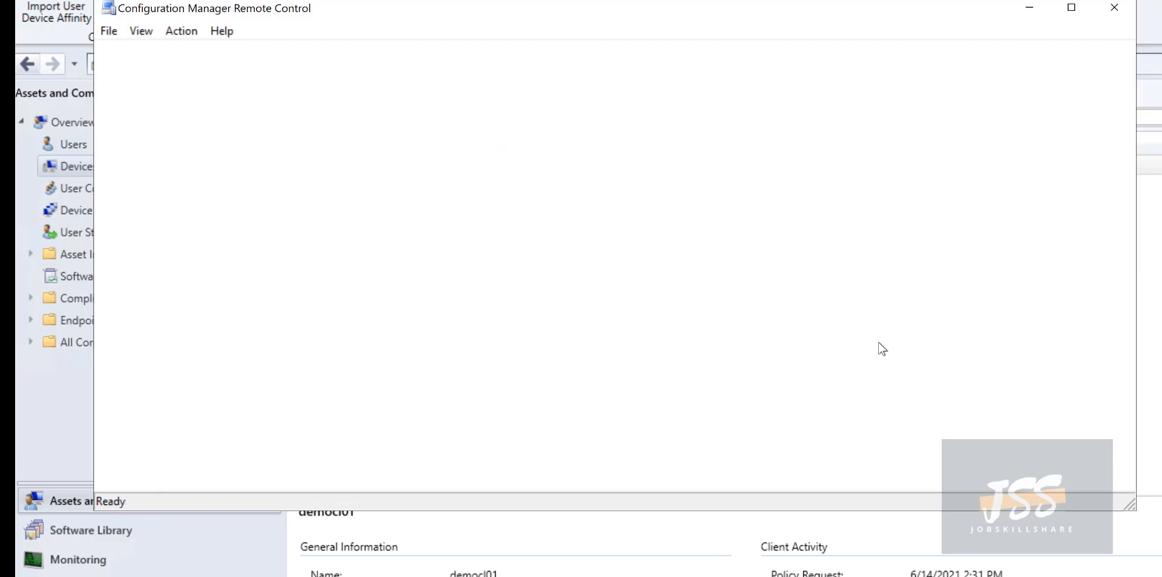
left_click(1113, 11)
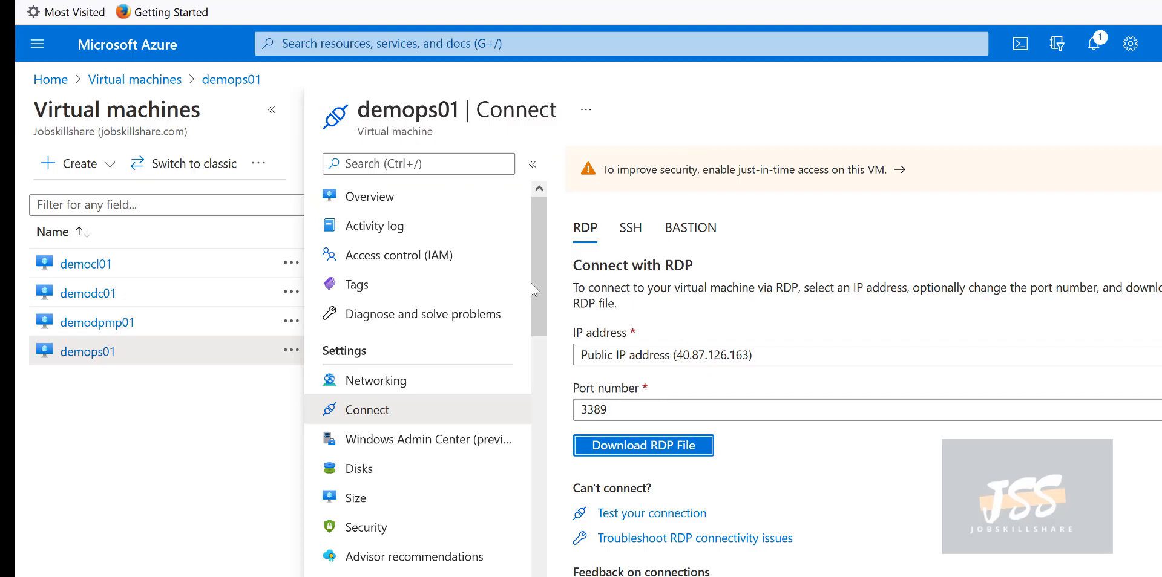
- Check the democl01 remote desktop session and switch back to the demops01 session
left_click(878, 576)
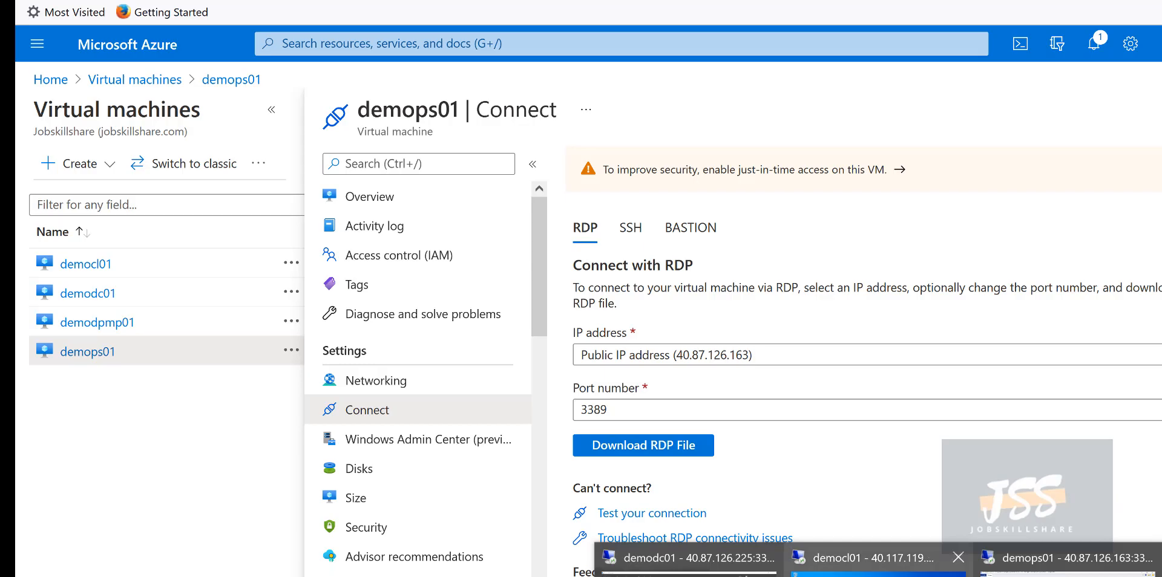
left_click(878, 566)
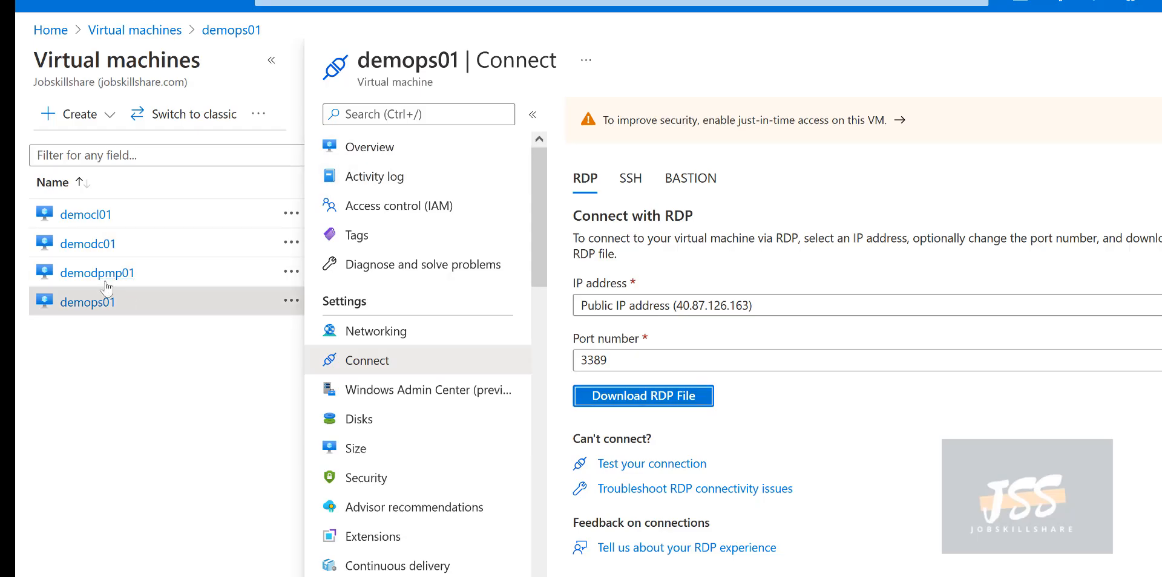
mouse_move(876, 575)
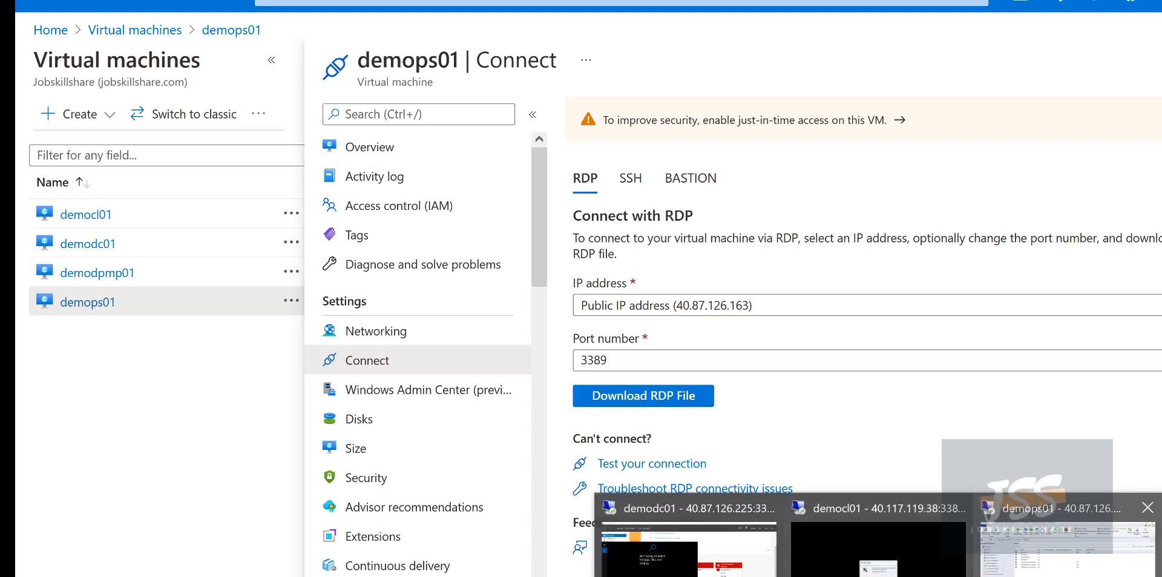
left_click(1067, 551)
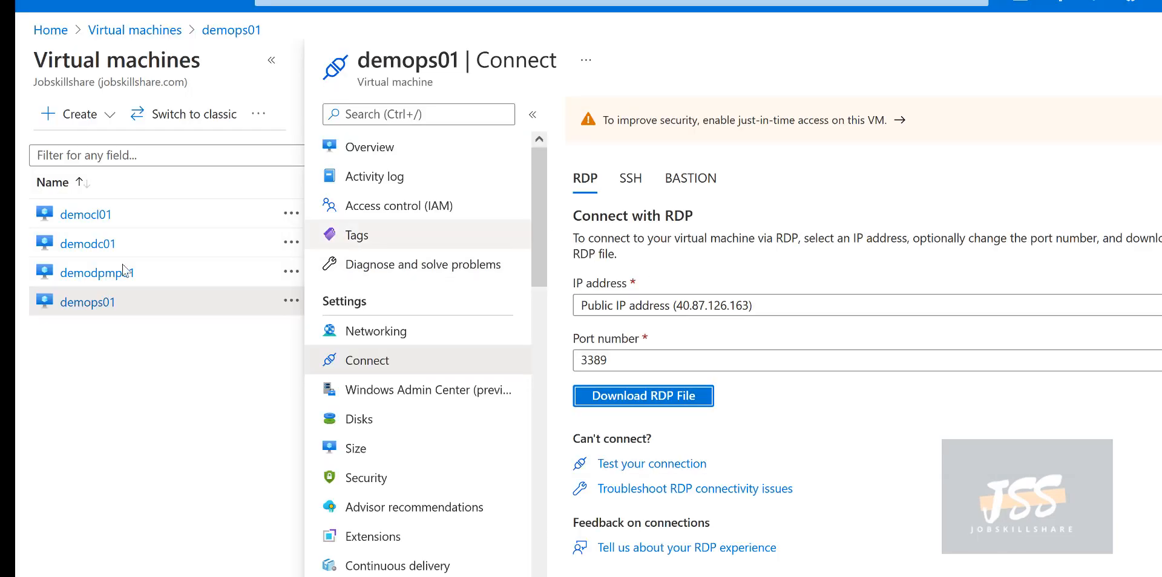
- Return from democl01's connection page to the full virtual machines list in Azure and refresh the machines' status
left_click(96, 224)
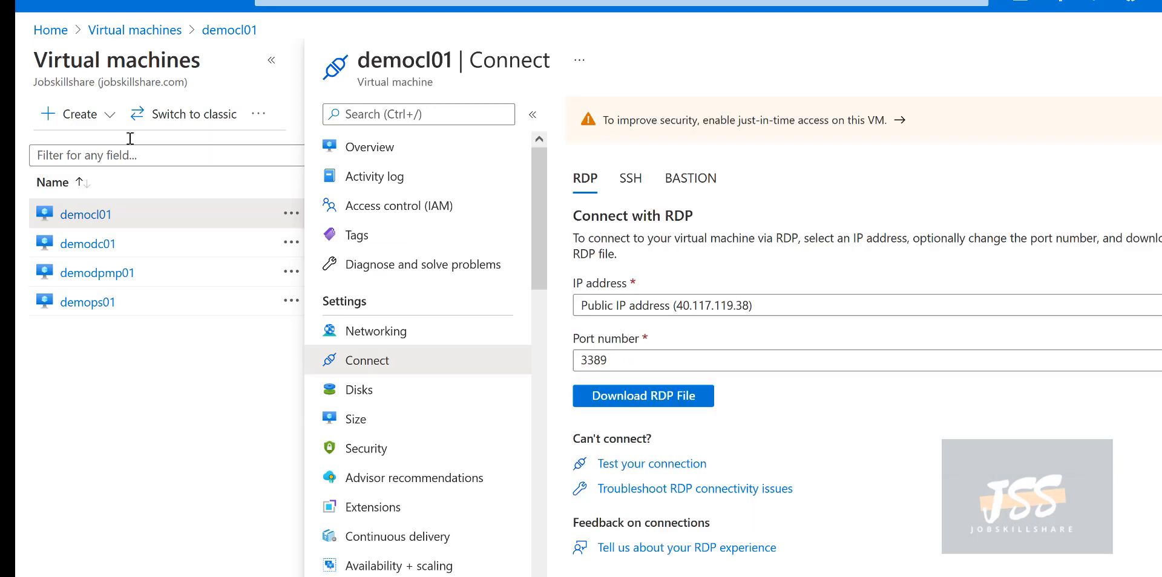
left_click(134, 30)
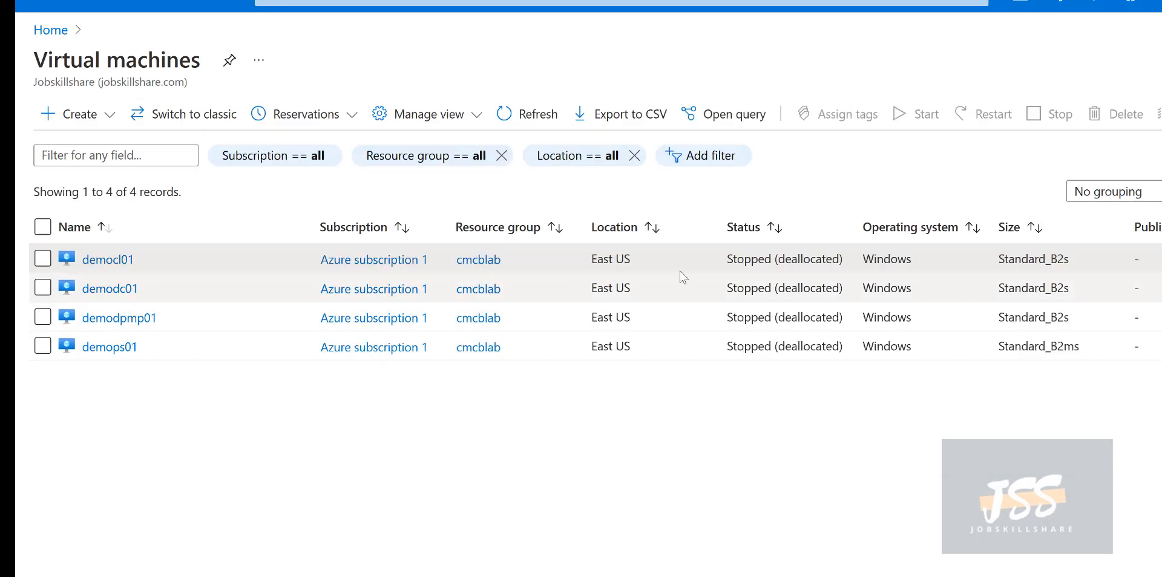
left_click(545, 118)
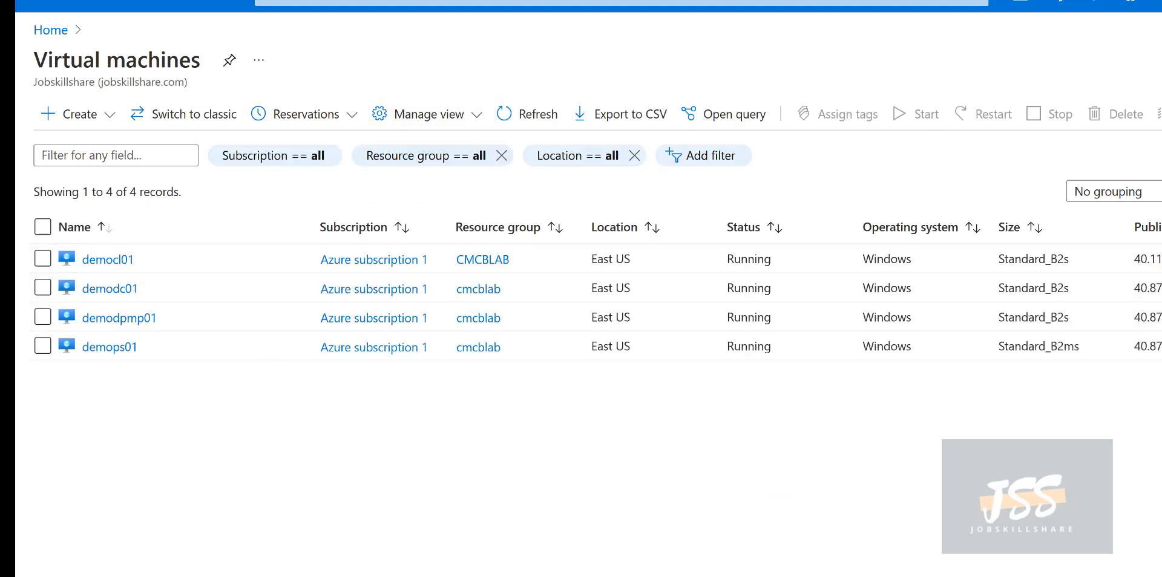
- Switch to the democl01 remote desktop session and cancel its reconnection attempt
mouse_move(847, 576)
left_click(832, 559)
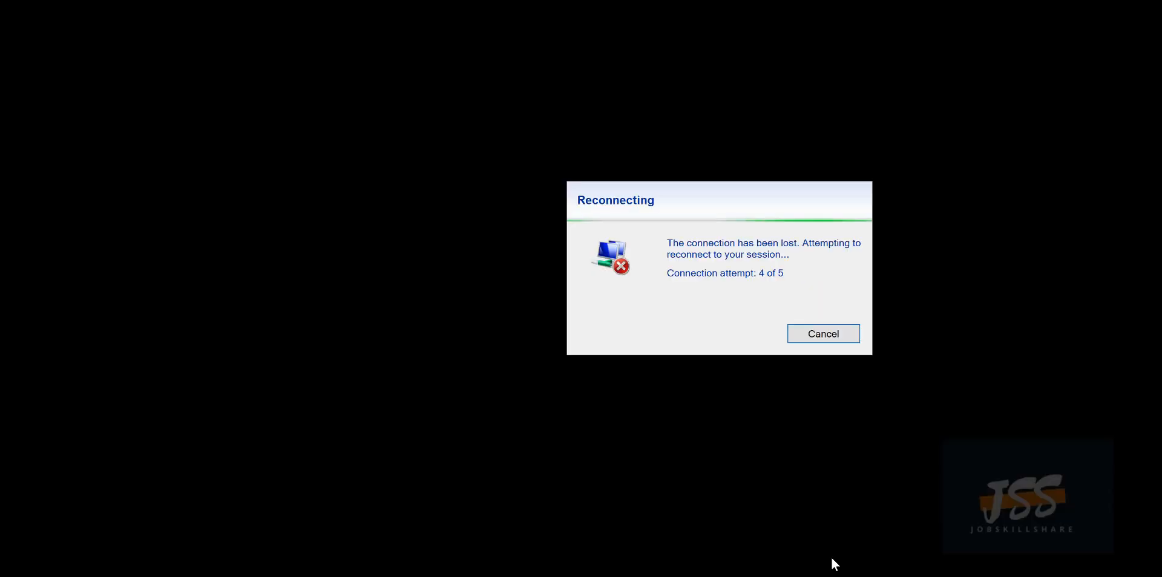
left_click(848, 339)
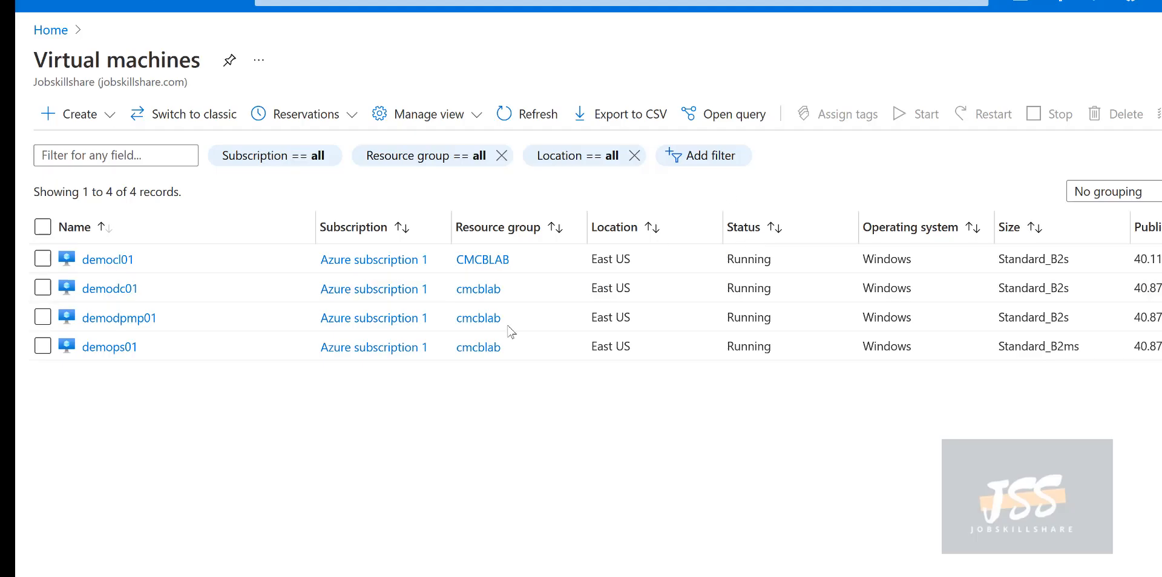
- Open the democl01 virtual machine in Azure and show its RDP connection page
left_click(100, 289)
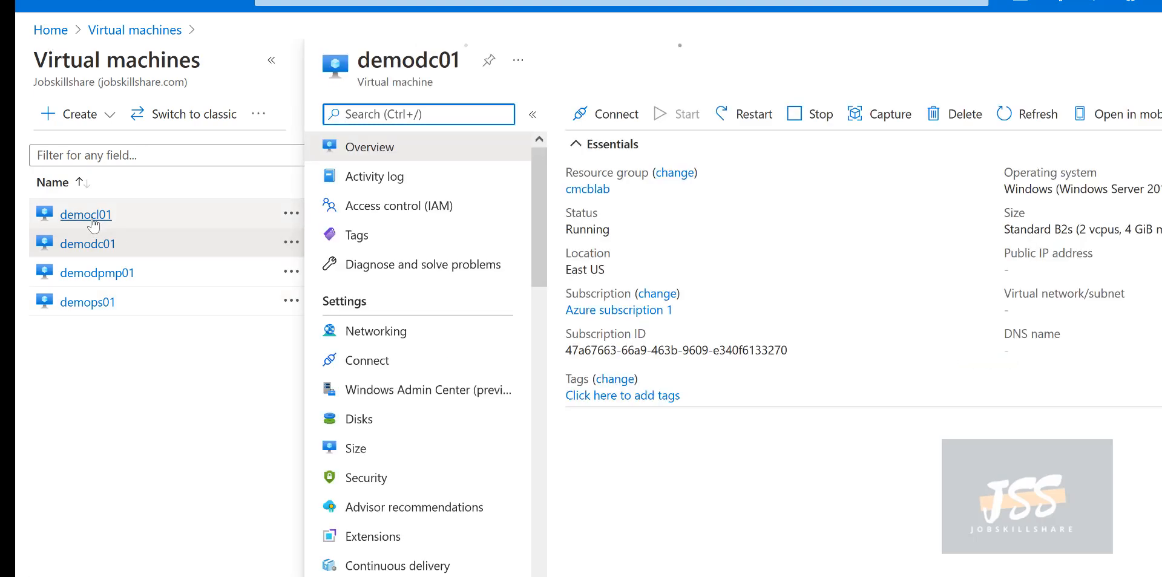
left_click(103, 219)
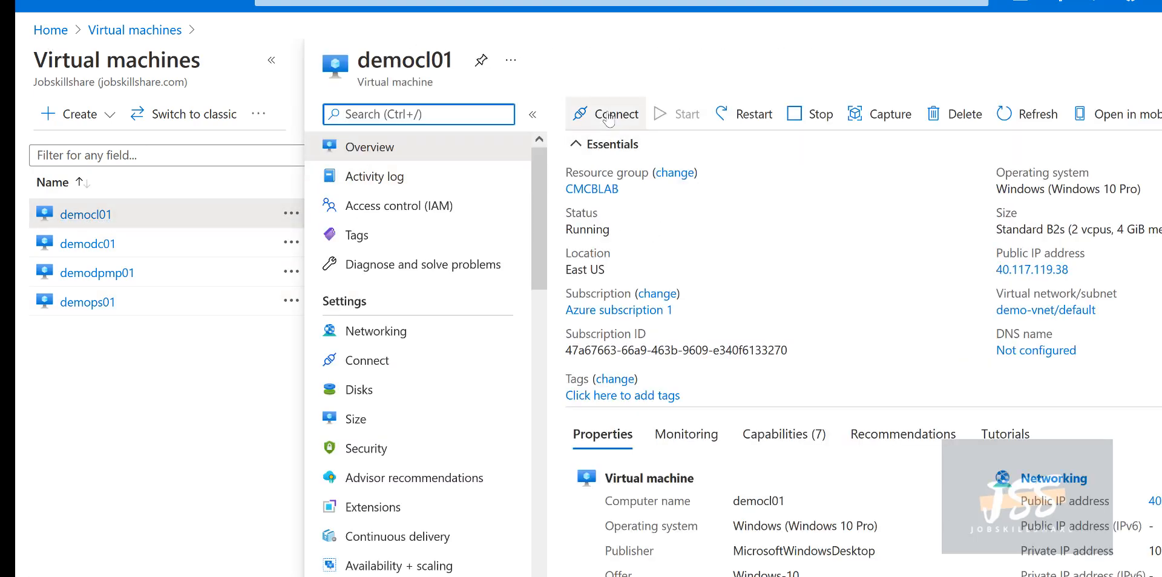
left_click(609, 116)
left_click(586, 146)
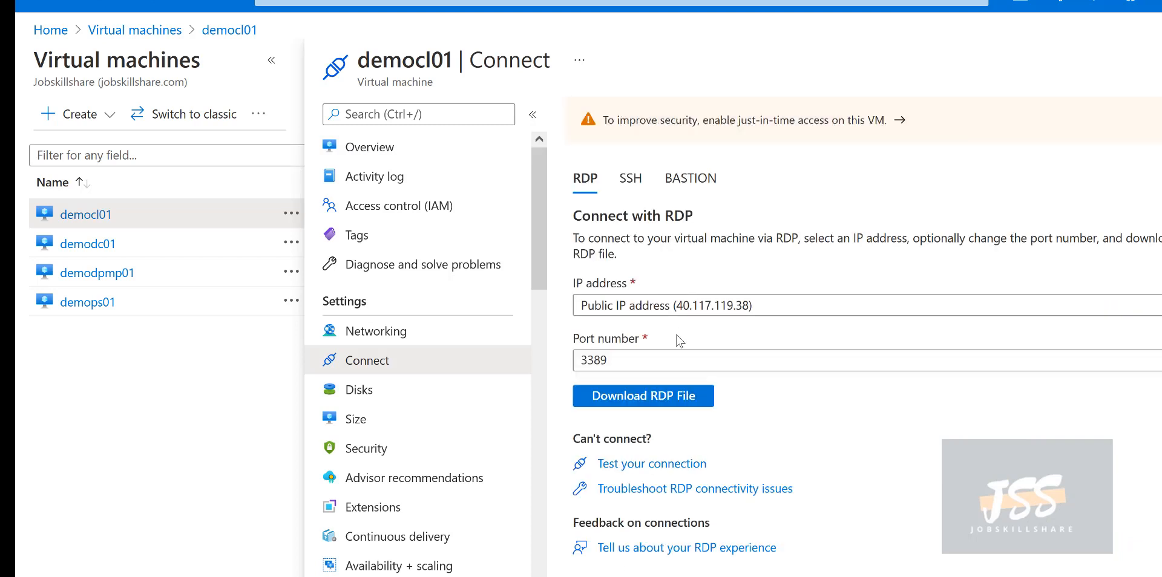
- Open democl01.rdp with Remote Desktop Connection and sign in with the account password, accepting the unknown publisher and certificate warnings
left_click(638, 405)
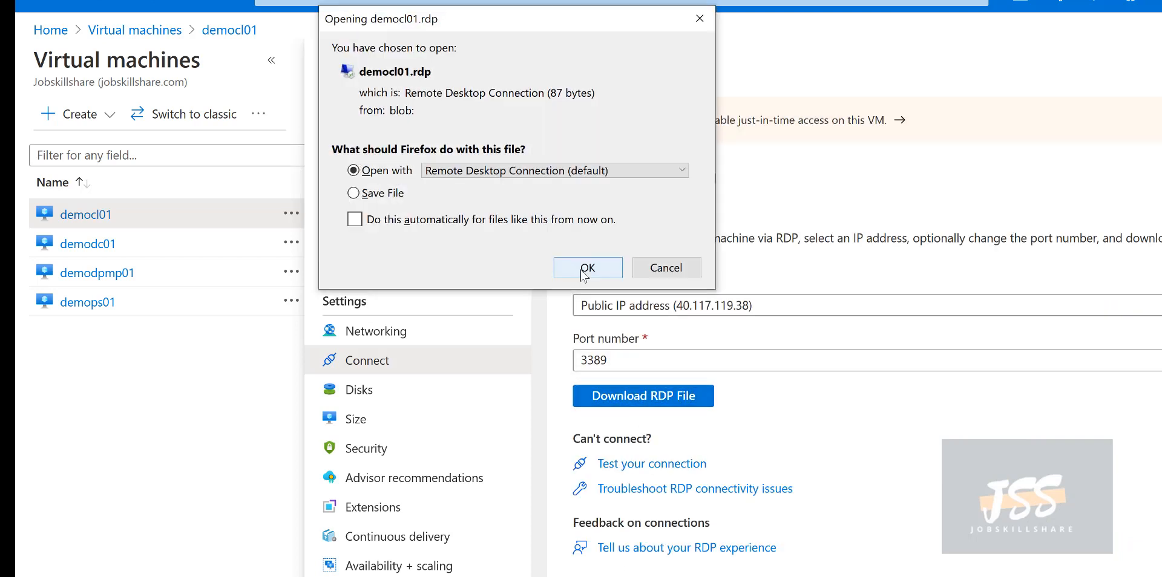
left_click(615, 270)
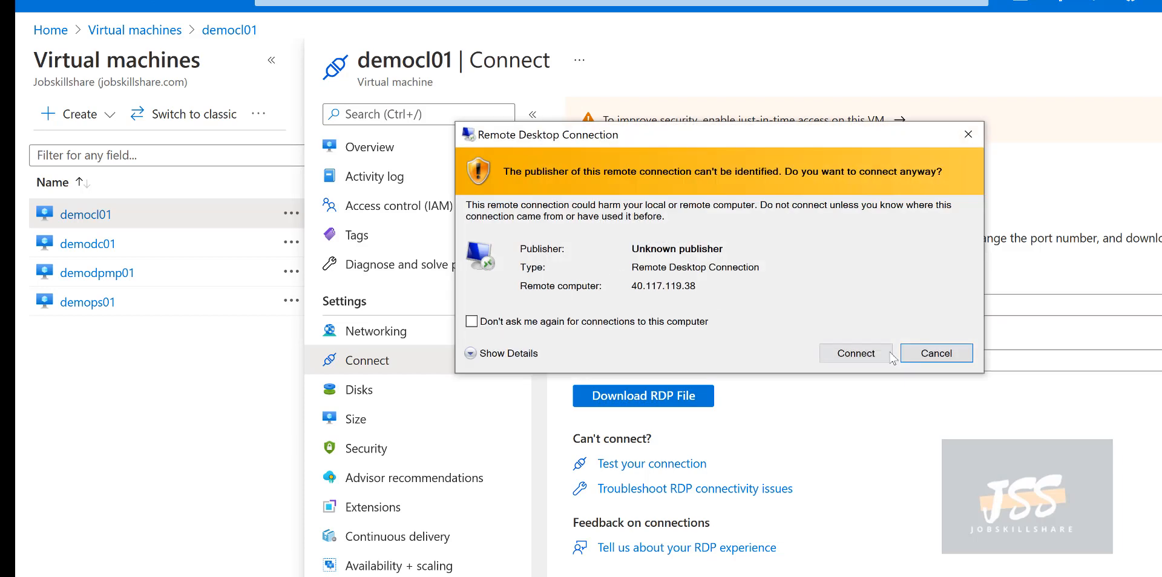
left_click(884, 352)
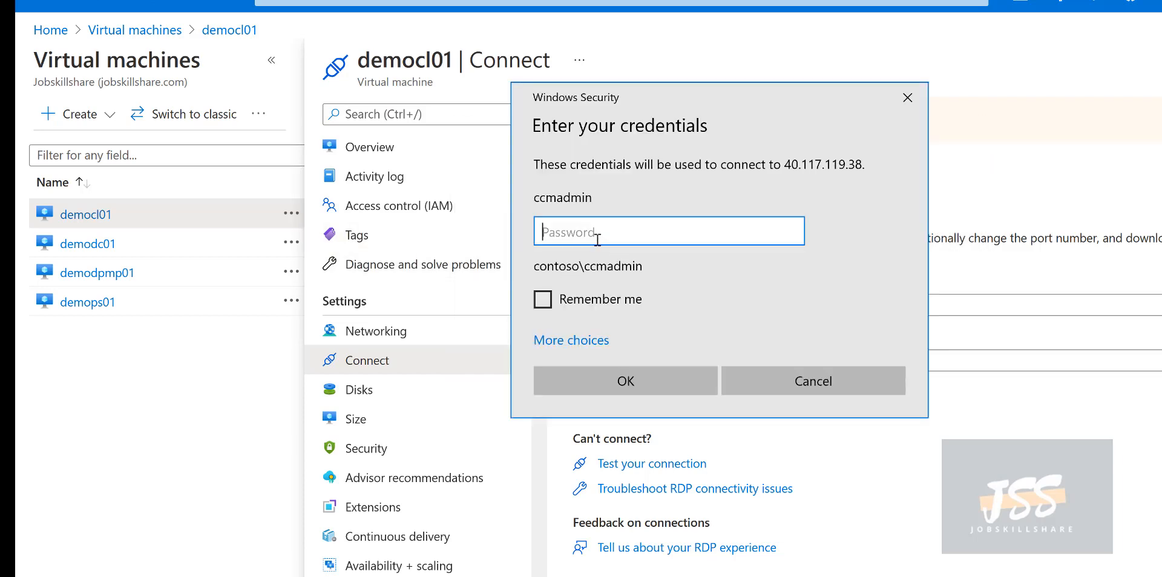
type("•••••••••••••••")
key("Return")
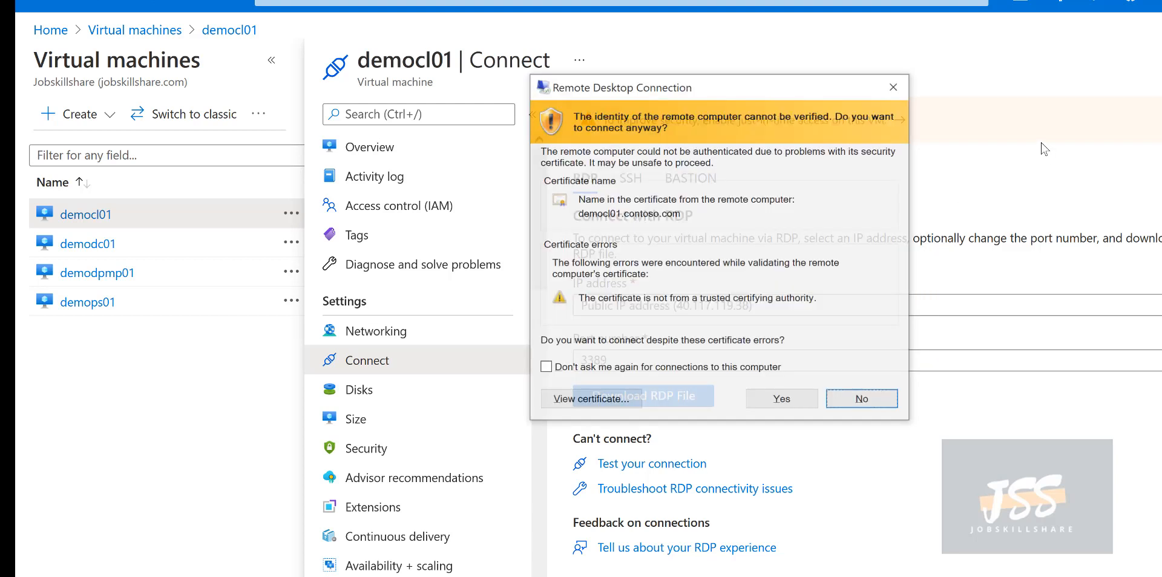
left_click(813, 400)
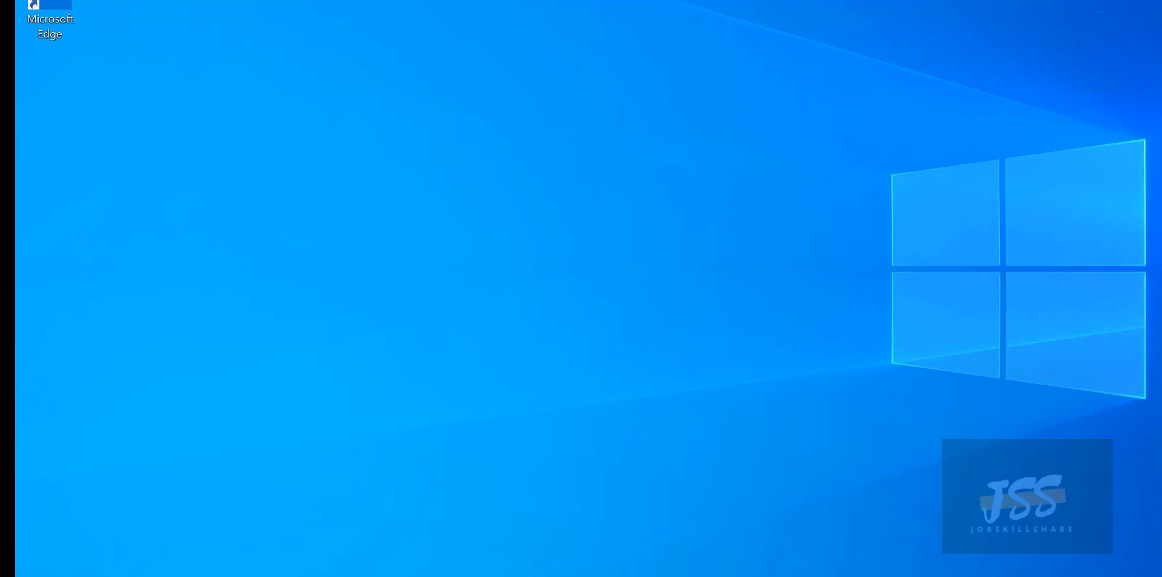
- Open Control Panel on democl01 and display all its items as small icons
key("super+s")
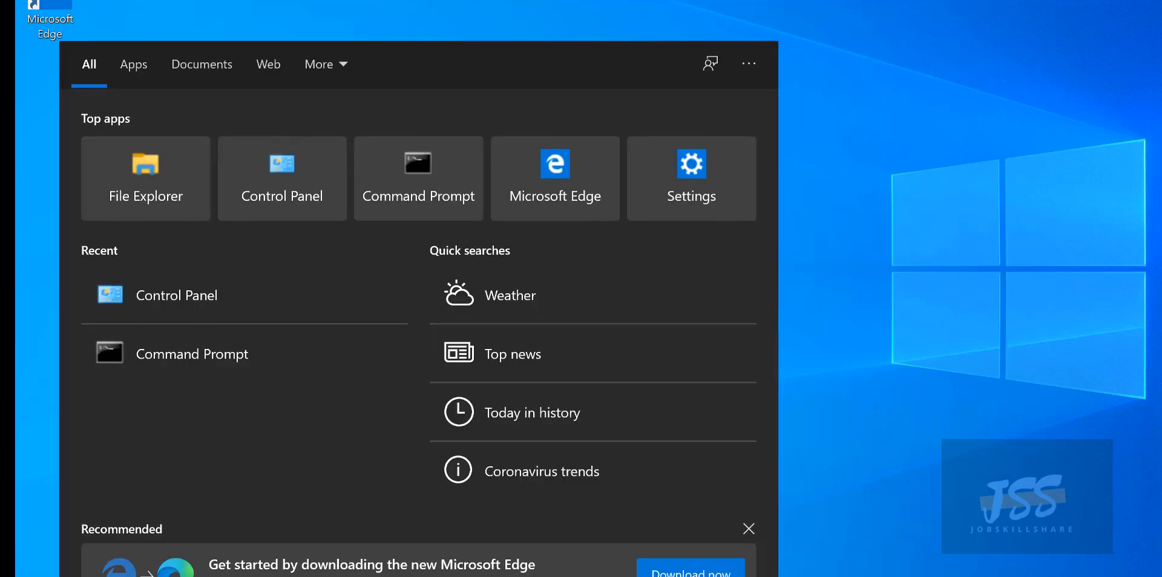
type("control")
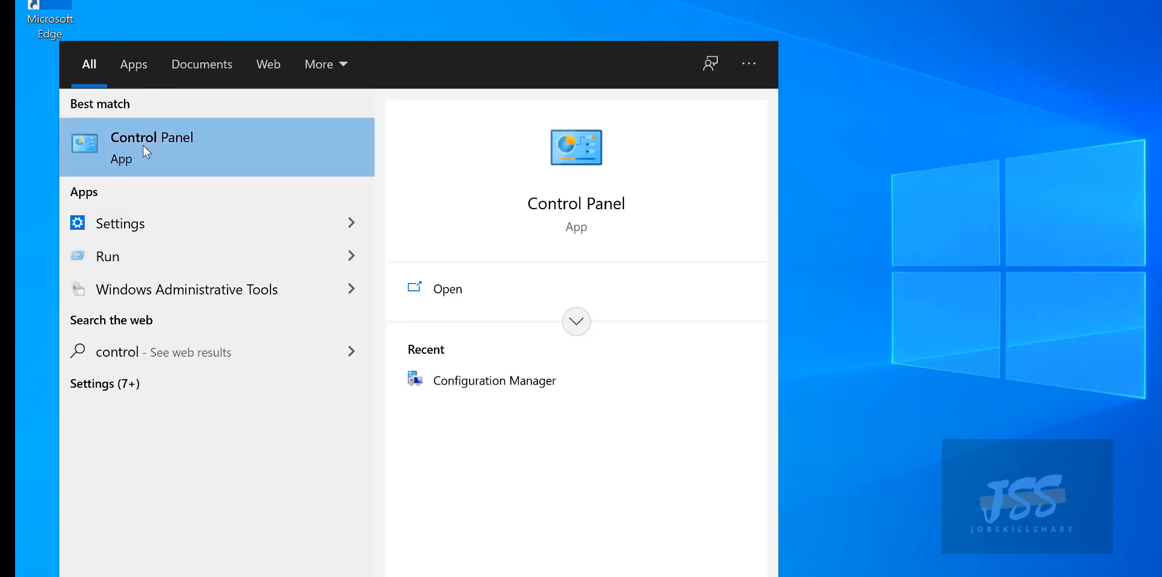
left_click(143, 146)
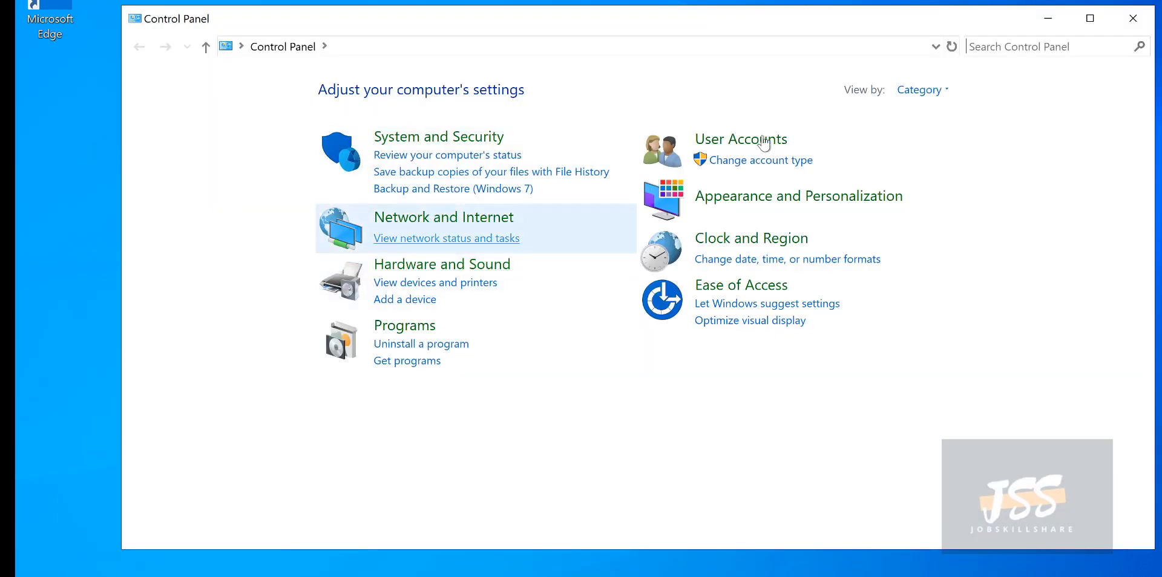
left_click(914, 92)
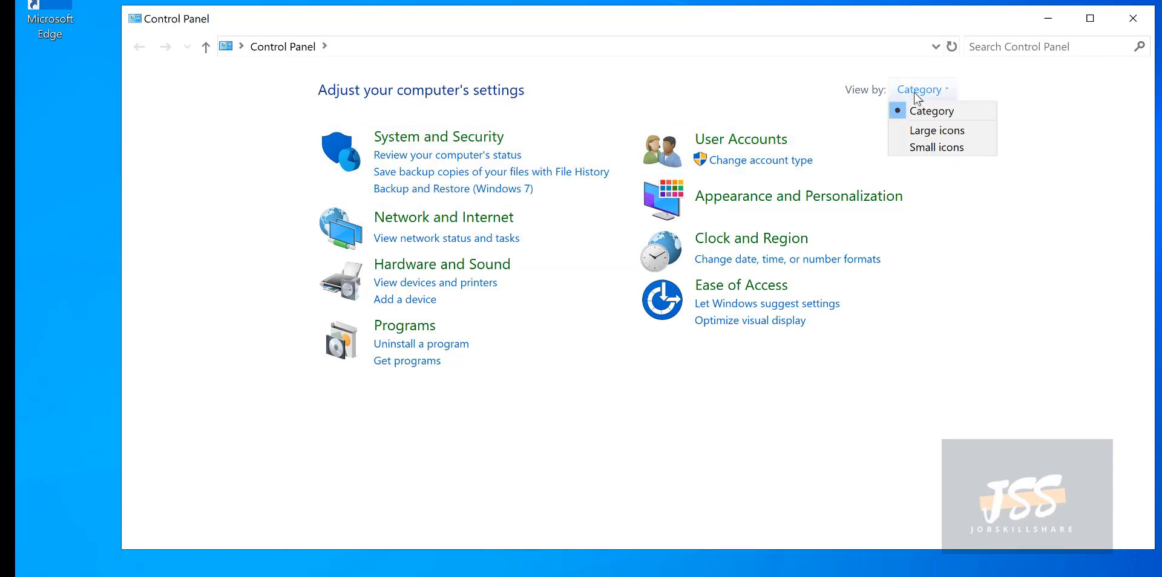
left_click(933, 148)
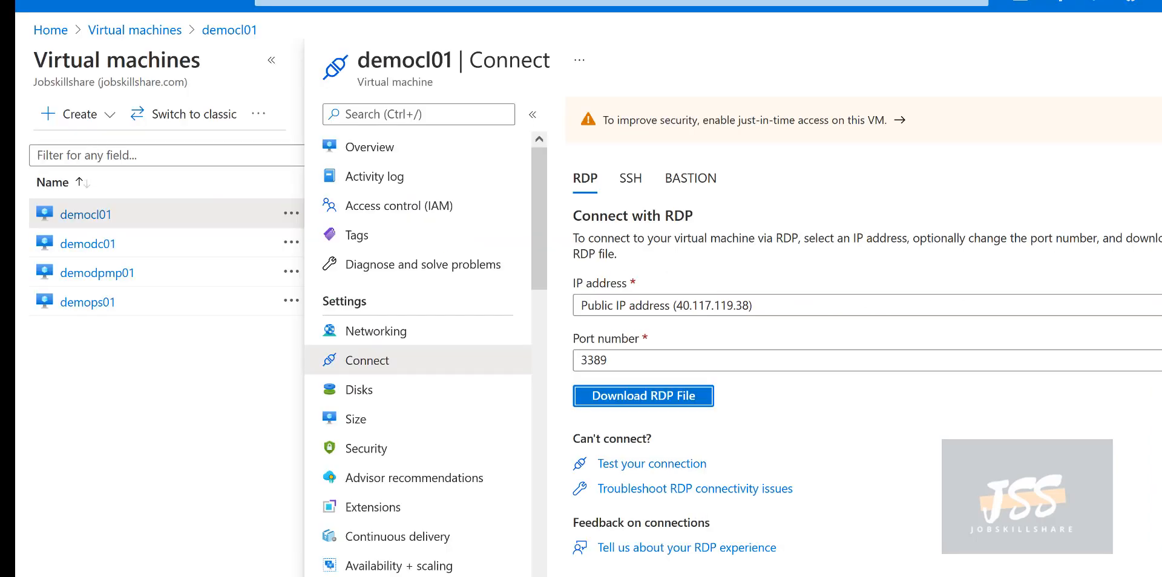
- Switch to the demops01 remote desktop session and refresh the democl01 entry in the Configuration Manager device list
left_click(879, 576)
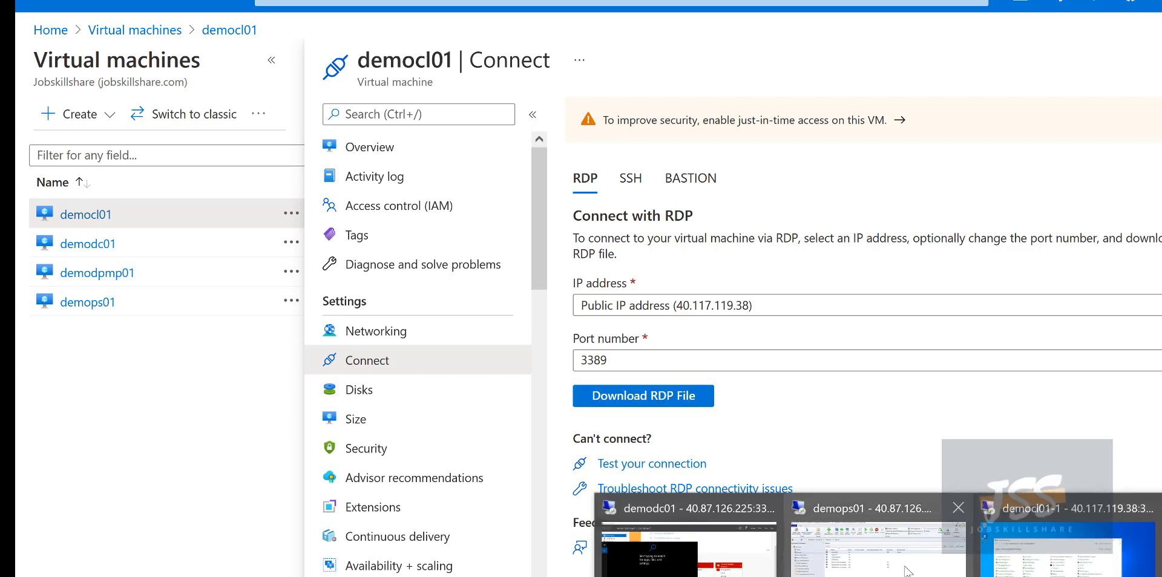
left_click(906, 571)
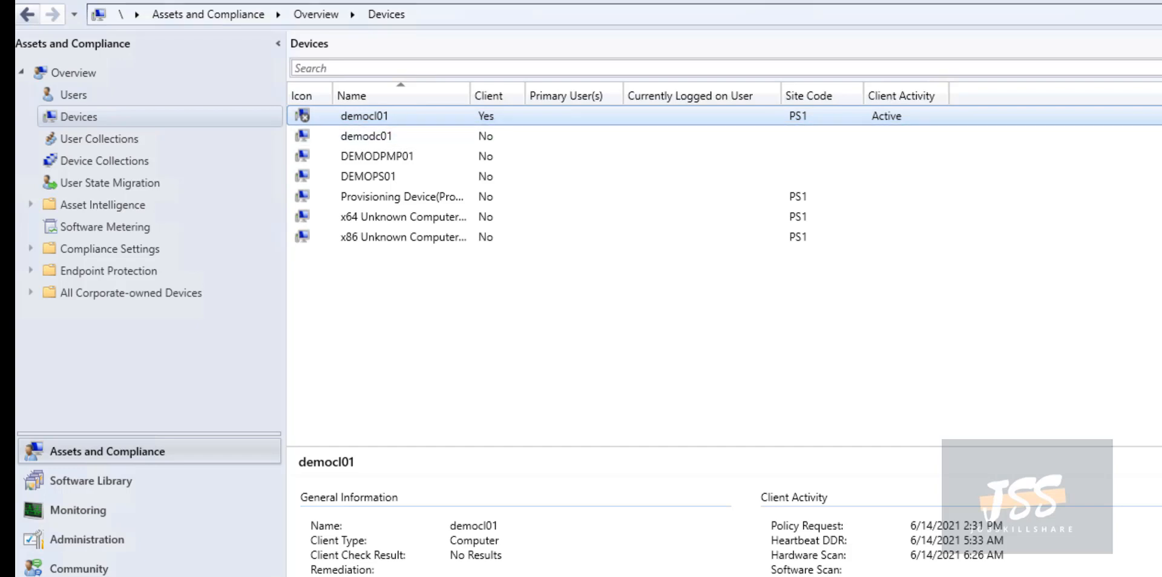
right_click(357, 119)
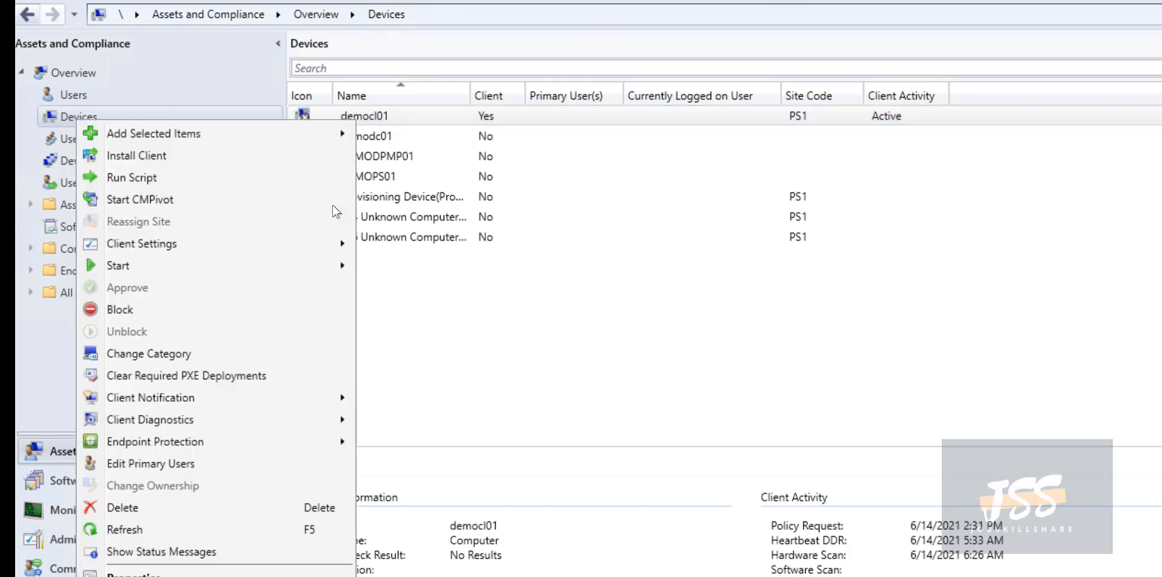
left_click(124, 530)
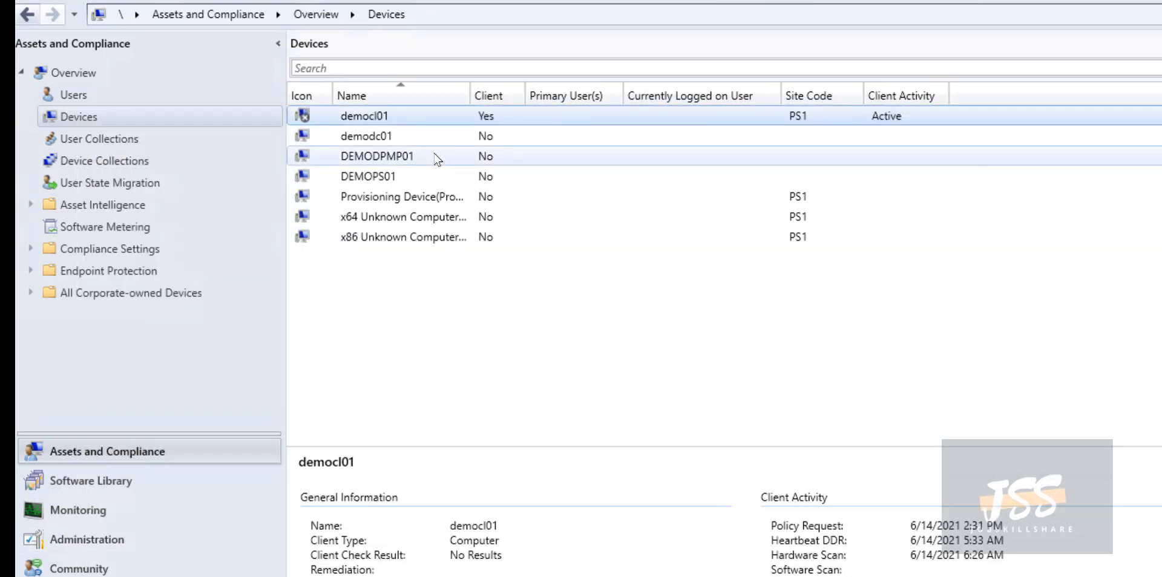
- Try to start a Remote Control session on the democl01 device and move the resulting message aside
right_click(365, 115)
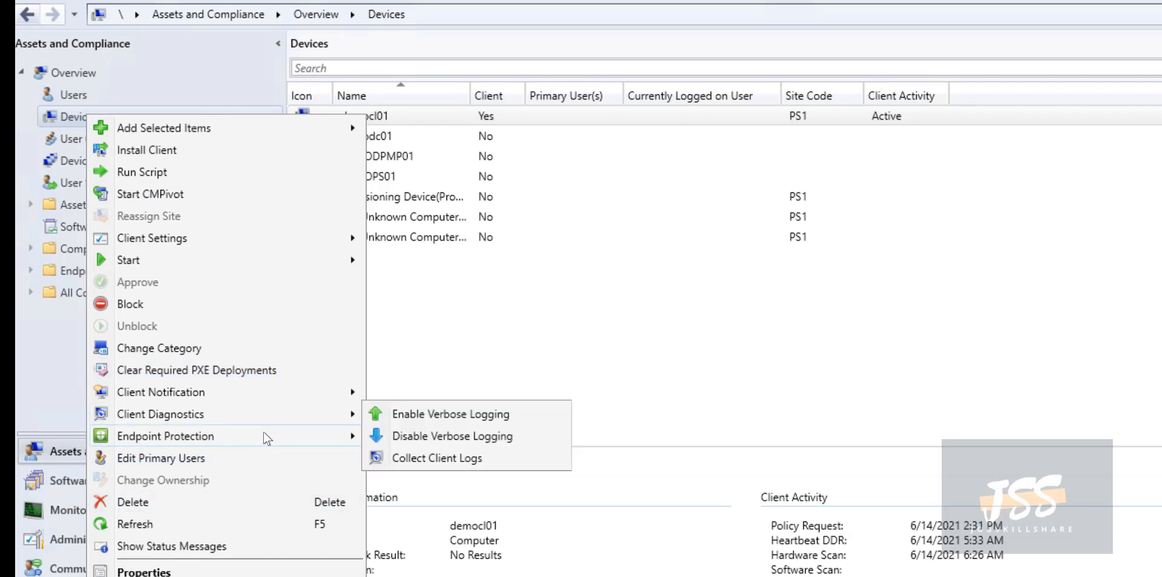
mouse_move(194, 424)
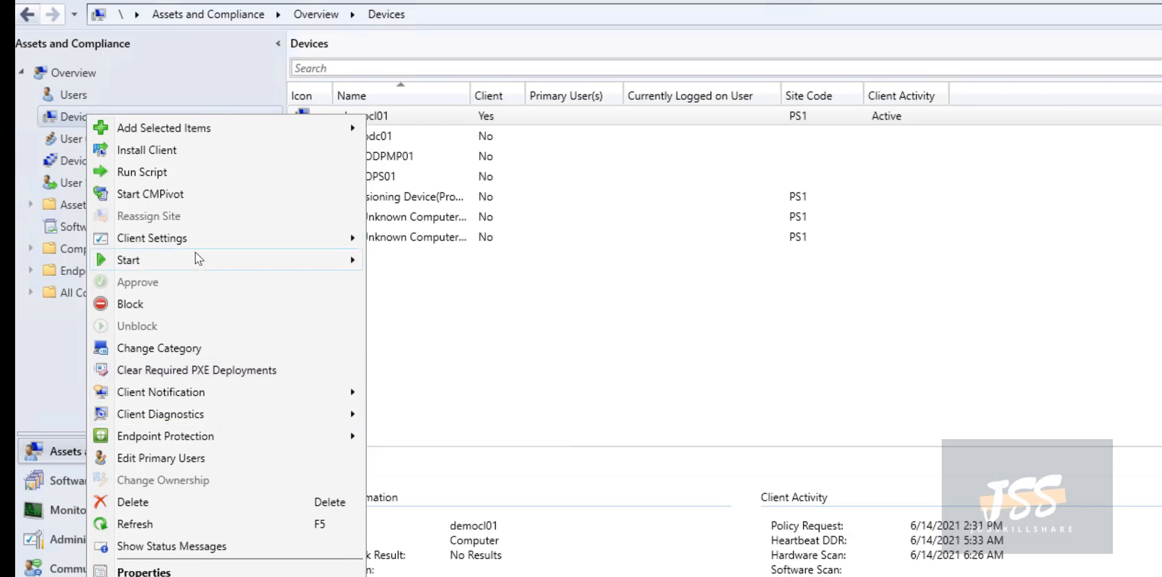
mouse_move(197, 259)
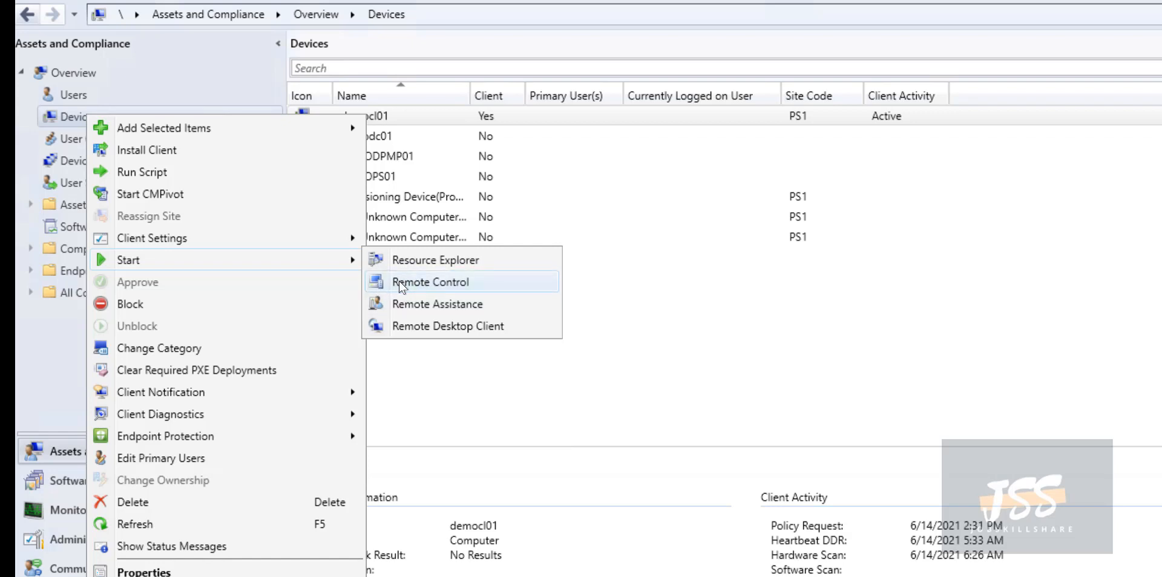
left_click(400, 282)
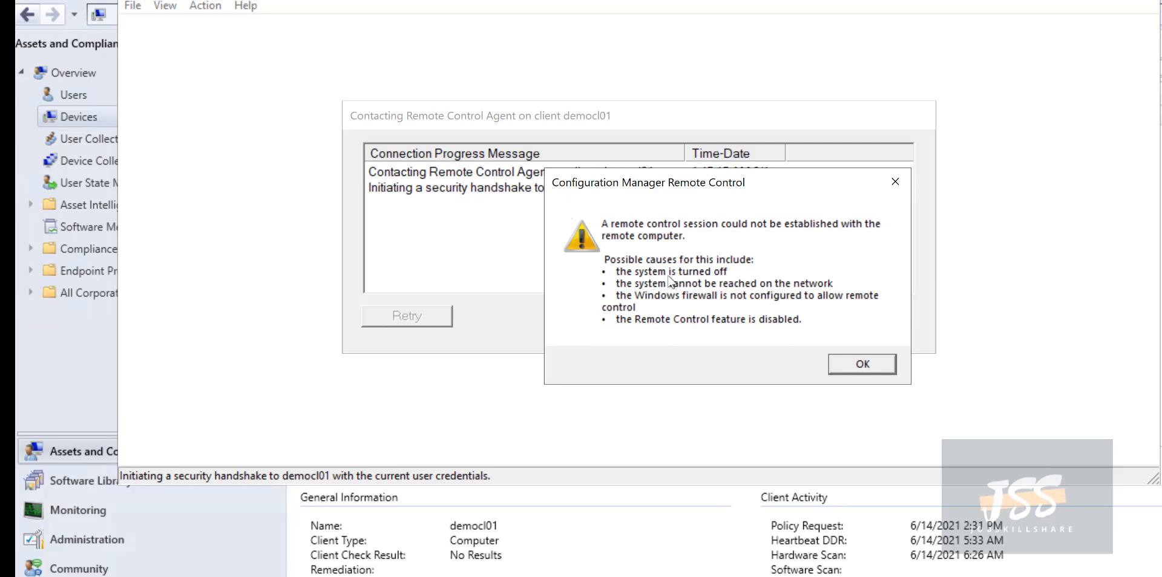
left_click_drag(676, 180, 610, 227)
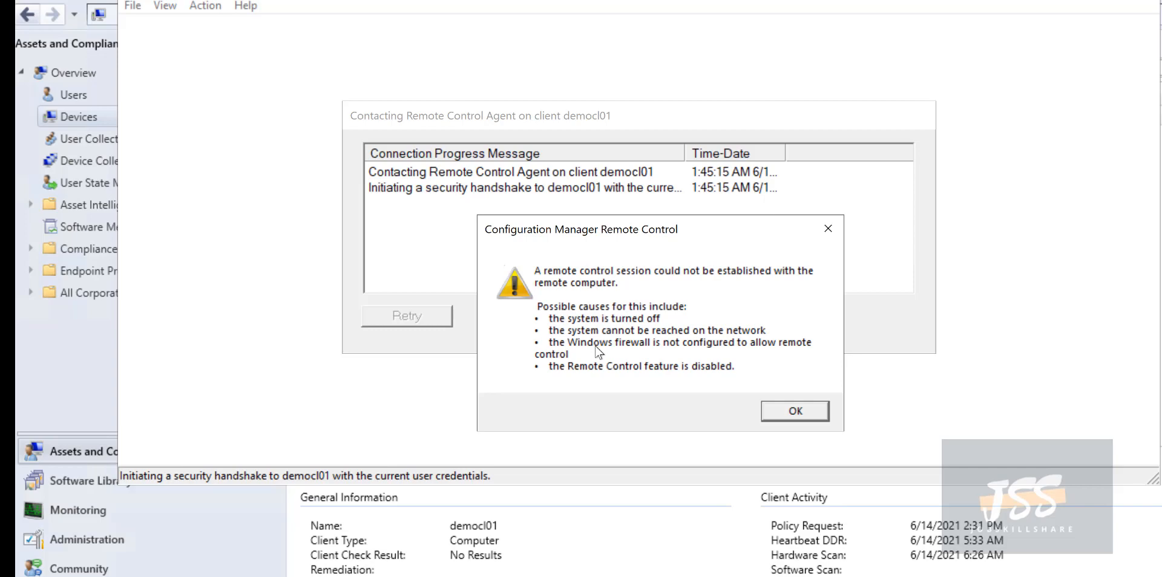
- Open Command Prompt on demops01, position its window and ping democl01
left_click(67, 576)
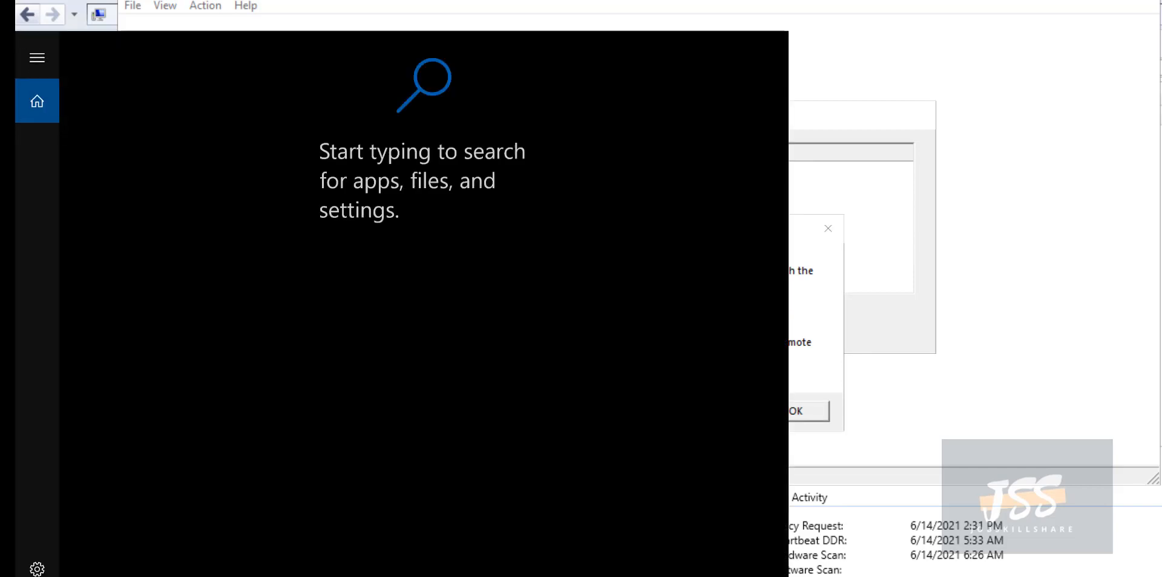
type("cmd")
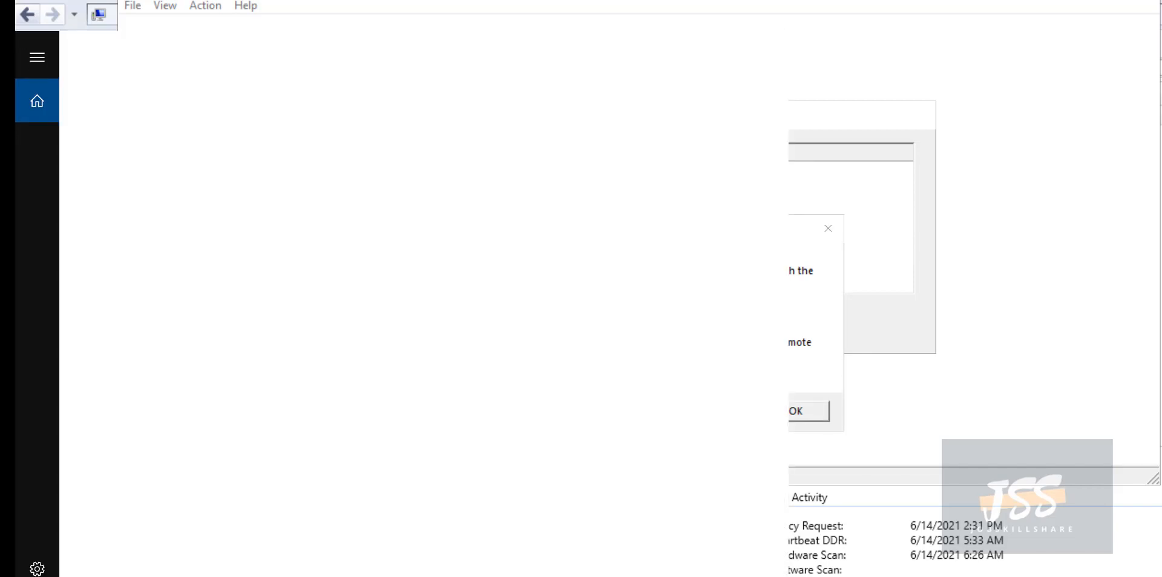
key("Return")
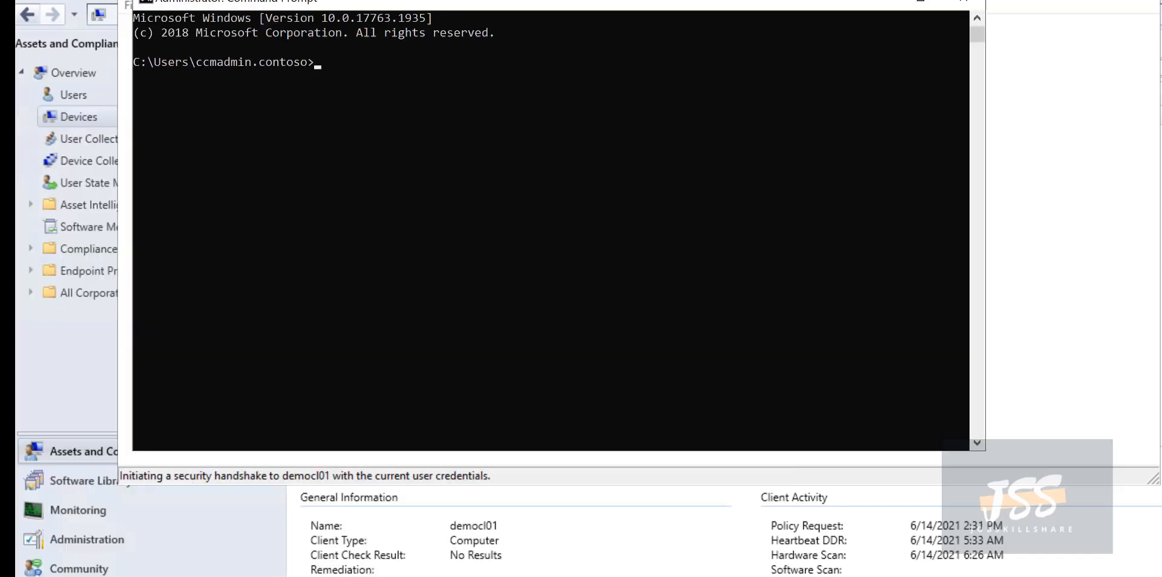
type("ping")
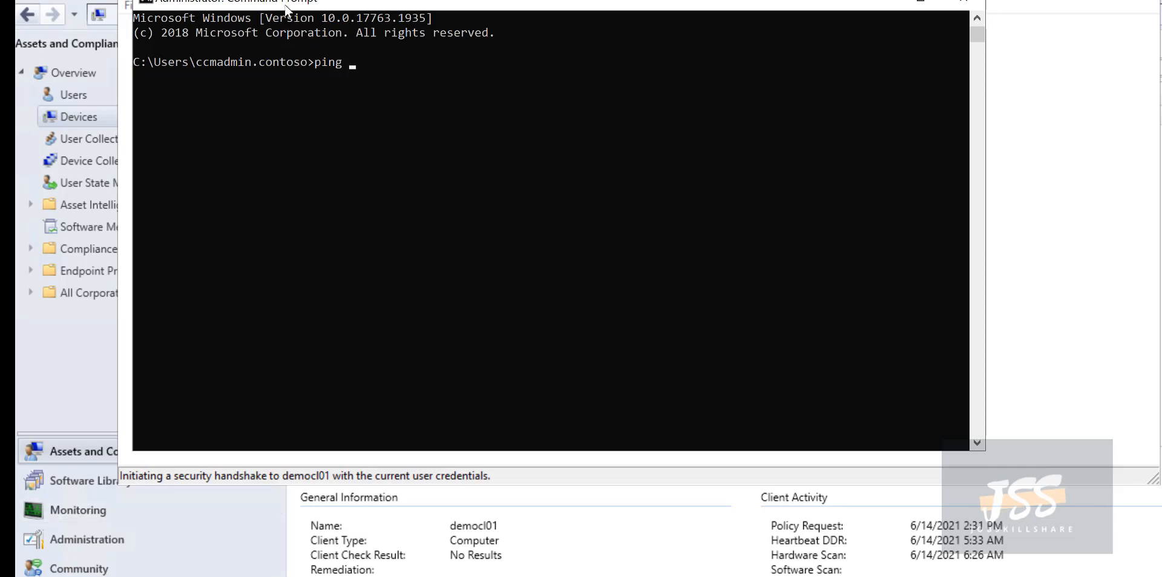
left_click_drag(286, 7, 273, 106)
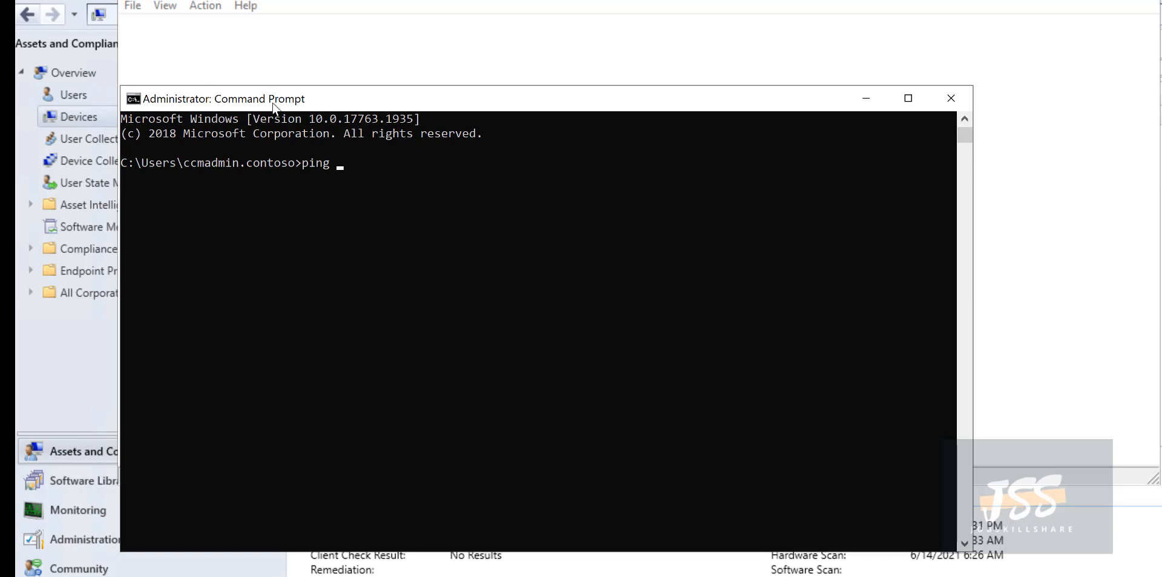
type("demo")
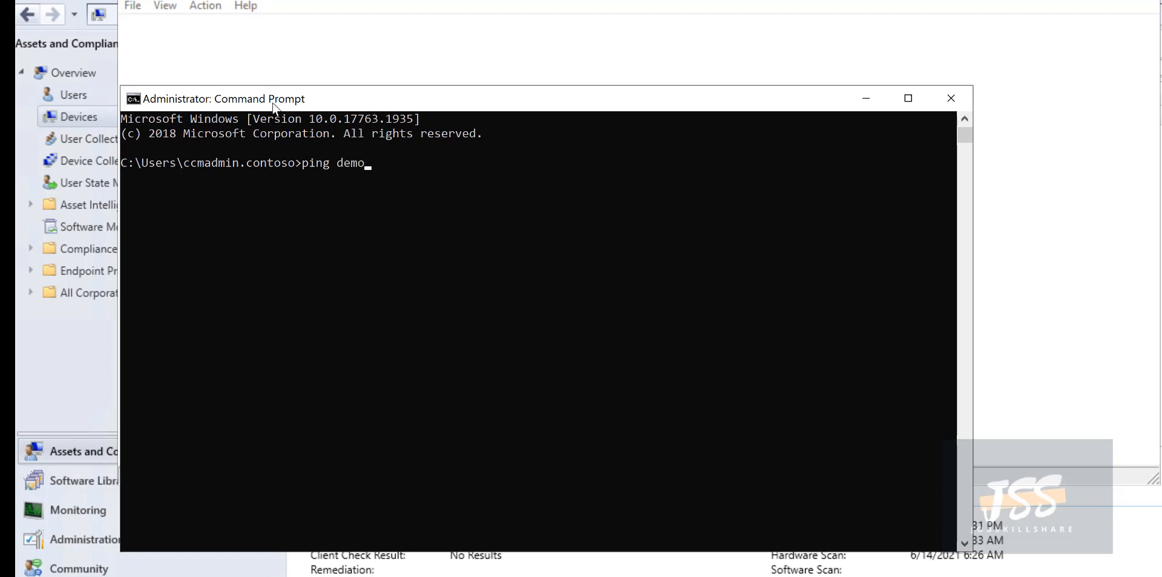
left_click_drag(286, 103, 602, 226)
left_click_drag(527, 318, 412, 243)
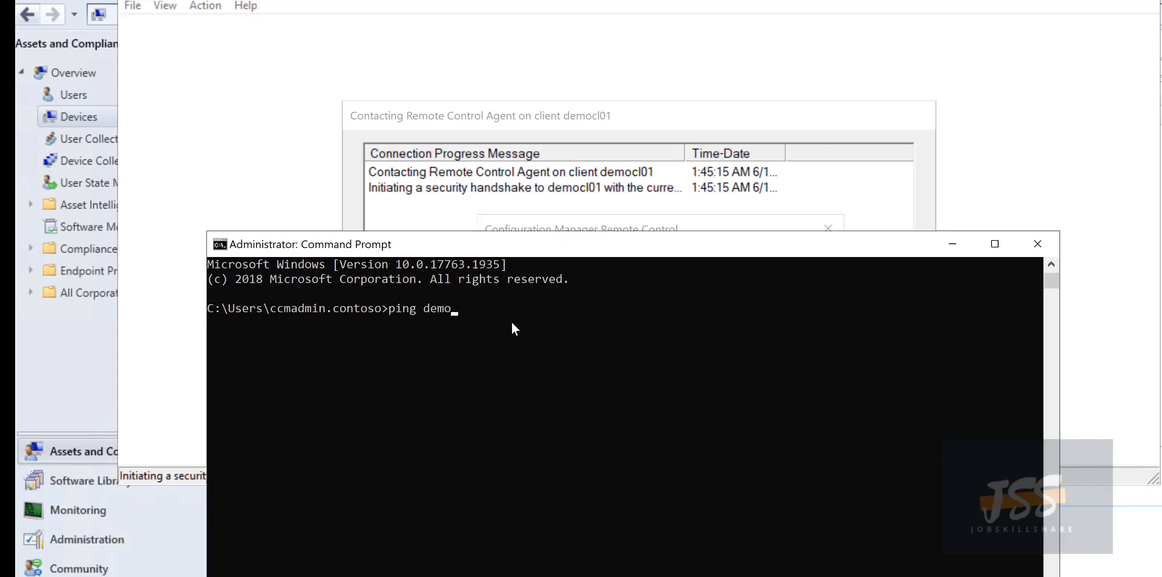
type("c")
type("l01")
key("Return")
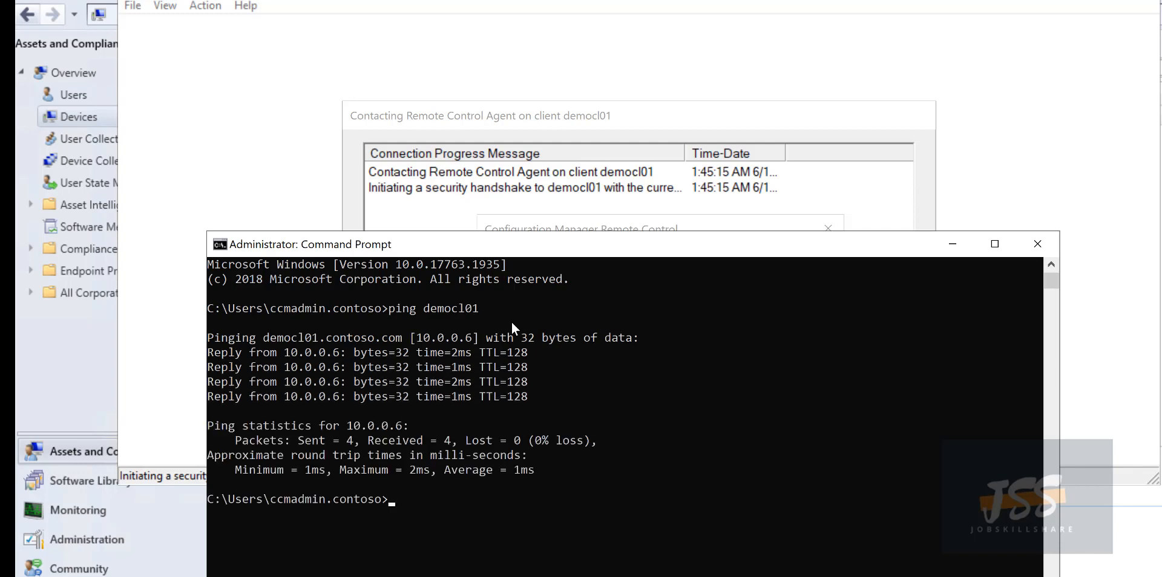
- Examine the host name and IP address in the ping output, and minimize Command Prompt
left_click_drag(264, 338, 402, 340)
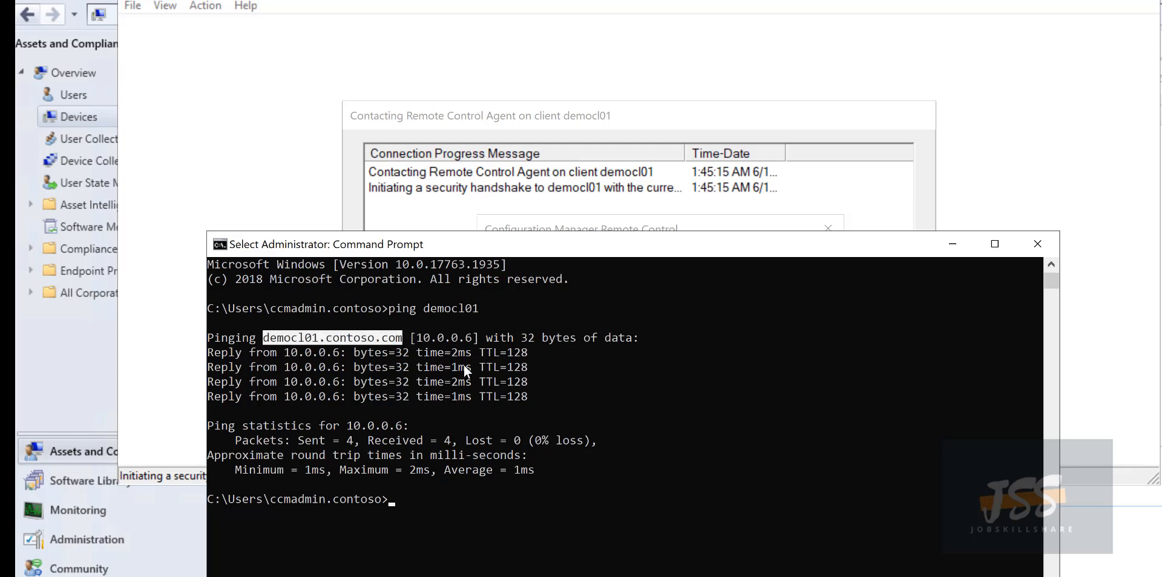
left_click(447, 339)
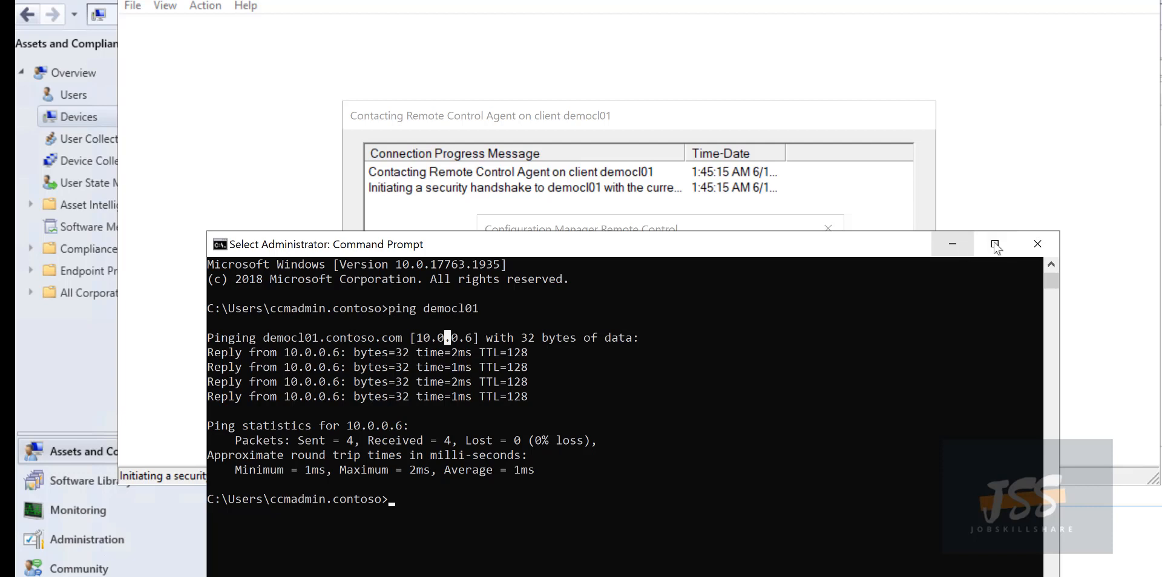
left_click(954, 250)
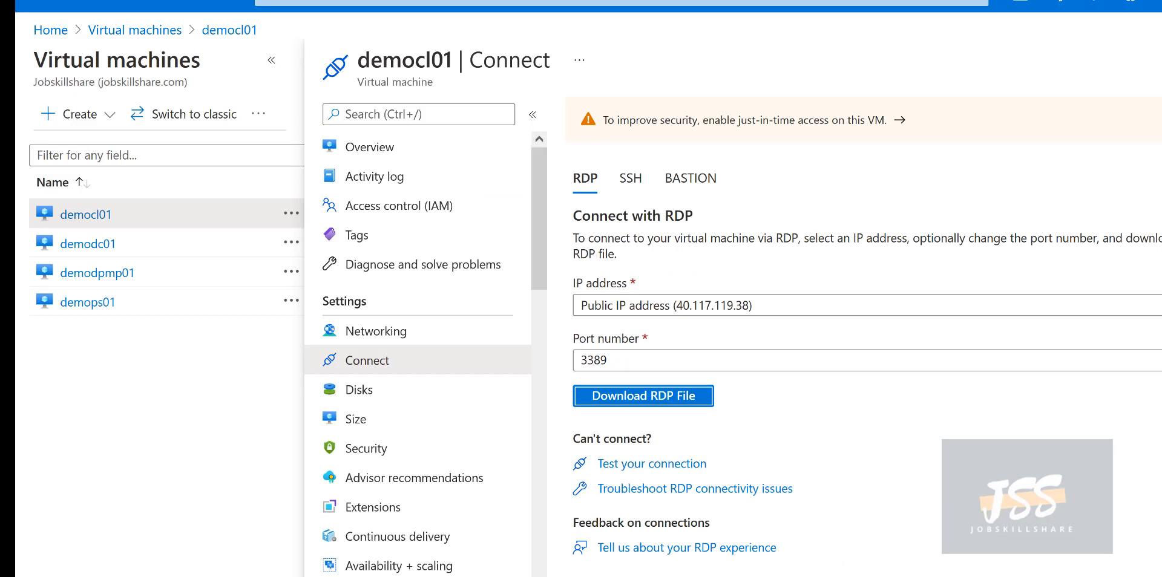
- Switch to the democl01-1 remote desktop session with Control Panel open
mouse_move(822, 571)
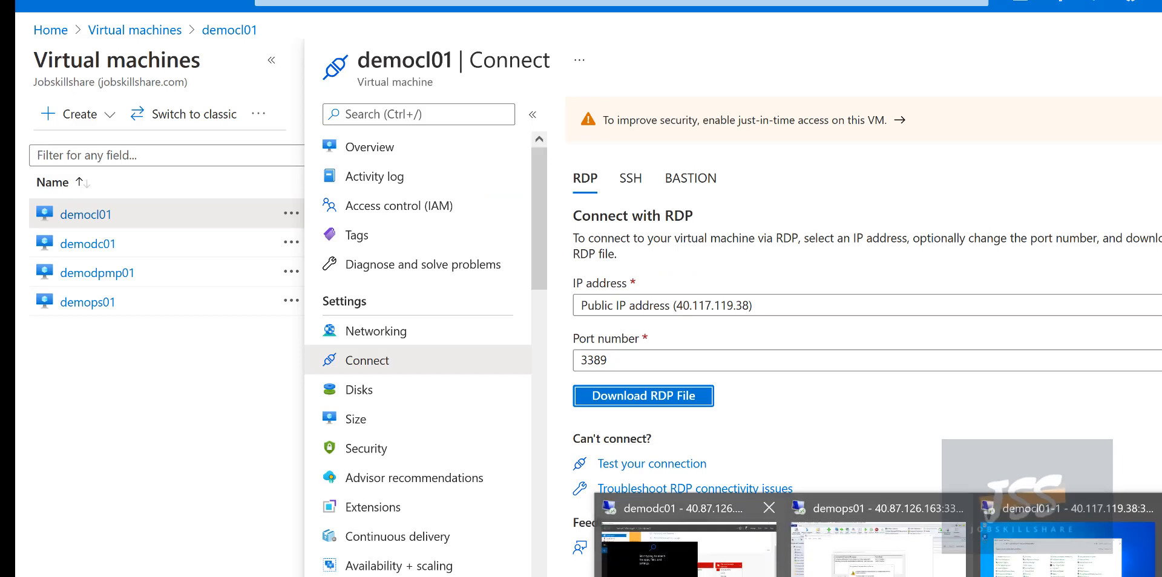
mouse_move(879, 571)
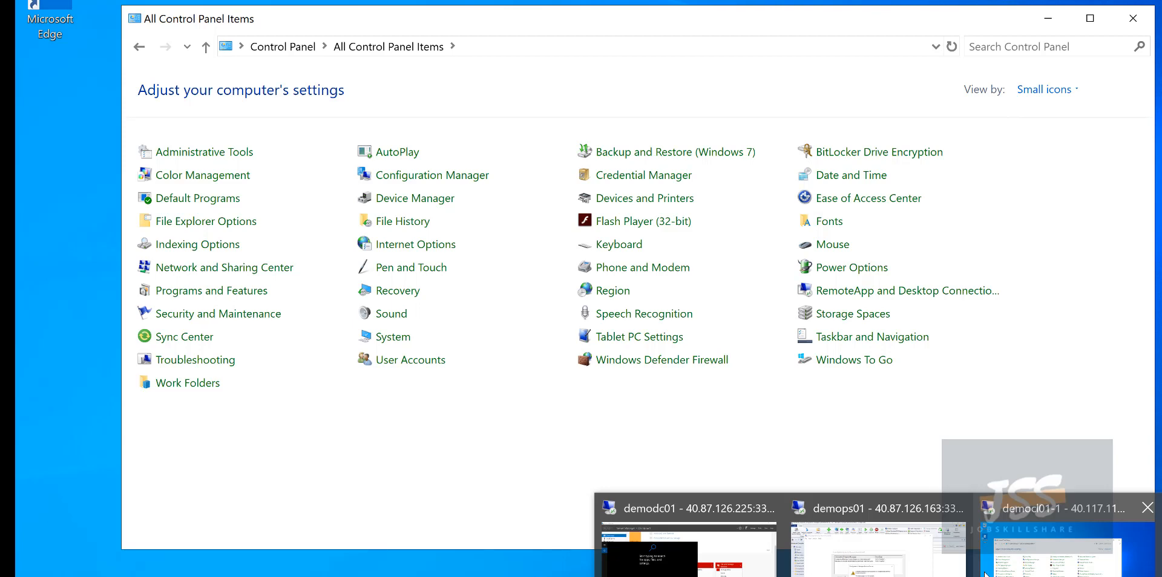
left_click(985, 573)
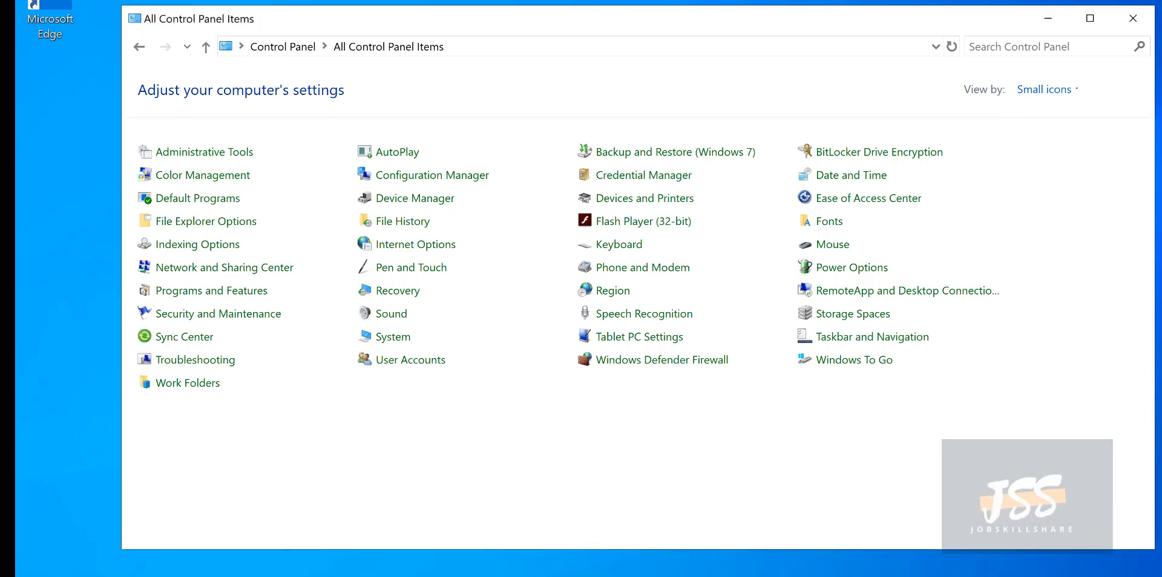
key("super")
type("r")
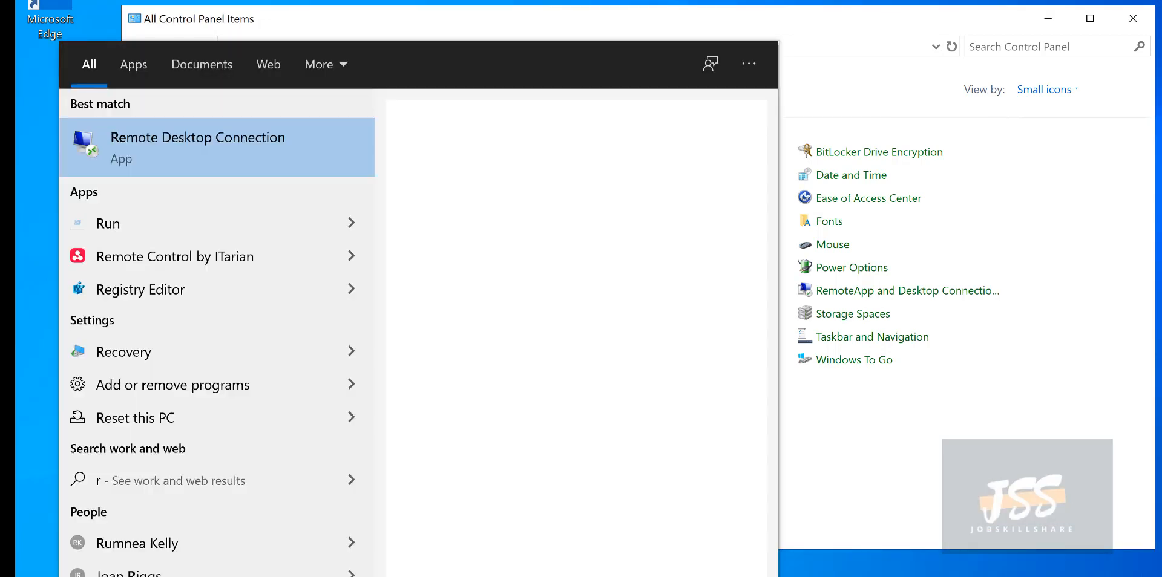
type("emote")
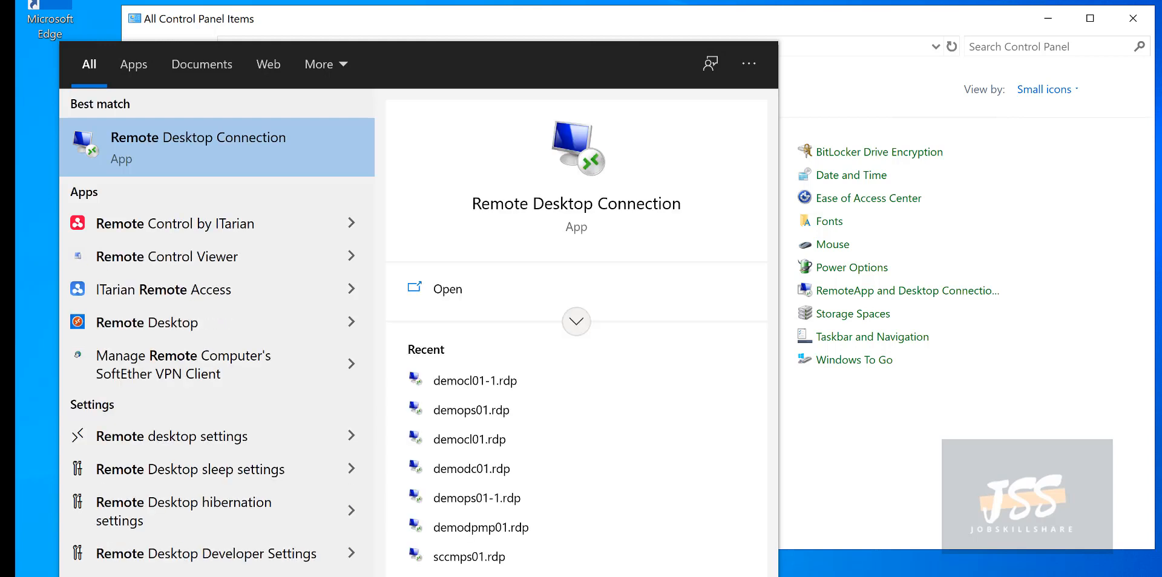
key("Return")
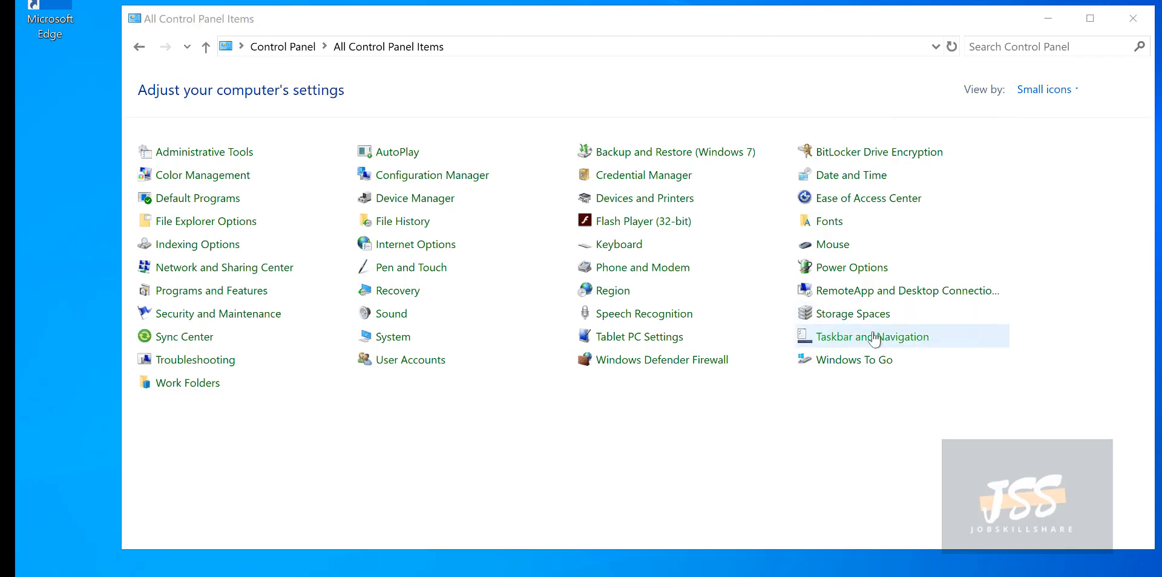
- Search for remote on democl01, open "Allow remote connections to this computer" and try to show the detailed settings for allowing remote connections
key("super+s")
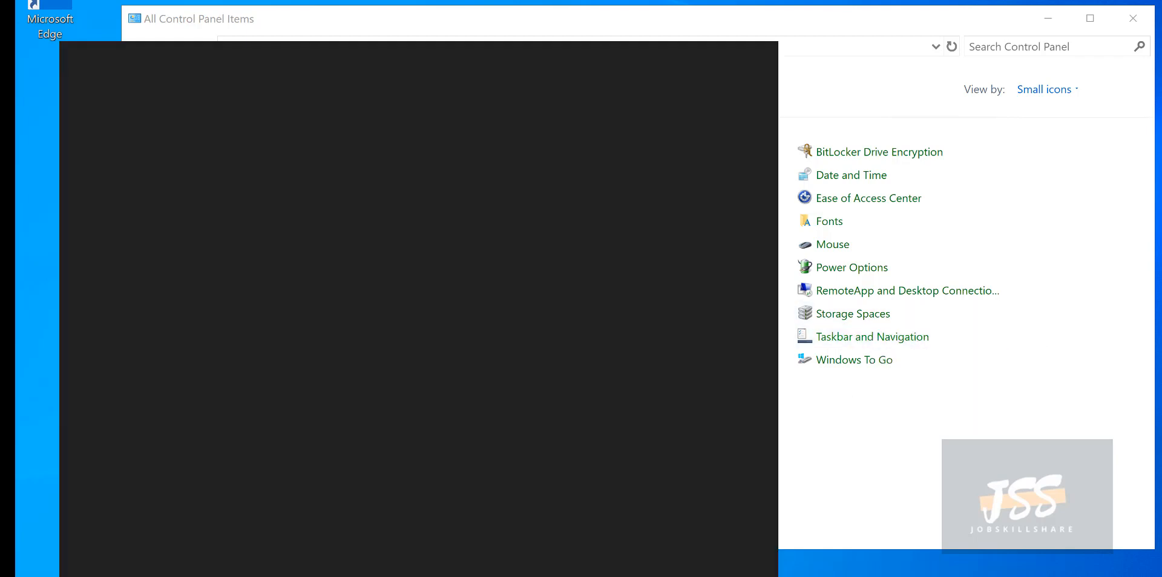
type("remote")
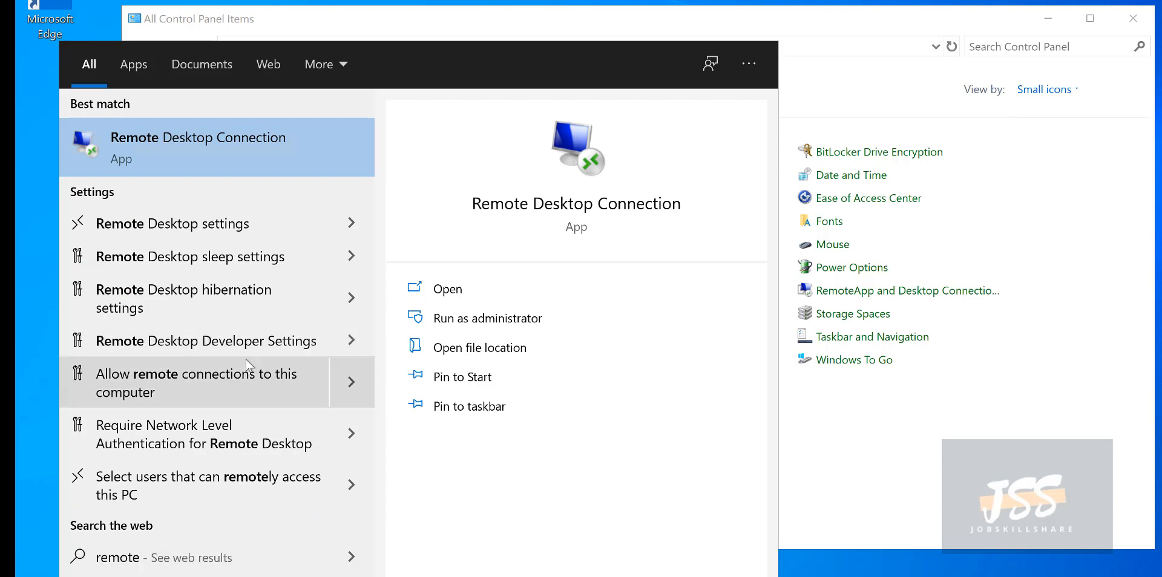
left_click(224, 393)
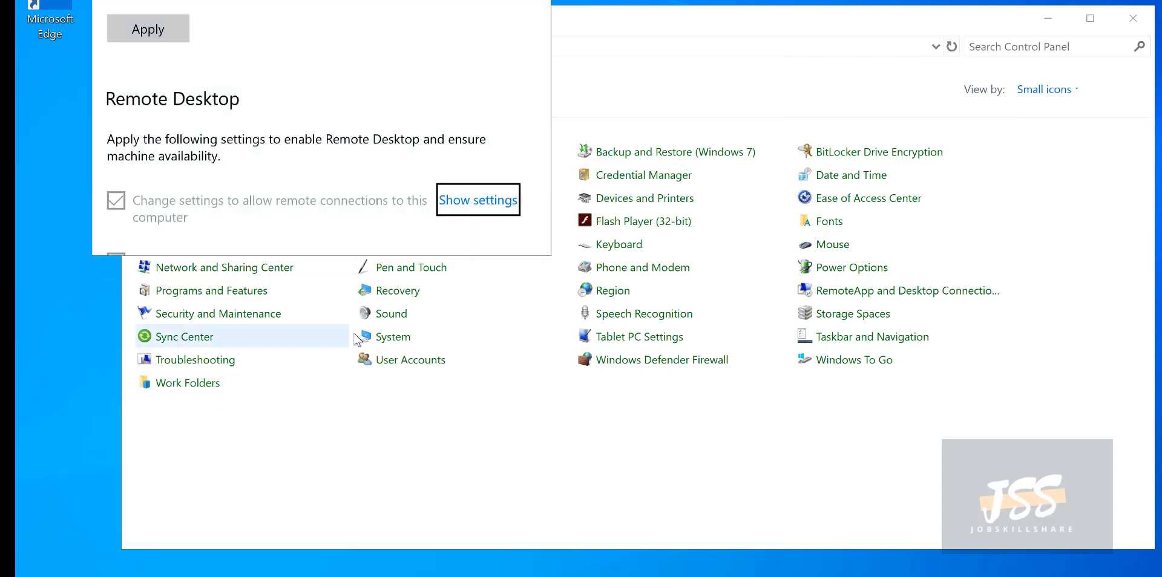
left_click(492, 194)
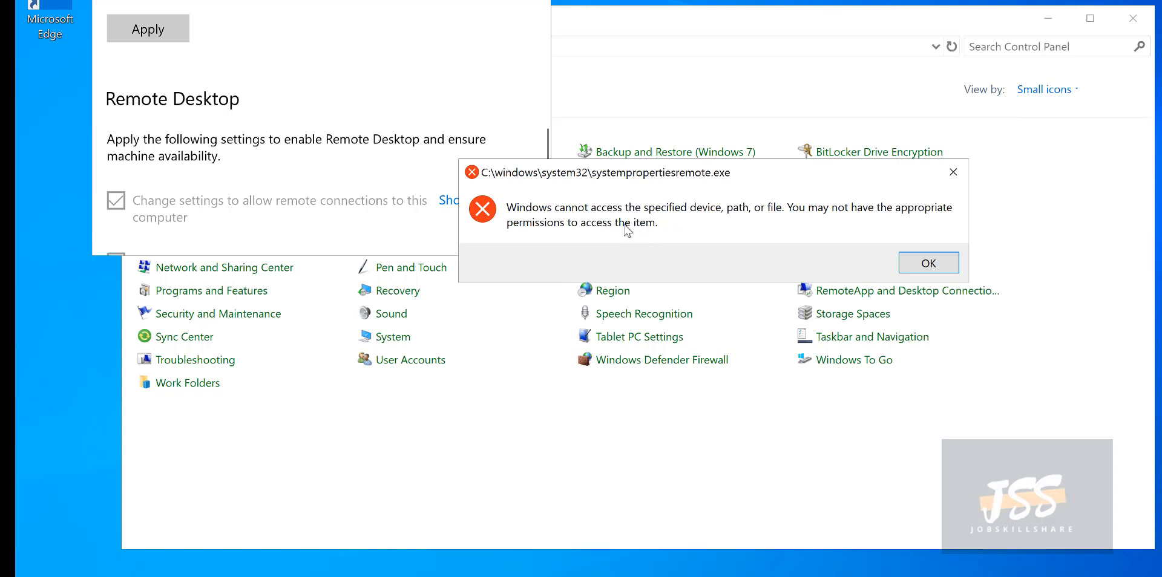
- Dismiss the permissions error and examine the File Explorer, Remote Desktop and PowerShell options in democl01's developer settings
left_click(913, 266)
scroll(530, 251, "down", 1)
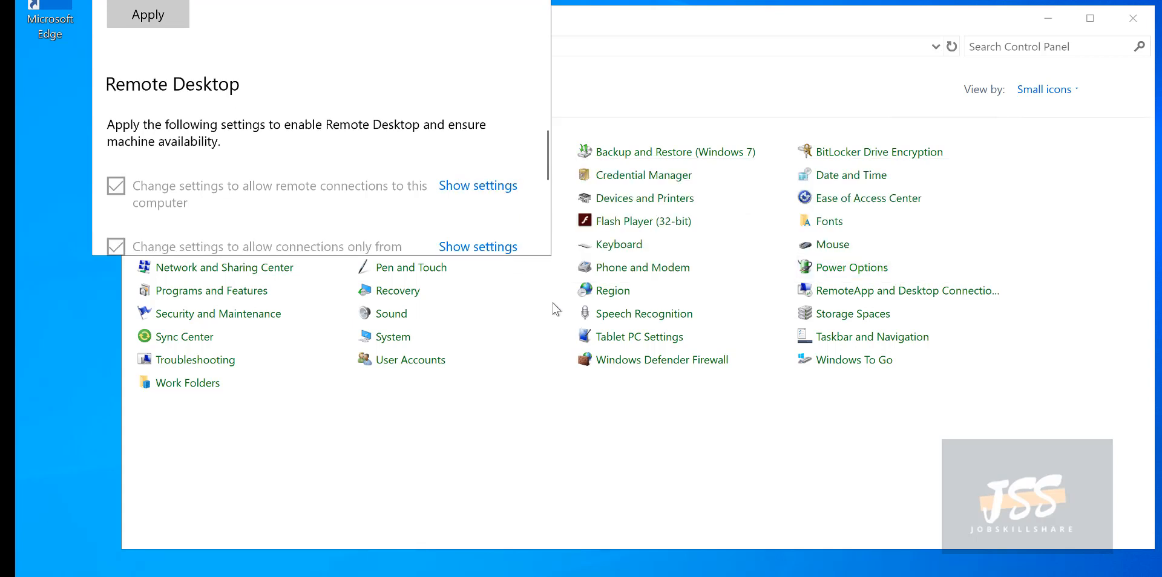
scroll(521, 202, "down", 5)
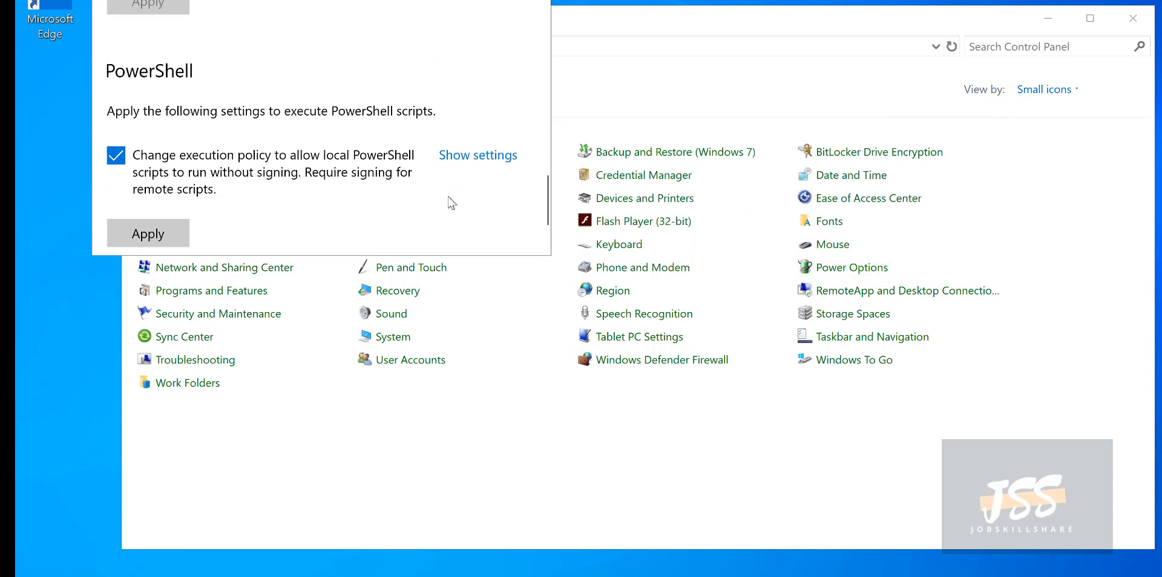
scroll(451, 202, "down", 1)
scroll(450, 203, "up", 4)
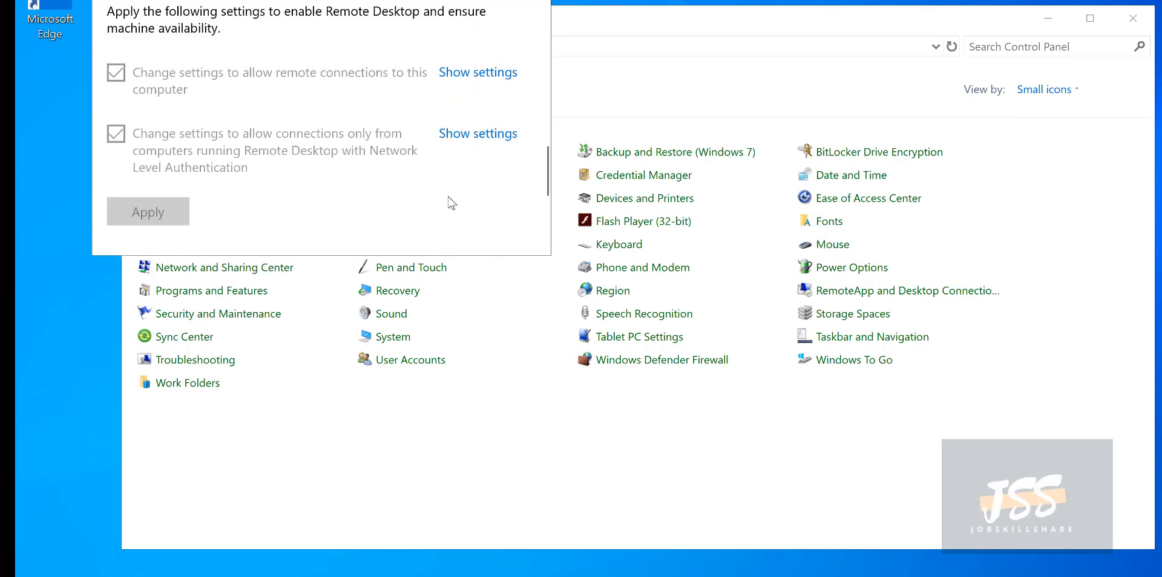
scroll(451, 203, "up", 2)
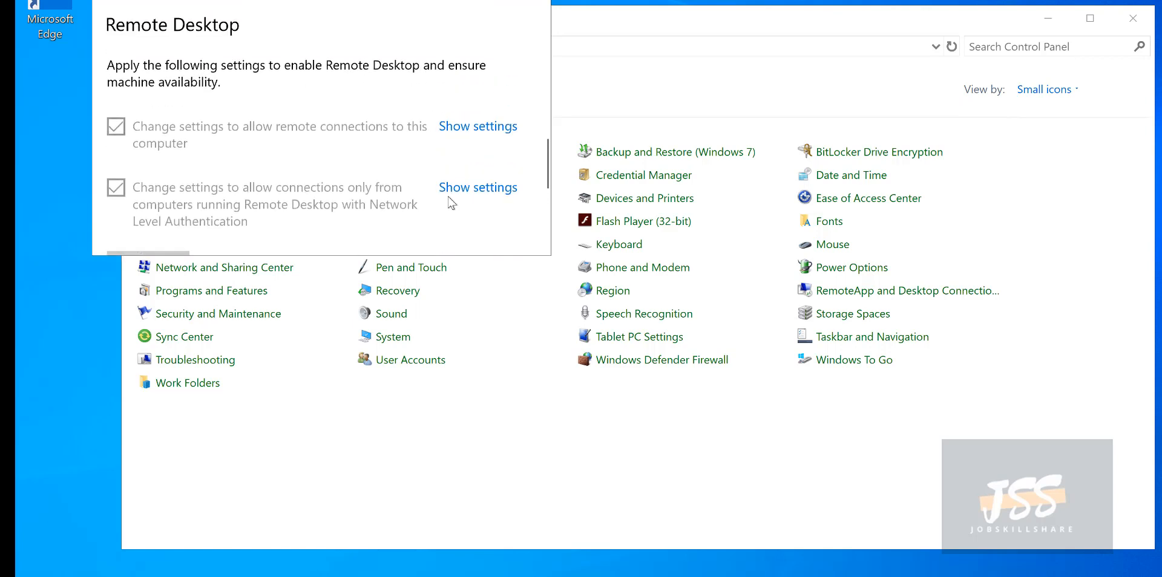
scroll(449, 199, "up", 6)
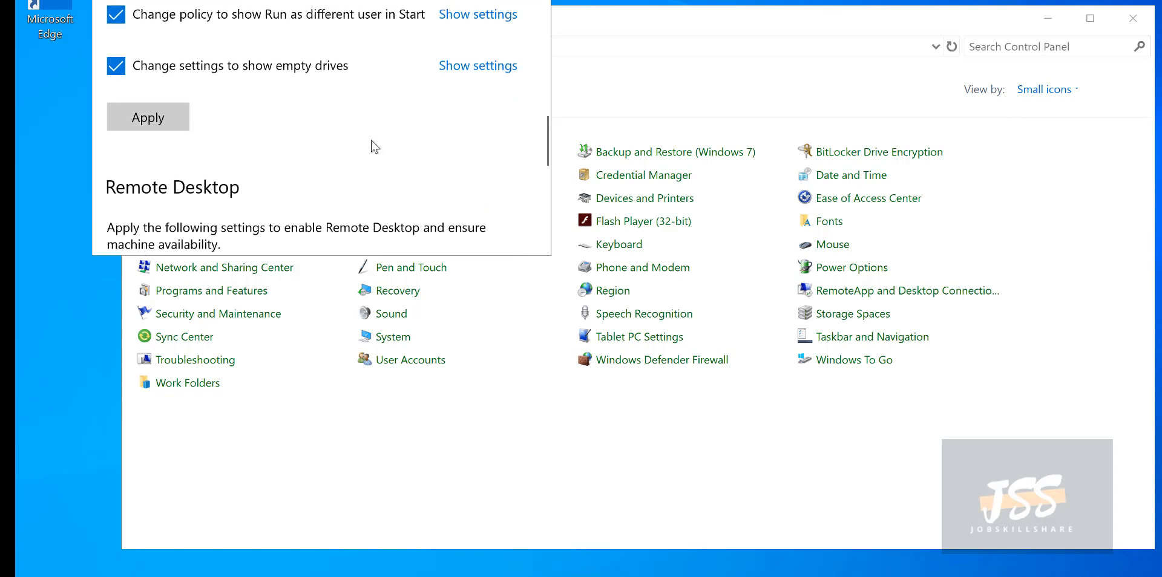
scroll(371, 141, "up", 6)
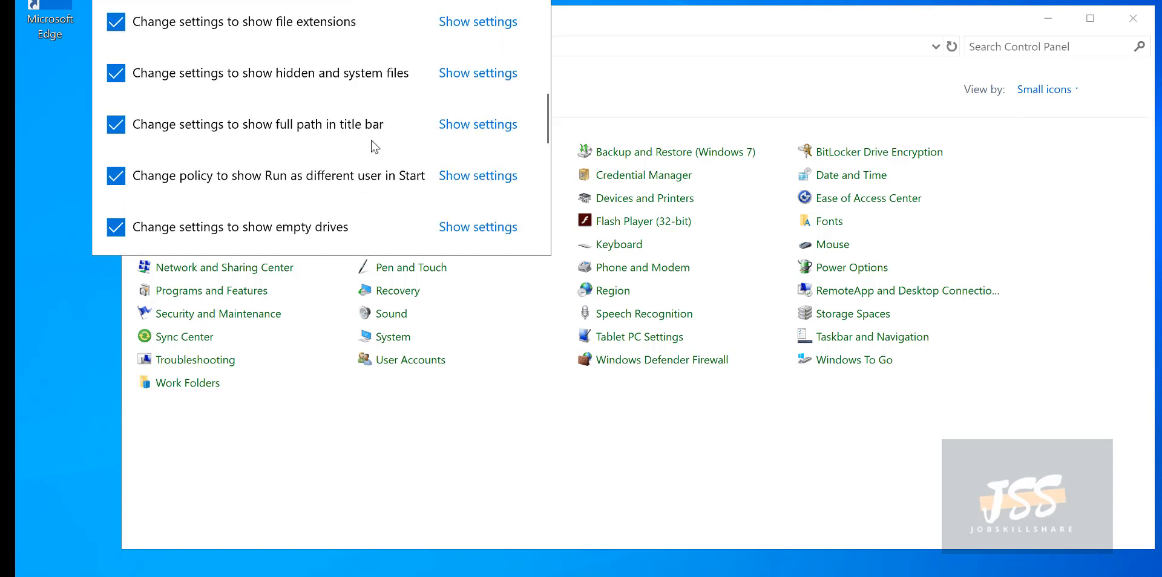
scroll(372, 140, "up", 6)
scroll(371, 140, "up", 2)
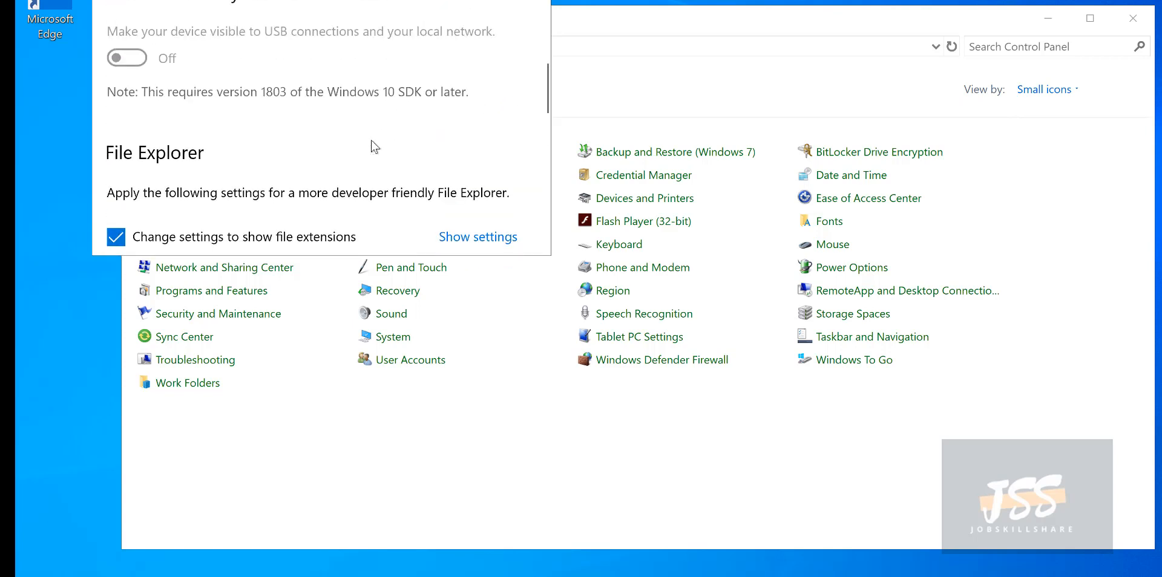
scroll(372, 140, "down", 12)
scroll(372, 141, "down", 5)
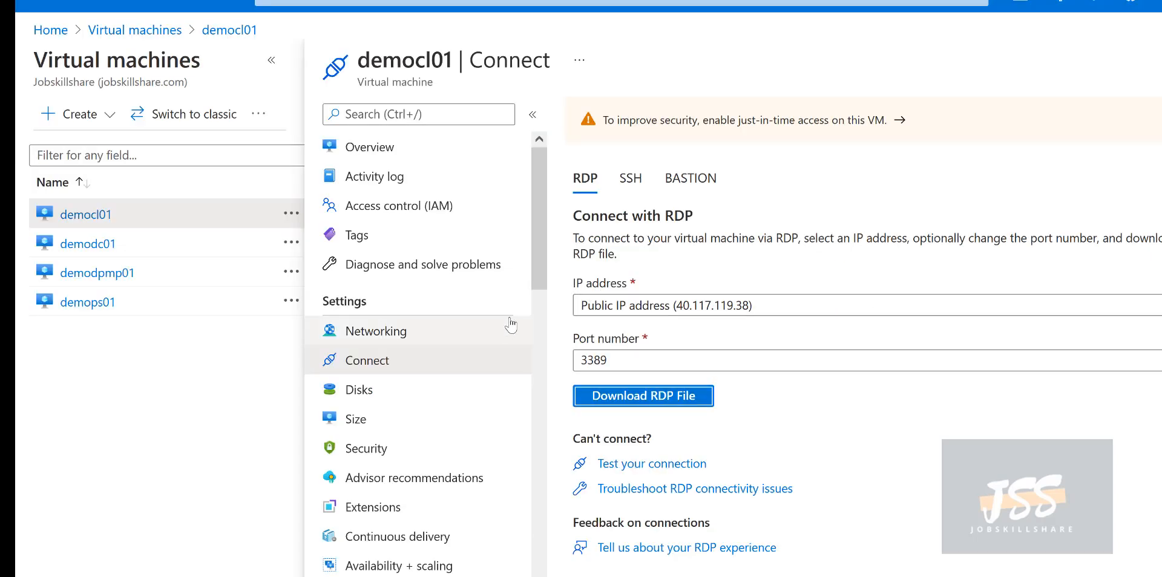
- From the Azure portal, download democl01's RDP file, open it with Remote Desktop Connection and start connecting
left_click(608, 399)
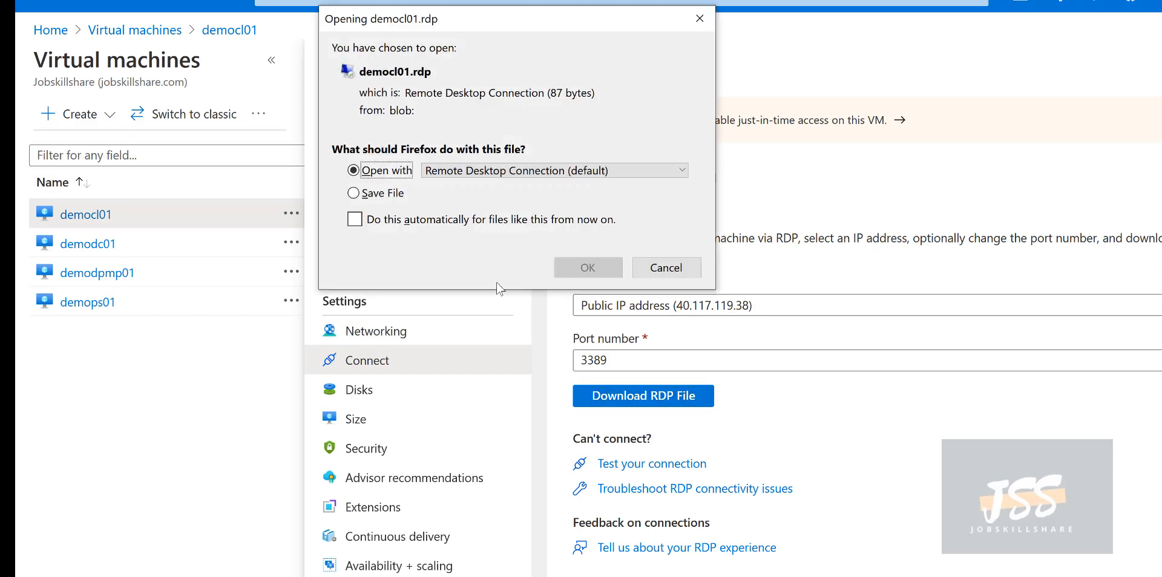
left_click(573, 267)
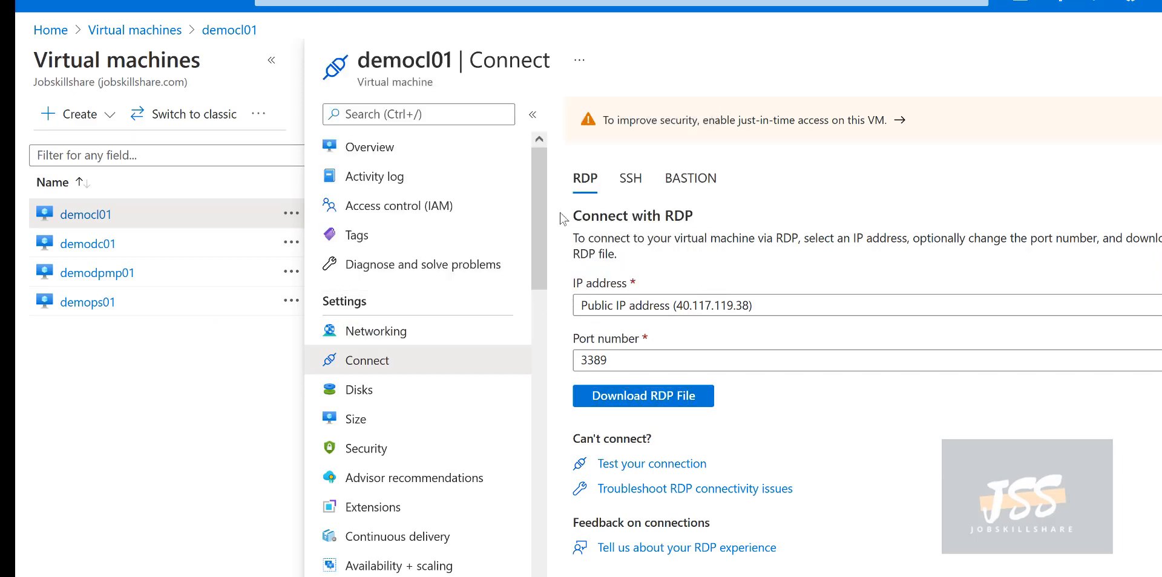
left_click(829, 354)
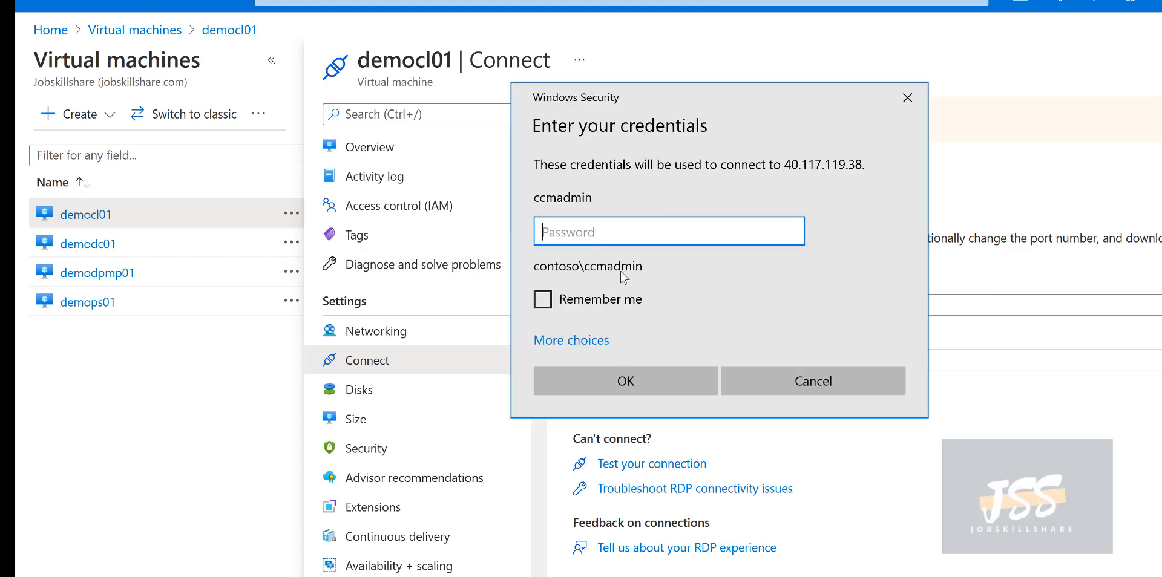
- Sign in with a different account, using the user name democl01\ccmadmin and the account password, and proceed with the connection
left_click(596, 344)
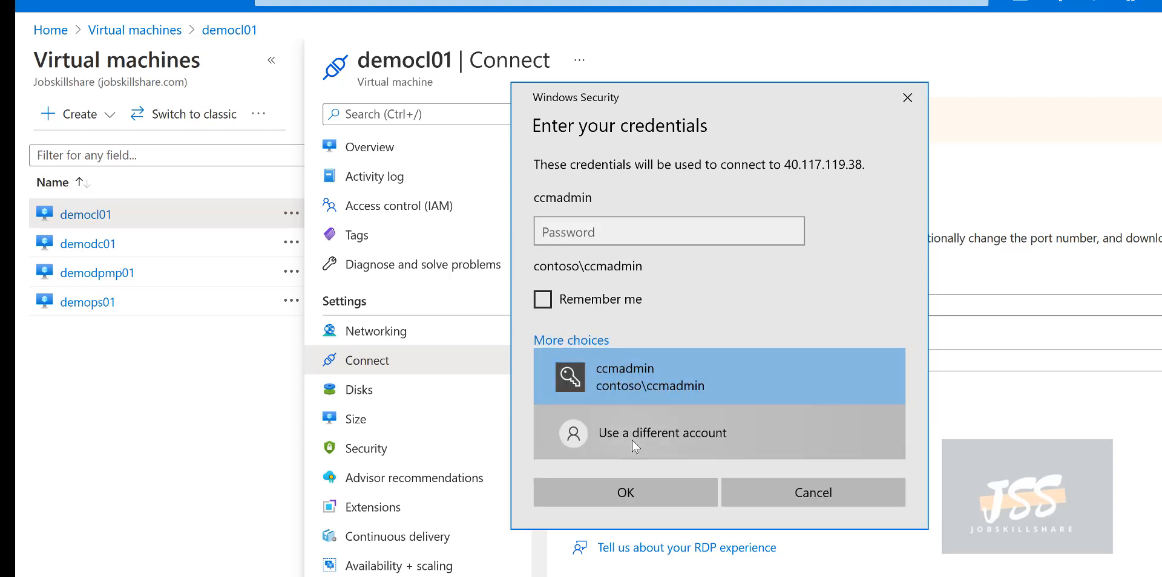
left_click(632, 440)
type("demo")
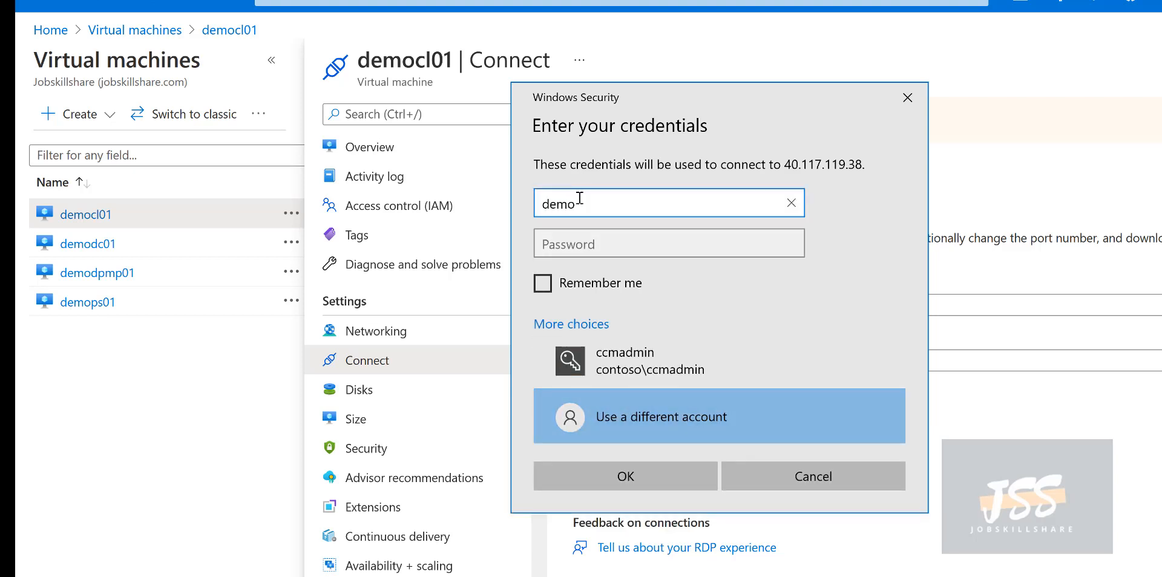
type("cl01\\ccmadmin")
key("Tab")
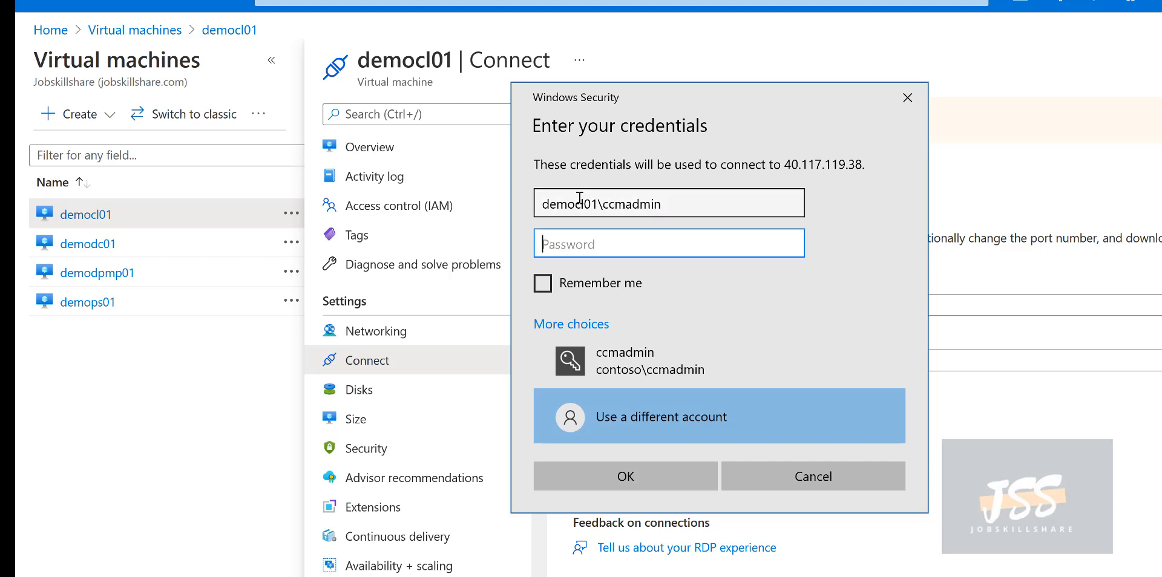
type("••••••••••••••••")
key("Return")
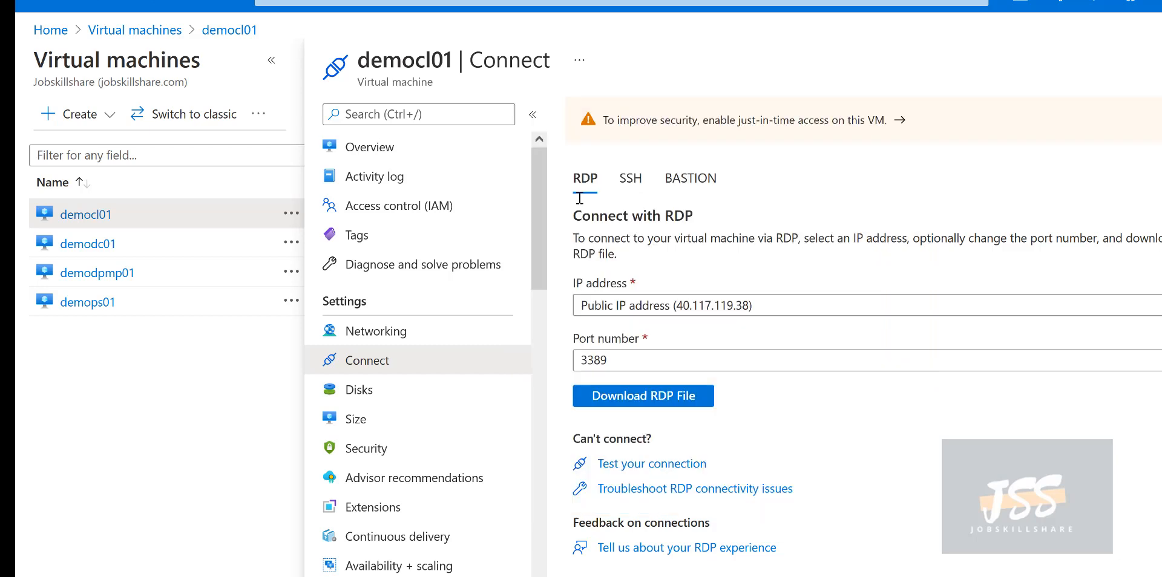
left_click(765, 399)
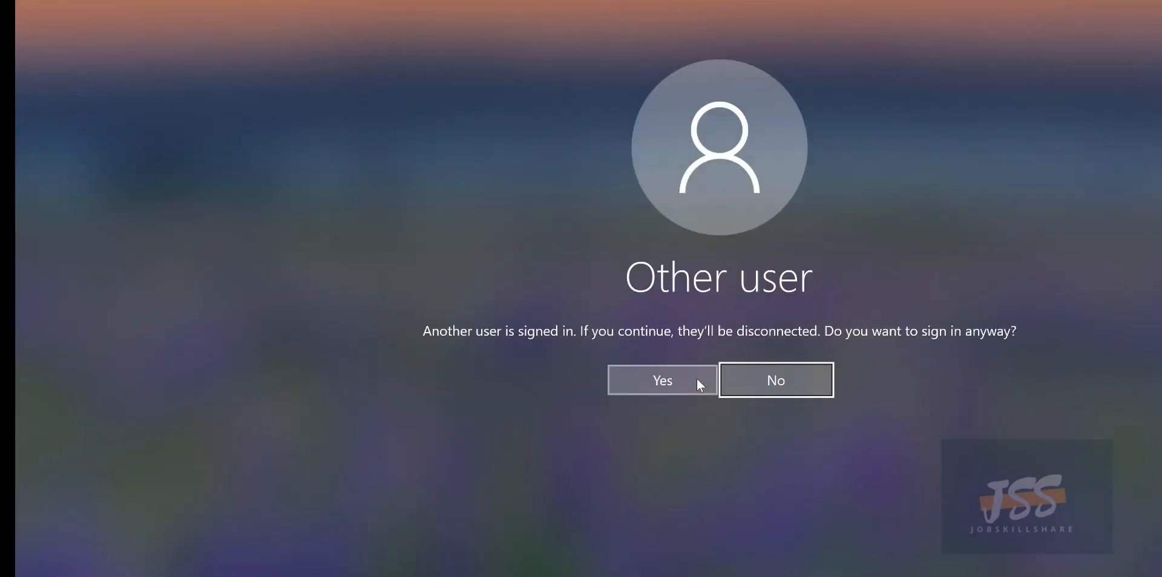
- Sign in despite the other signed-in user, allow that session to be disconnected and switch to the new democl01-2 session
left_click(657, 380)
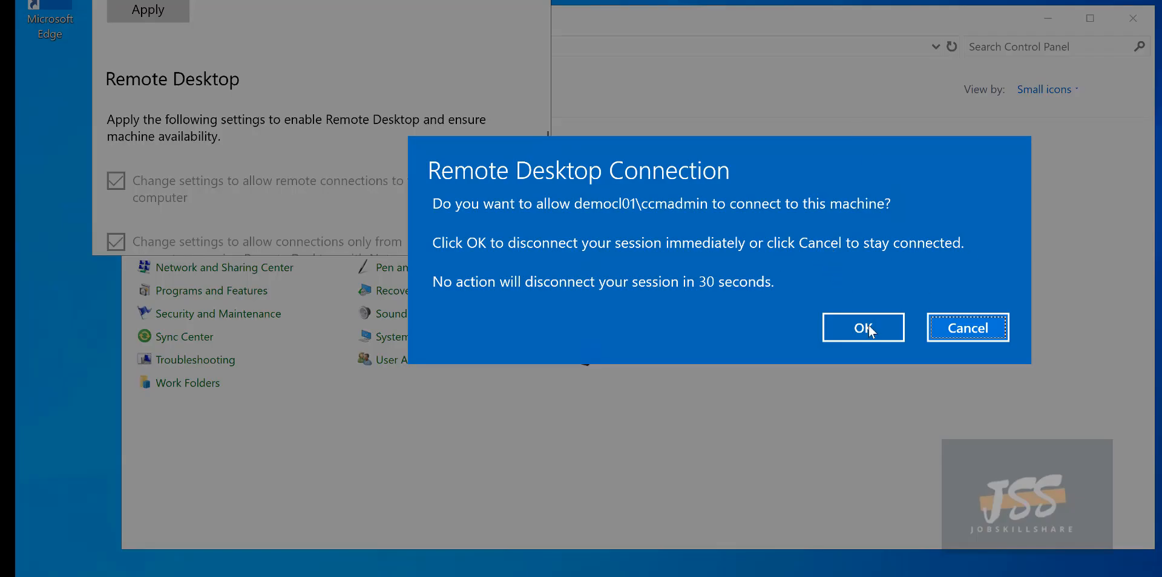
left_click(854, 330)
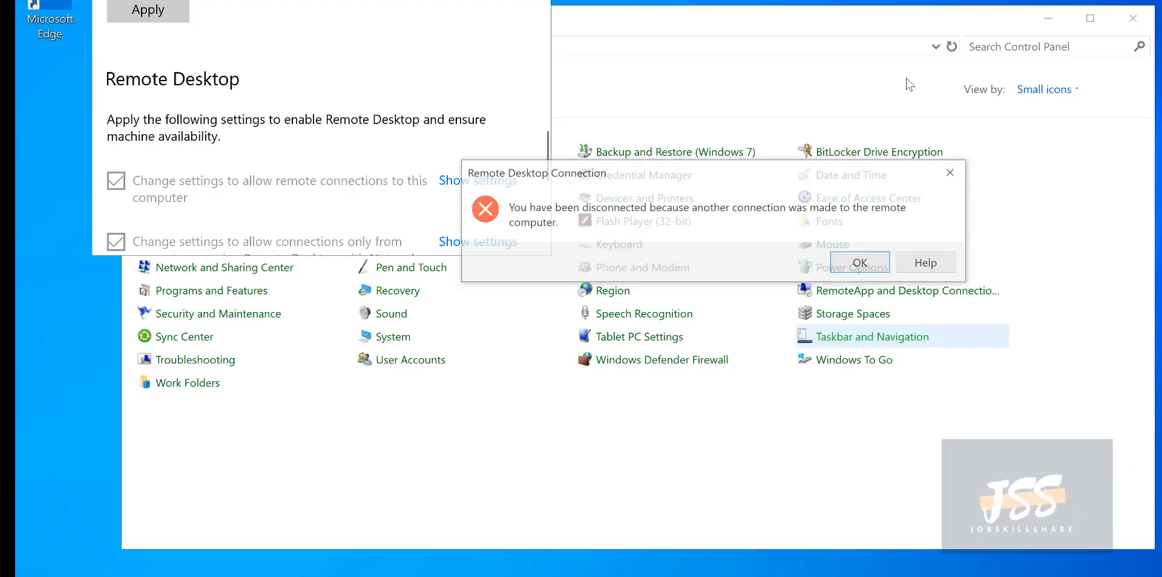
left_click(862, 264)
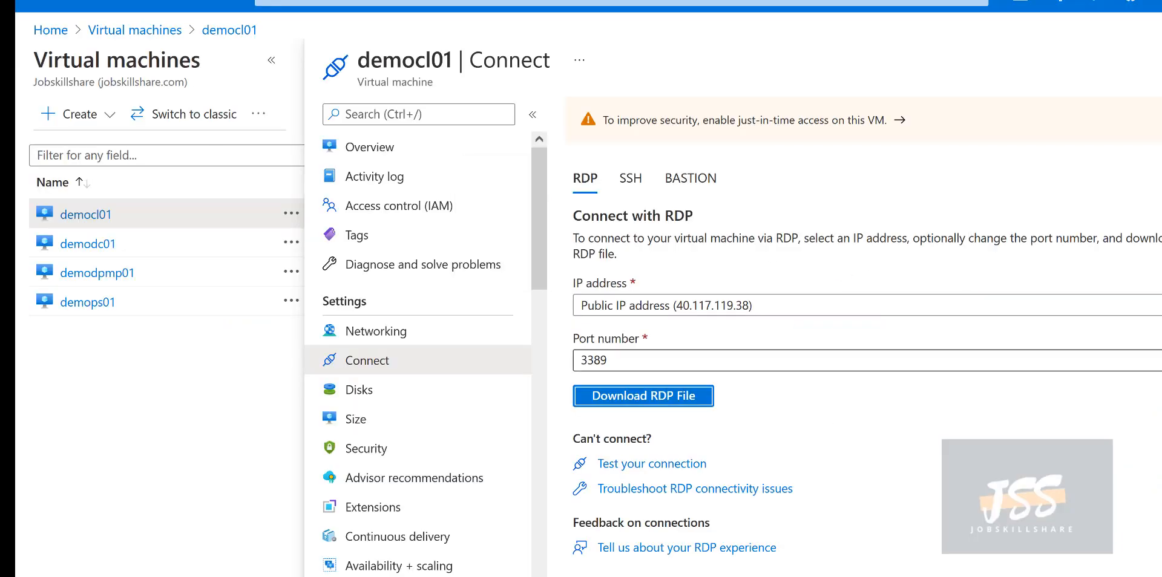
left_click(879, 576)
left_click(1029, 568)
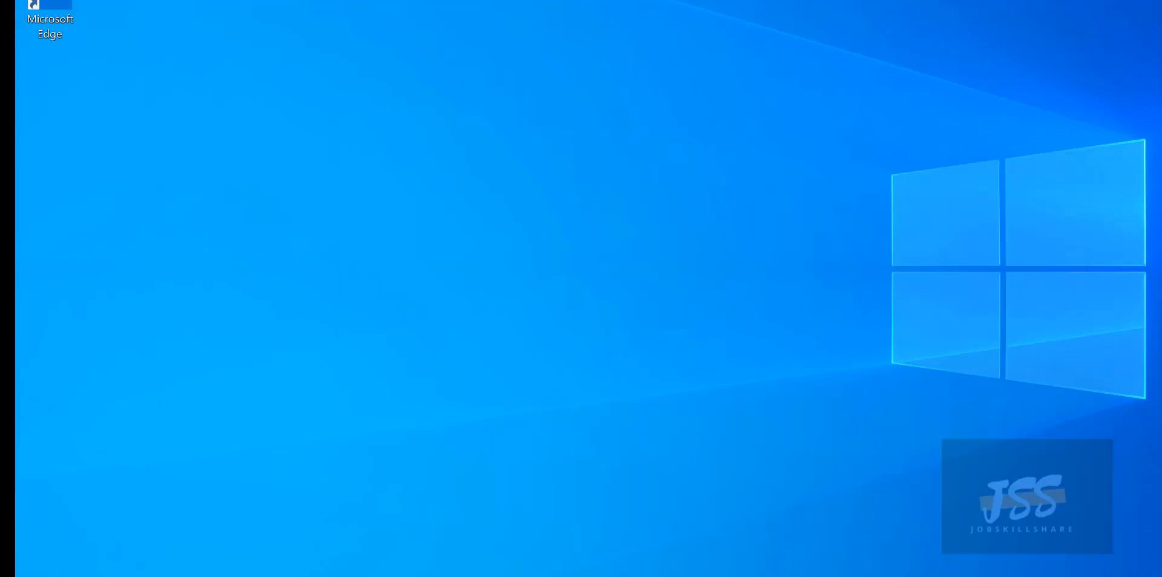
- Search for remote, open "Allow remote connections to this computer", review the Remote system properties, then cancel them and close Settings
key("super+s")
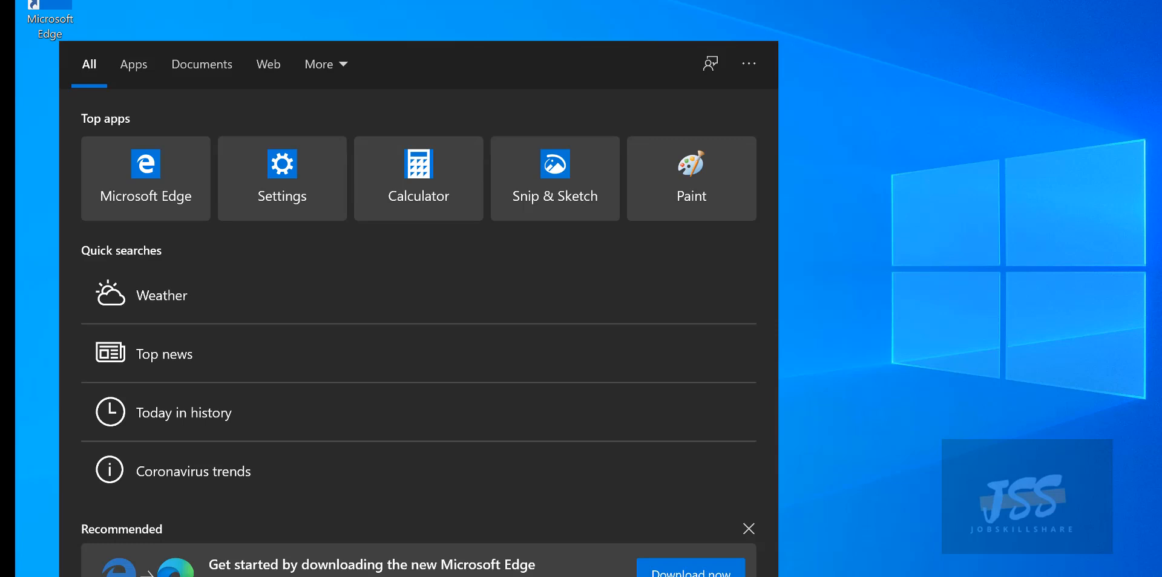
type("remote")
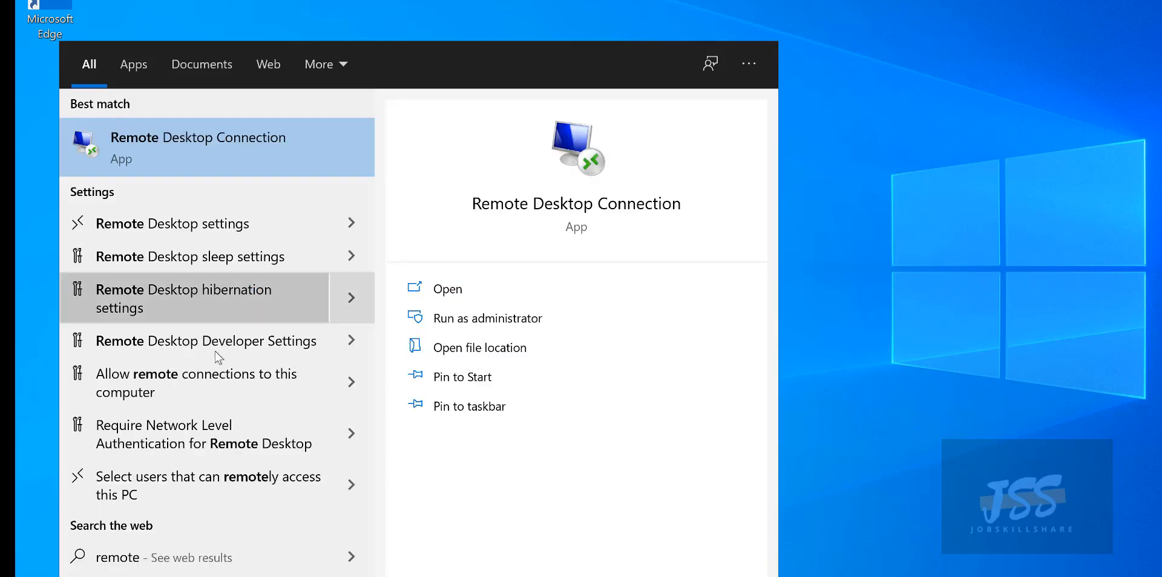
left_click(187, 382)
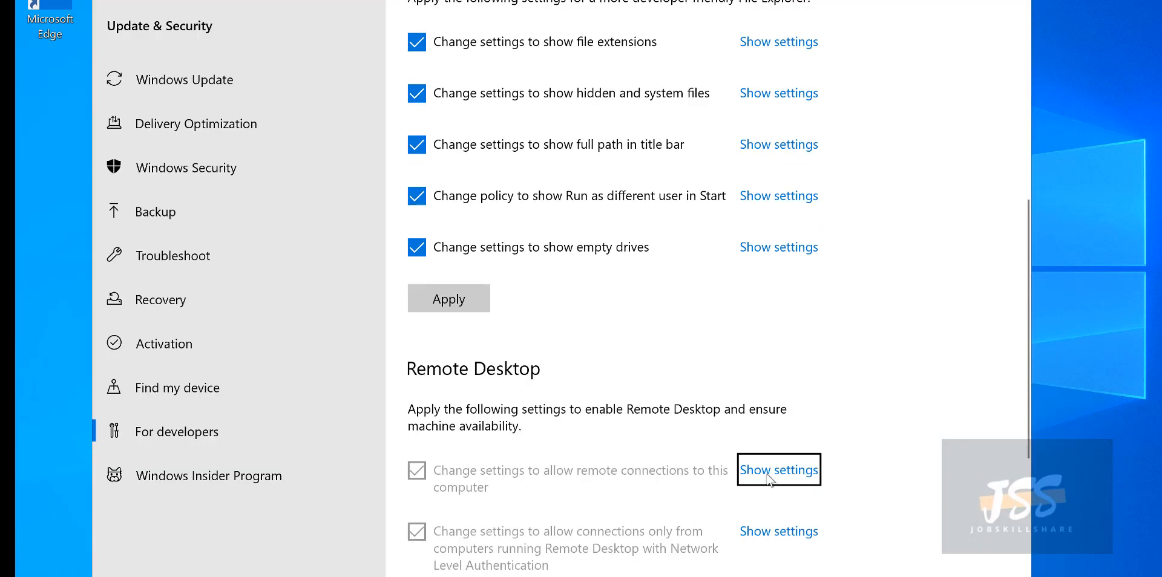
left_click(767, 477)
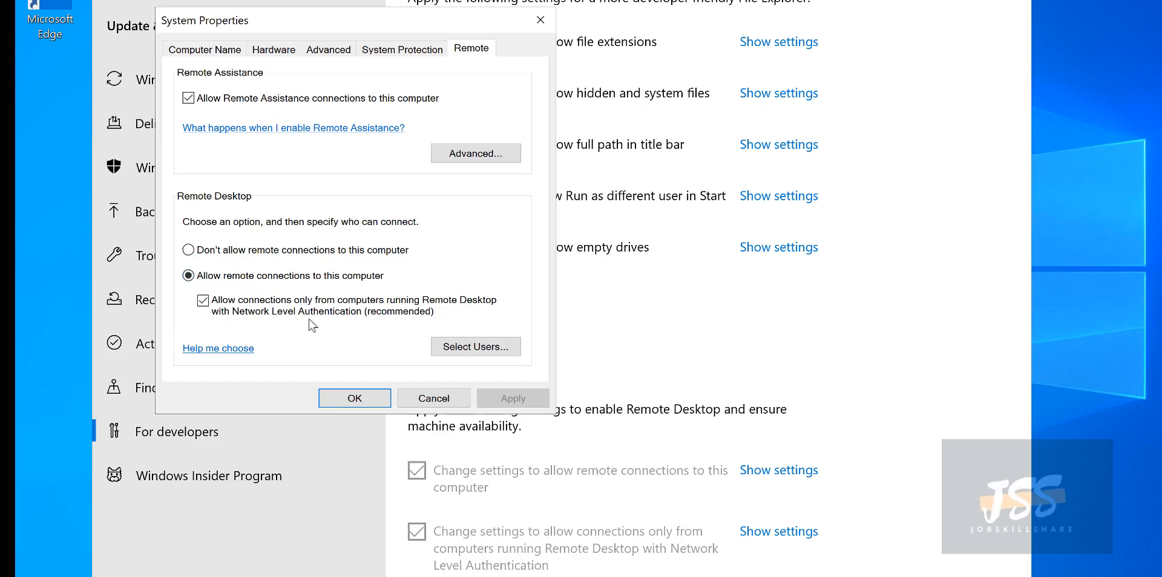
left_click(449, 399)
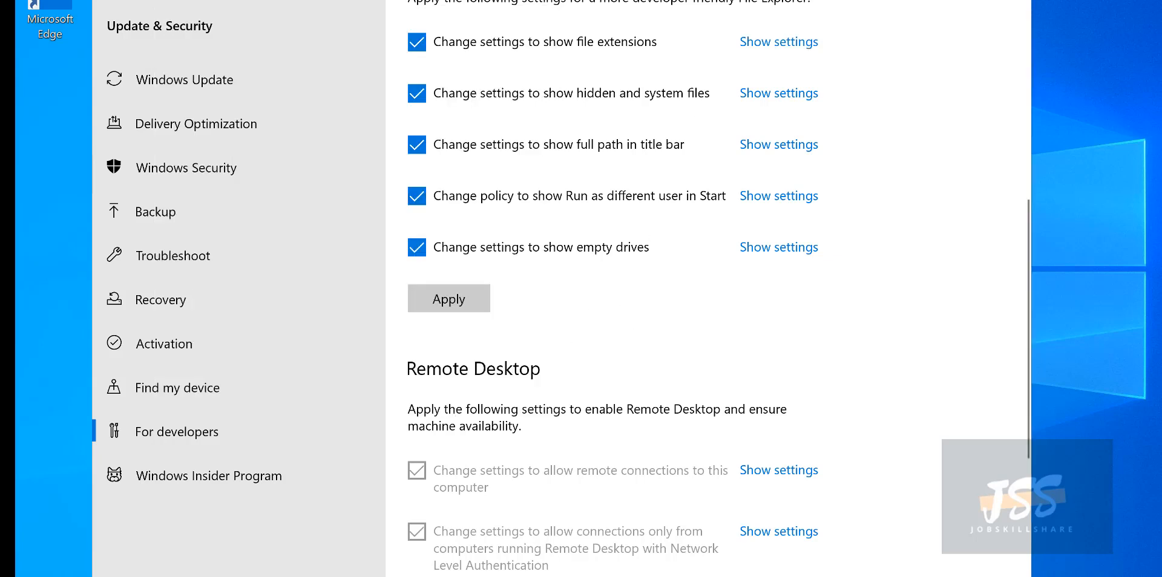
left_click(1011, 0)
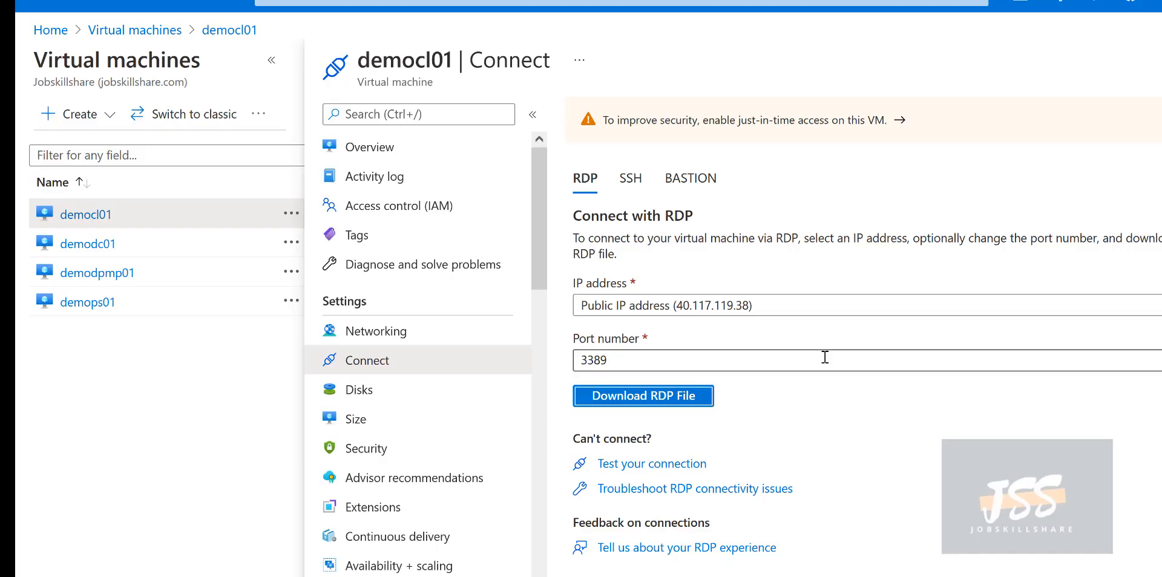
- Switch to the demops01 session, dismiss the Remote Control error and cancel the connection attempt to democl01
left_click(878, 576)
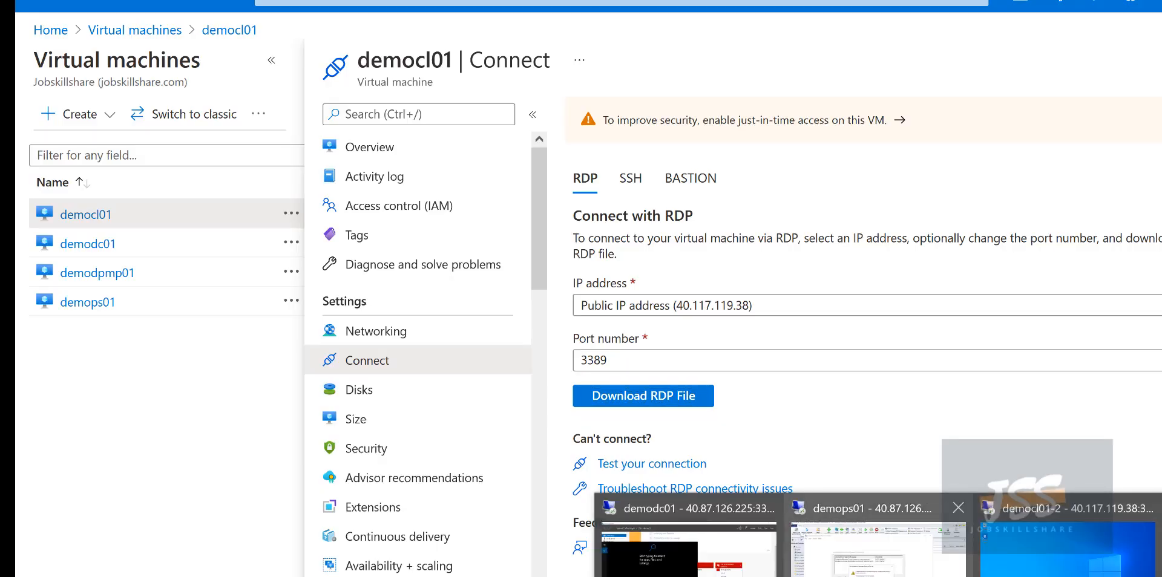
left_click(684, 539)
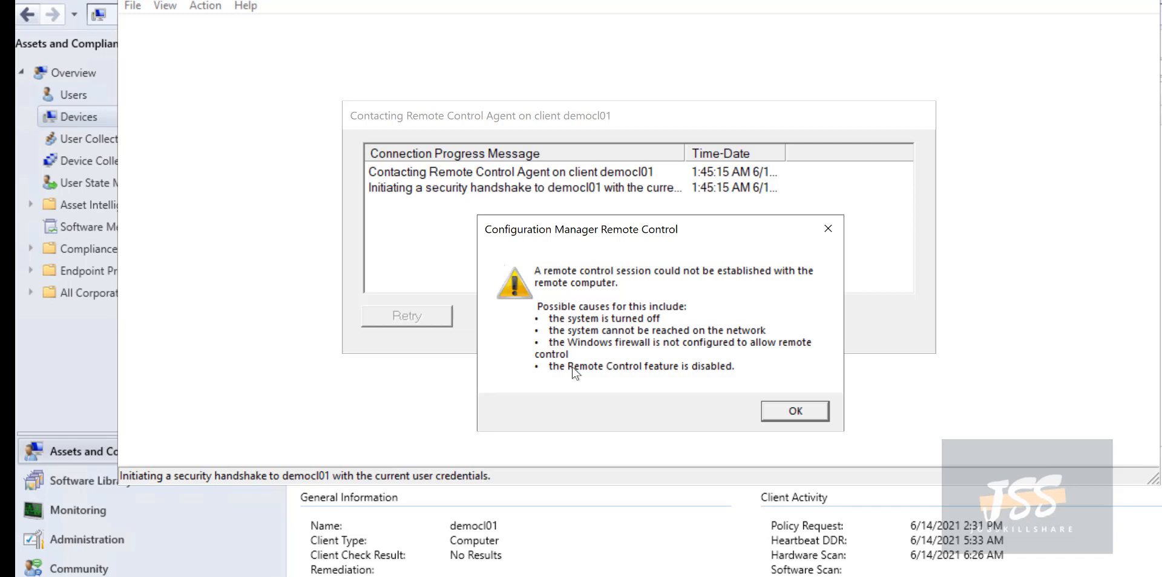
left_click(770, 412)
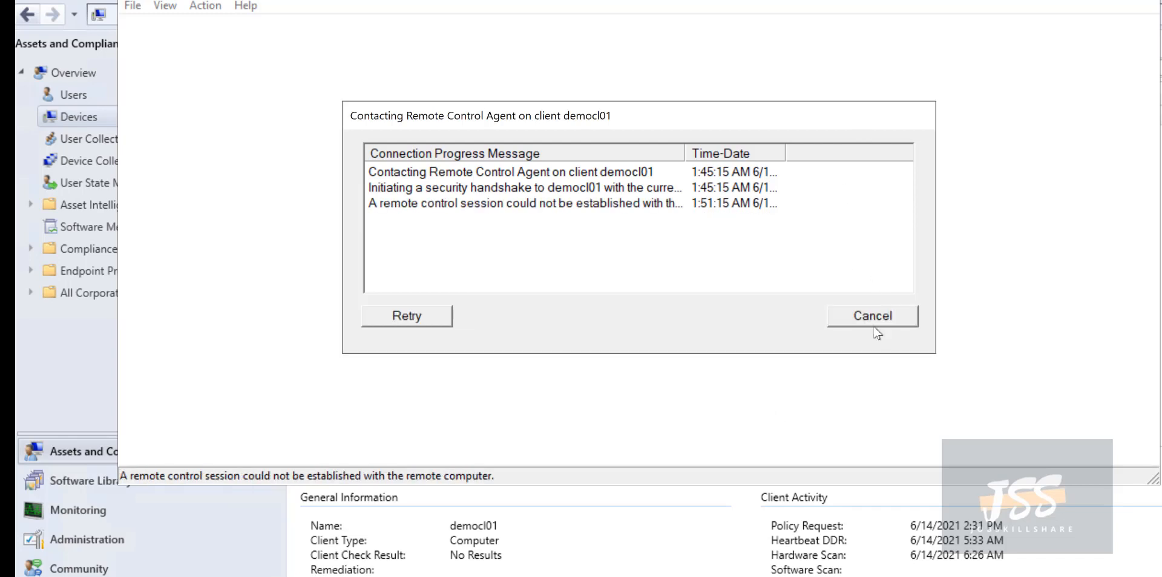
left_click(875, 321)
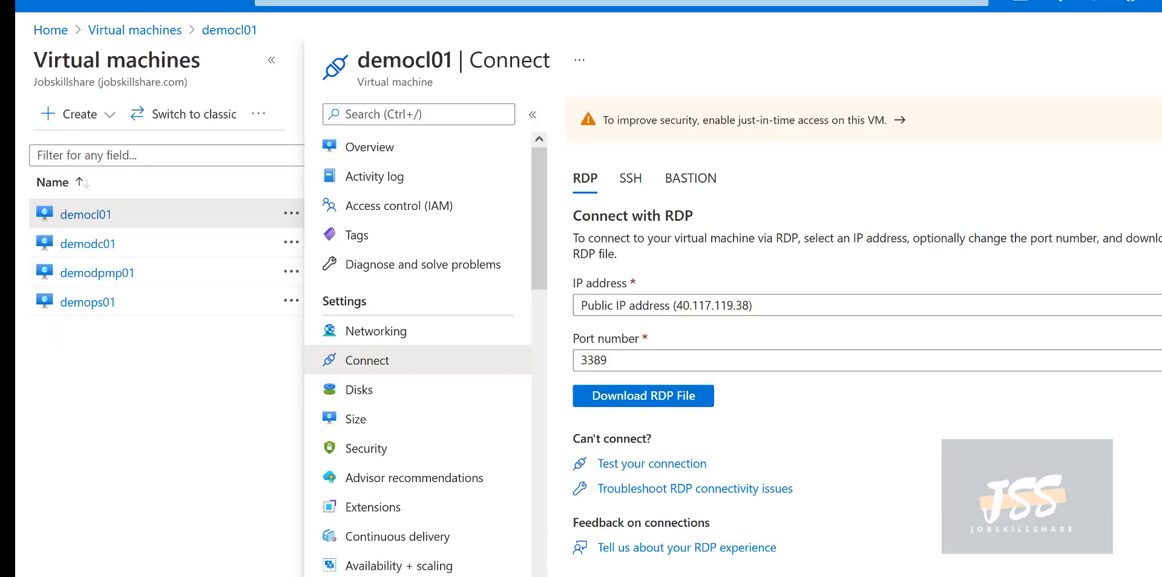
- Switch to the democl01-2 session, open Control Panel in Small icons view and open the Configuration Manager client properties
mouse_move(876, 576)
left_click(1057, 572)
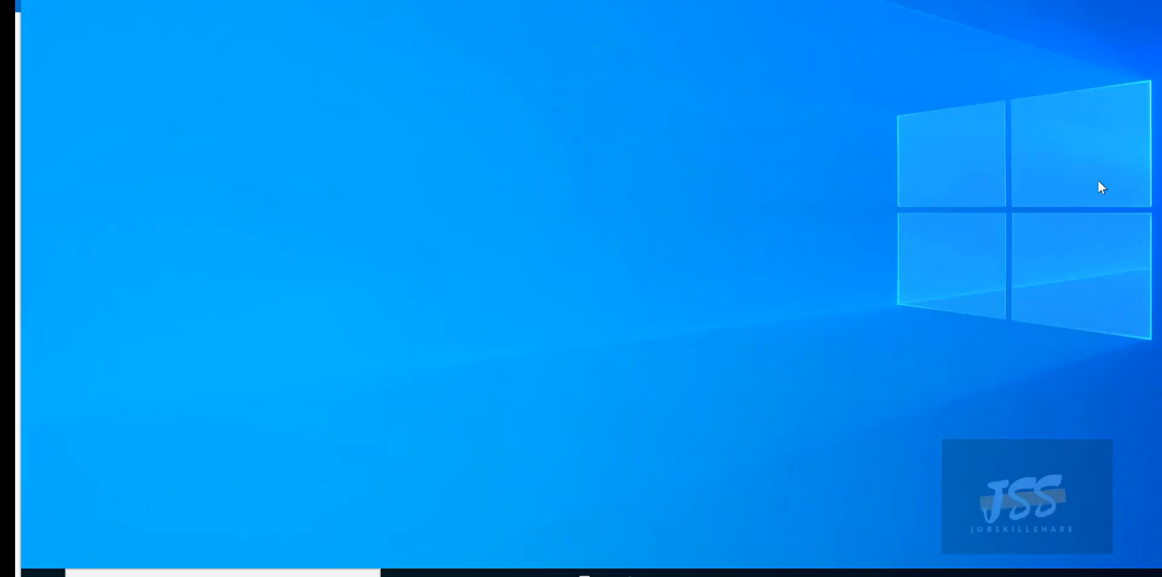
left_click(151, 571)
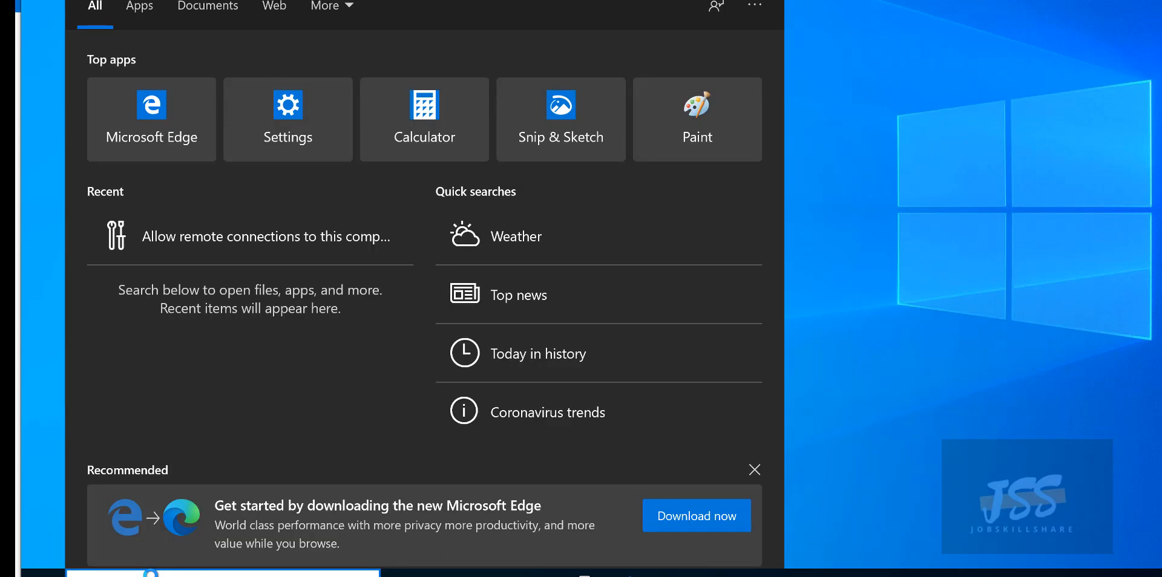
type("con")
left_click(129, 89)
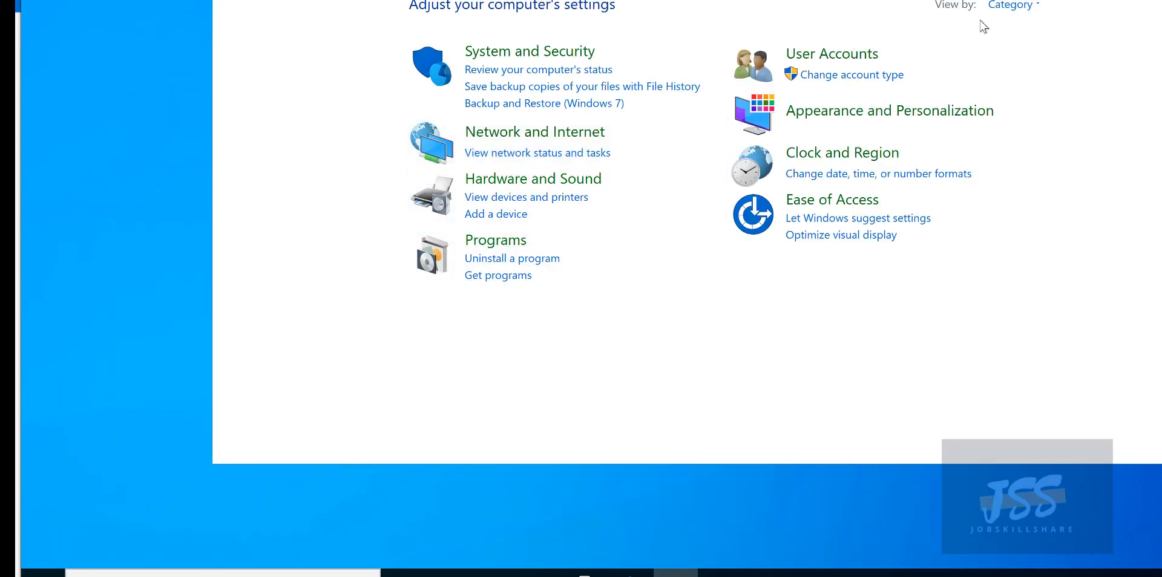
left_click(1020, 11)
left_click(1024, 61)
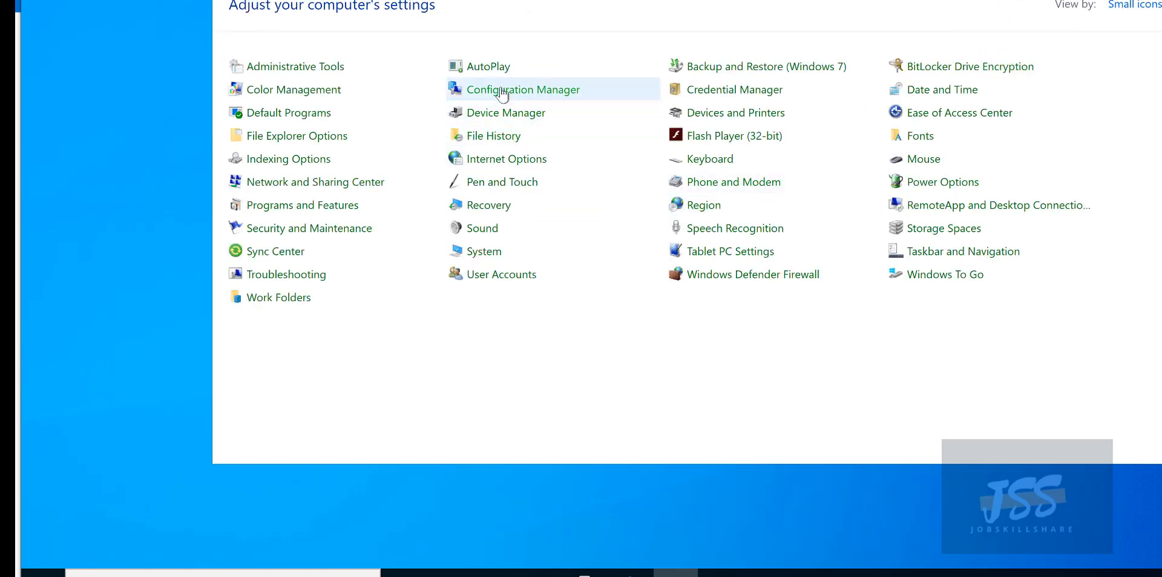
left_click(500, 91)
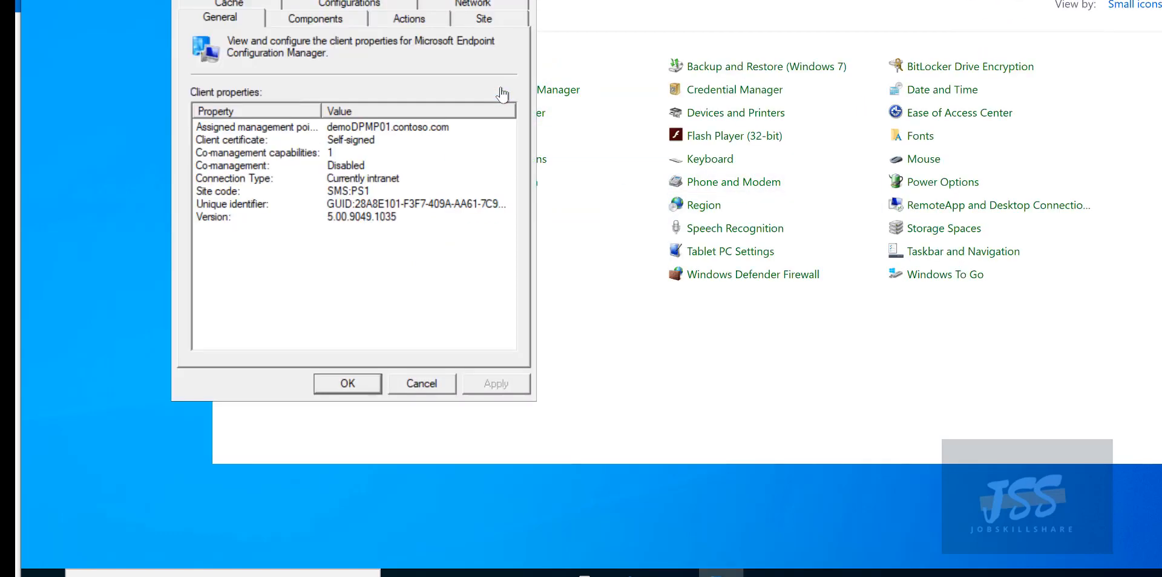
- Review the installed client components in the Configuration Manager properties and examine the status of the Remote Tools Agent
left_click_drag(343, 0, 261, 51)
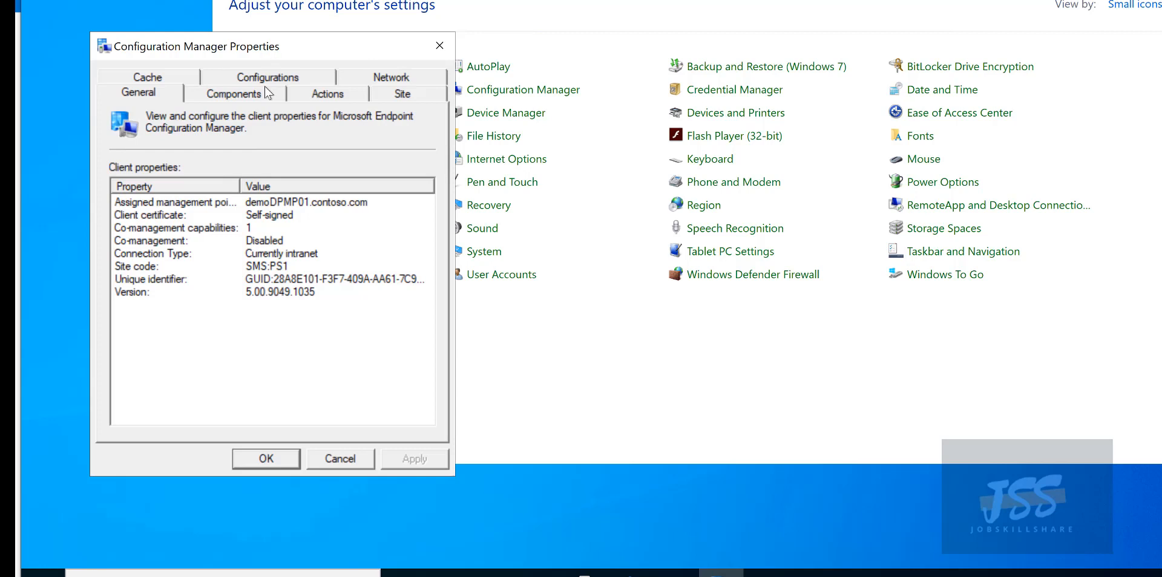
left_click(252, 95)
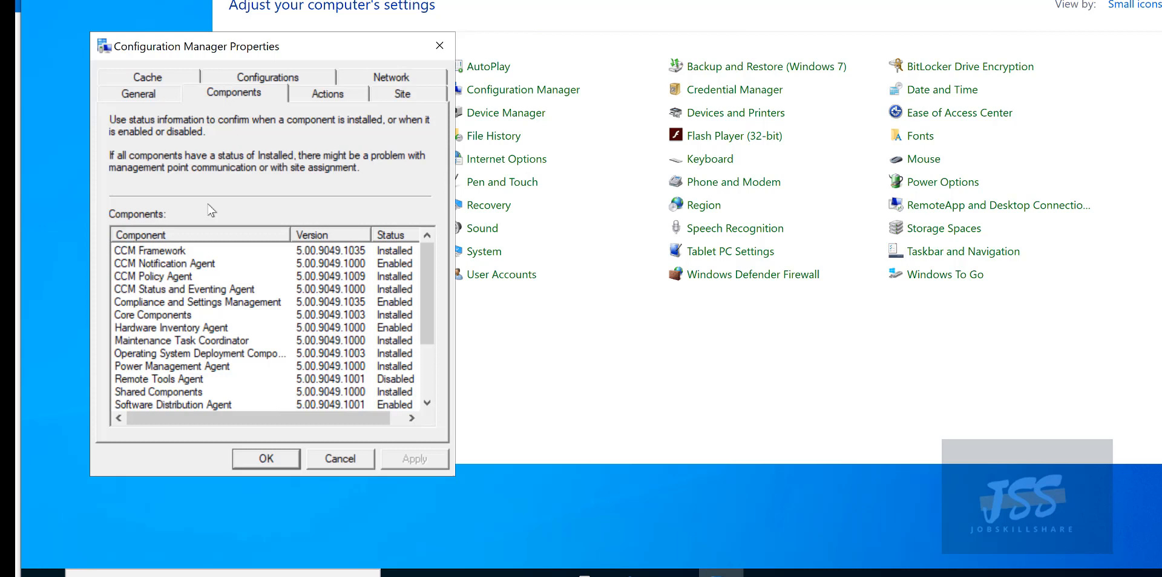
left_click(176, 330)
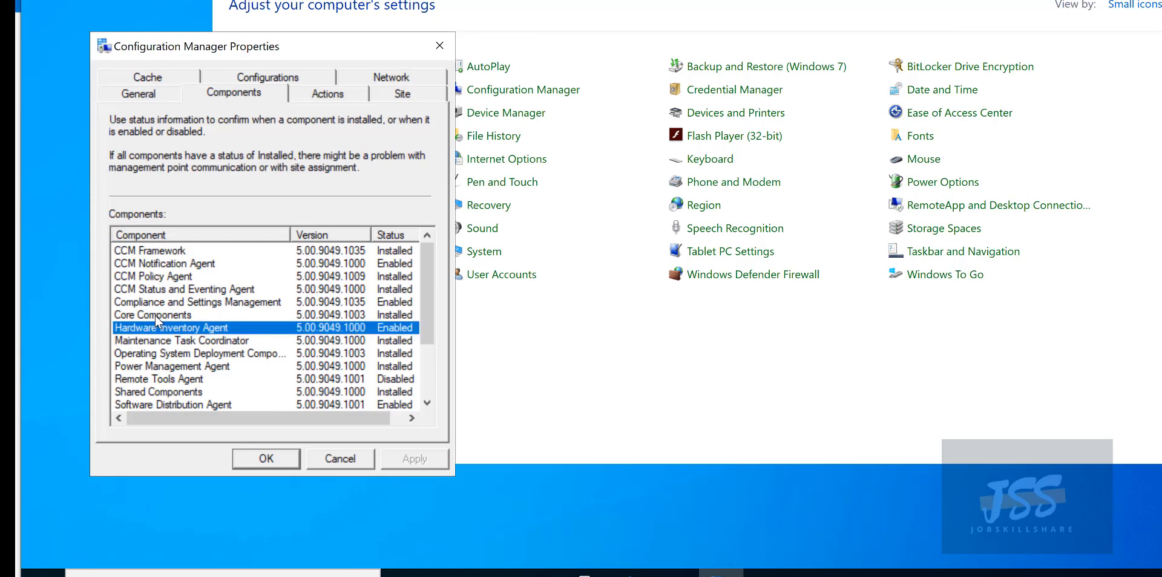
left_click(155, 315)
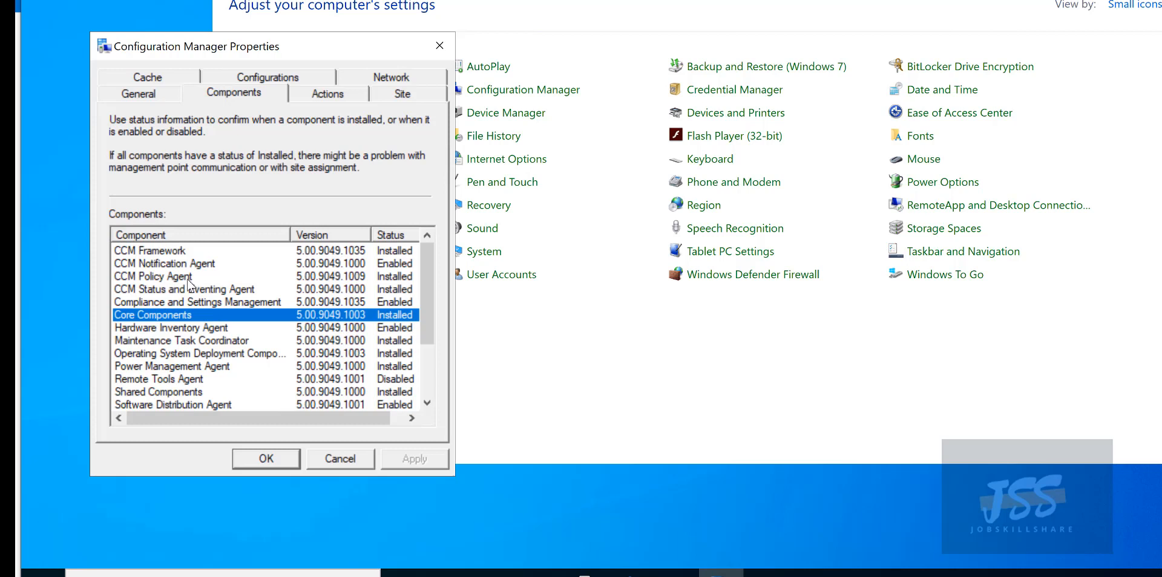
scroll(236, 351, "down", 1)
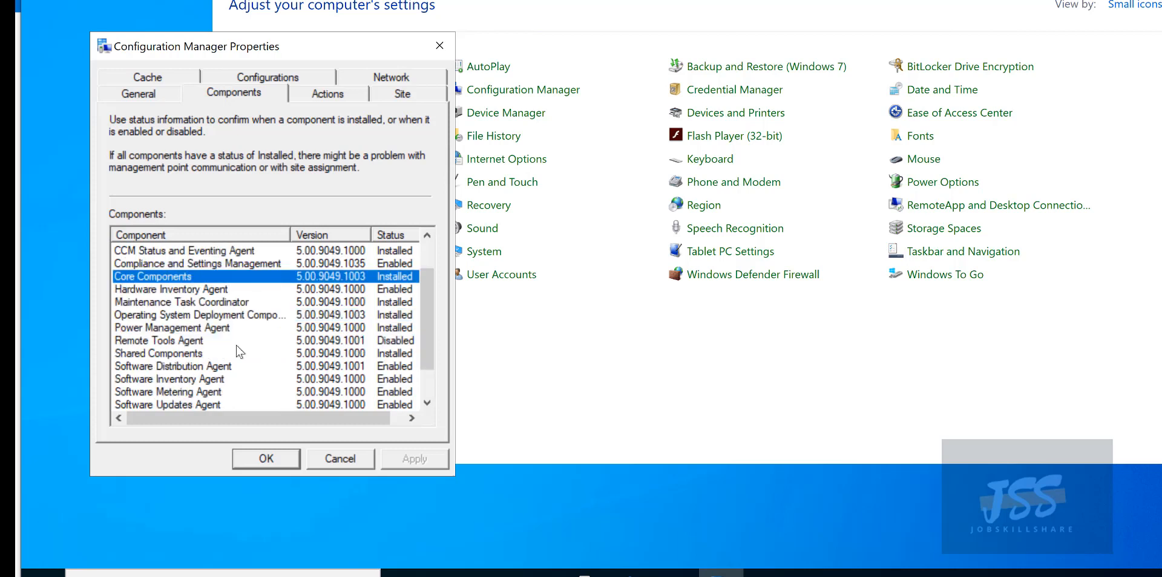
scroll(236, 345, "down", 1)
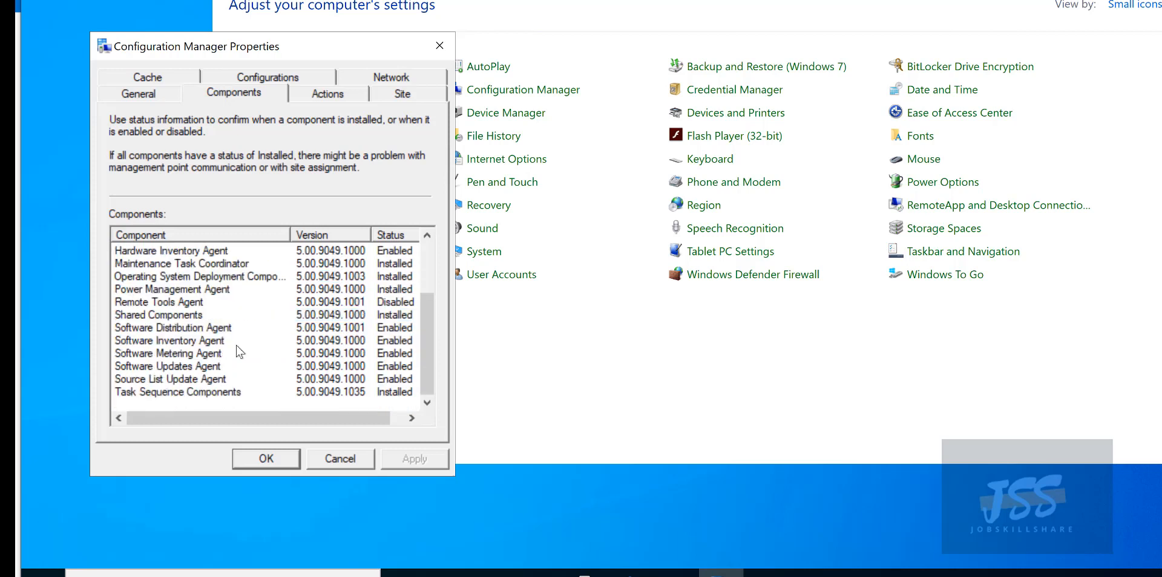
left_click(157, 302)
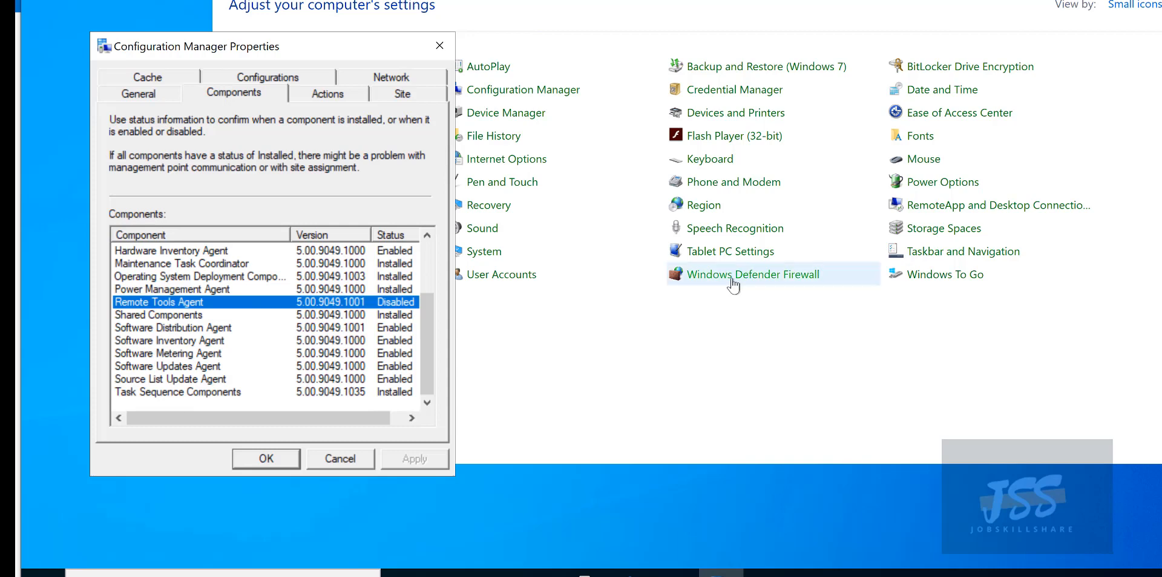
left_click_drag(279, 51, 330, 121)
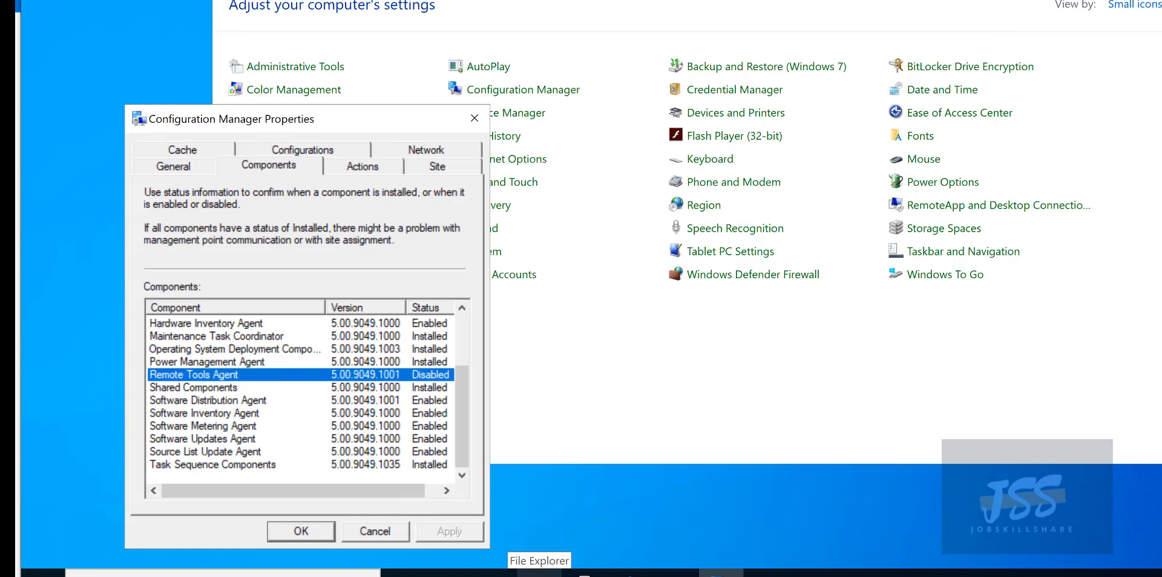
- Open File Explorer and browse to the administrative share \\demodc01\c$
left_click(540, 574)
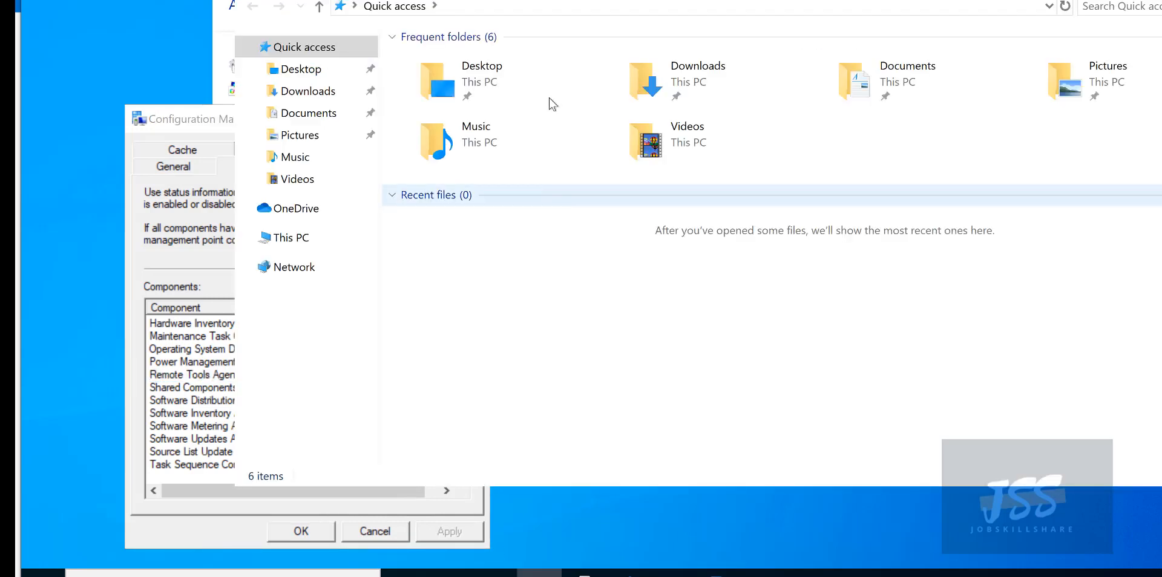
left_click(477, 11)
type("\\\\")
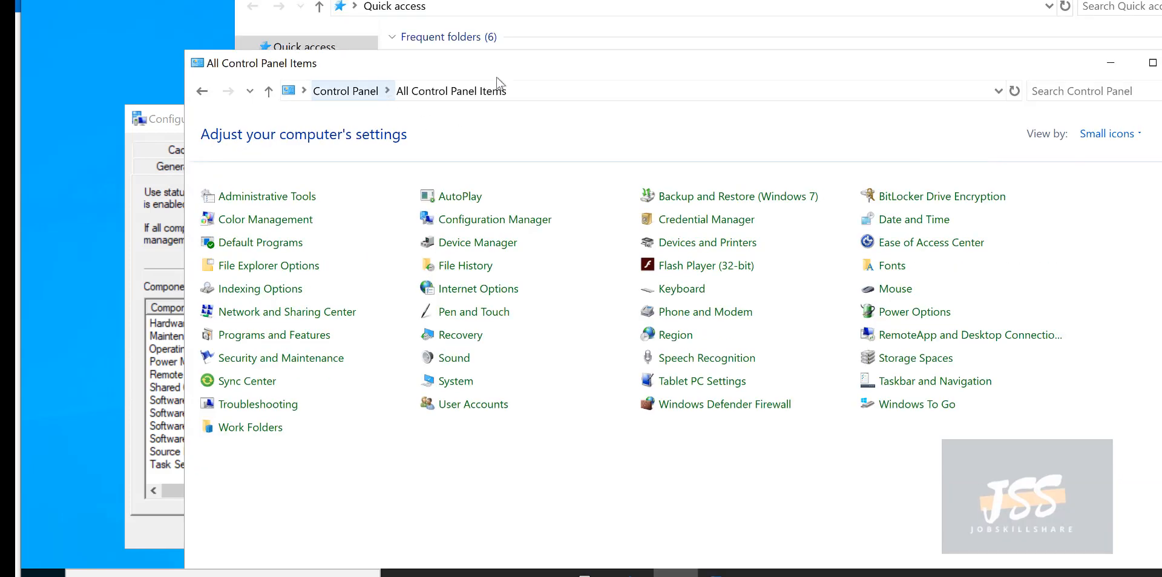
left_click_drag(456, 0, 340, 120)
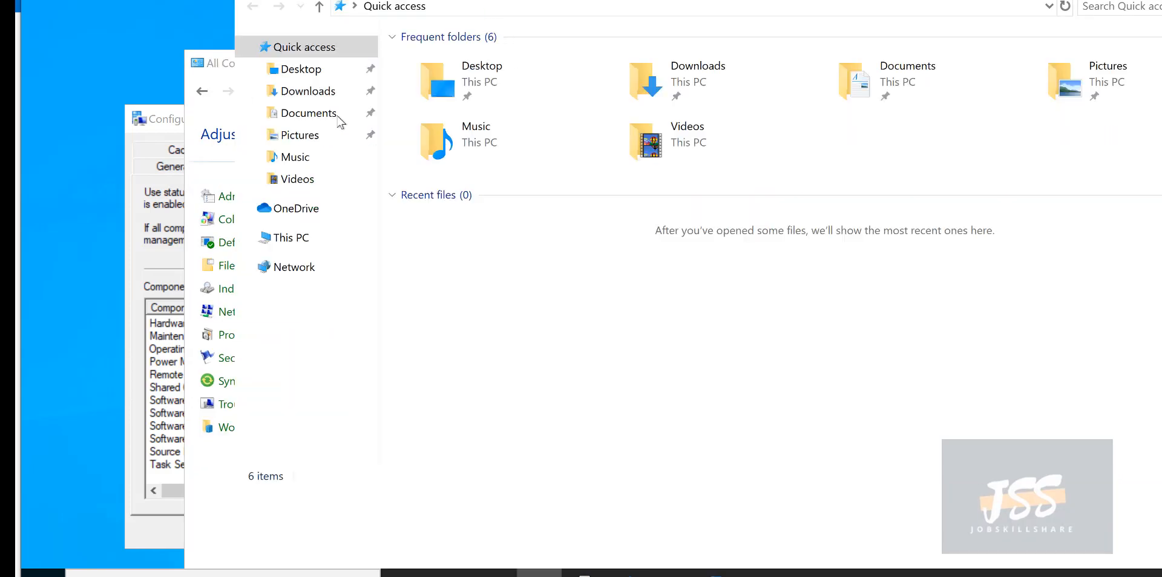
left_click(371, 168)
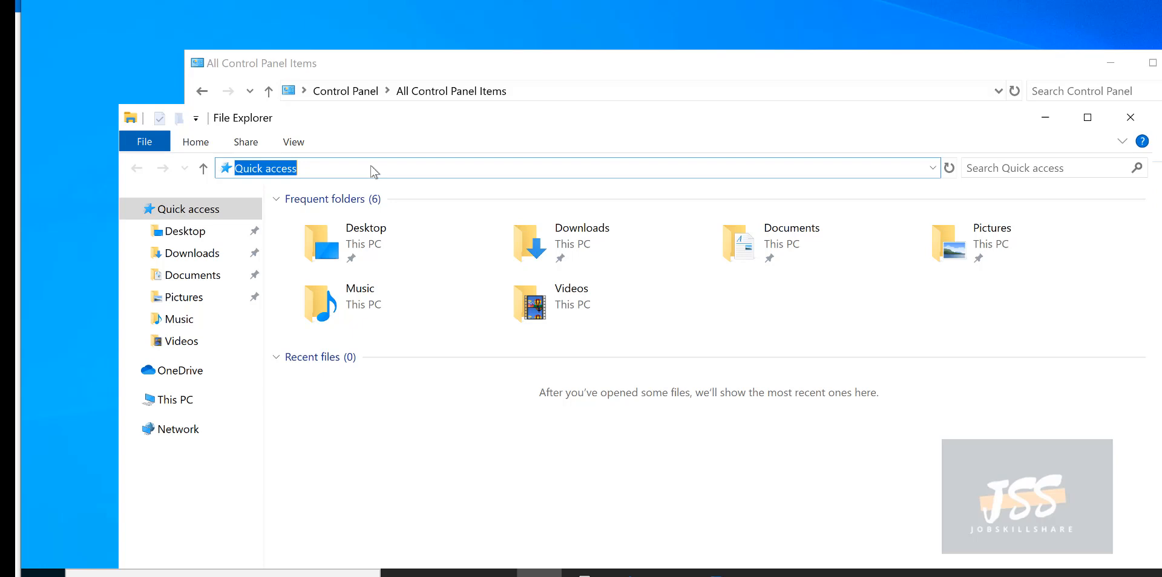
type("\\\\")
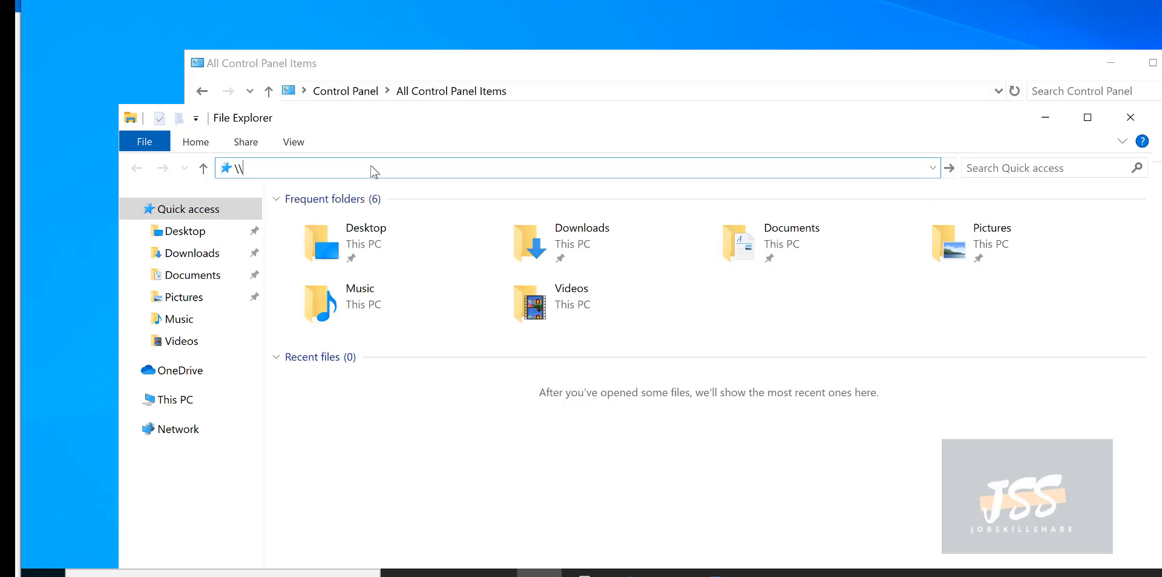
type("den")
key("BackSpace")
type("modc01\\c$")
key("Return")
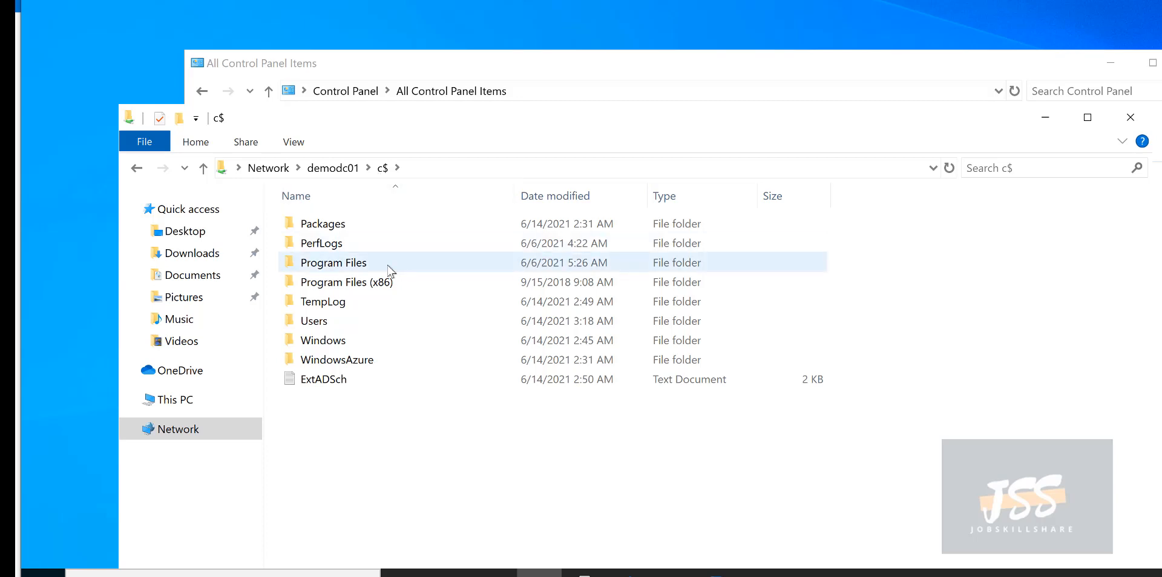
- Change the File Explorer path to the site server's administrative share, \\demops01\c$
left_click(437, 172)
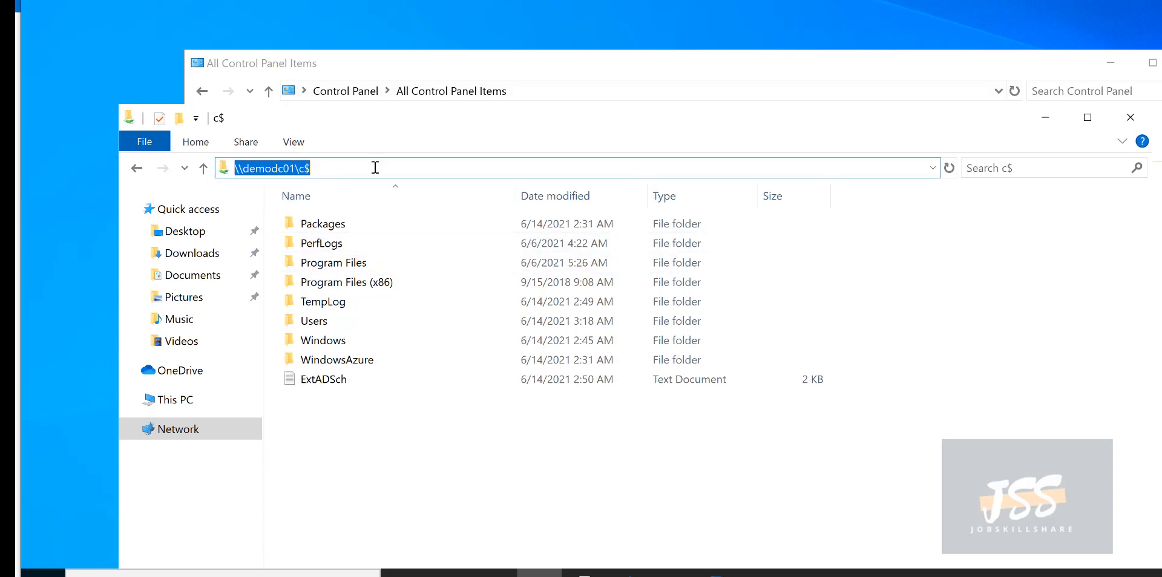
left_click(289, 168)
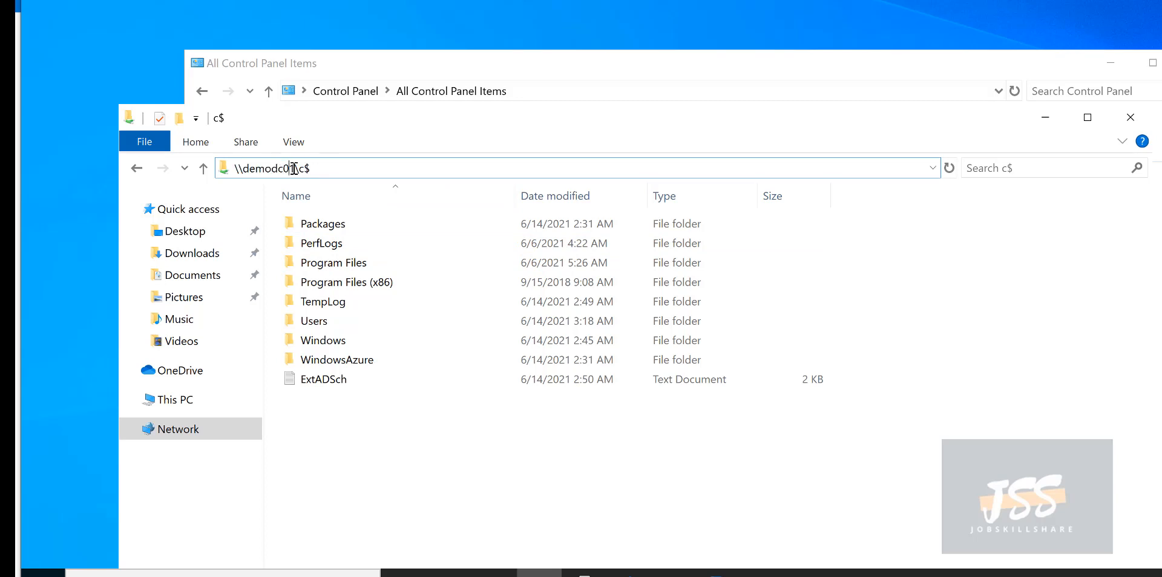
left_click_drag(295, 169, 274, 172)
left_click(285, 169)
type("ps")
key("Return")
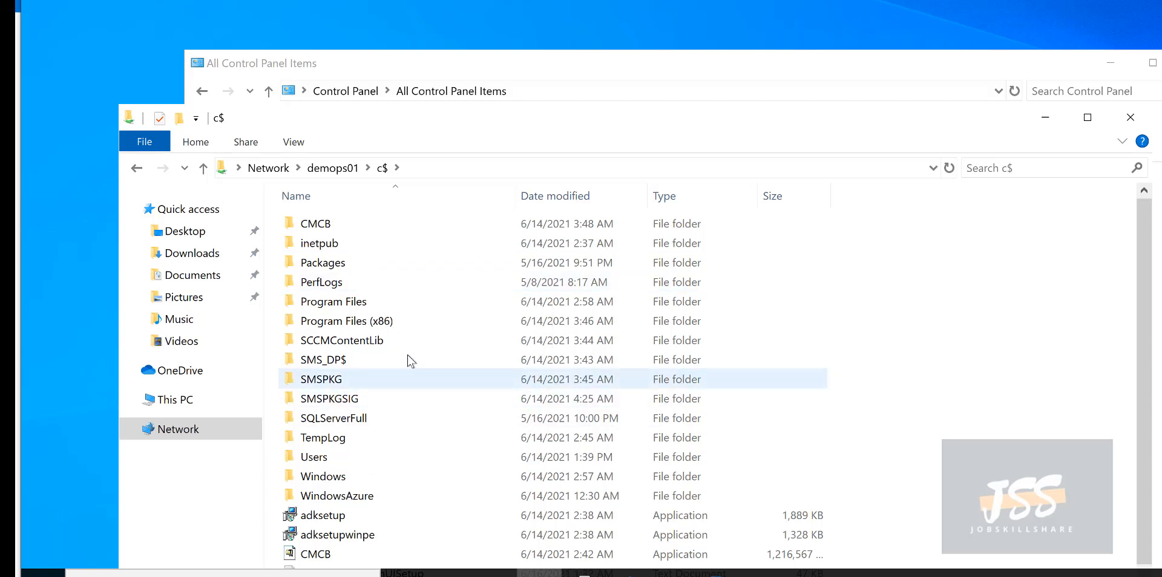
- Browse to Program Files\Microsoft Configuration Manager\Client on demops01 and examine the client installation files
double_click(342, 306)
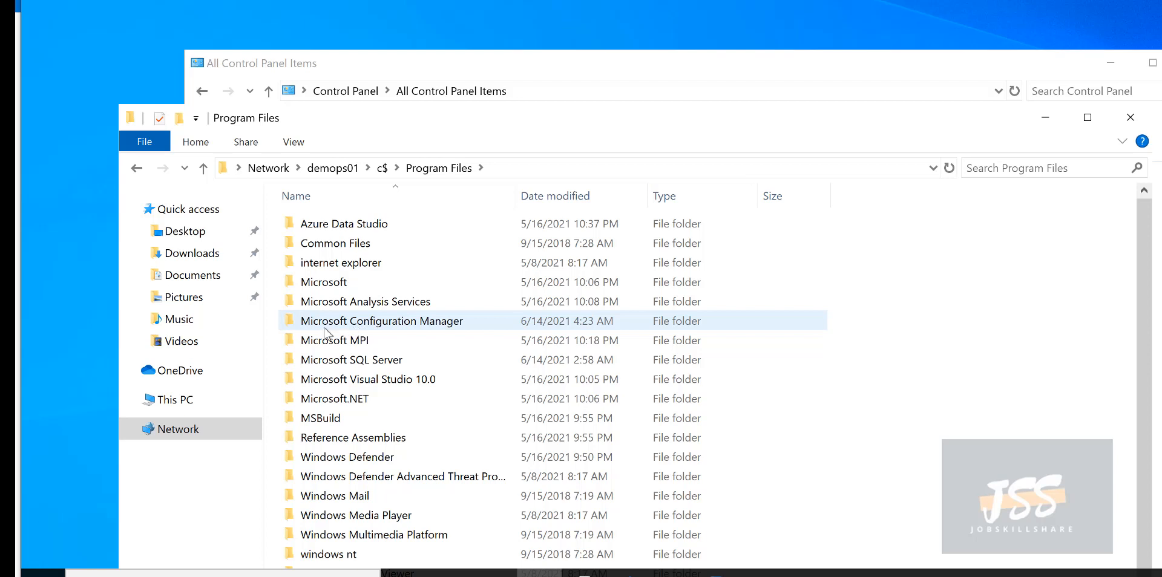
double_click(433, 327)
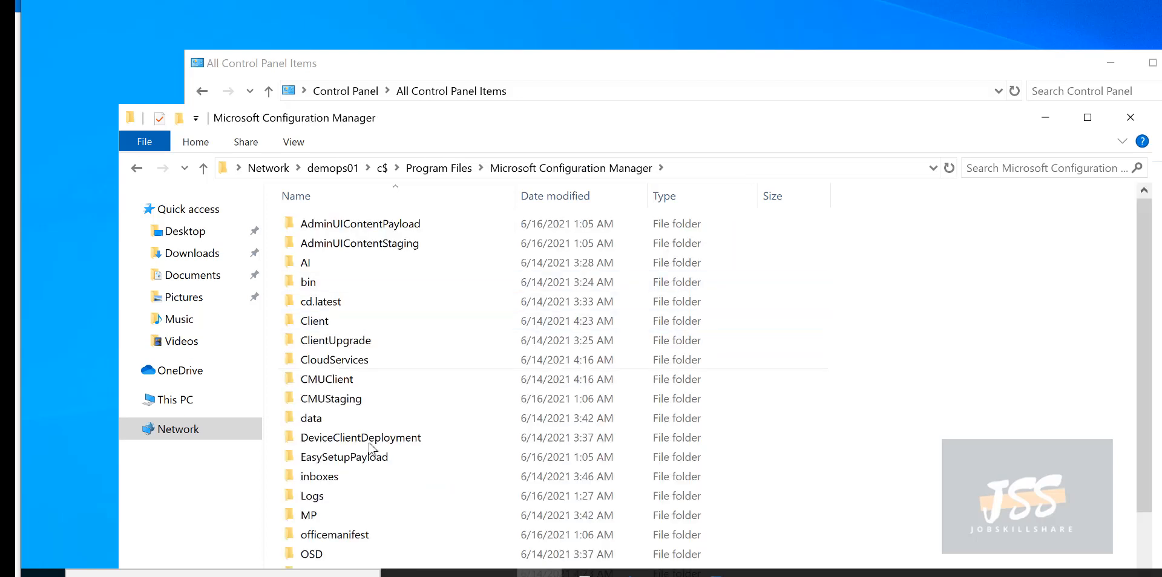
double_click(305, 327)
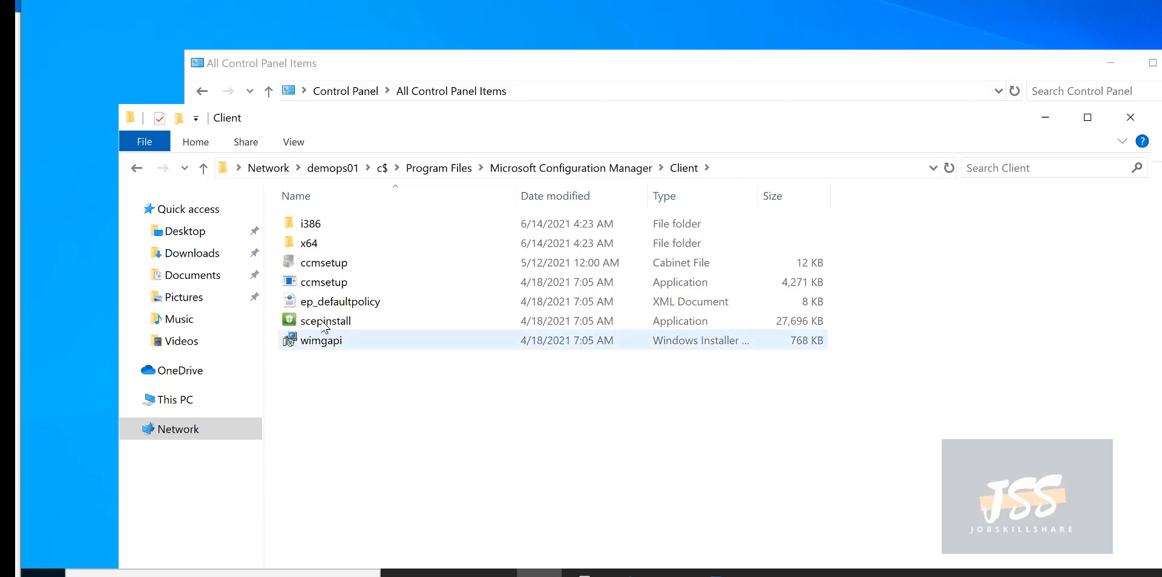
left_click(290, 322)
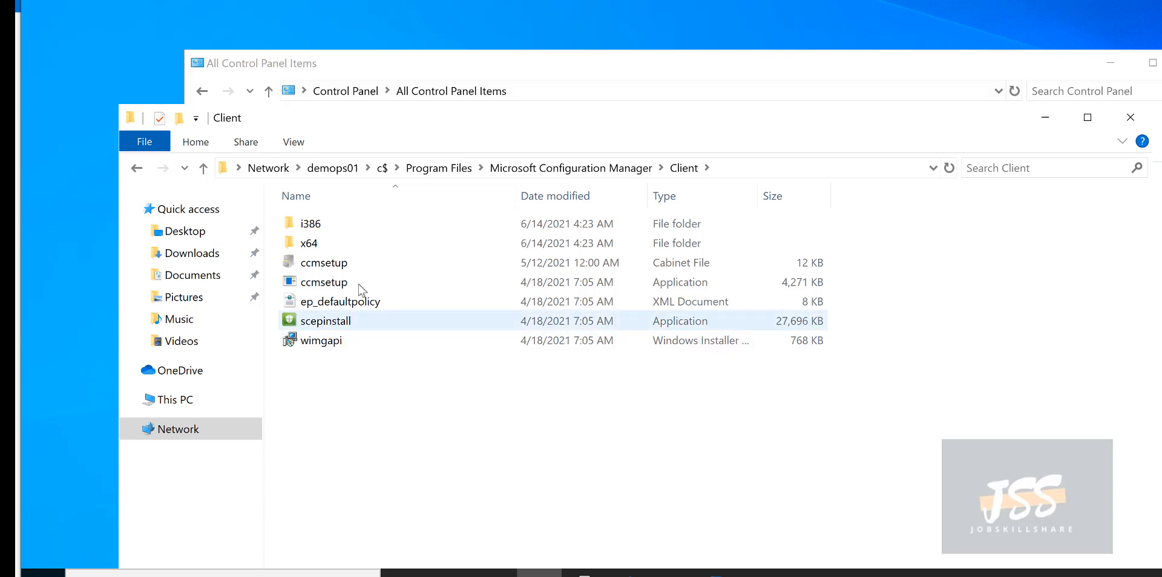
left_click(577, 172)
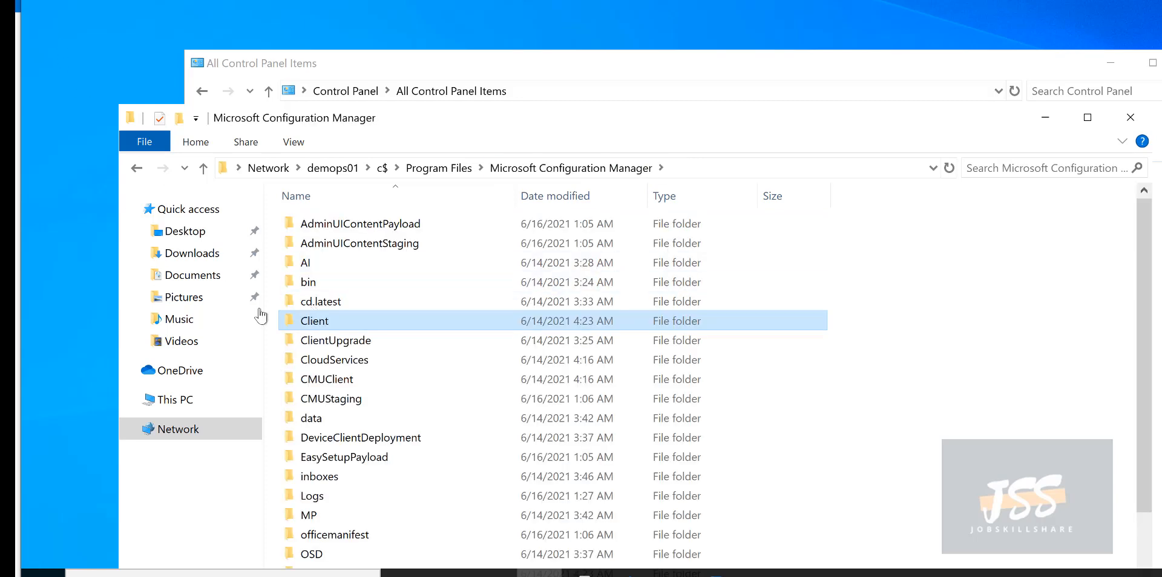
double_click(343, 321)
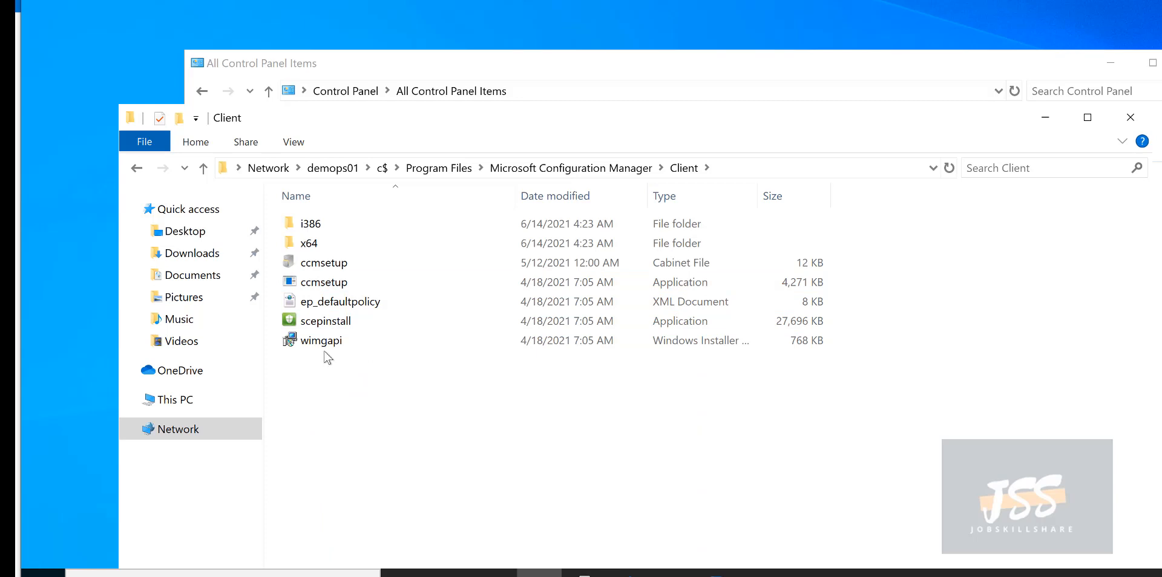
left_click(321, 343)
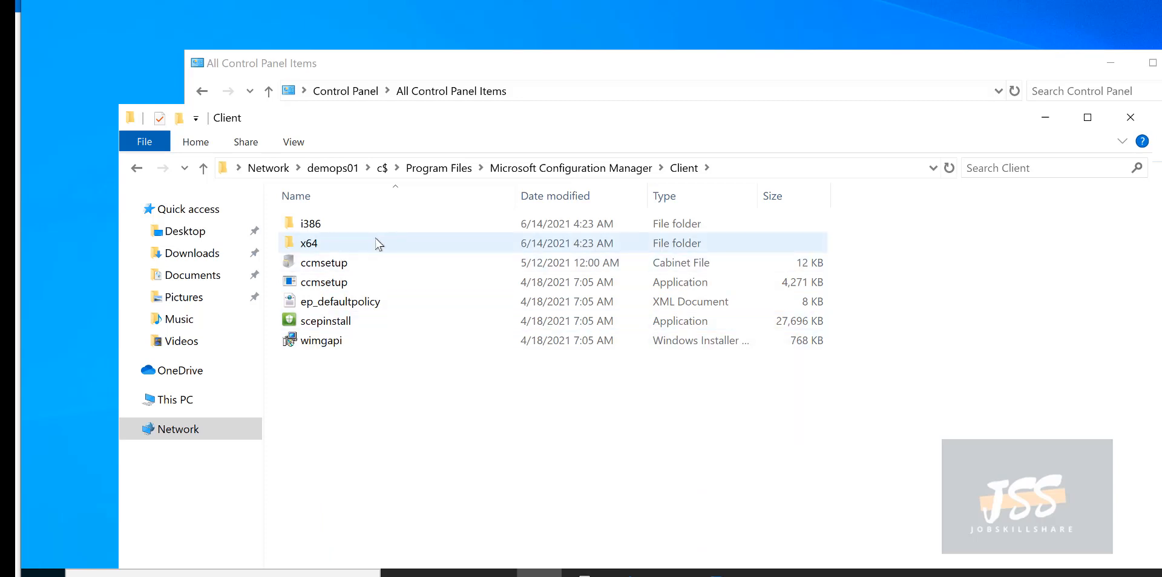
- Return to the Configuration Manager client properties, unlock the site settings, find the client's site and dismiss the resulting message
left_click(721, 573)
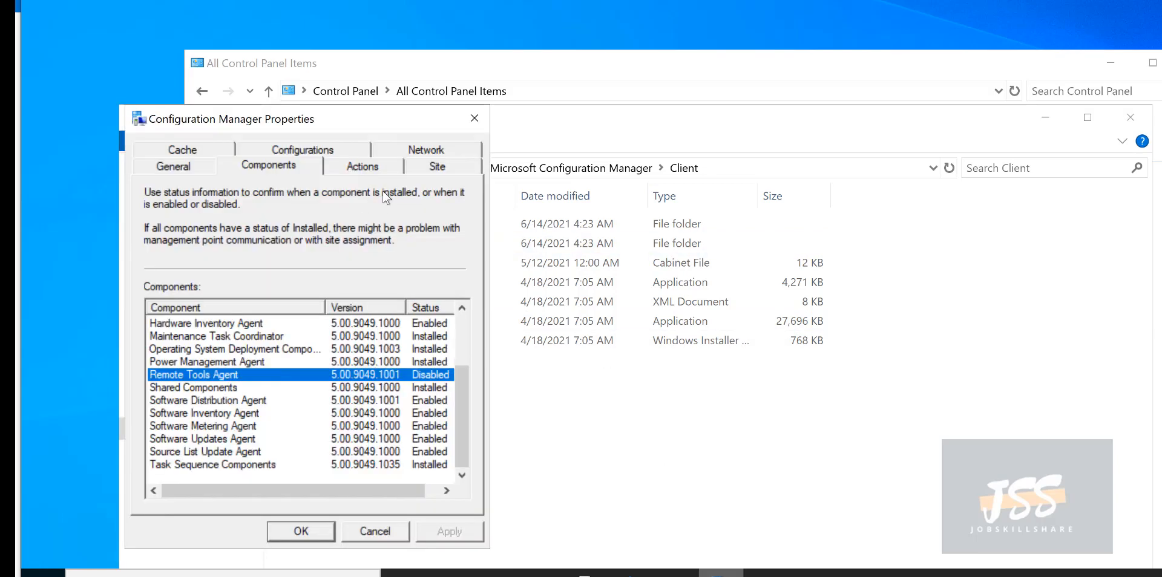
left_click(432, 171)
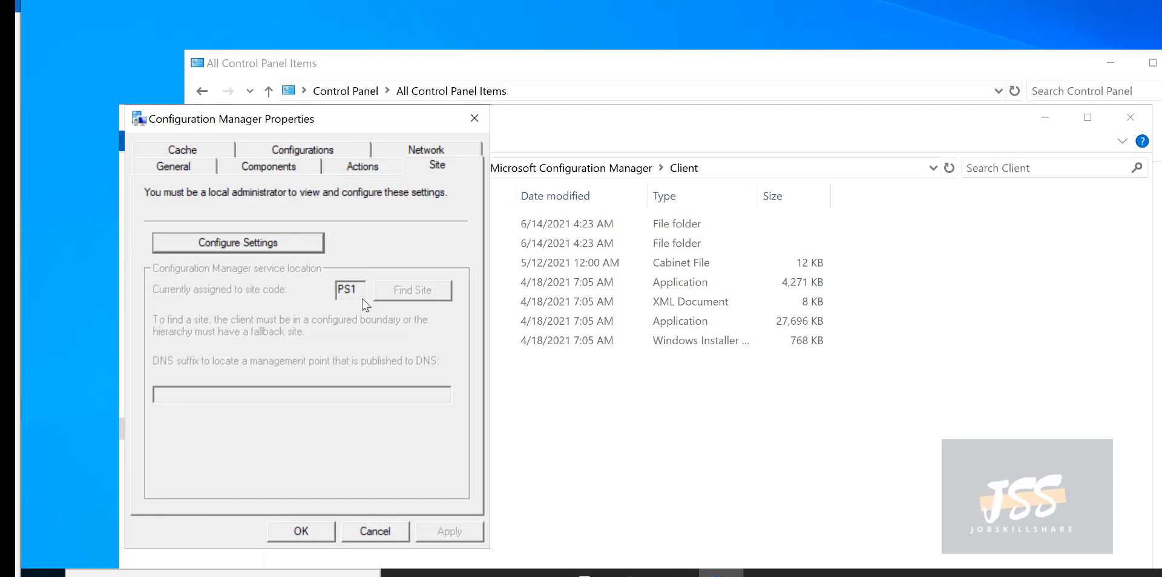
left_click_drag(363, 293, 328, 299)
left_click(269, 248)
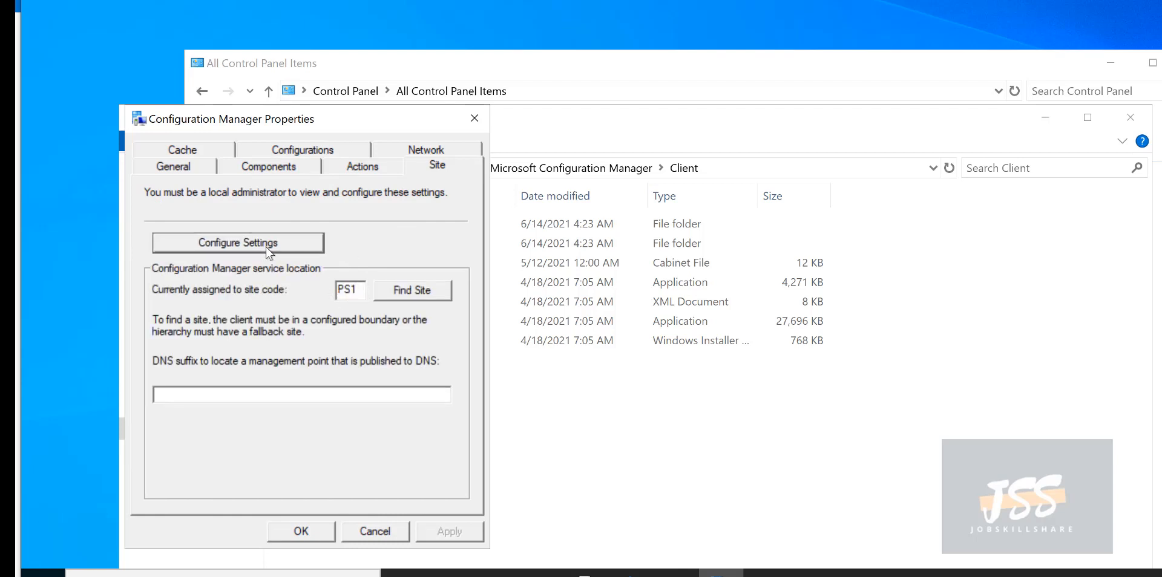
left_click_drag(361, 287, 331, 297)
left_click(343, 290)
left_click(394, 288)
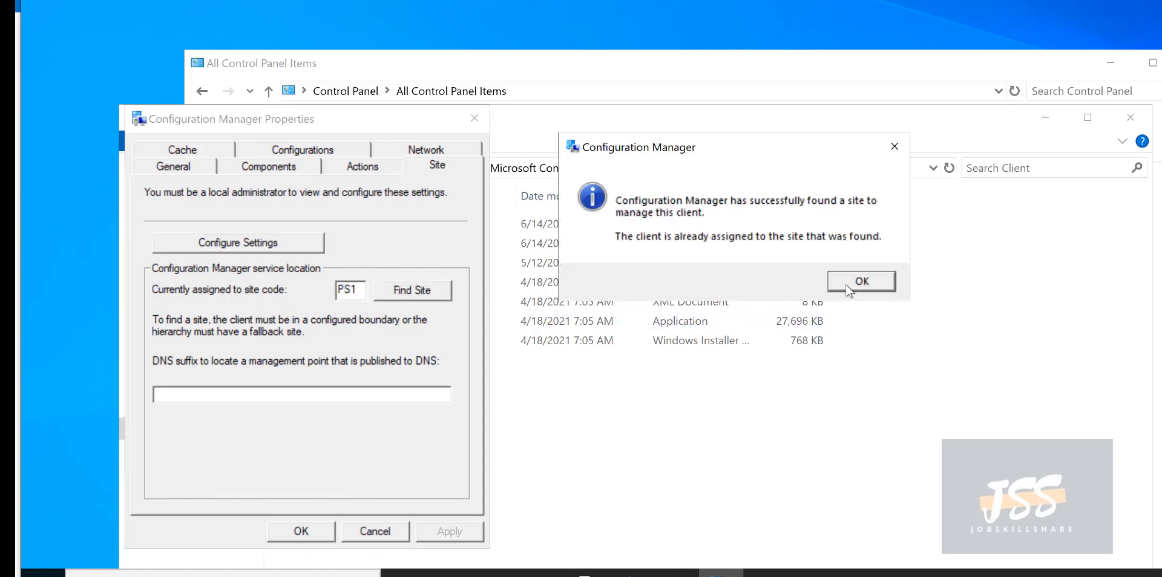
left_click(846, 286)
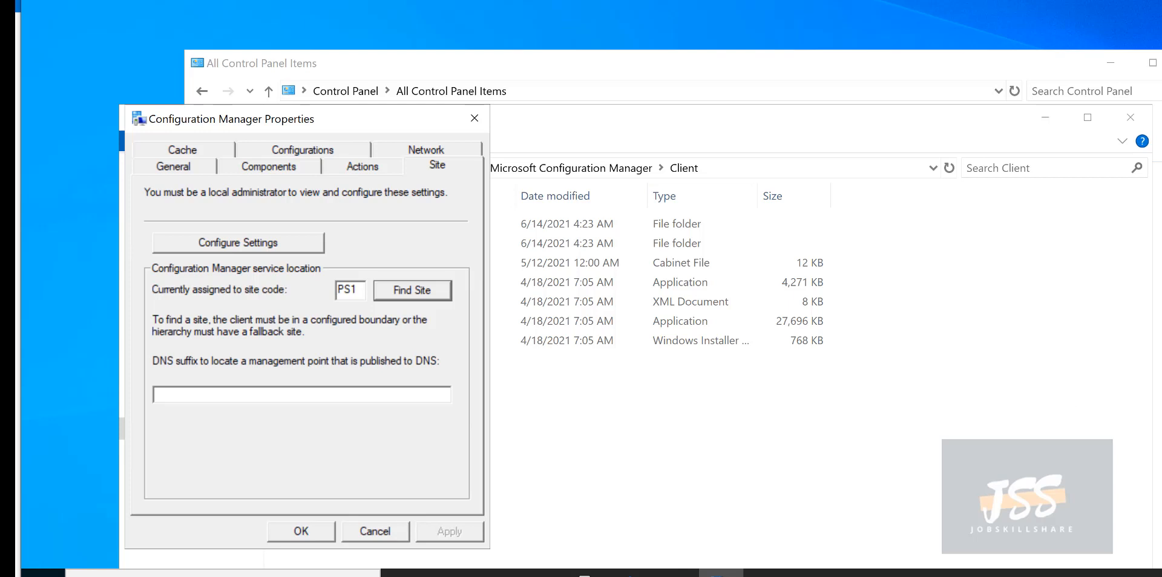
- Switch to the demops01 session and open the Active Directory System Discovery properties from the Discovery Methods under Administration's Hierarchy Configuration
mouse_move(879, 576)
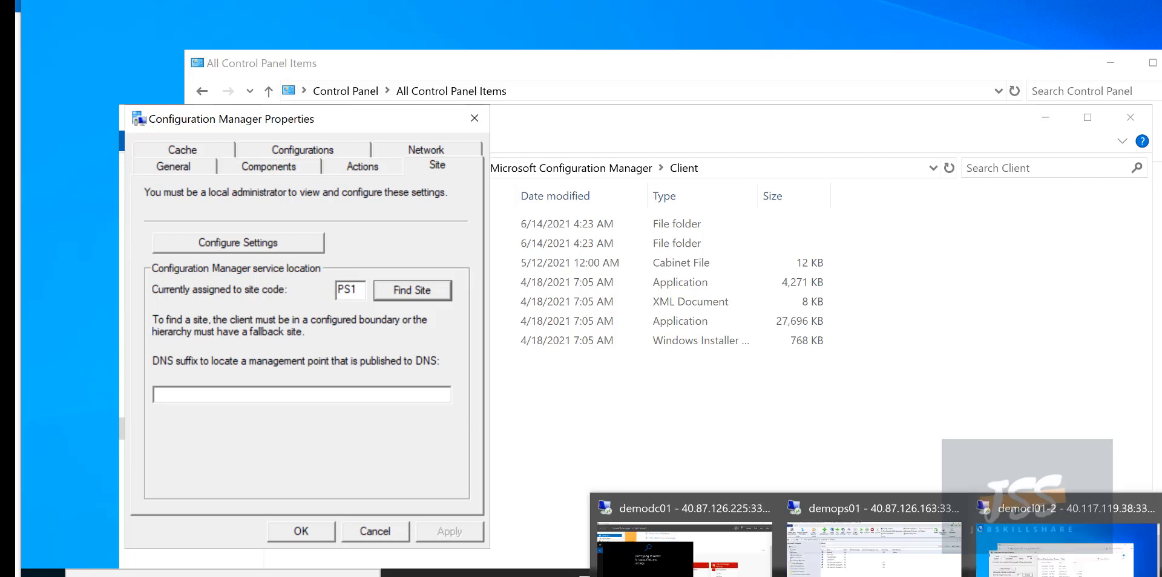
left_click(883, 572)
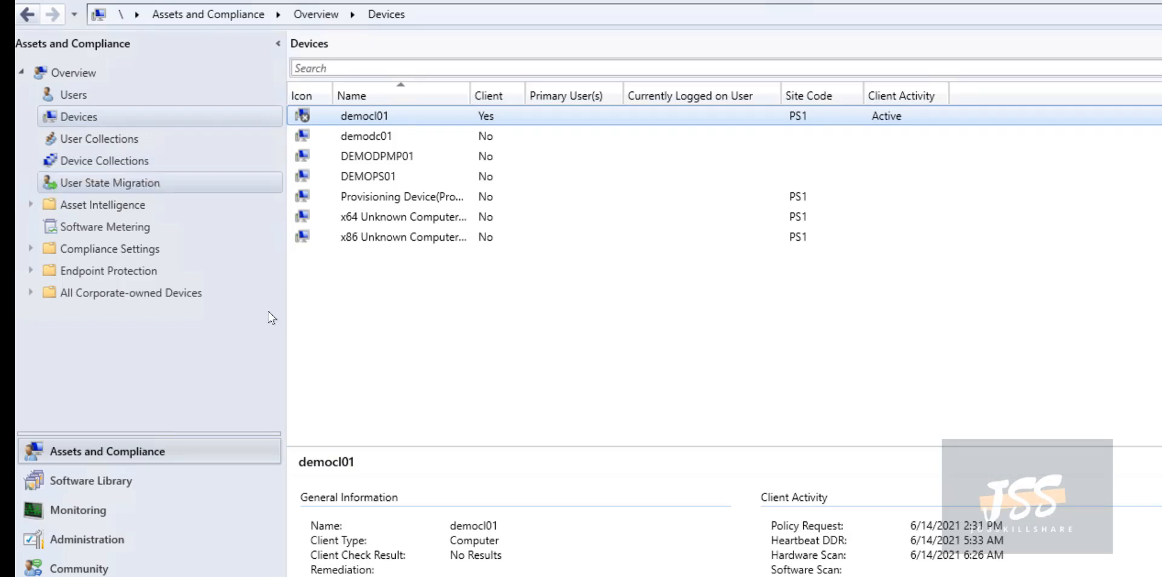
left_click(95, 533)
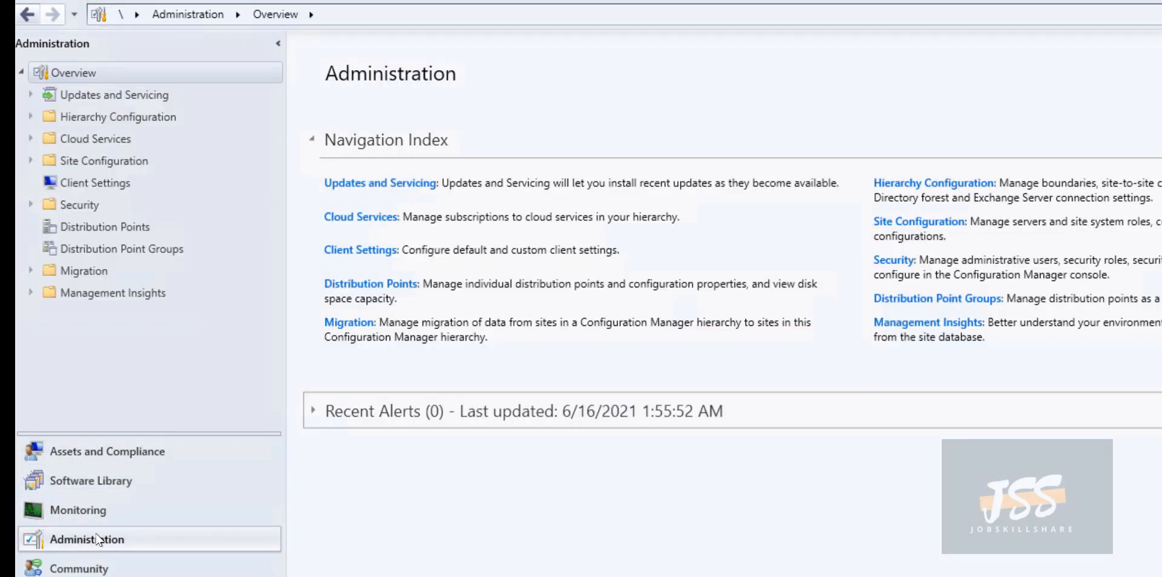
left_click(31, 115)
left_click(80, 146)
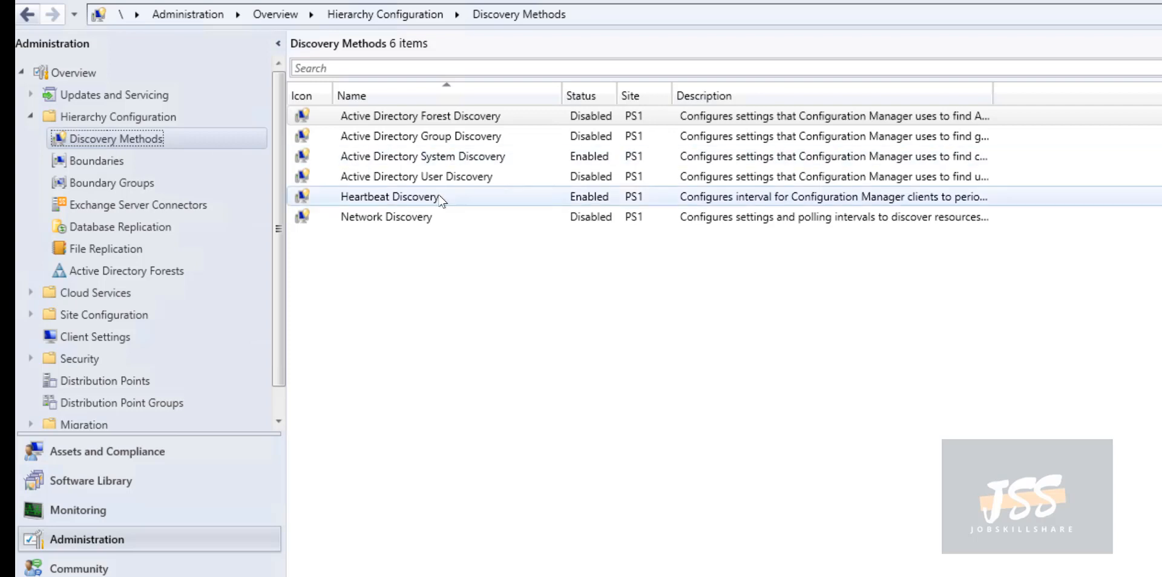
left_click(403, 159)
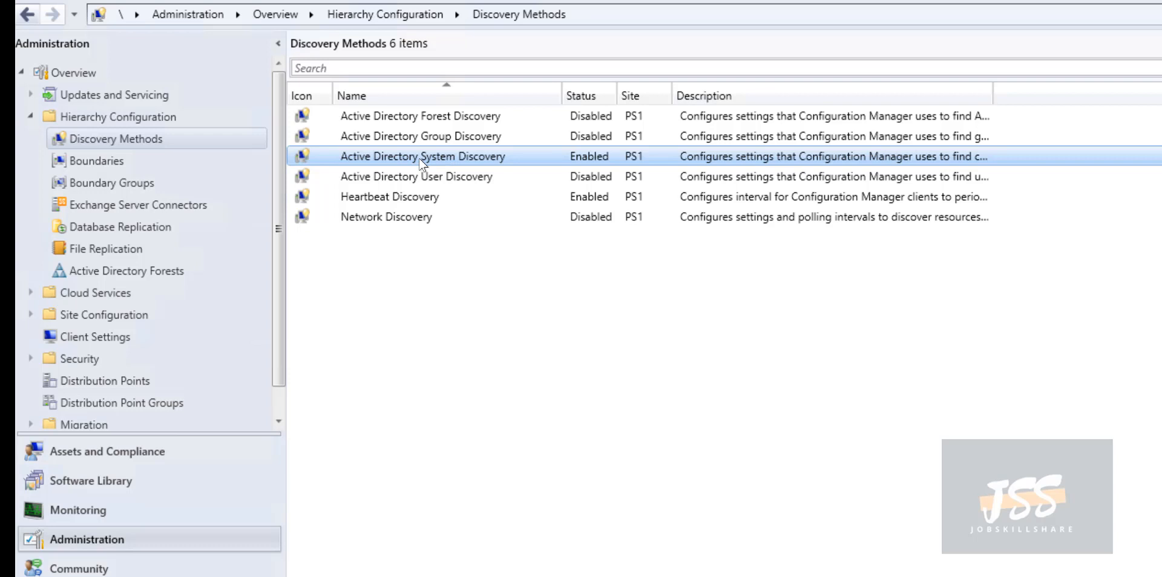
double_click(419, 158)
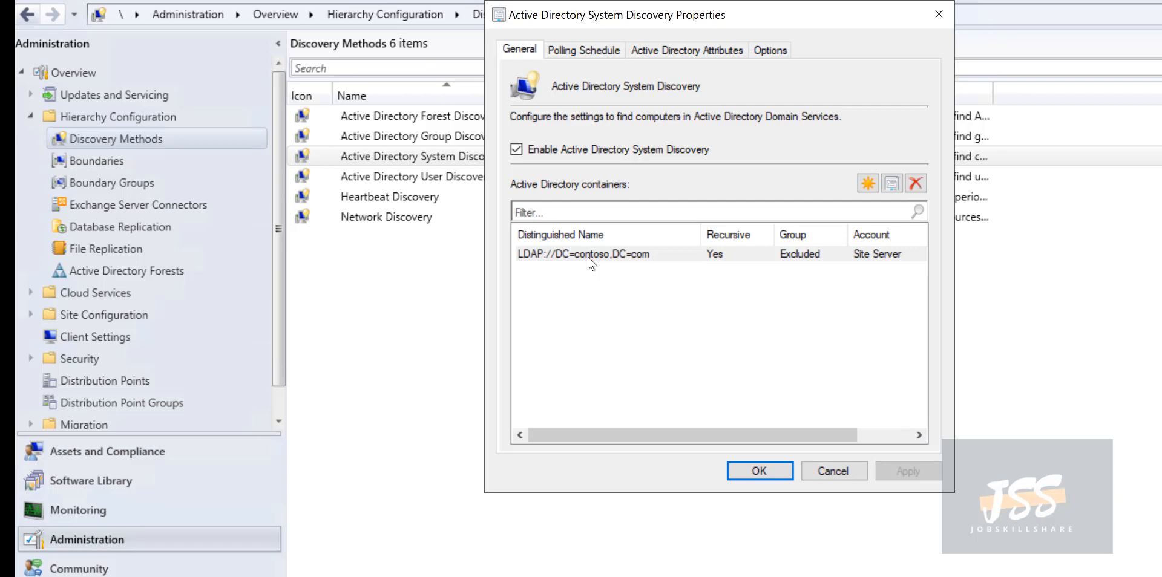
- Close the discovery properties and review the IP range settings of the Client boundary in Boundaries, leaving them without changes
left_click(837, 469)
left_click(100, 161)
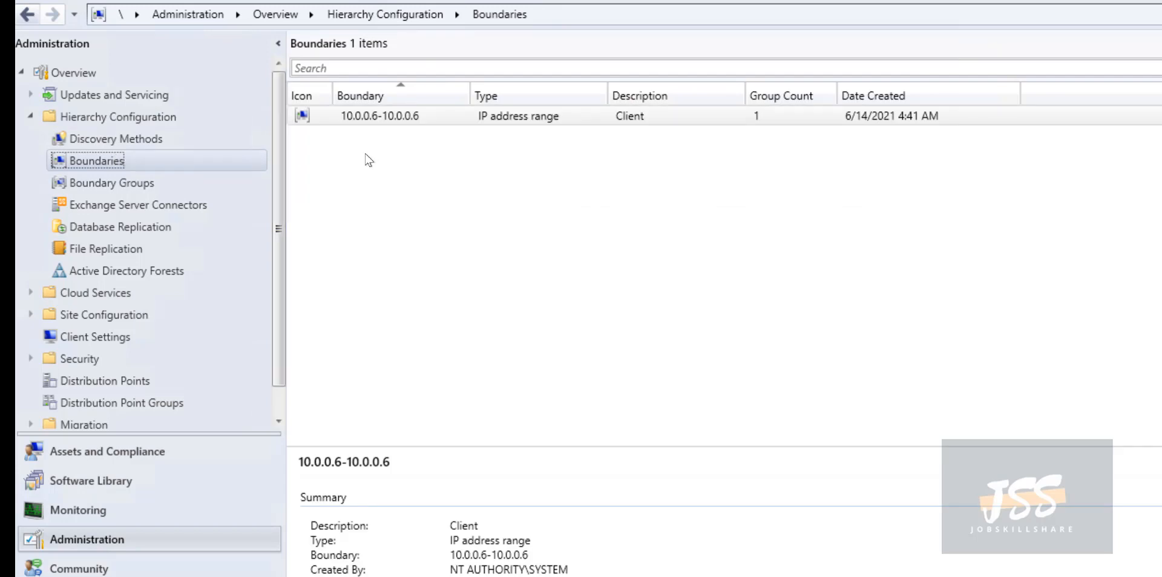
left_click(370, 116)
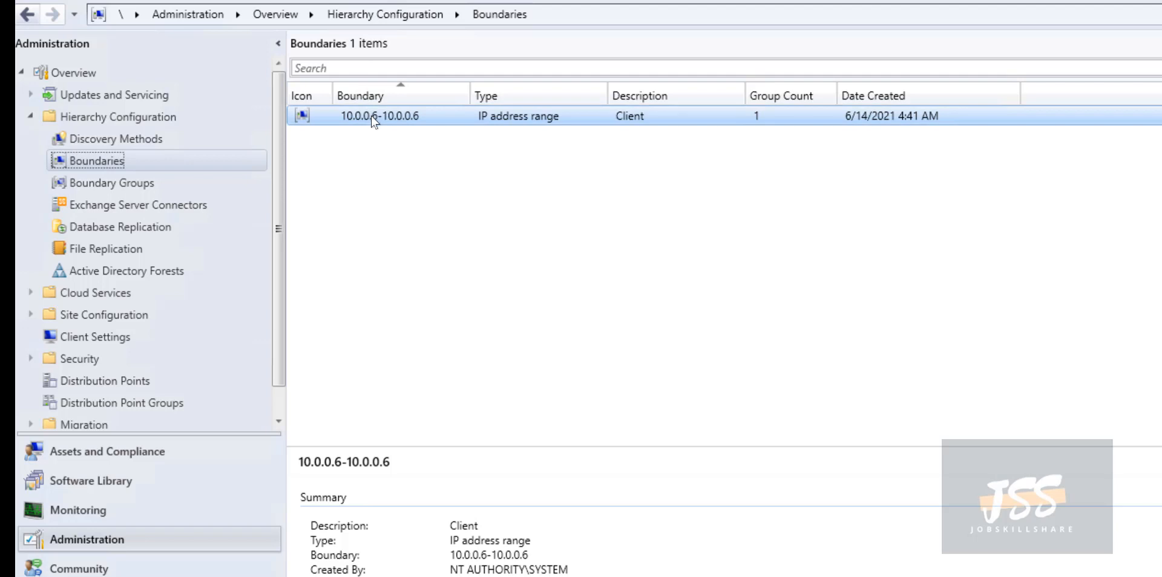
double_click(373, 119)
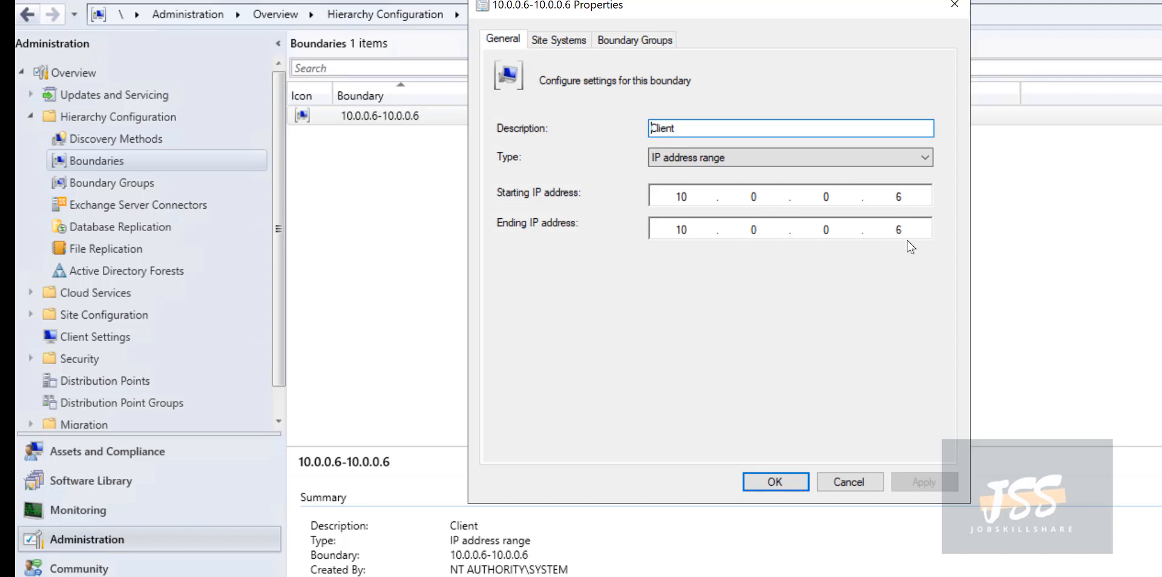
left_click(872, 483)
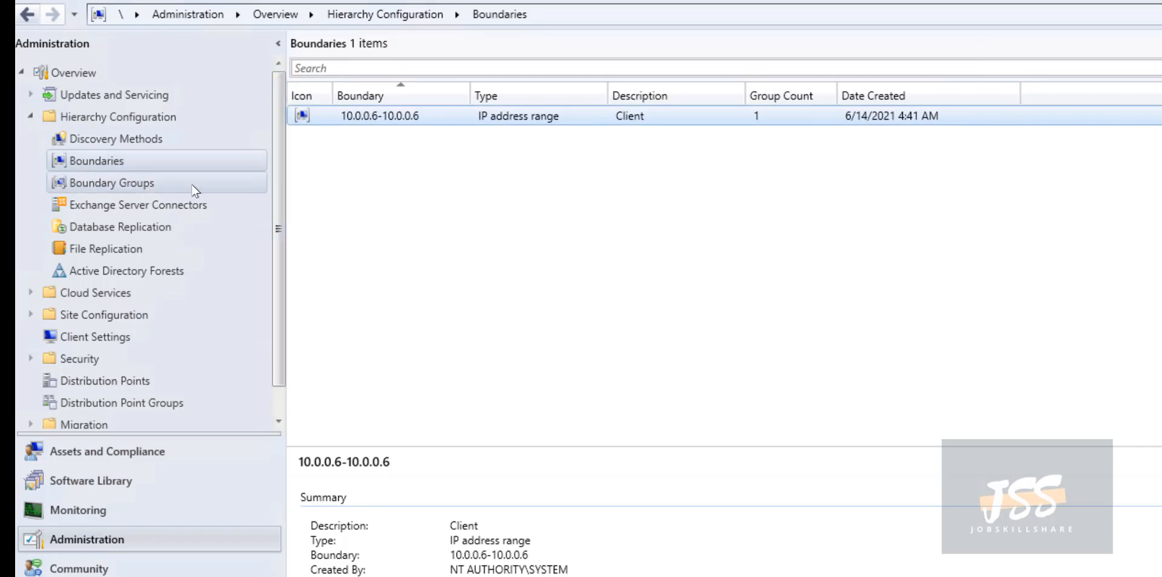
- Show the boundaries that belong to the PS1 boundary group
left_click(171, 184)
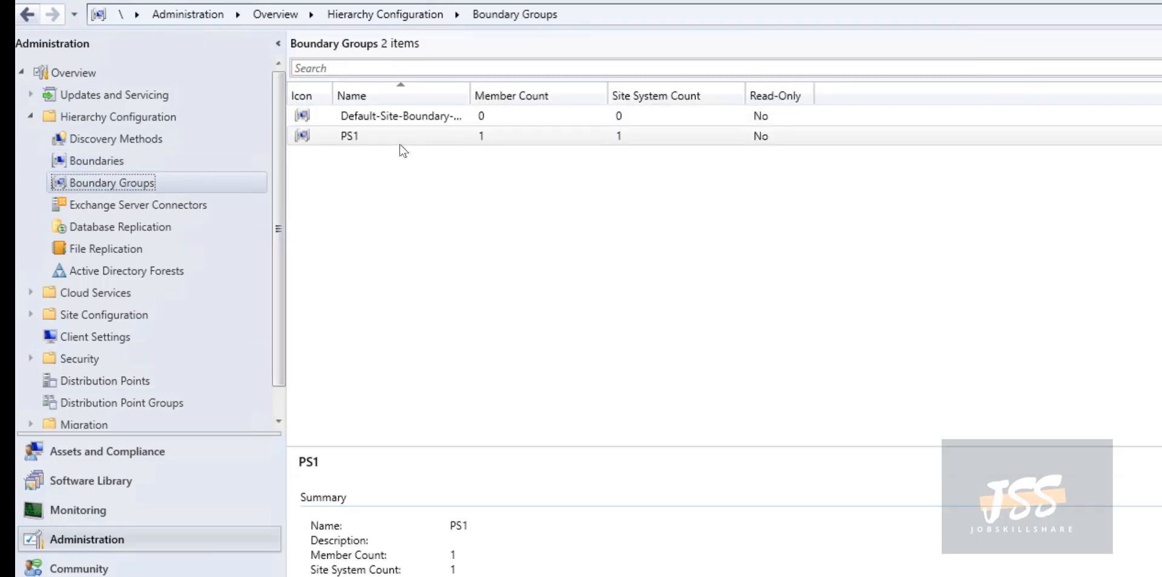
left_click(396, 138)
double_click(396, 138)
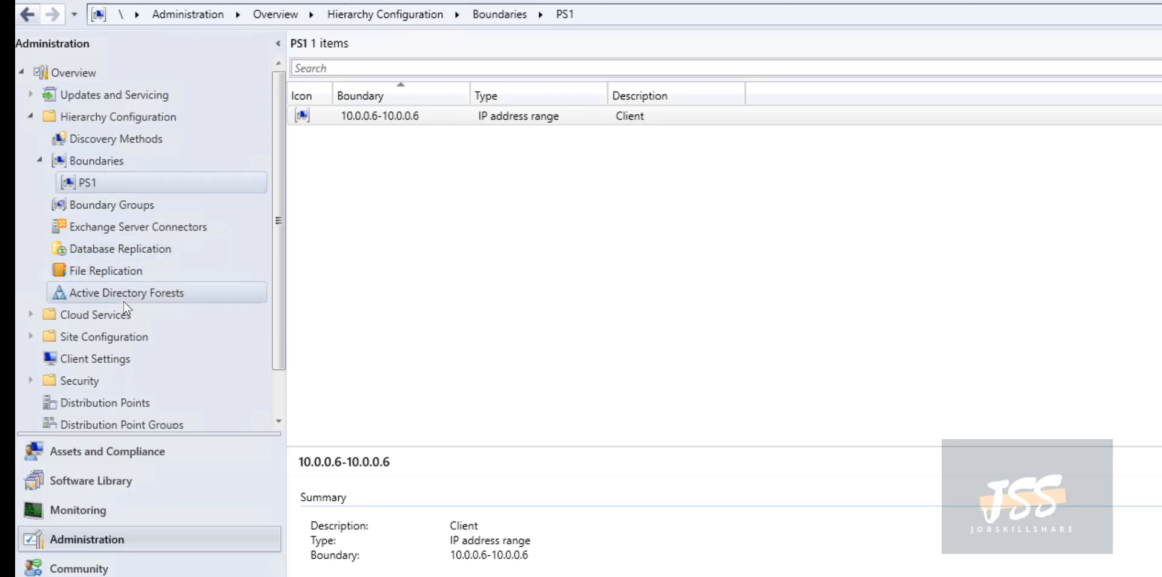
- Start configuring co-management under Cloud Services, choosing AzurePublicCloud as the Azure environment
scroll(123, 301, "down", 1)
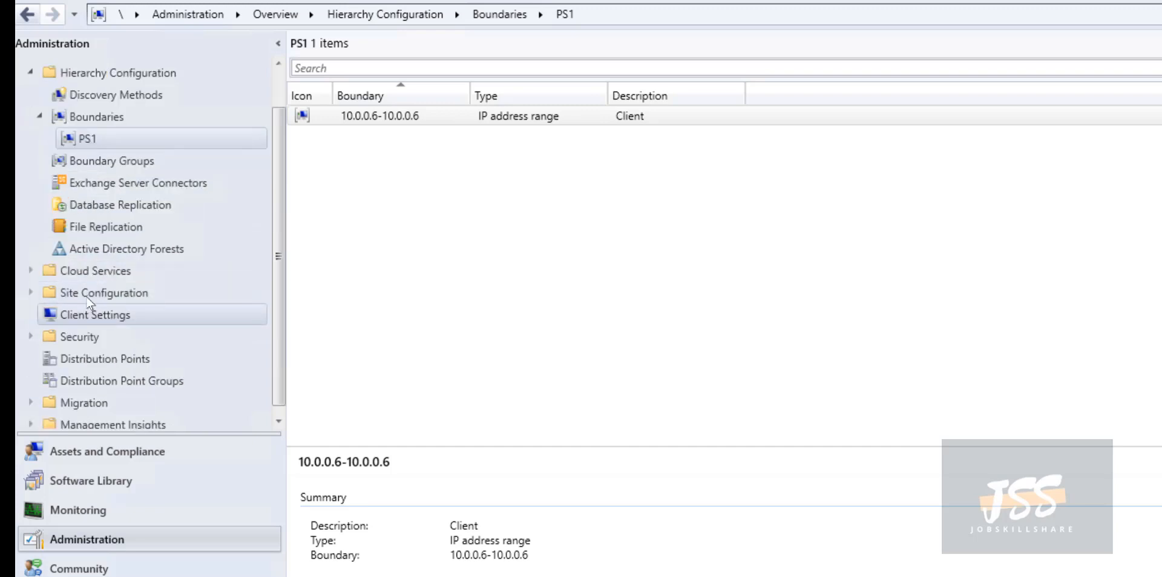
left_click(32, 271)
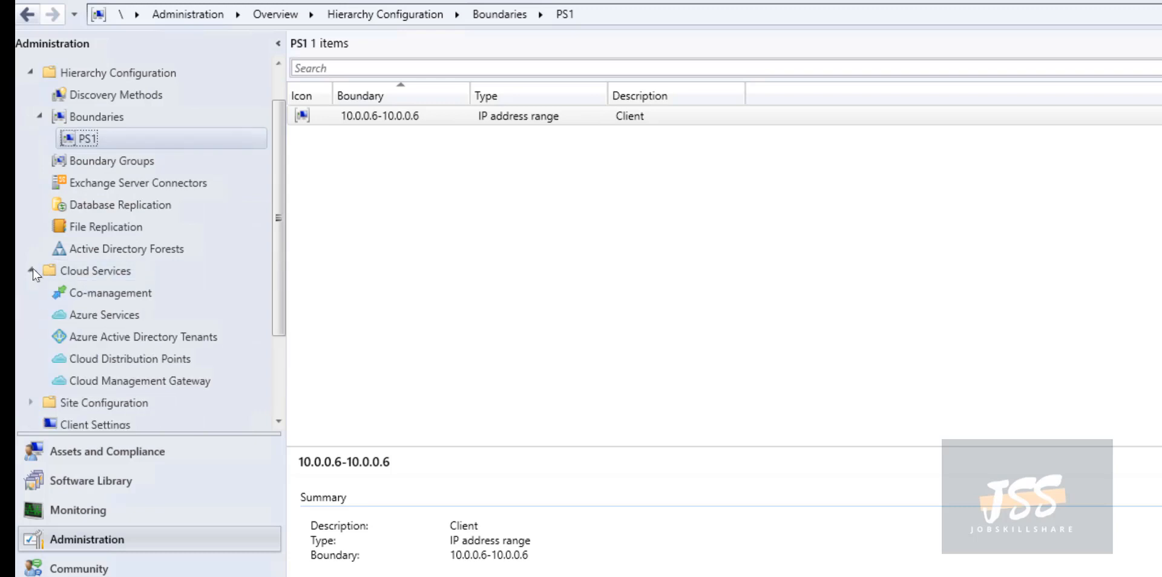
left_click(99, 293)
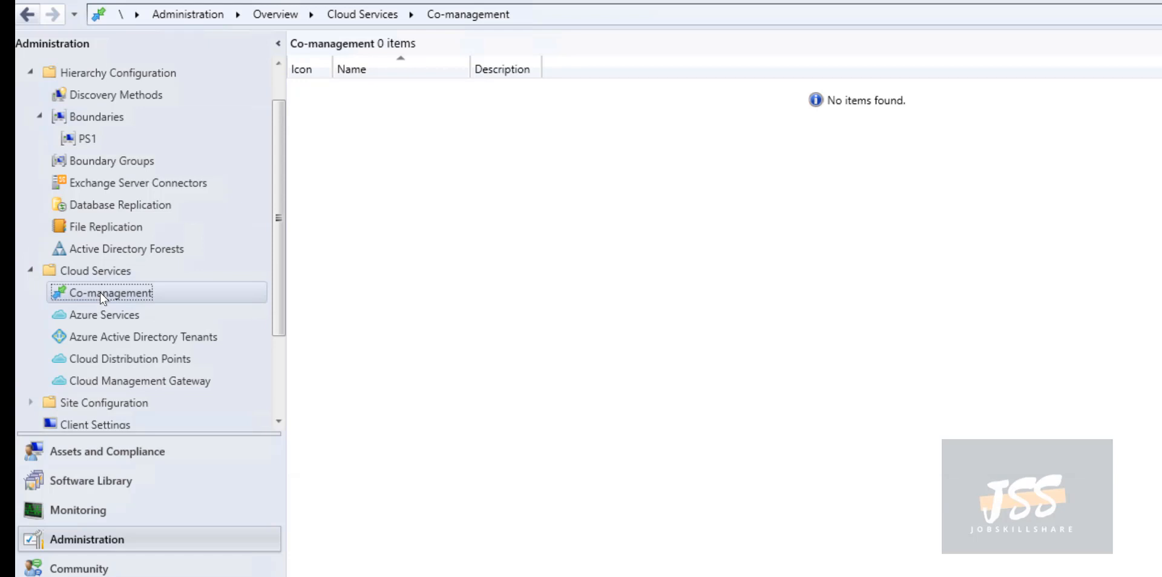
right_click(100, 293)
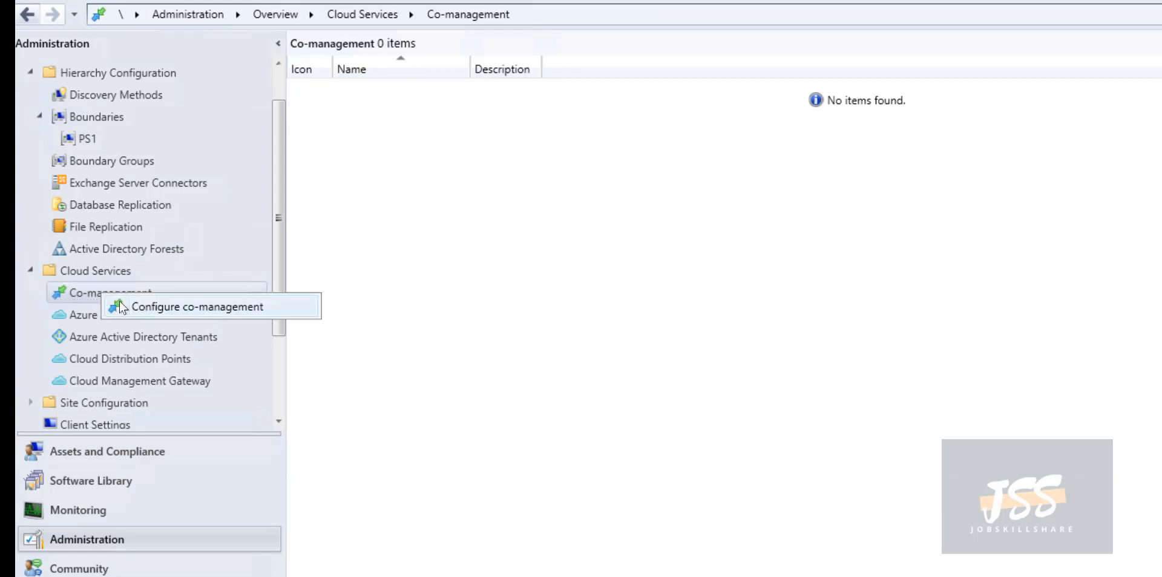
left_click(119, 300)
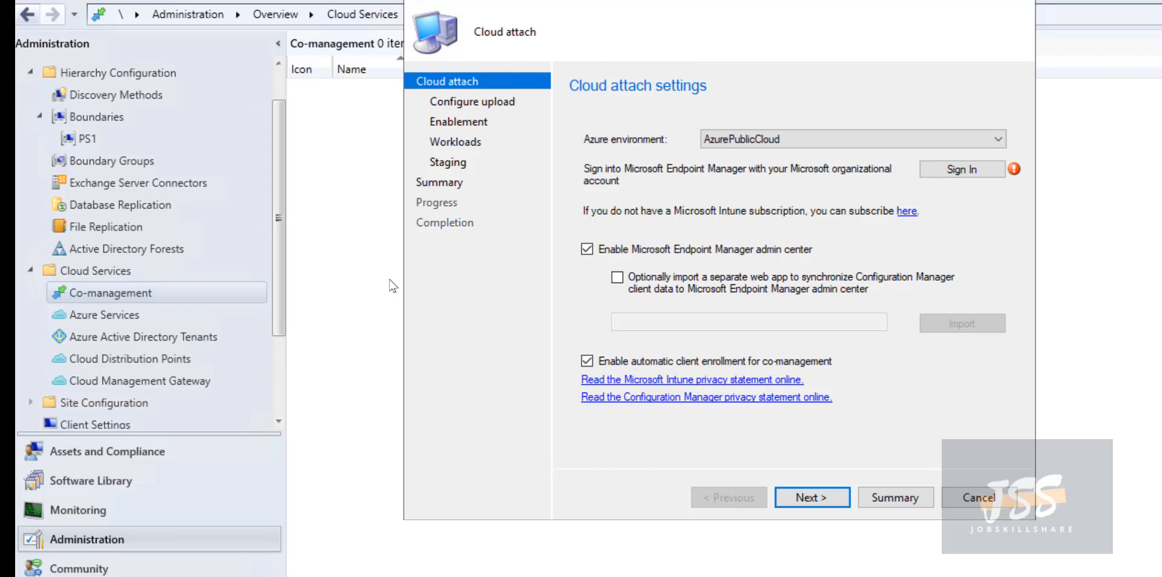
left_click(768, 146)
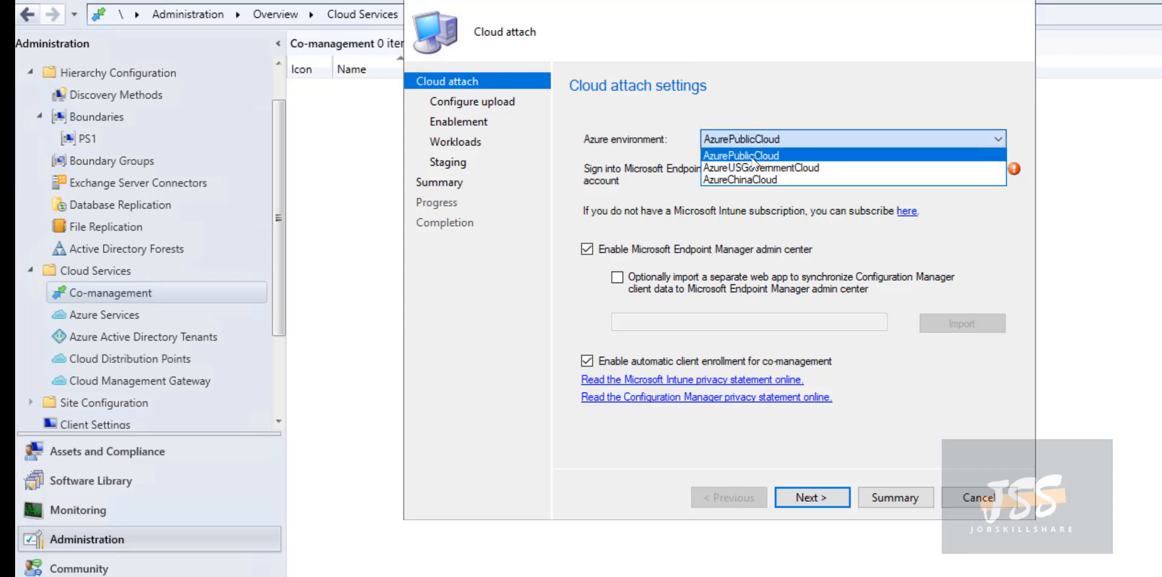
left_click(752, 157)
left_click(932, 168)
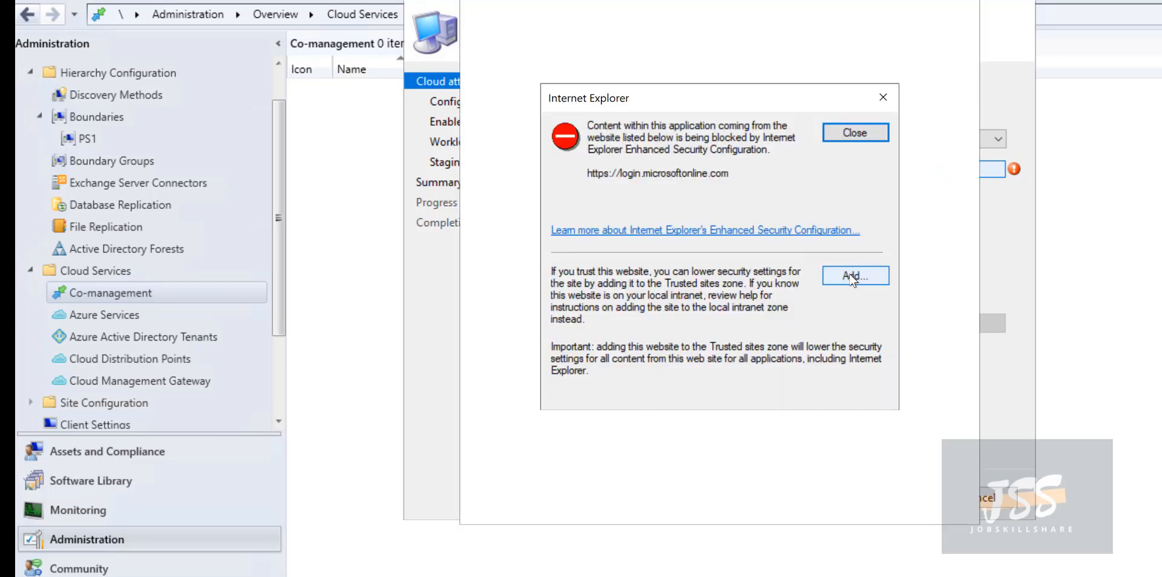
left_click(865, 277)
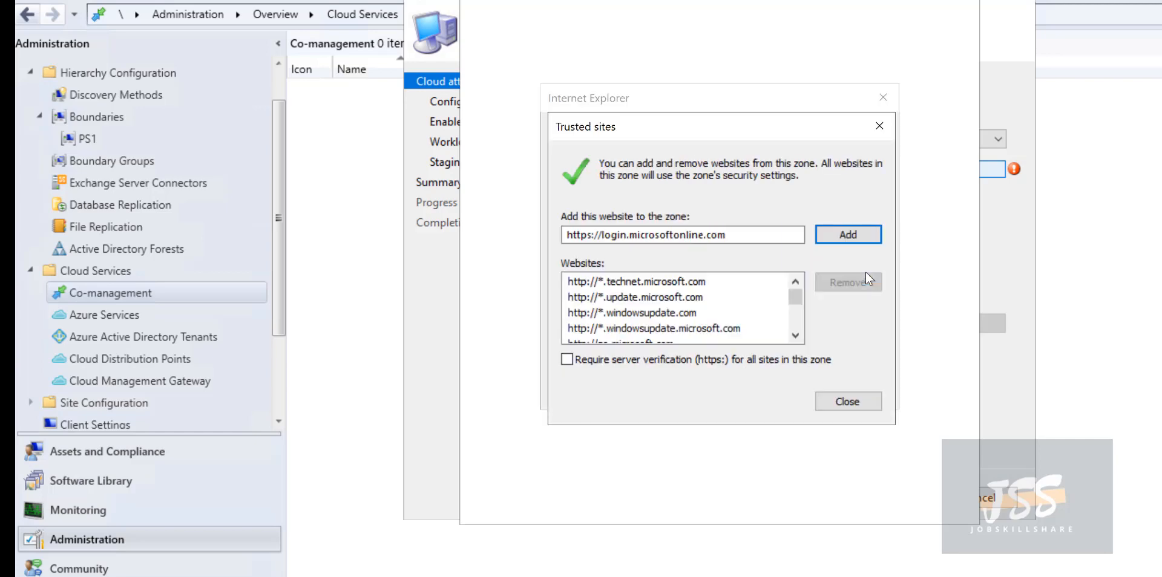
left_click(847, 240)
left_click(847, 401)
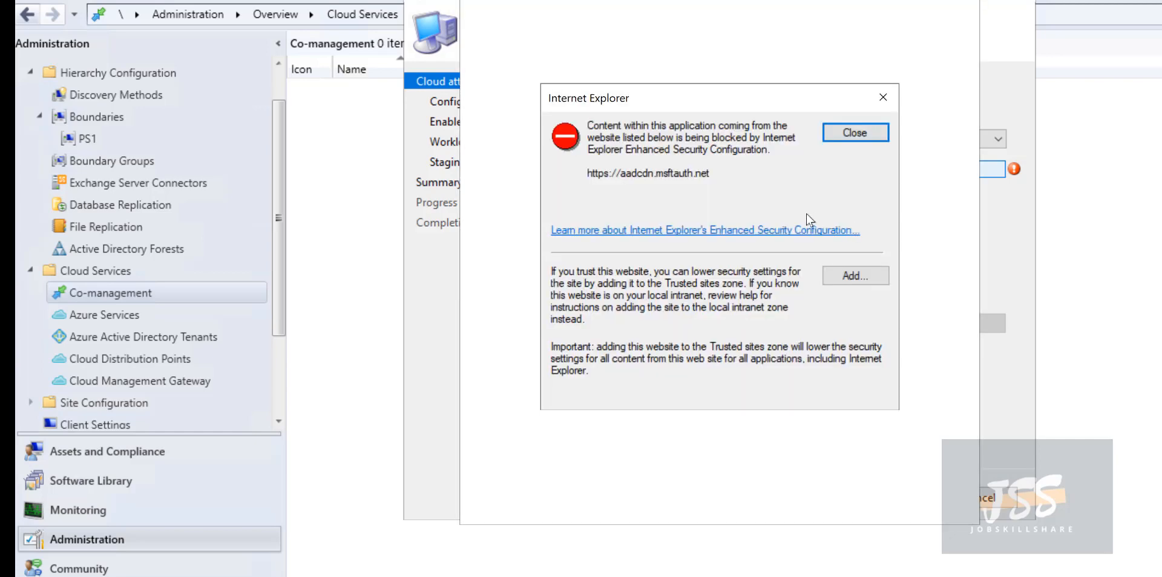
left_click(844, 140)
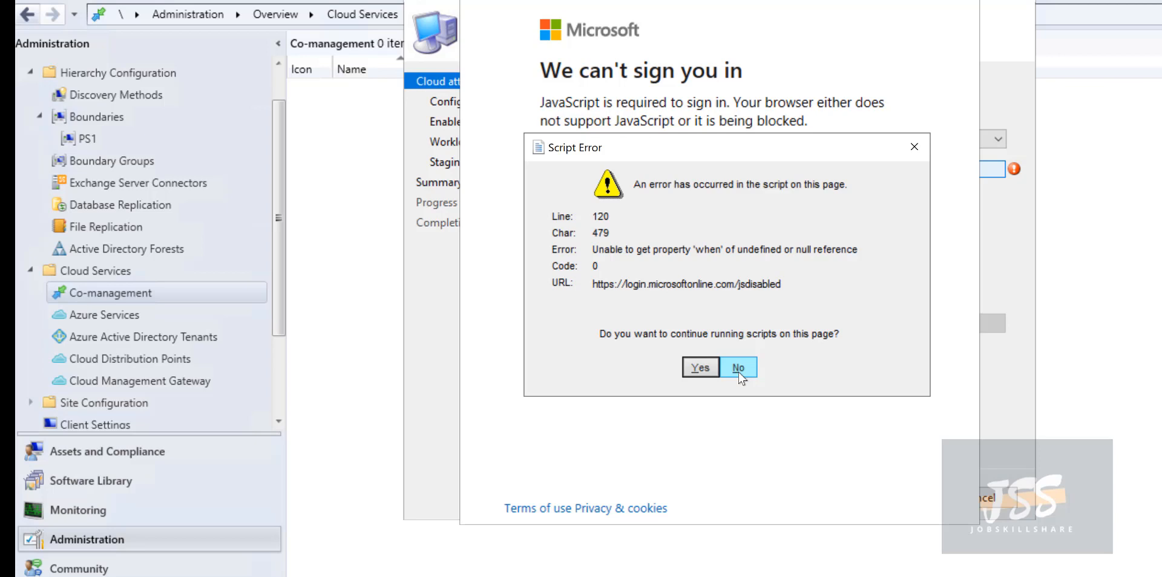
- Decline running further scripts, close the sign-in window and exit the Cloud attach wizard without saving
left_click(739, 375)
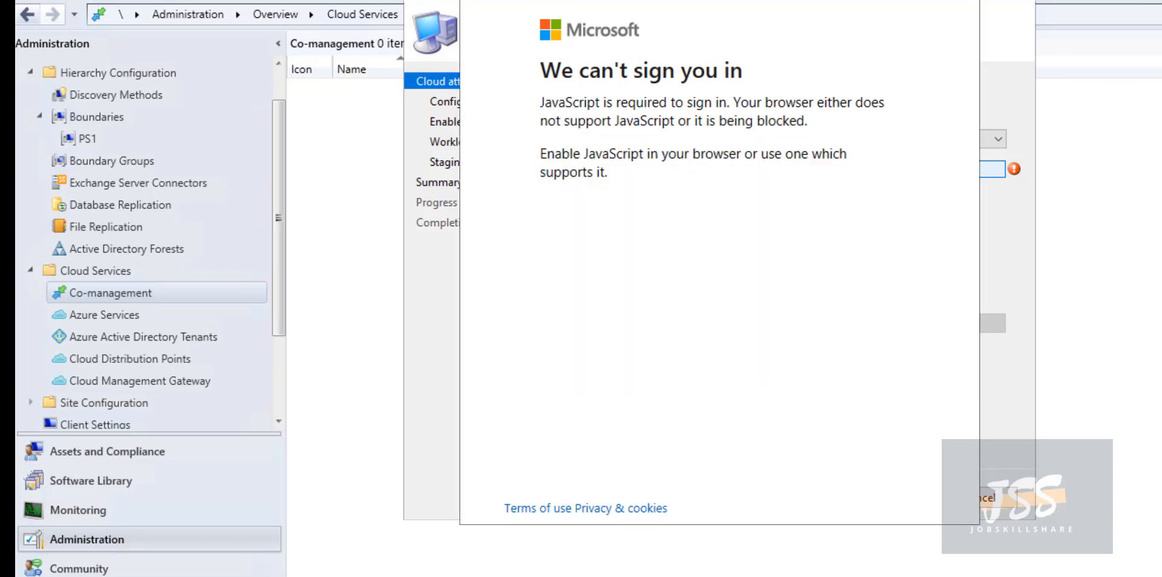
left_click(960, 0)
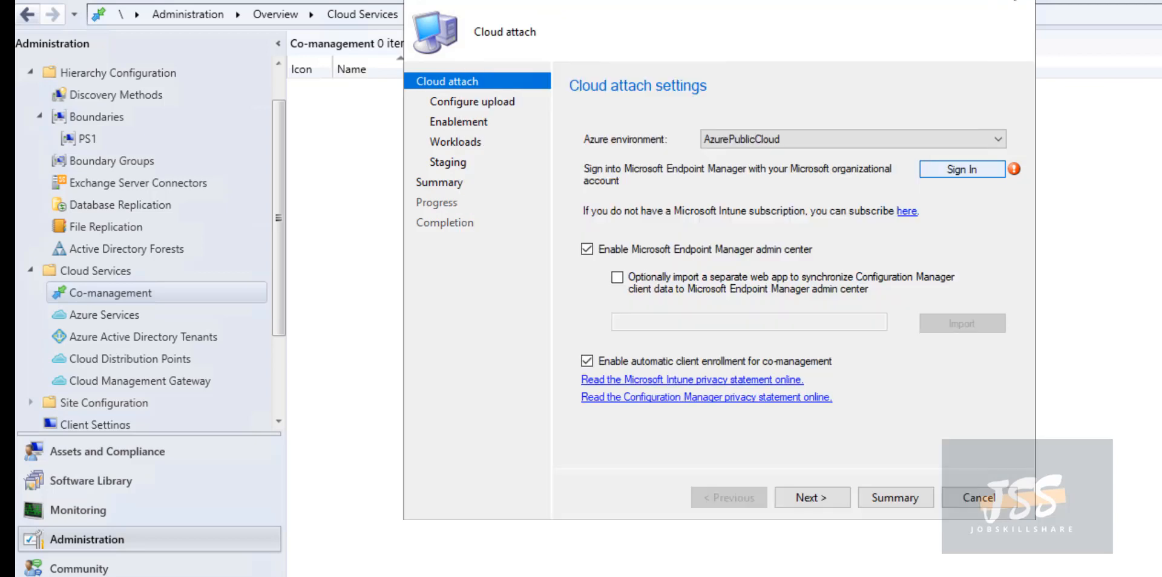
left_click(1020, 0)
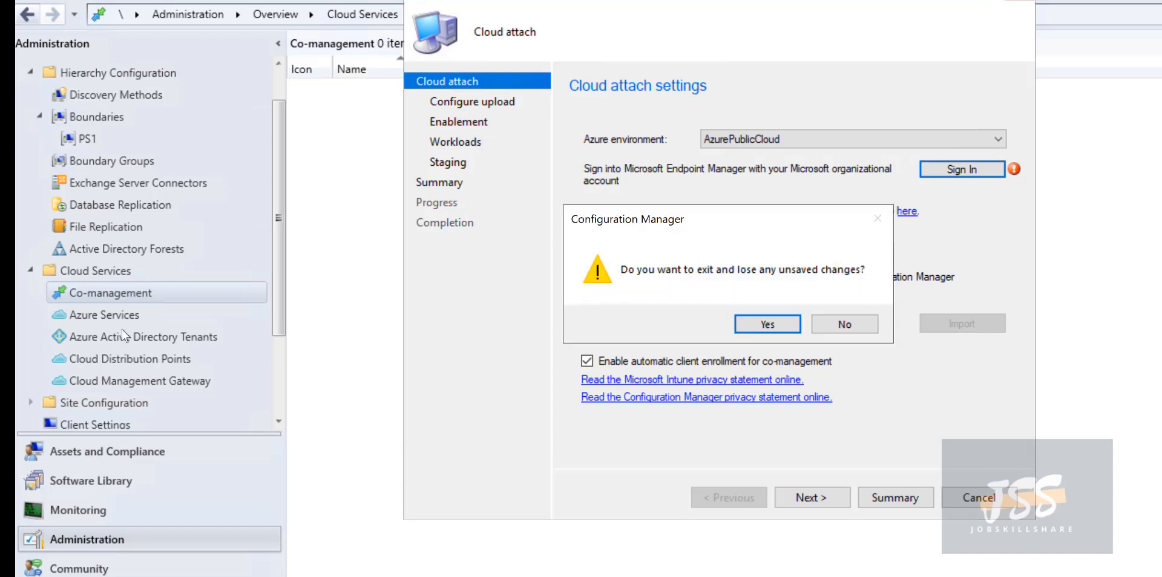
left_click(767, 324)
- Find the primary site under Site Configuration's Sites and highlight its site code in the summary details
left_click_drag(281, 261, 278, 289)
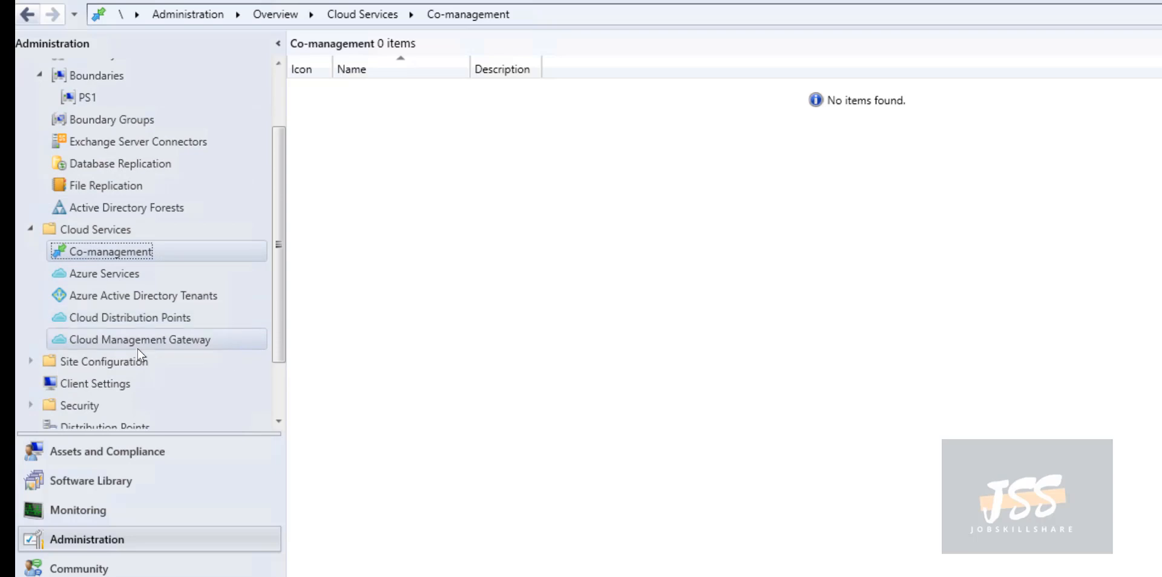
scroll(28, 297, "down", 1)
left_click(35, 283)
left_click(85, 297)
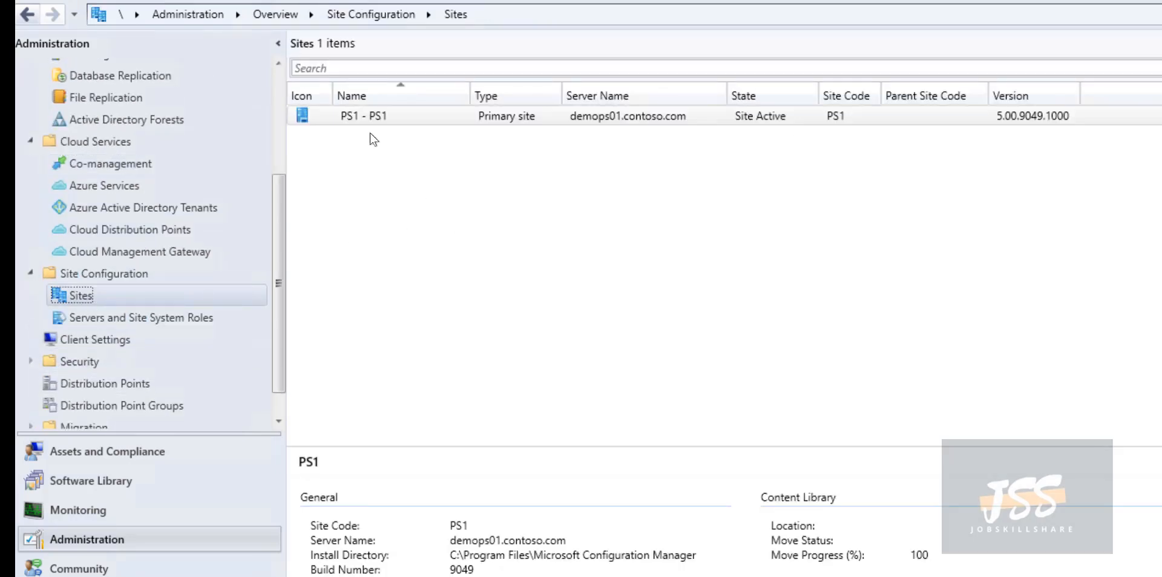
left_click(838, 121)
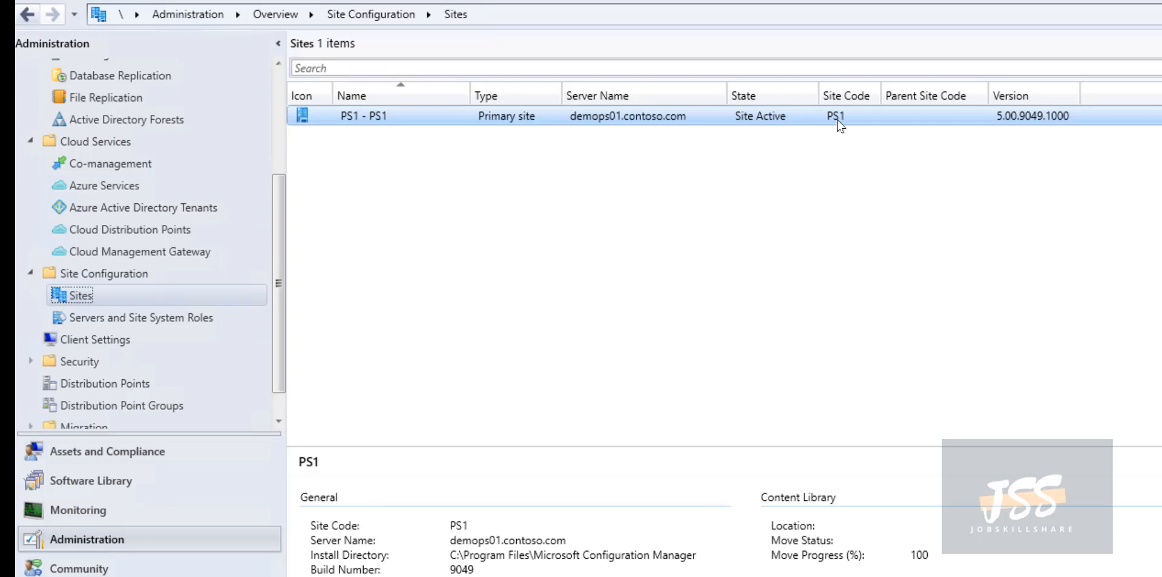
left_click_drag(469, 526, 444, 525)
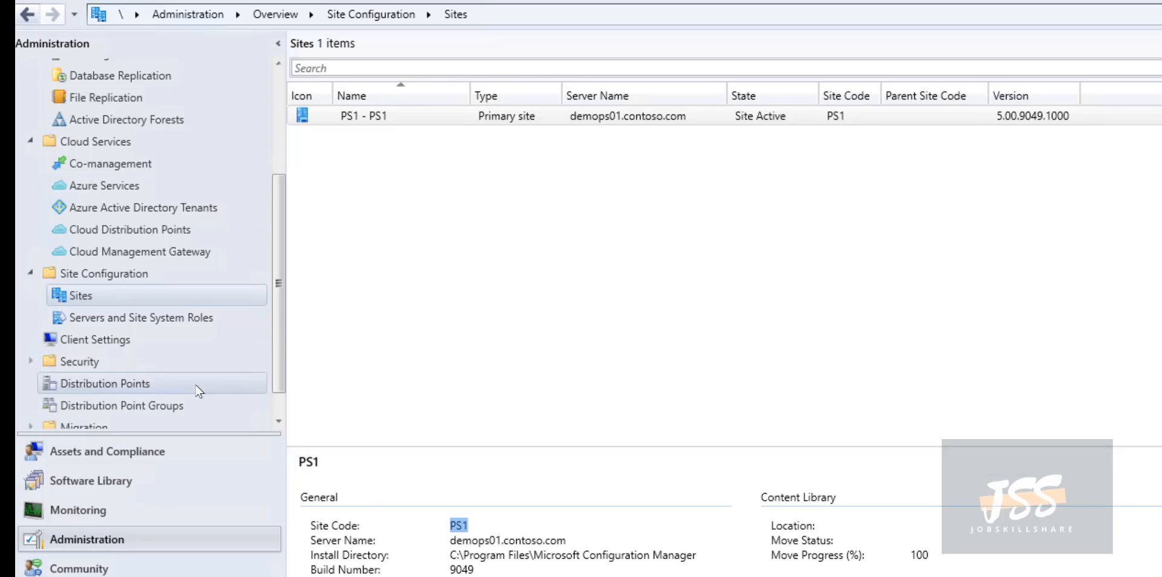
- Switch to the Monitoring workspace and examine Site Status under System Status
scroll(195, 384, "down", 1)
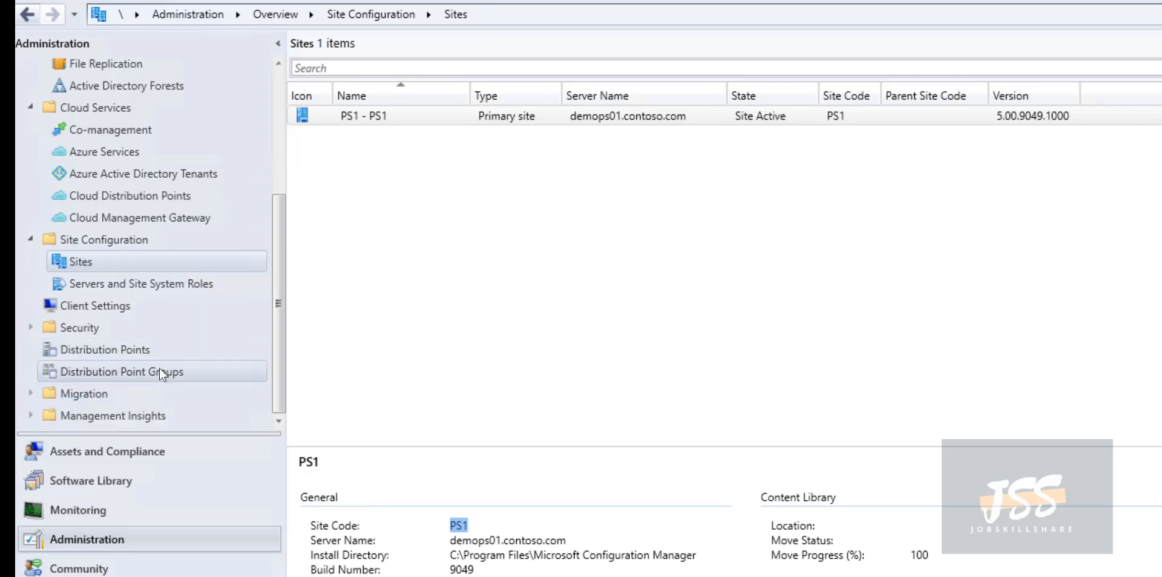
left_click(76, 510)
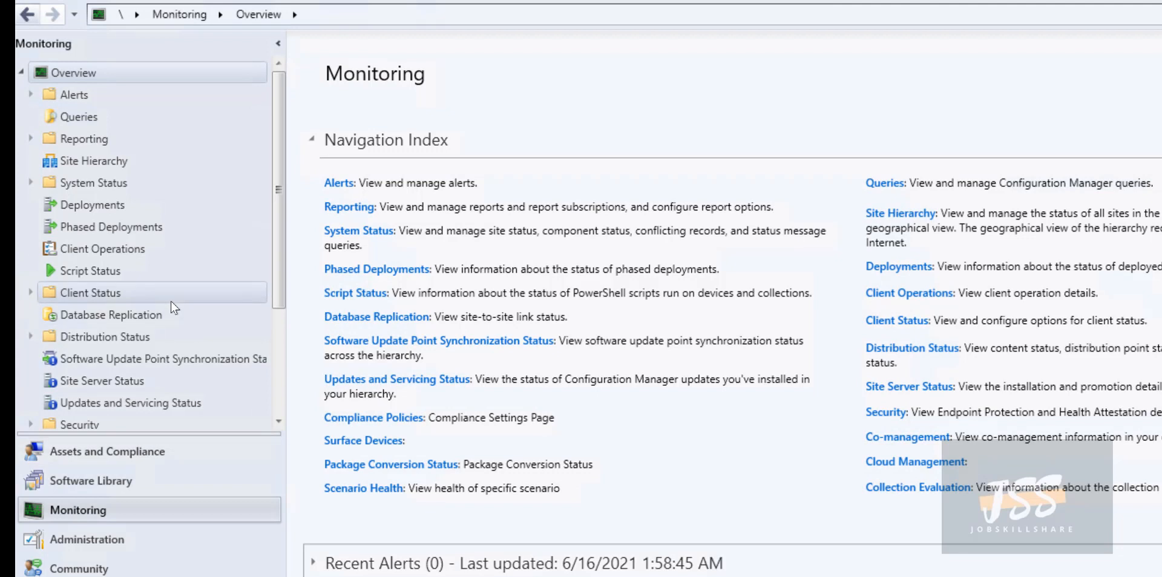
left_click(28, 183)
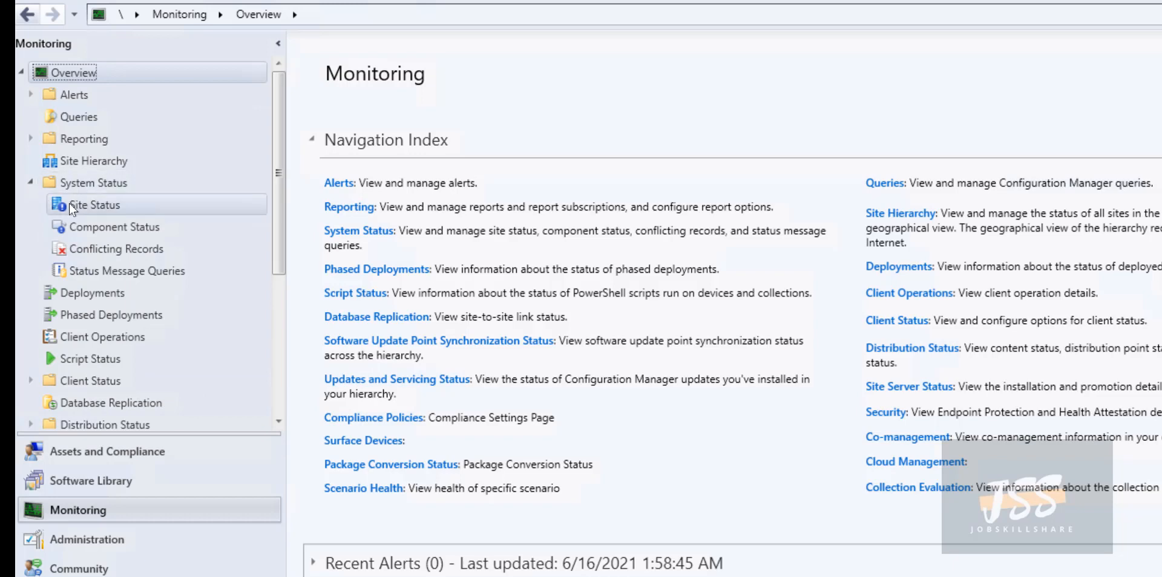
left_click(71, 206)
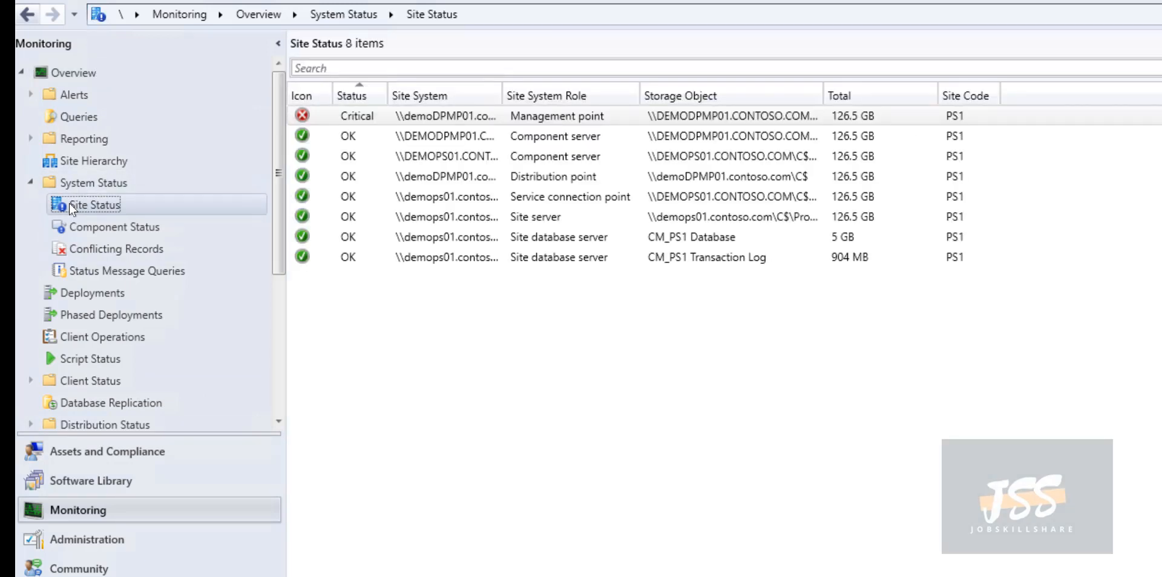
- Show the management point's error status messages from 1 day ago, examine them and put the message viewer away
right_click(339, 114)
mouse_move(306, 126)
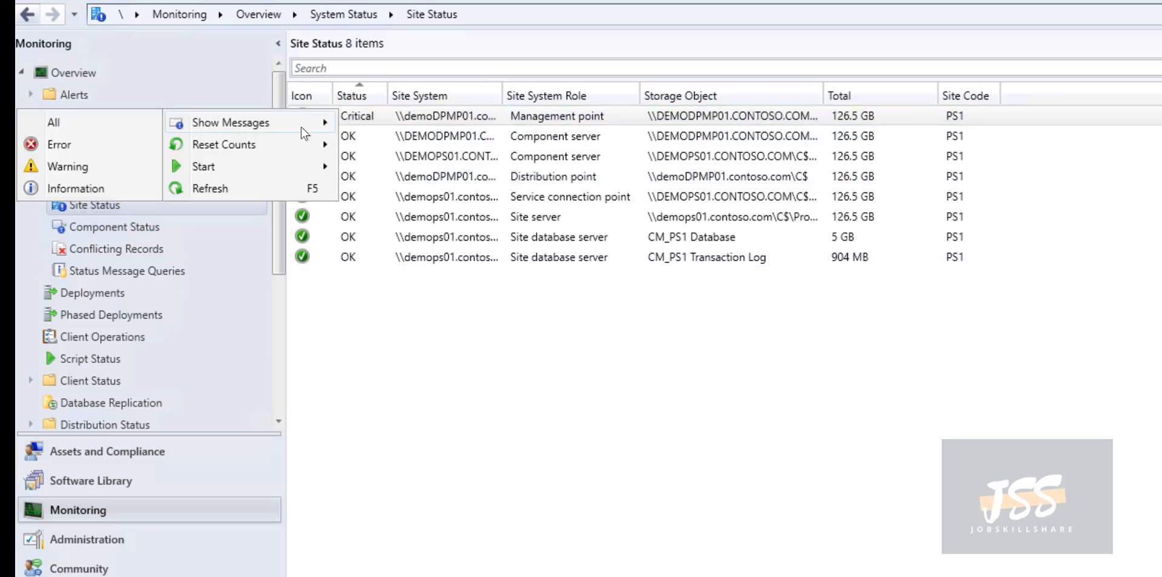
left_click(123, 154)
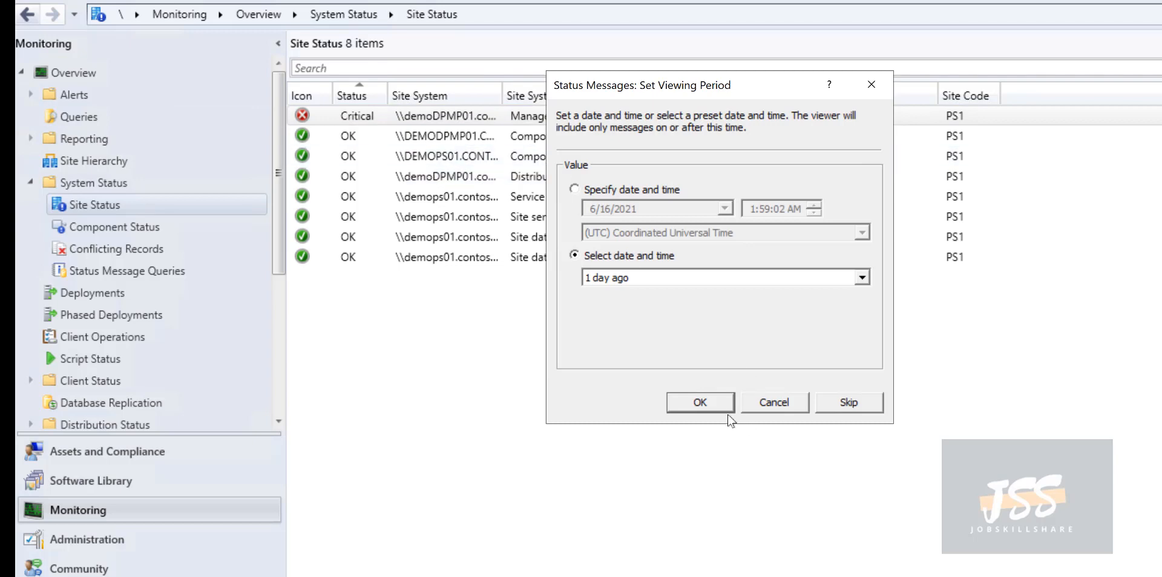
left_click(722, 410)
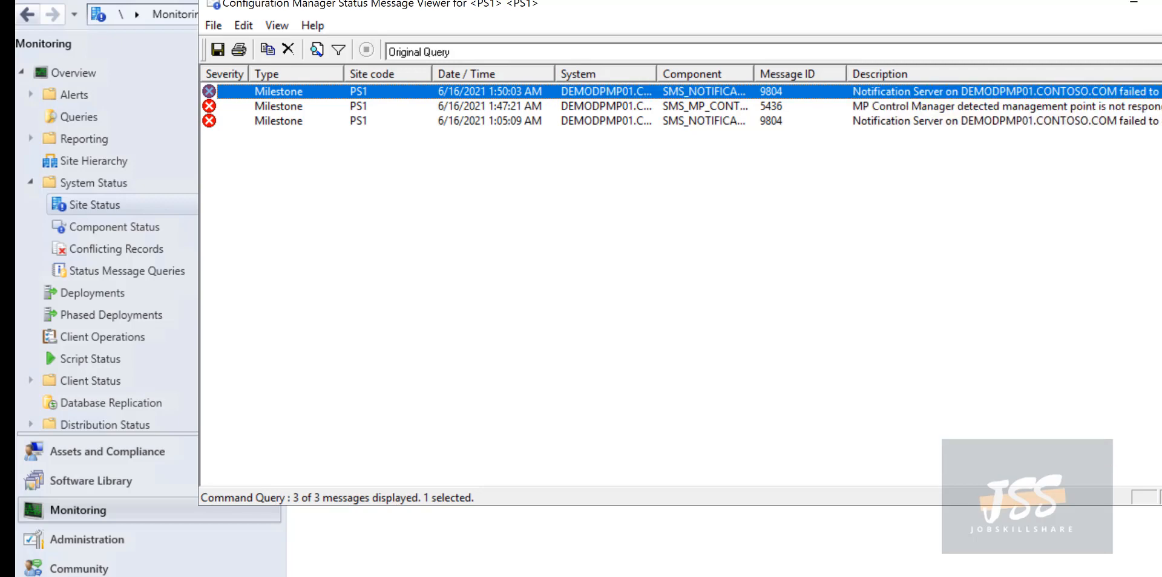
left_click(1134, 2)
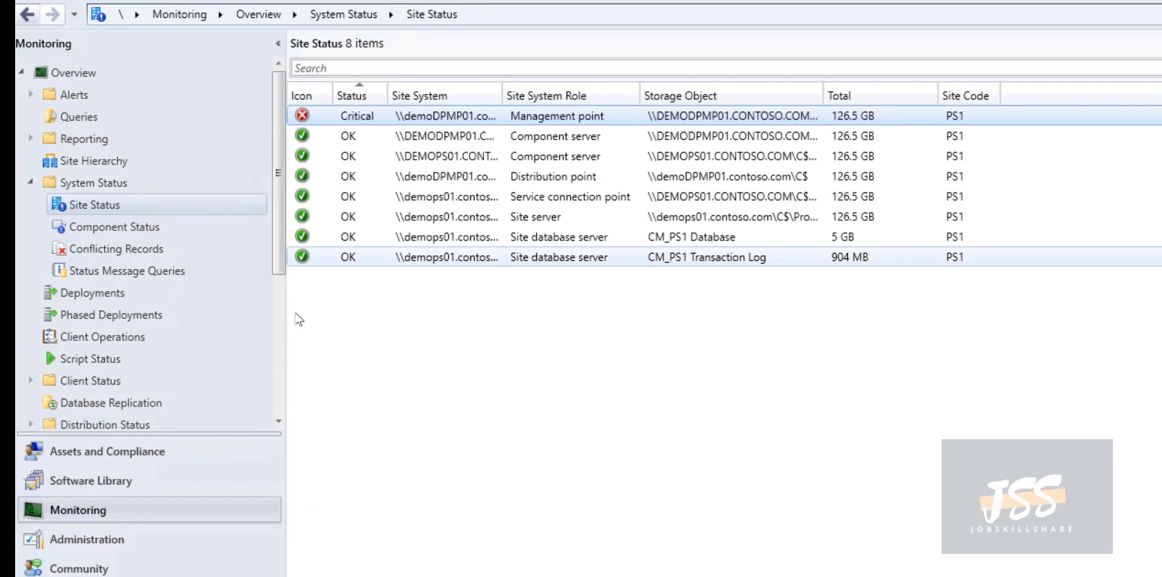
- Examine the Client Activity and Client Check results under Client Status
scroll(121, 391, "down", 1)
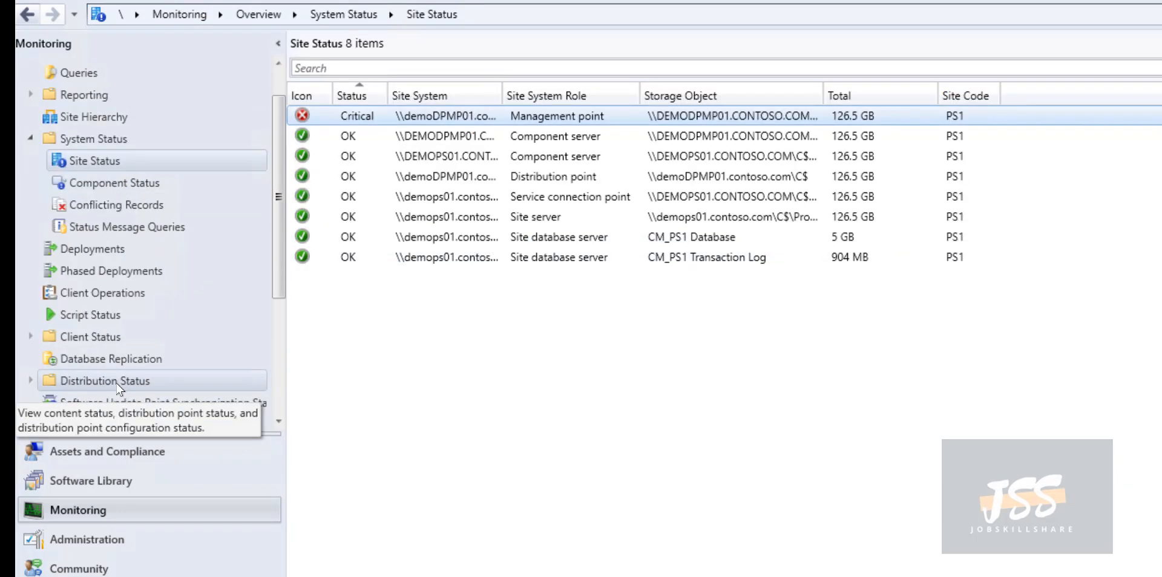
left_click(38, 333)
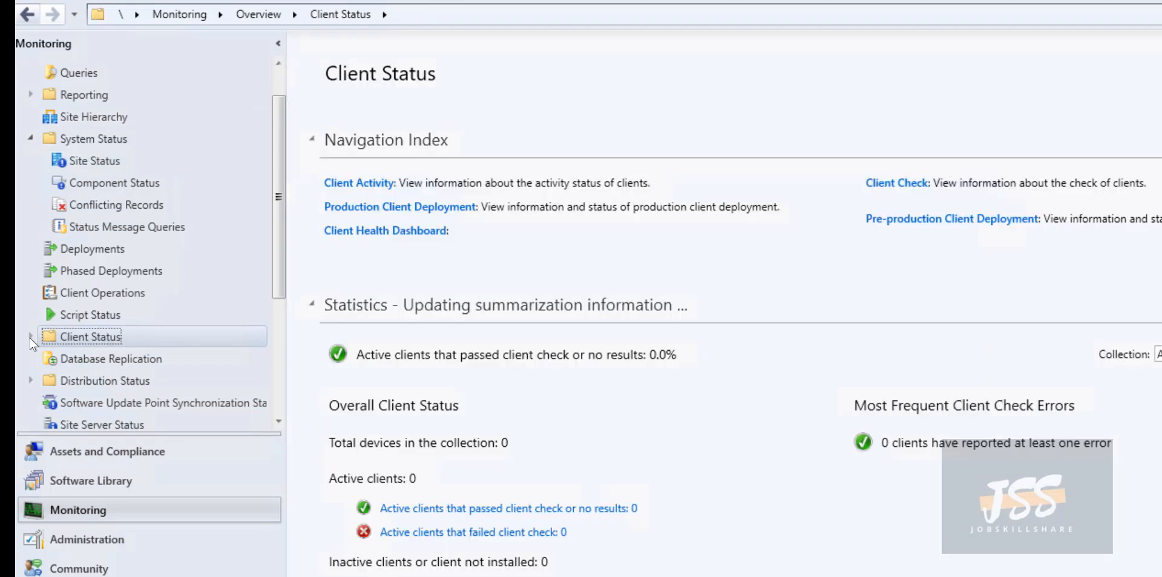
left_click(31, 336)
left_click(91, 366)
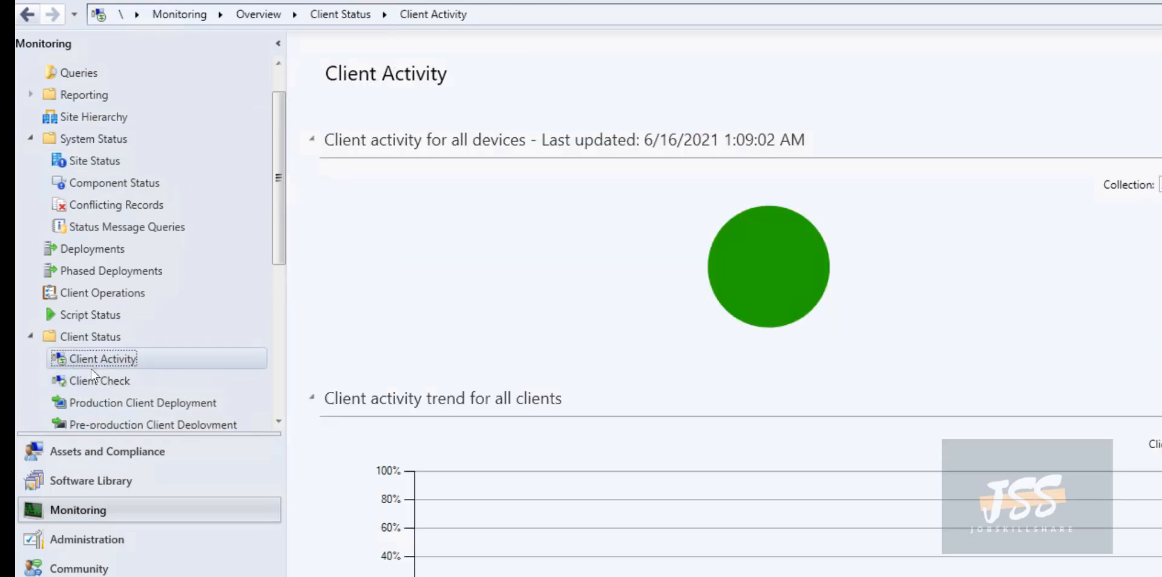
left_click(91, 381)
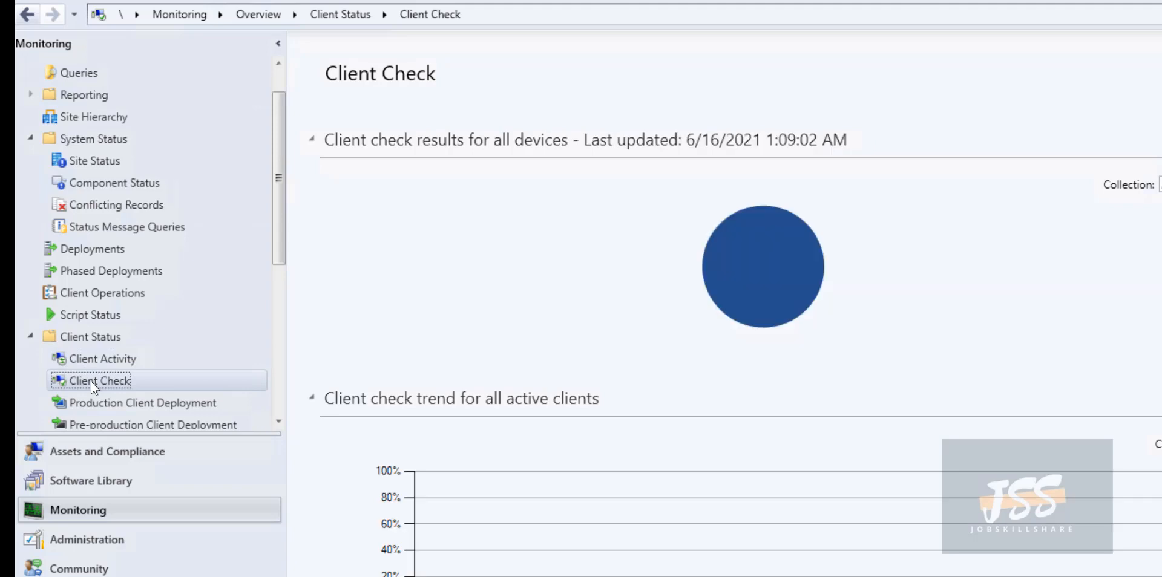
- Switch to the Administration workspace and open the Remote Tools section of the Default Client Settings properties
scroll(91, 381, "down", 2)
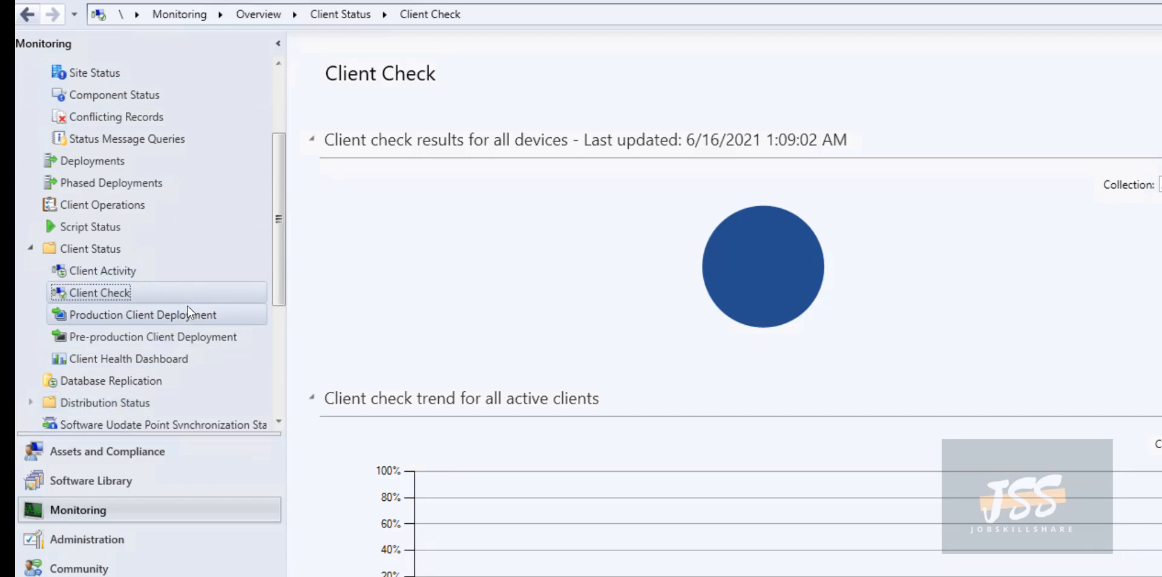
scroll(187, 322, "down", 3)
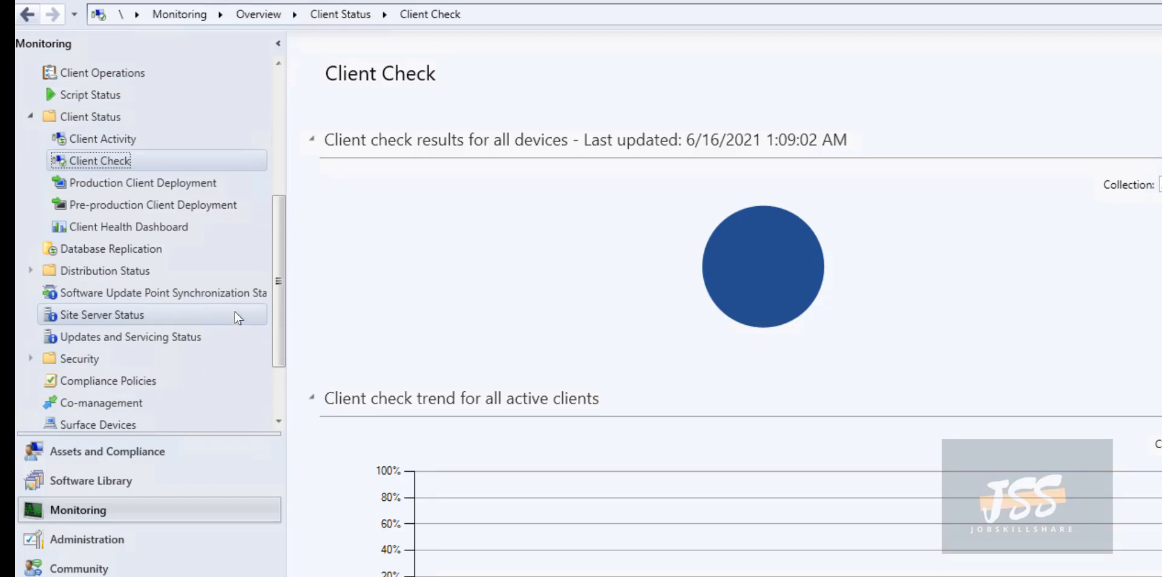
left_click(129, 539)
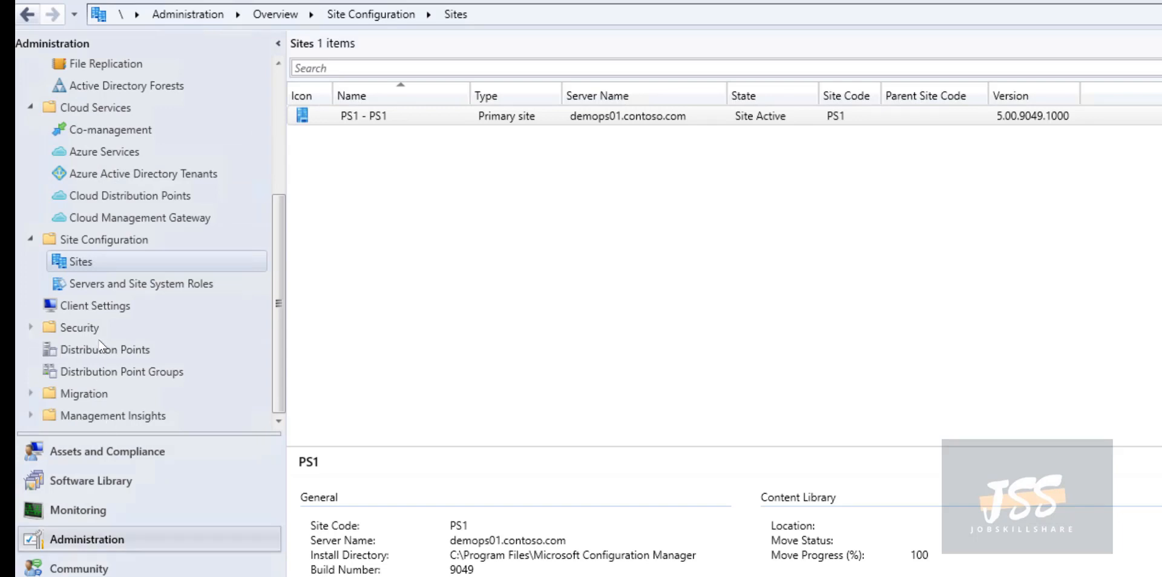
left_click(91, 306)
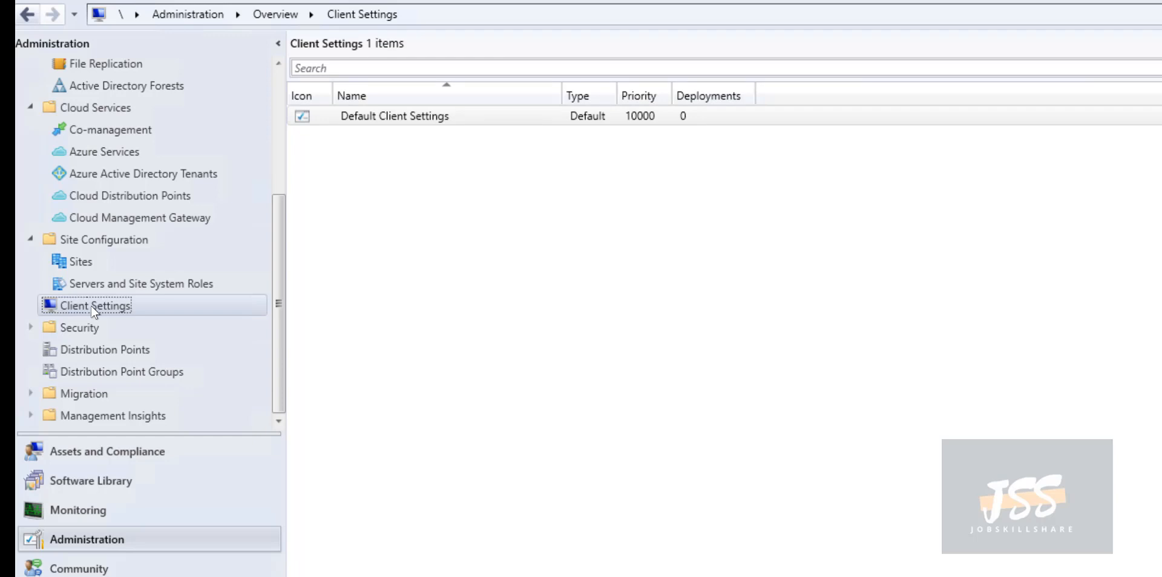
left_click(380, 124)
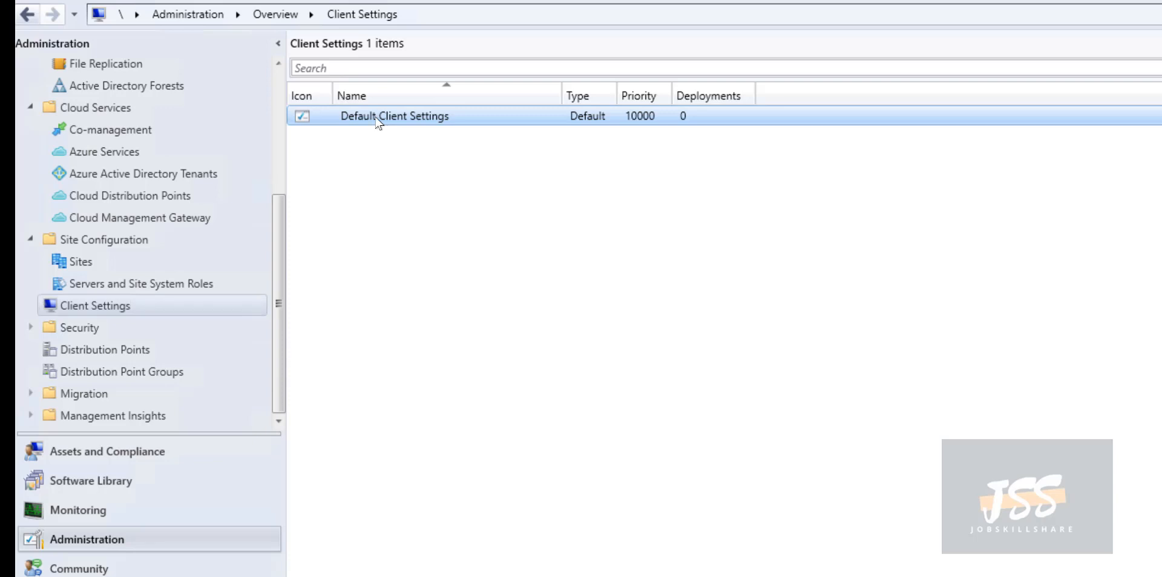
right_click(375, 118)
left_click(310, 133)
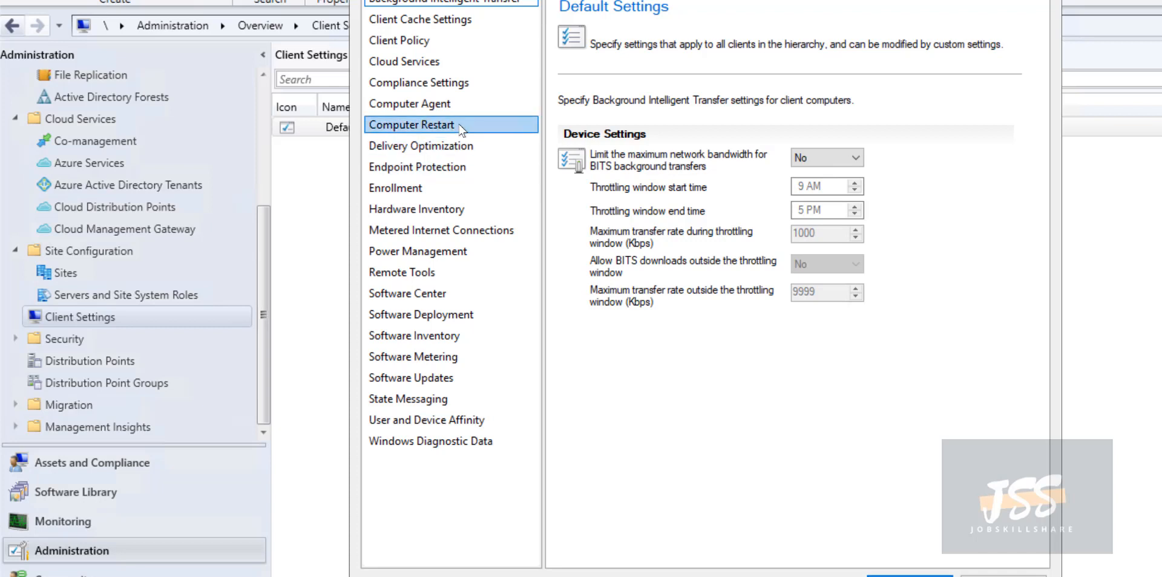
left_click(433, 273)
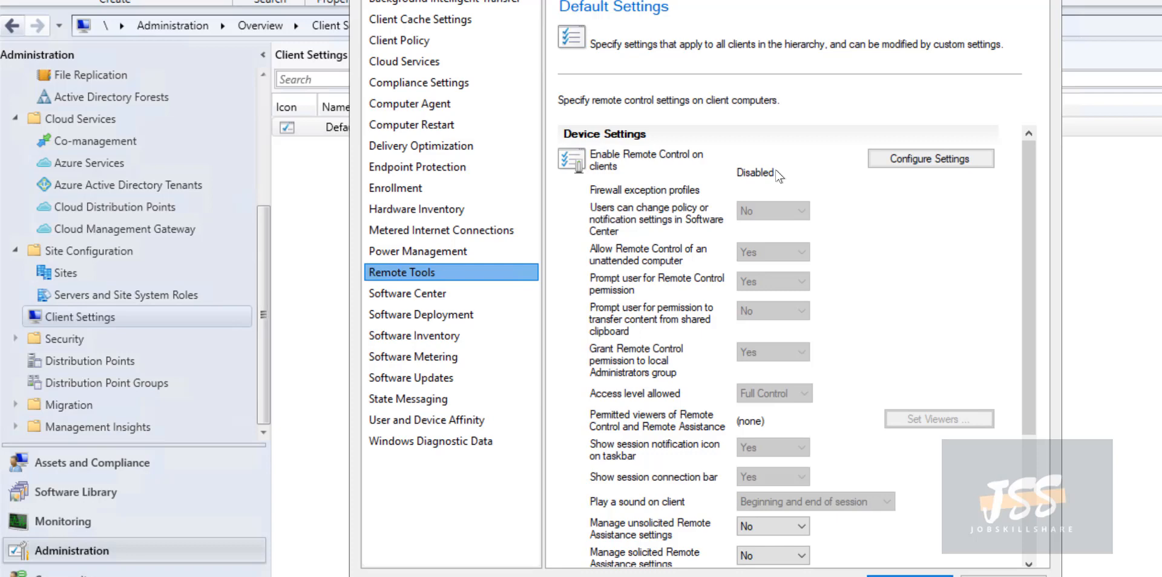
- Enable Remote Control on client computers with firewall exceptions for the Domain, Private and Public profiles
left_click(899, 163)
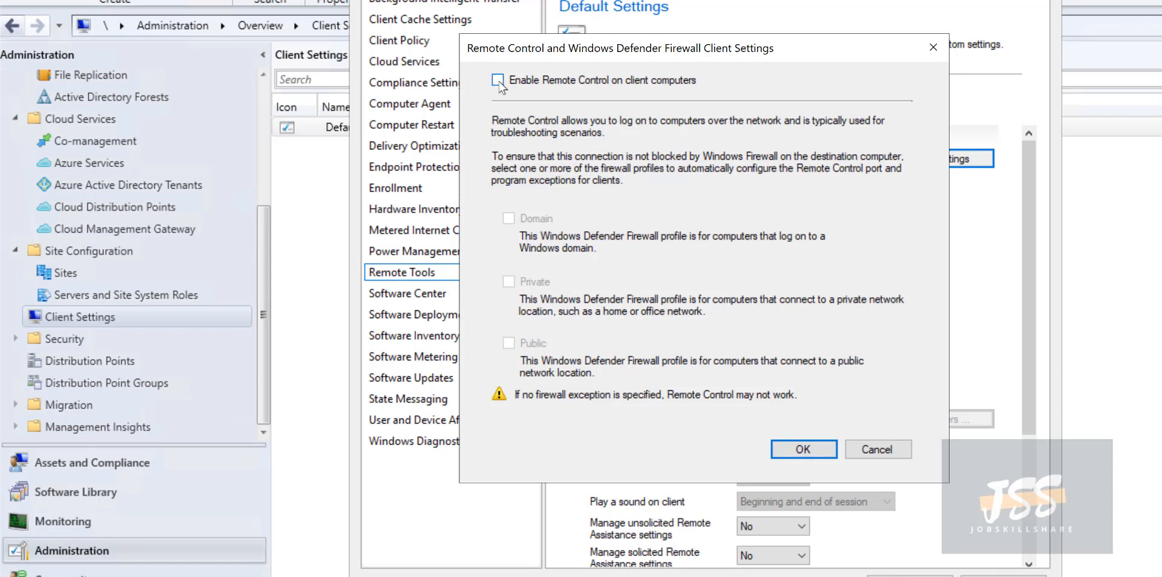
left_click(498, 80)
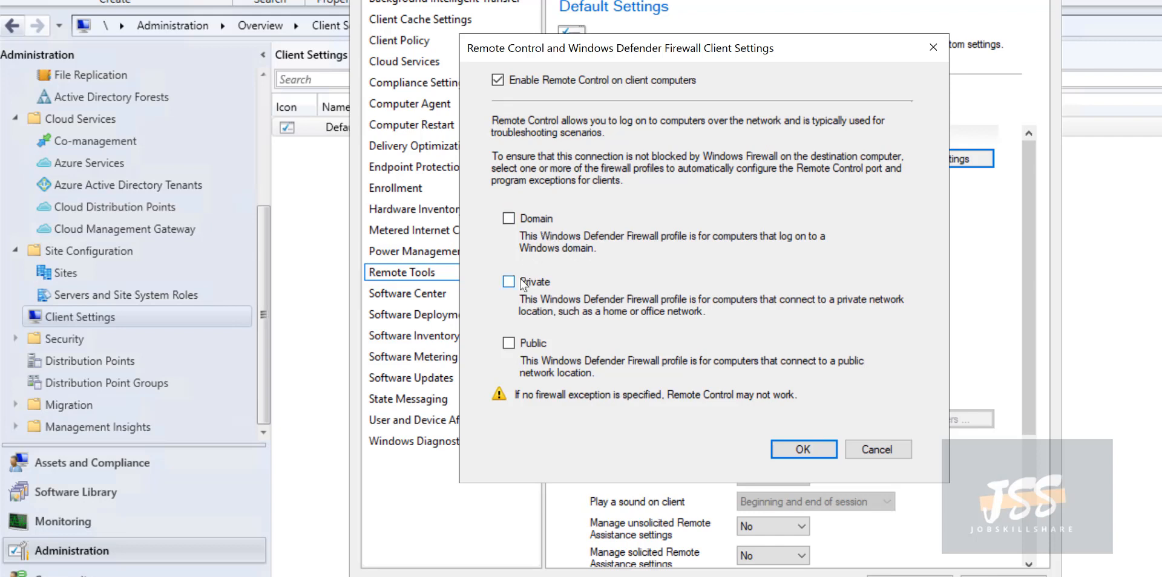
left_click(508, 219)
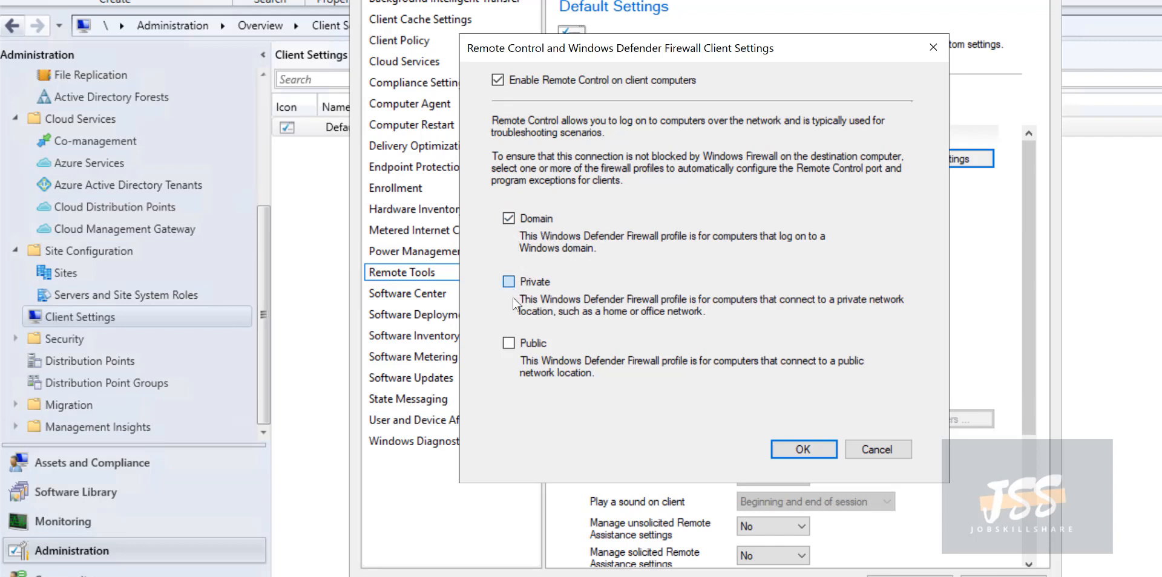
left_click(508, 343)
left_click(805, 452)
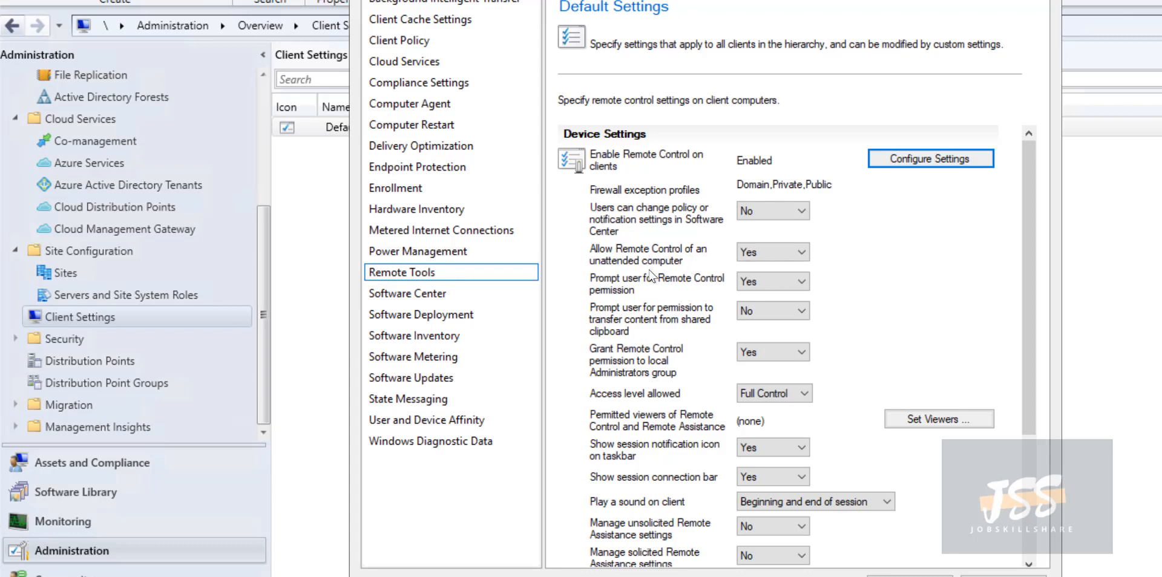
- Review the remaining Remote Tools options, keep the allowed access level at Full Control and save the default client settings
scroll(704, 295, "down", 2)
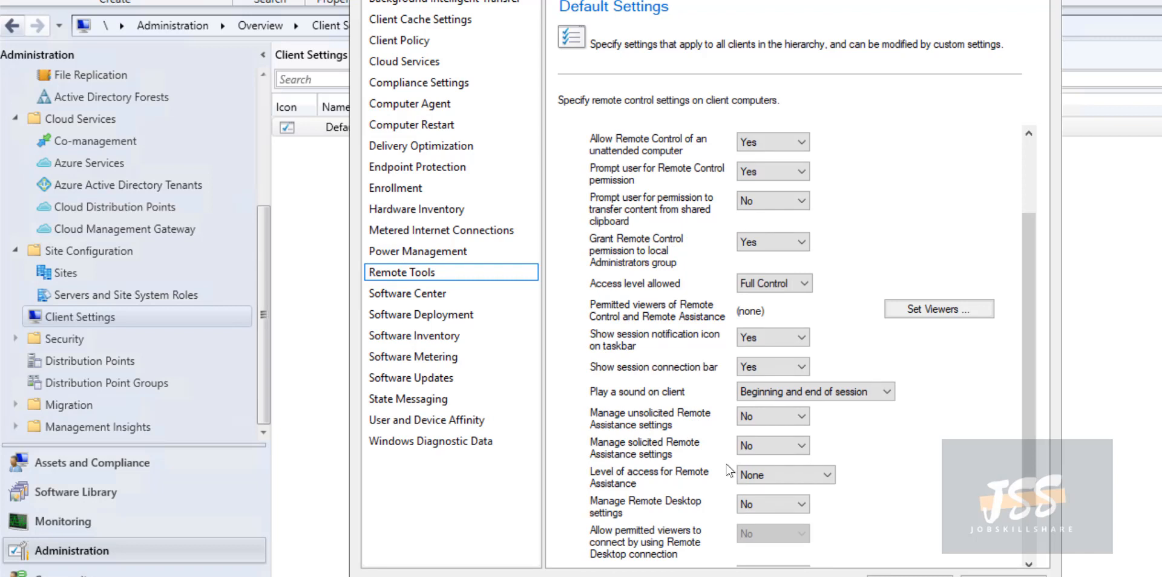
scroll(730, 471, "down", 2)
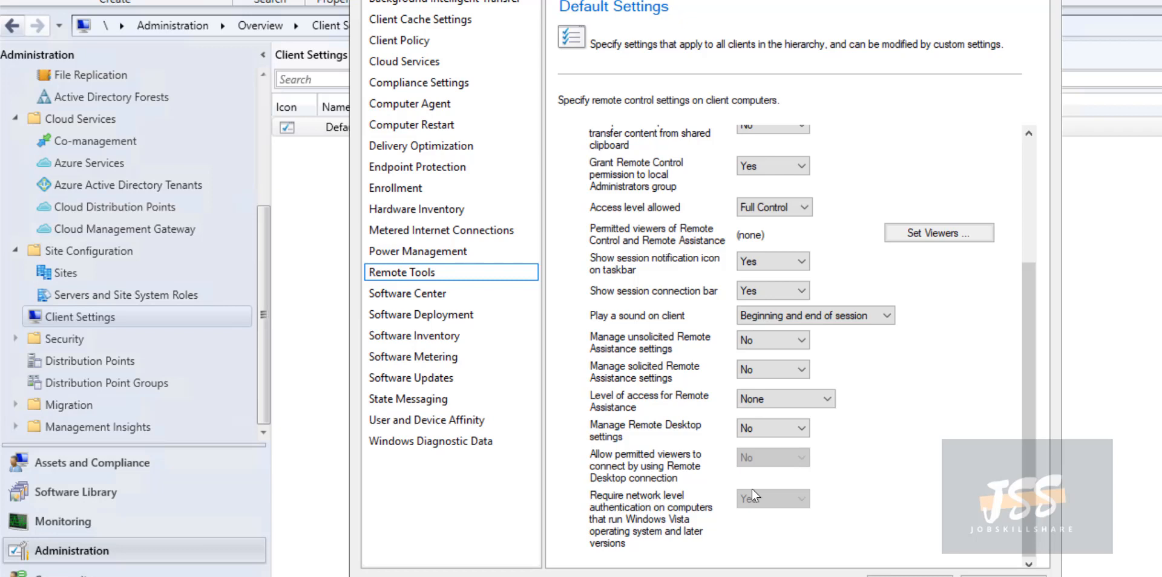
left_click(784, 208)
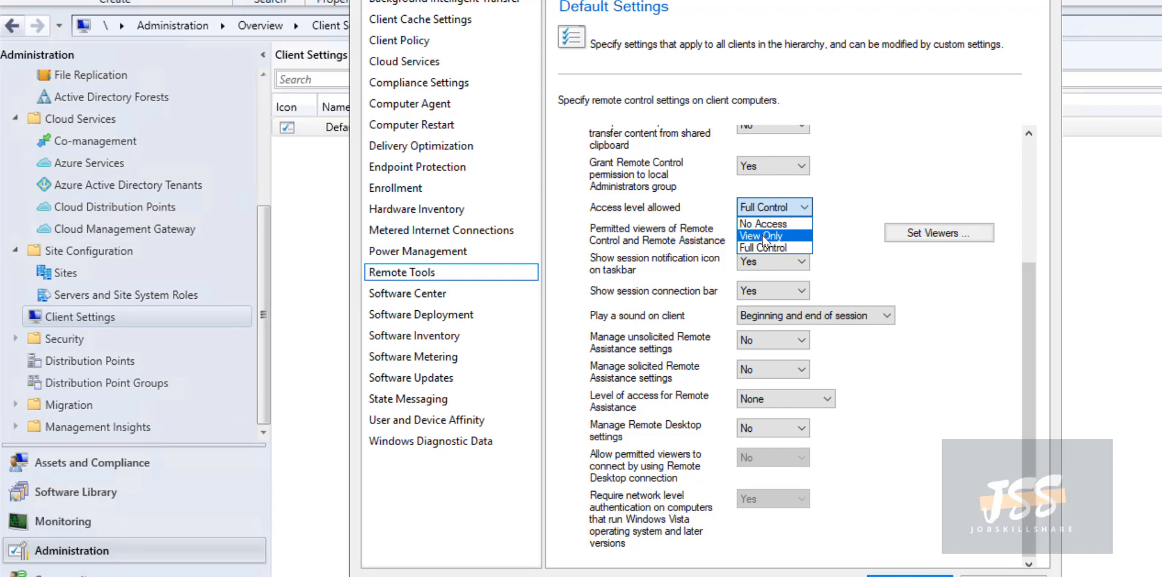
left_click(926, 186)
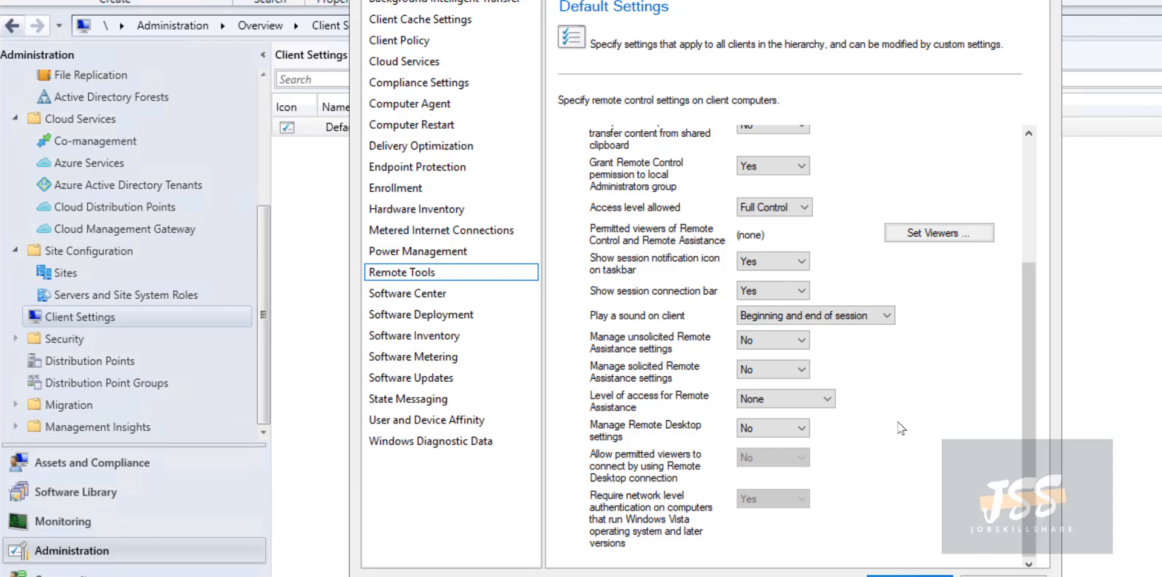
left_click(910, 575)
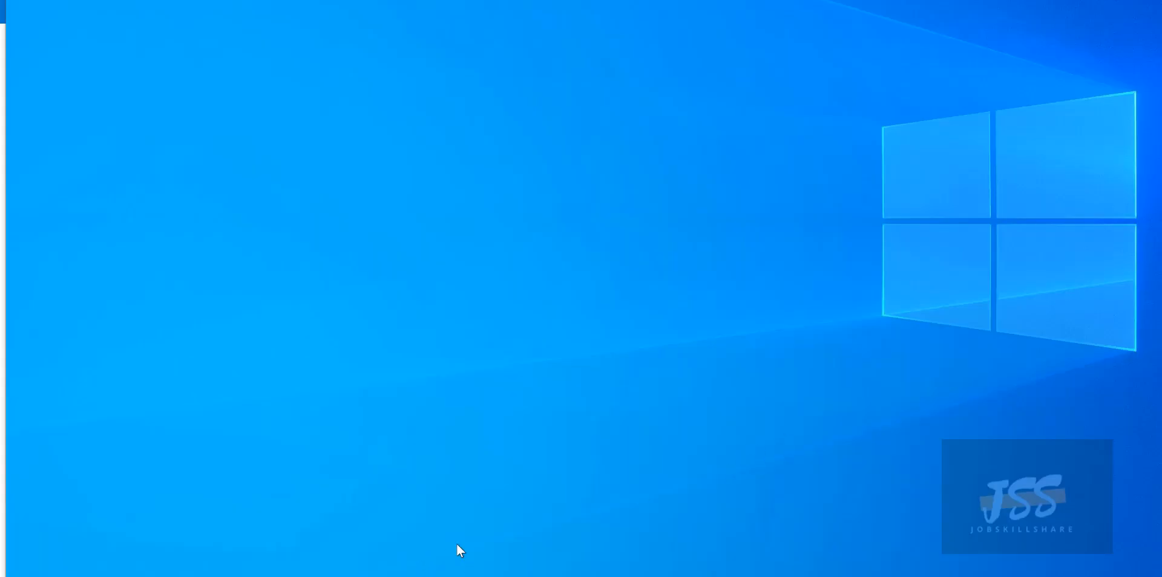
- On the client computer, open Configuration Manager from Control Panel and check the Remote Tools Agent's status among the components
key("super+s")
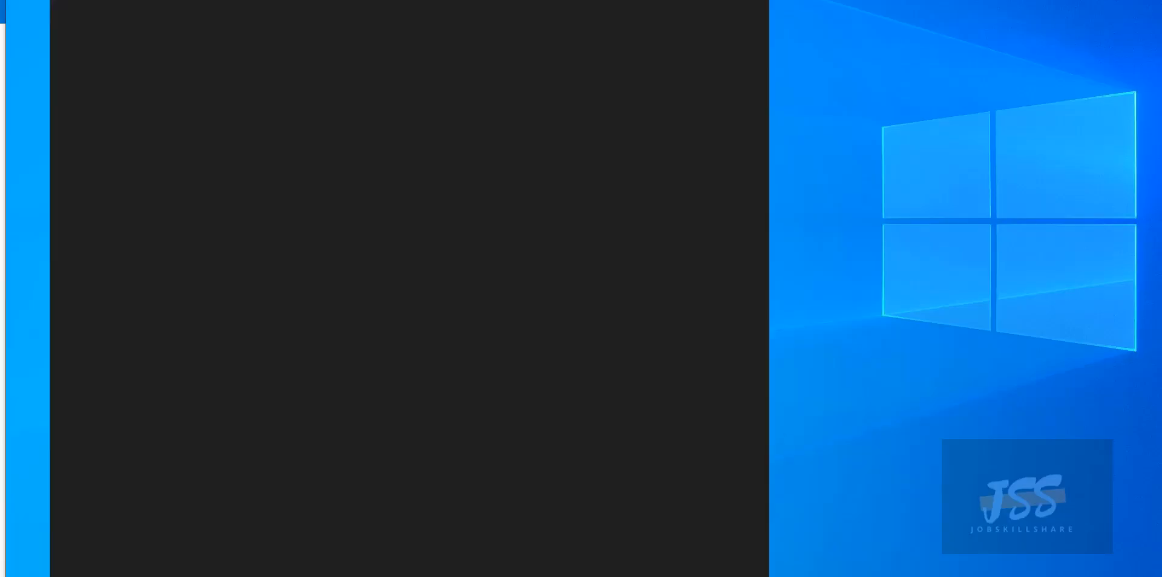
left_click(121, 245)
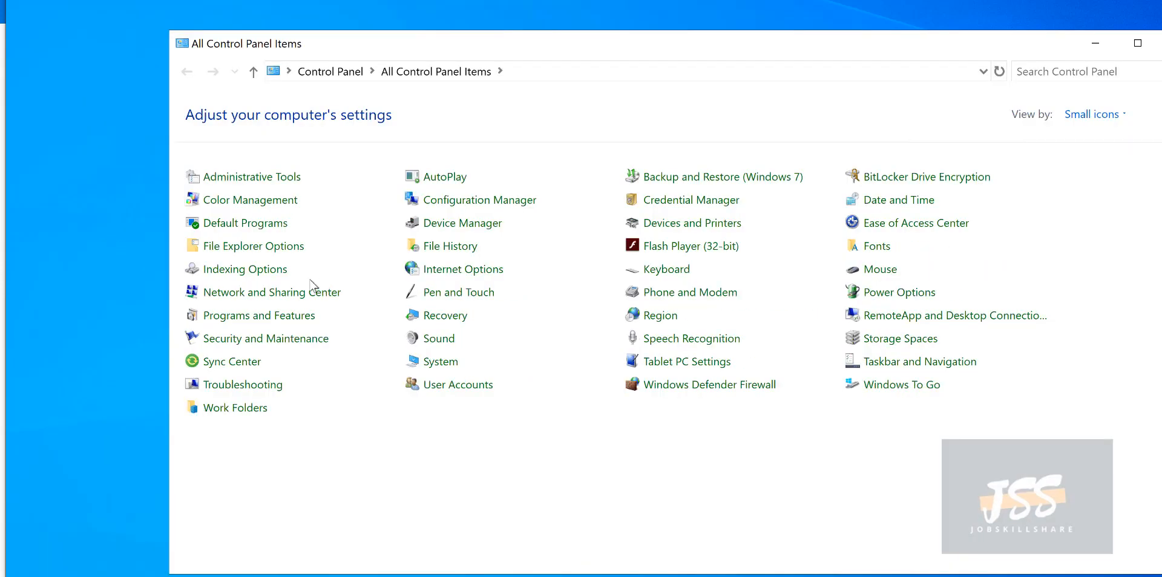
left_click(508, 205)
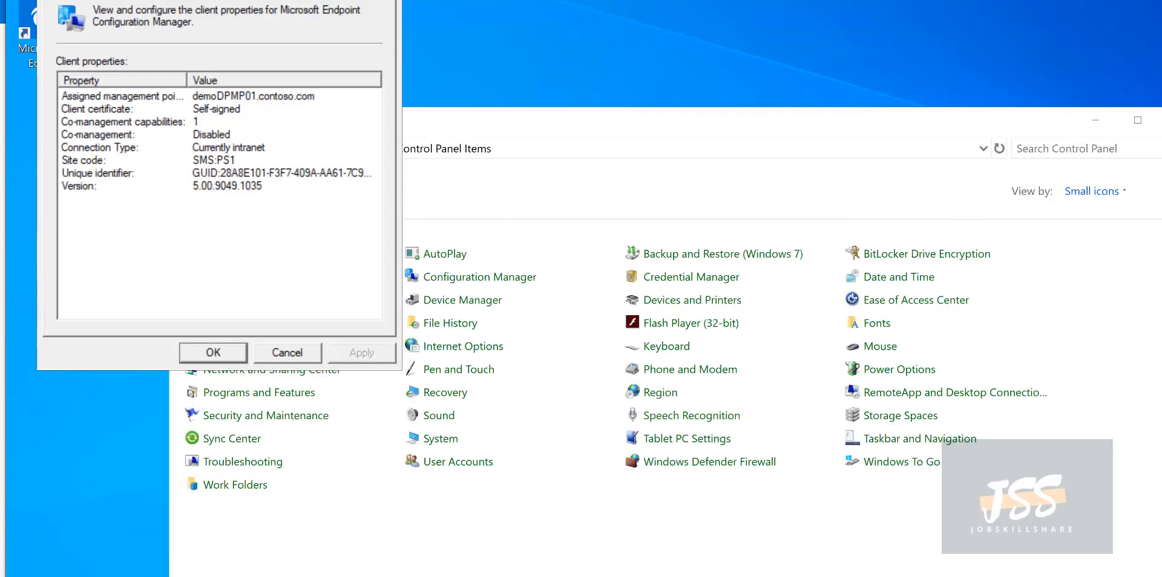
left_click_drag(398, 106, 418, 114)
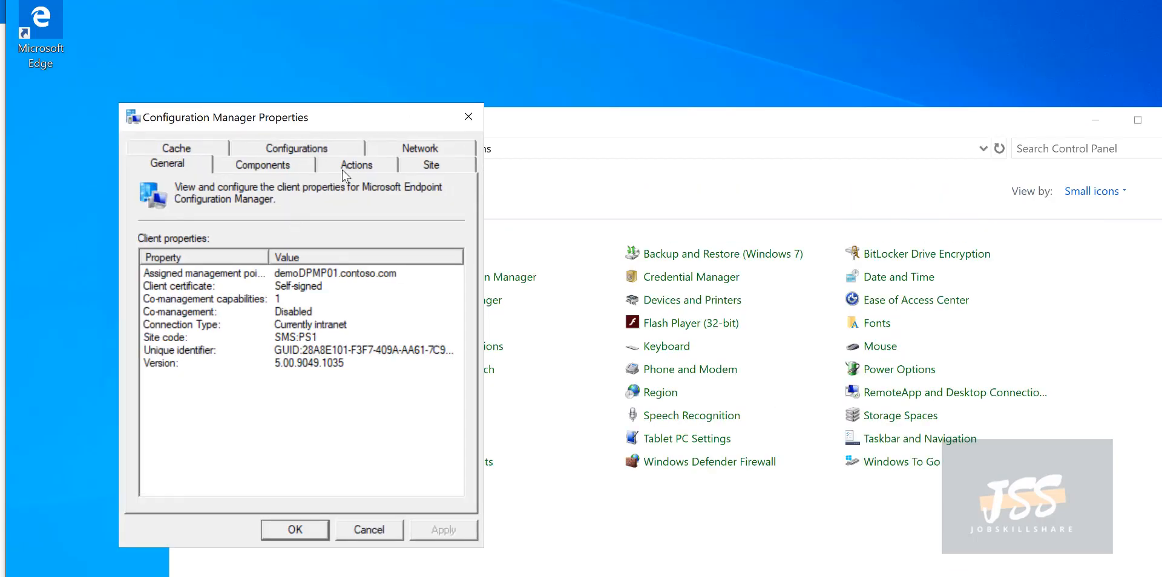
left_click(292, 165)
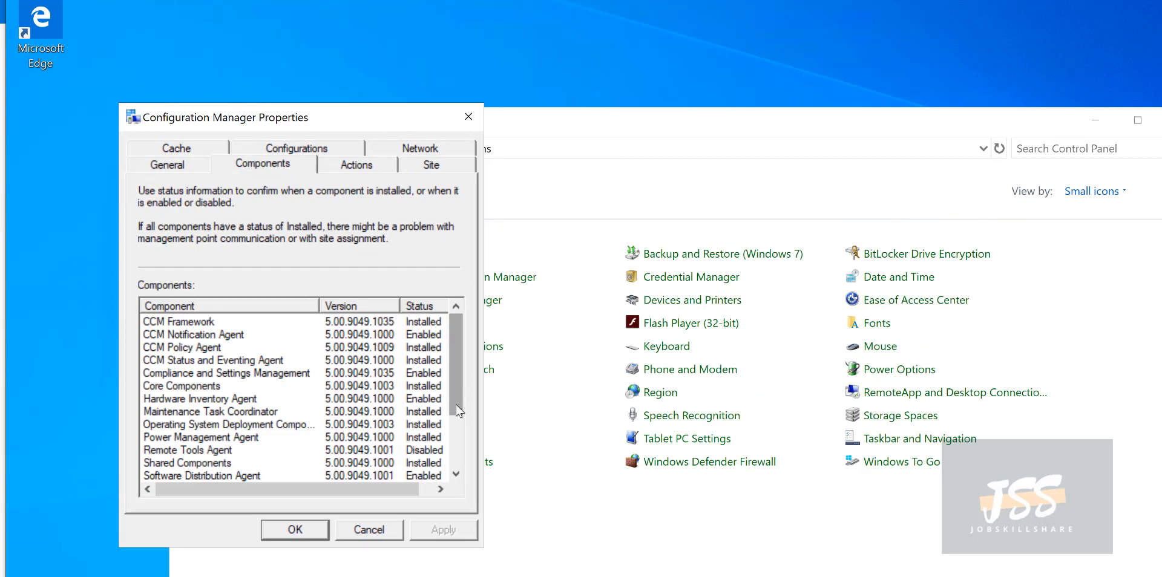
scroll(456, 405, "down", 1)
left_click(234, 413)
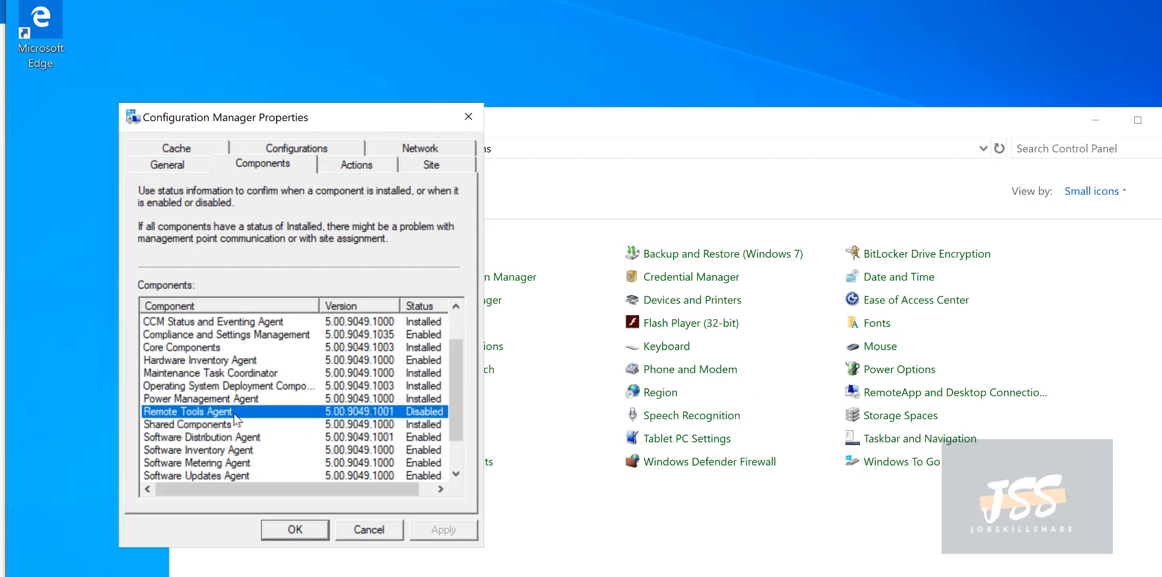
- Run the Machine Policy Retrieval & Evaluation Cycle on the client and acknowledge the notice
left_click(374, 164)
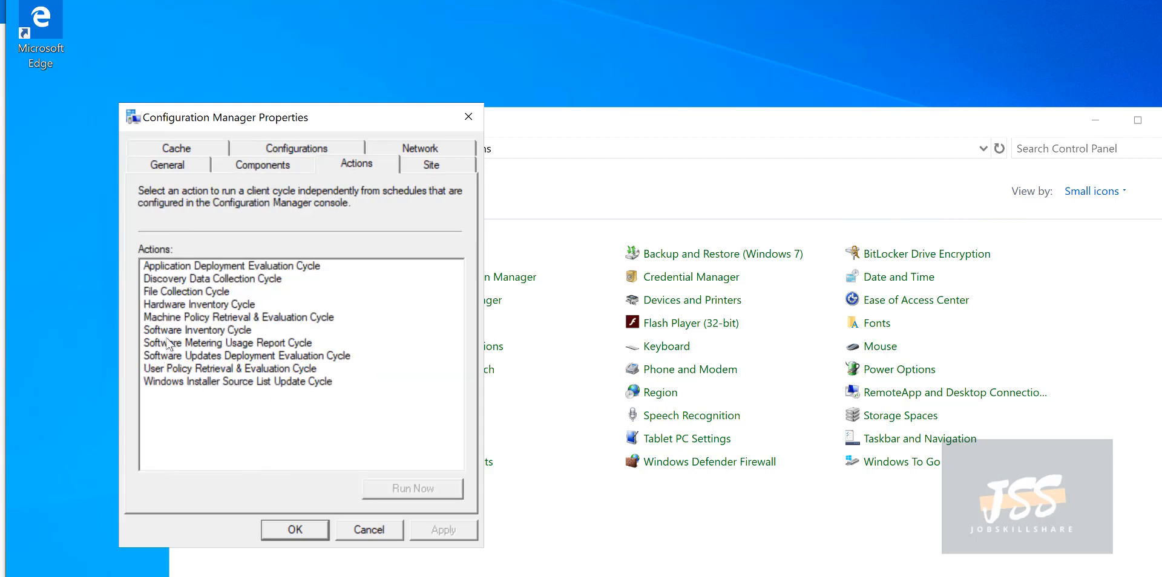
left_click(173, 318)
left_click(426, 491)
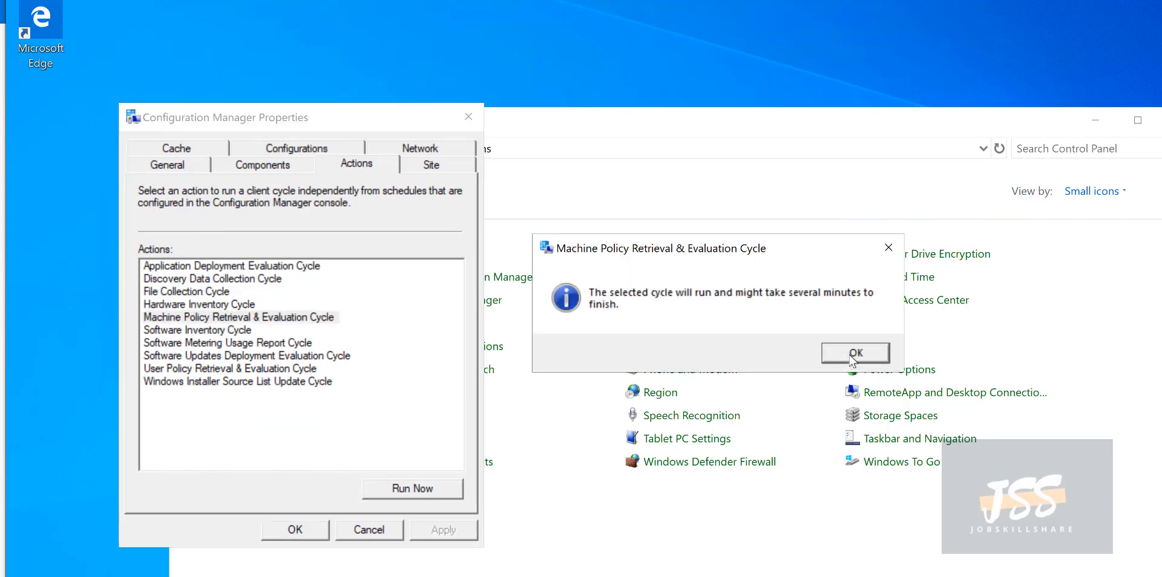
left_click(853, 357)
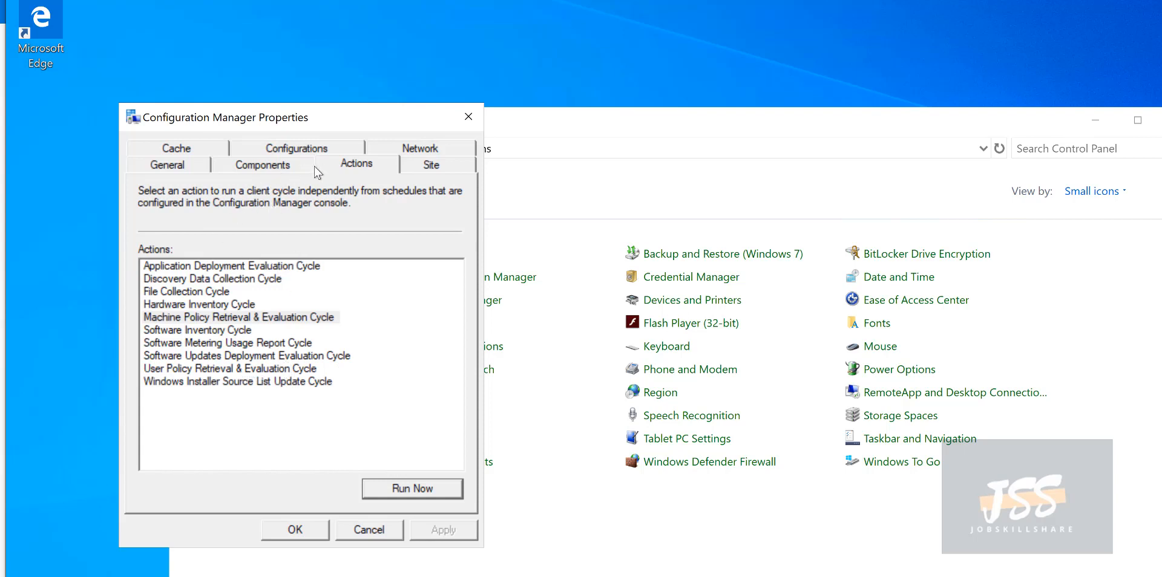
- Recheck the client components, reopening the Configuration Manager properties to refresh the Remote Tools Agent's status
left_click(249, 173)
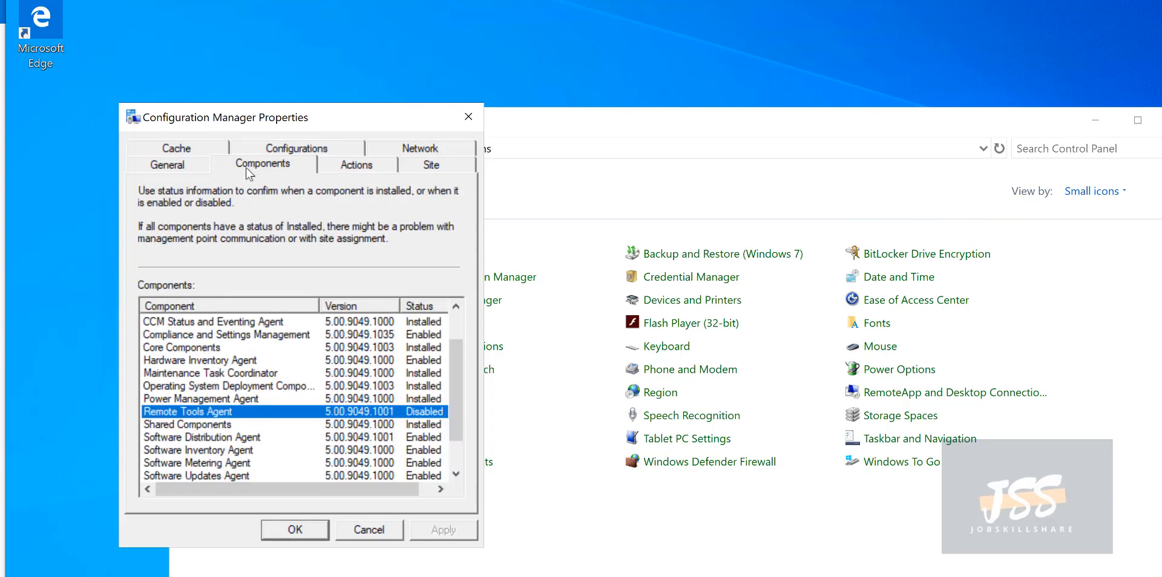
left_click(467, 121)
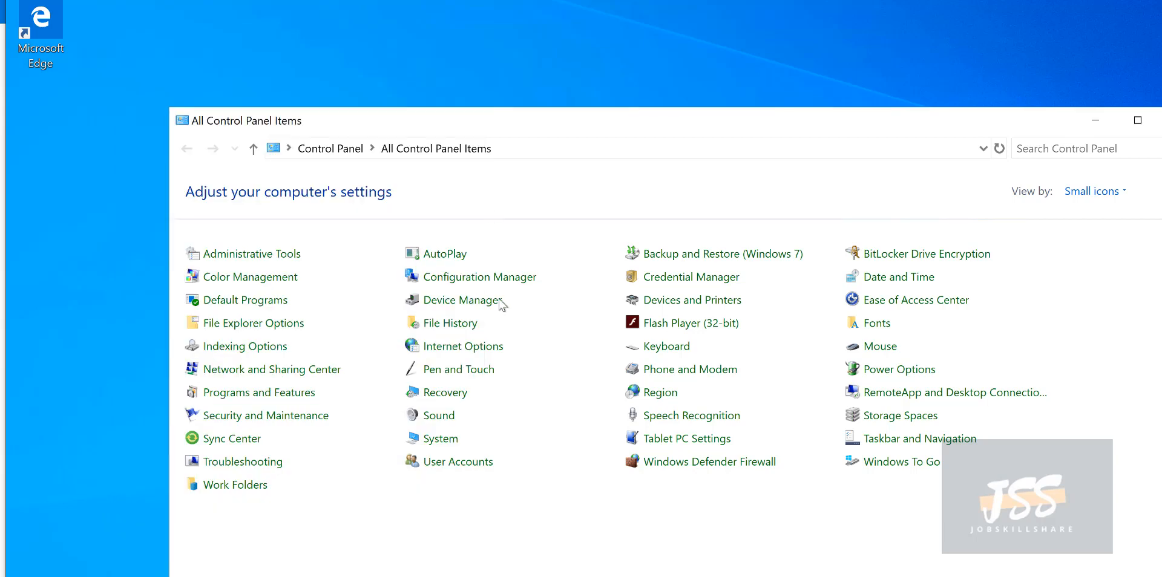
left_click(451, 281)
left_click(230, 18)
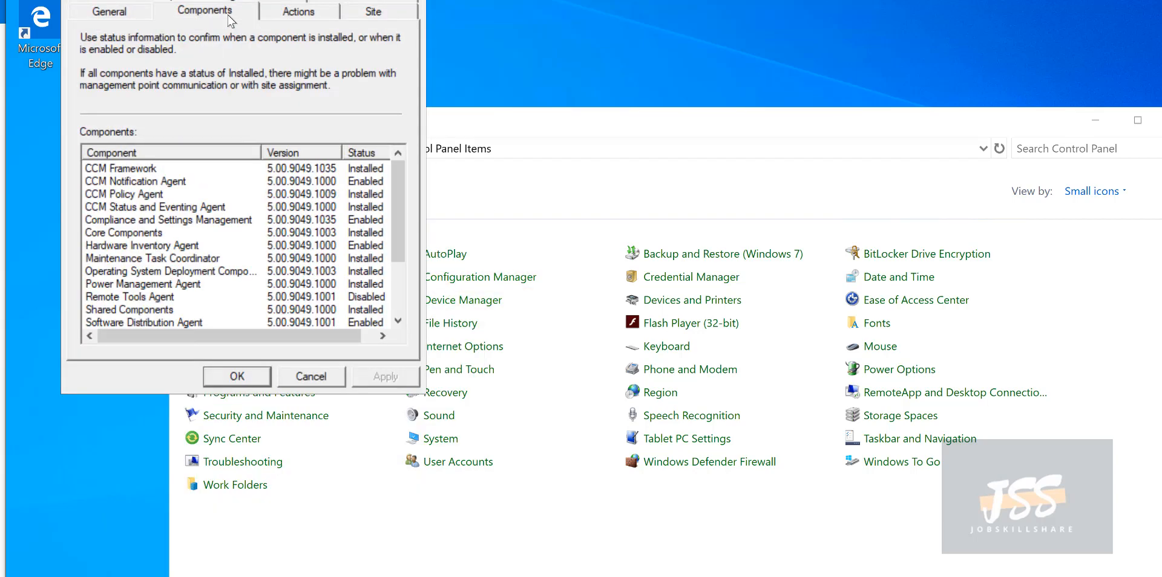
left_click(369, 296)
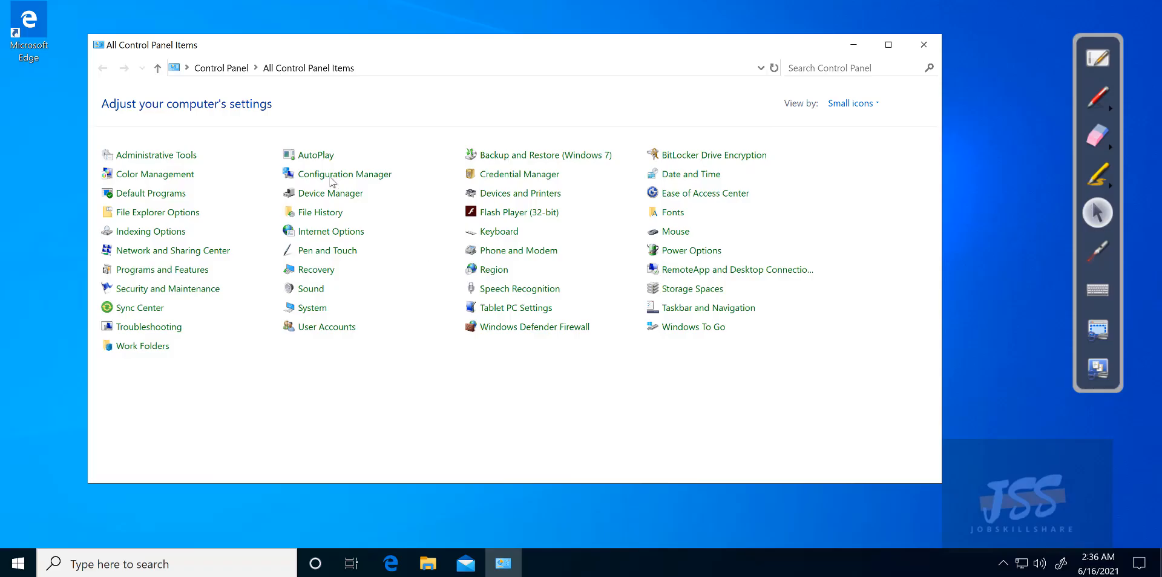
- Open the client's Configuration Manager properties once more, inspect the Remote Tools Agent component and dismiss the dialog
left_click(323, 176)
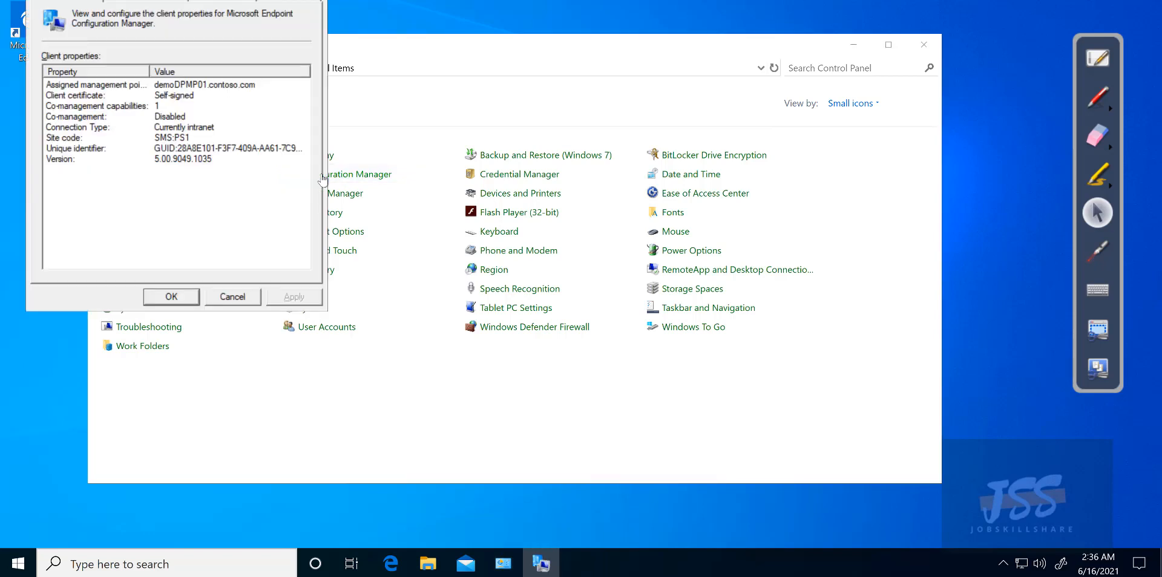
left_click_drag(135, 0, 188, 37)
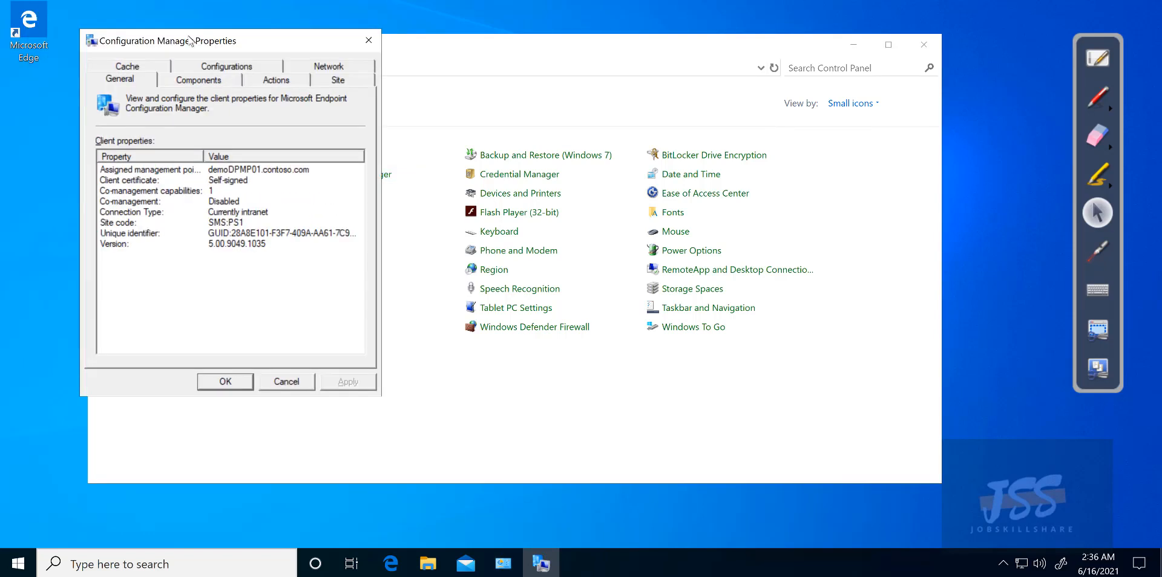
left_click(190, 83)
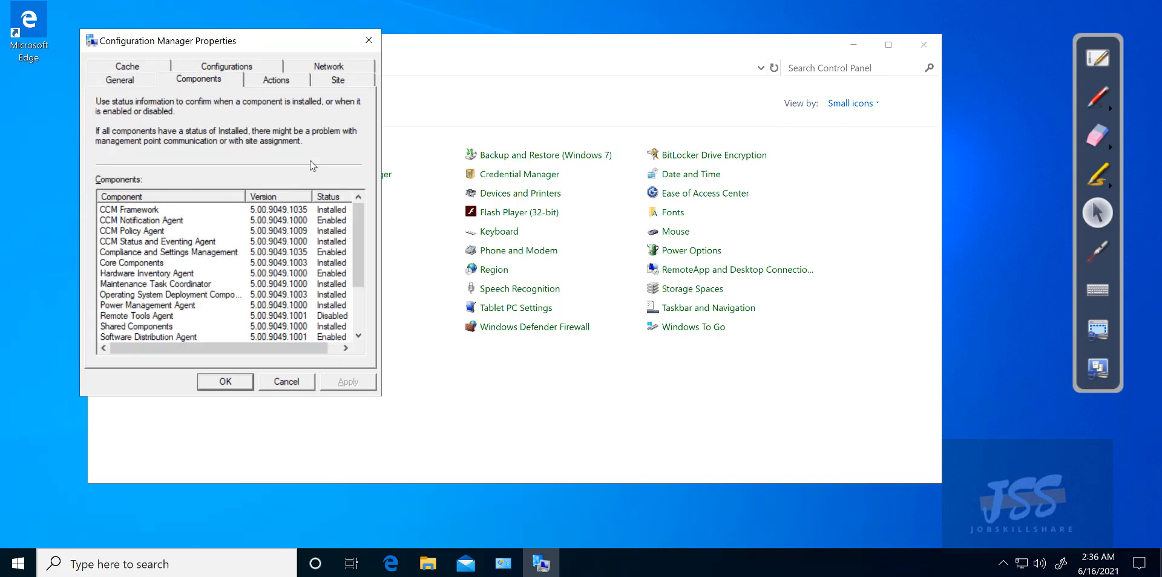
left_click_drag(365, 283, 365, 311)
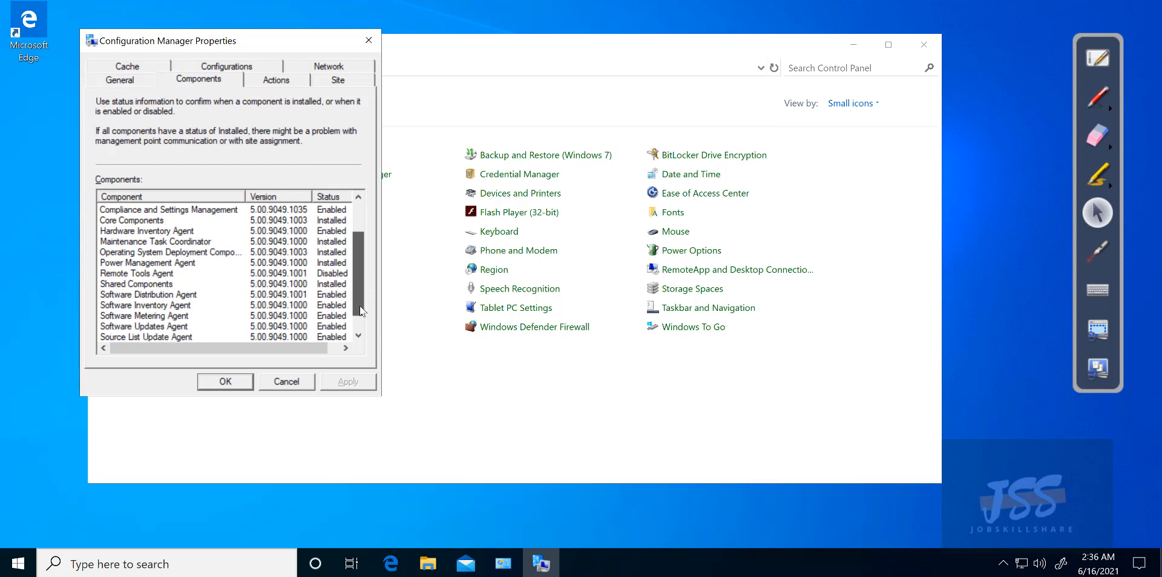
left_click(175, 276)
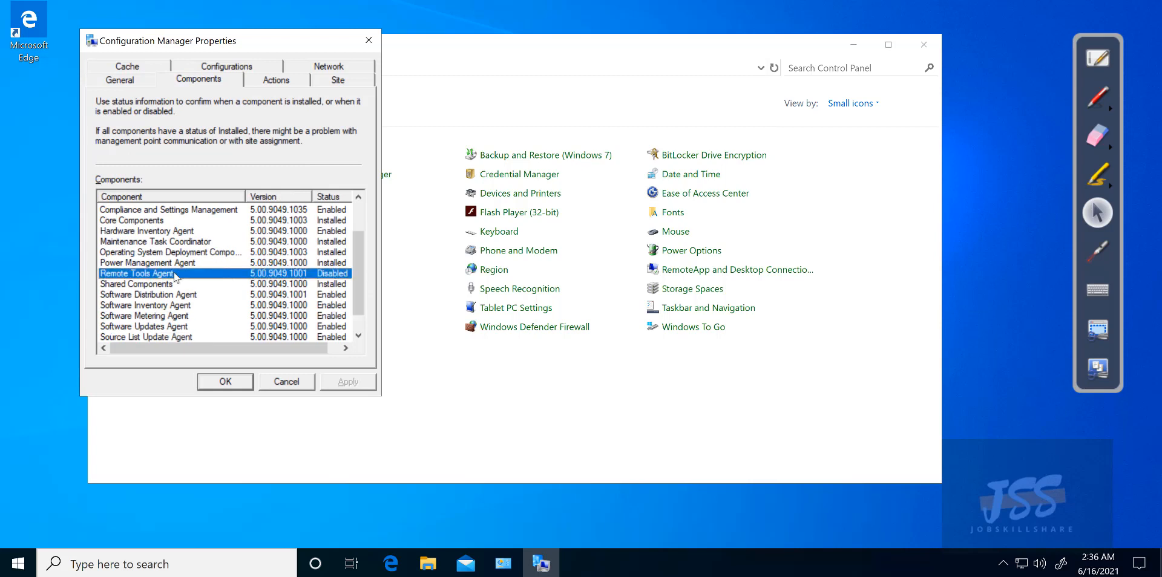
left_click(274, 384)
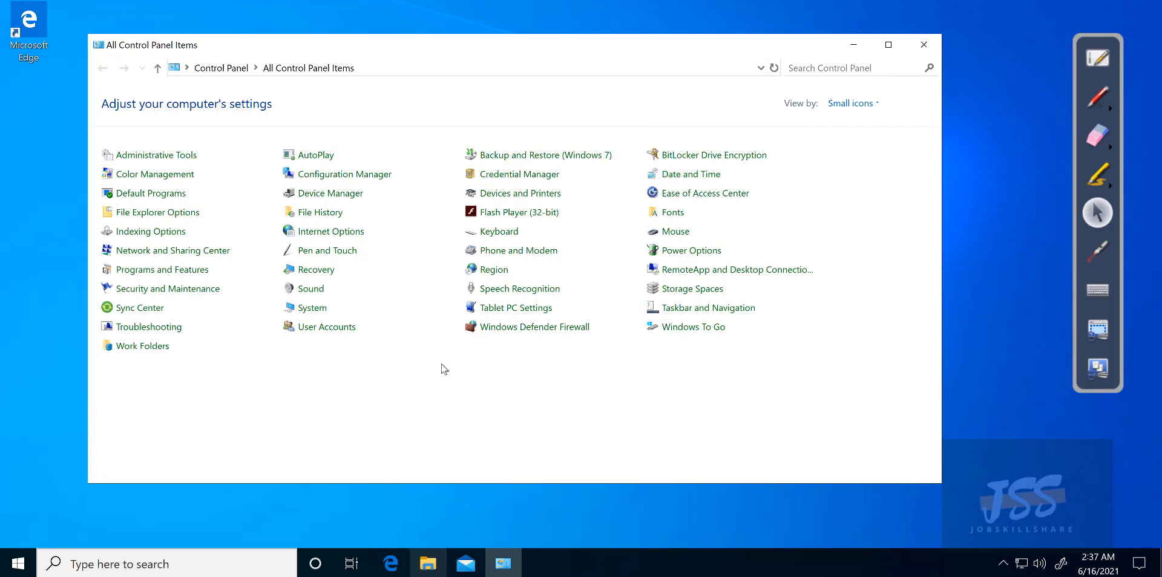
- Browse to the C:\Windows\ccmsetup folder on the client computer and look at its setup files
left_click(427, 571)
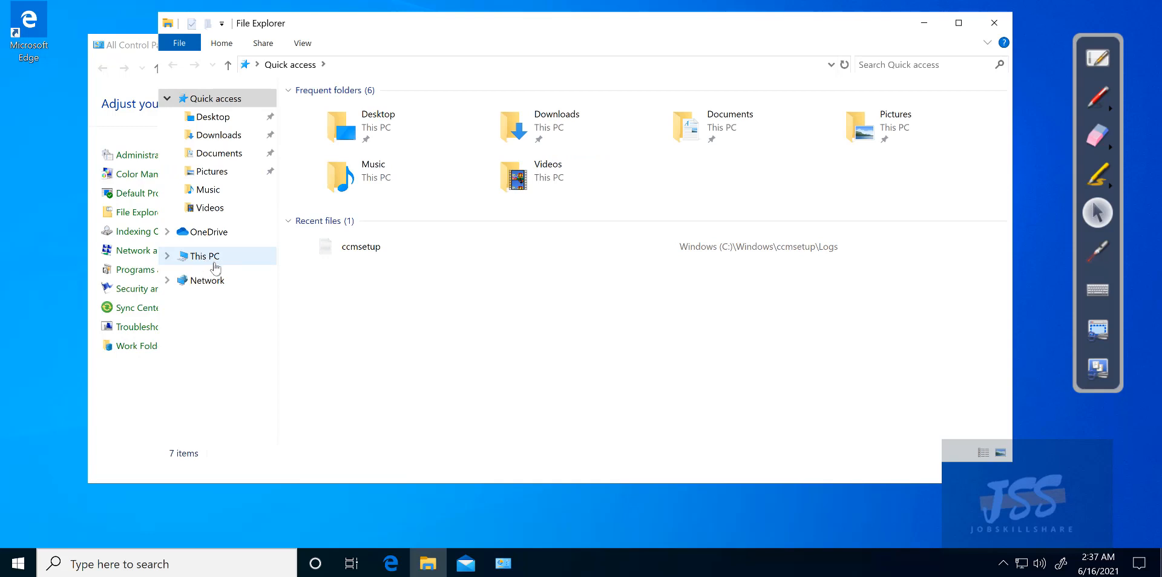
left_click(209, 257)
left_click(594, 273)
double_click(593, 272)
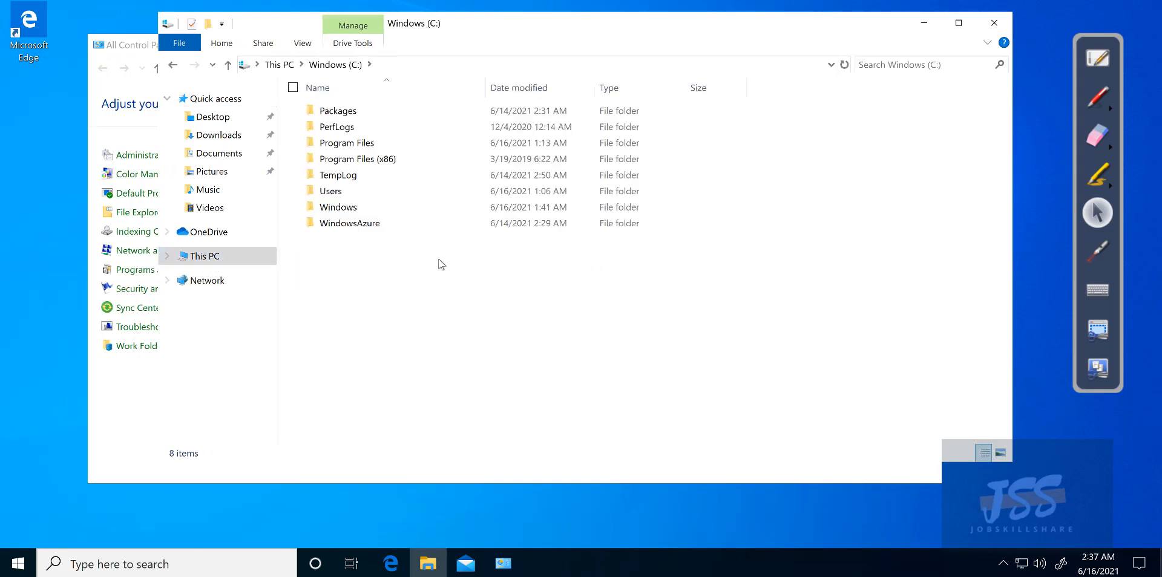
double_click(346, 207)
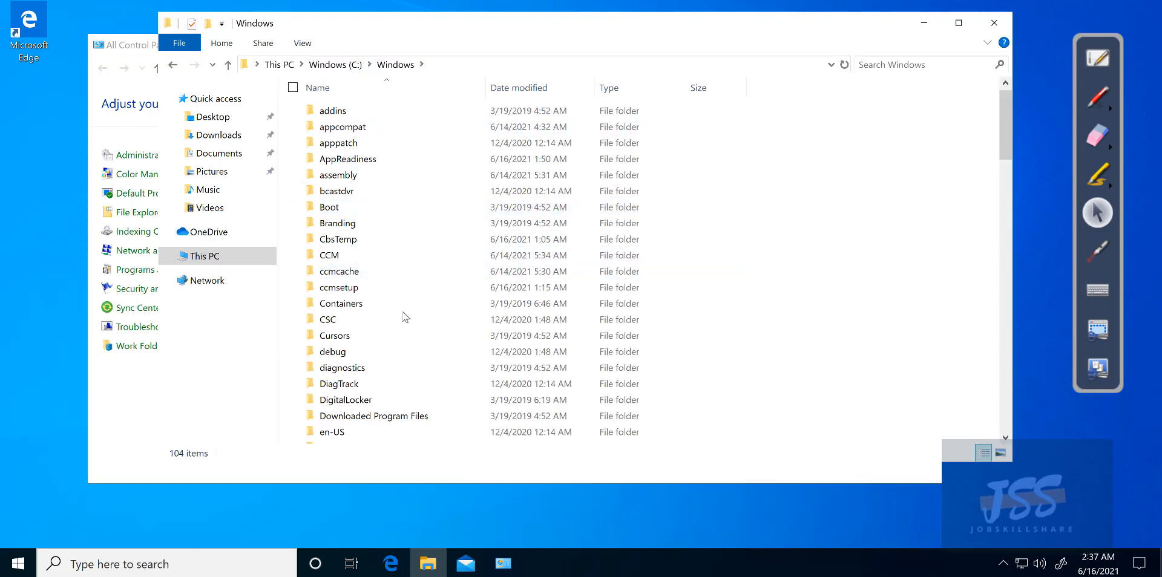
left_click(338, 290)
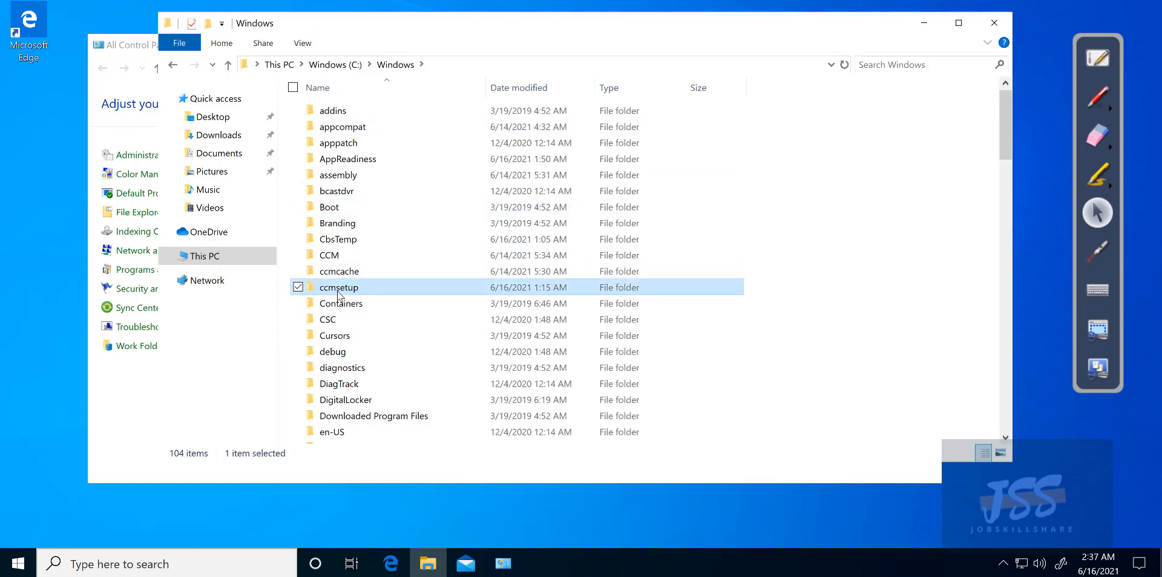
double_click(338, 289)
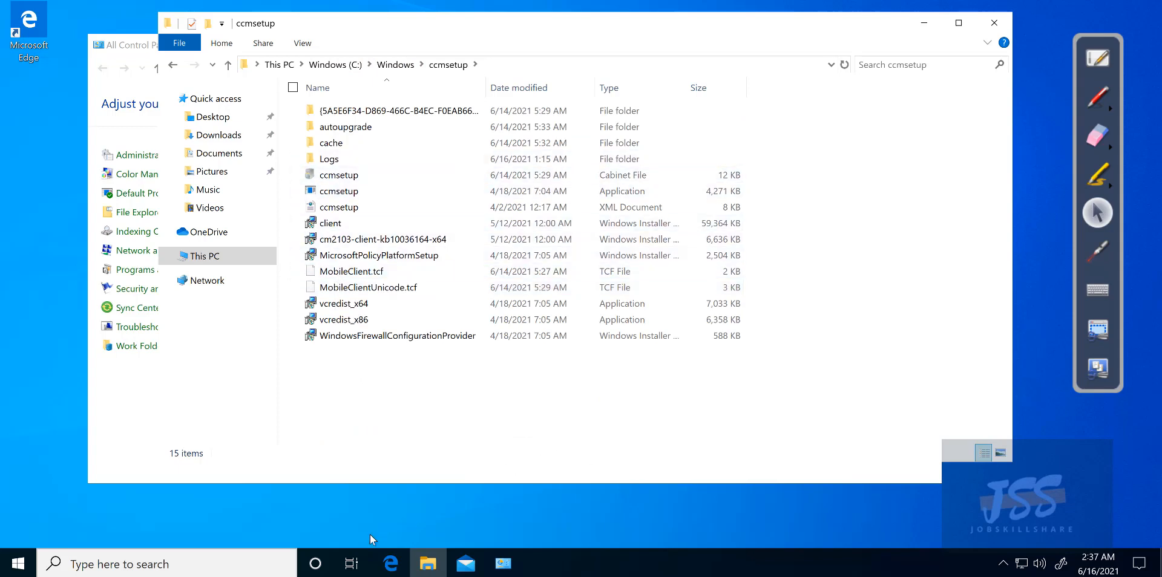
- Open Command Prompt as administrator and bring its window clear of the other open windows
left_click(232, 569)
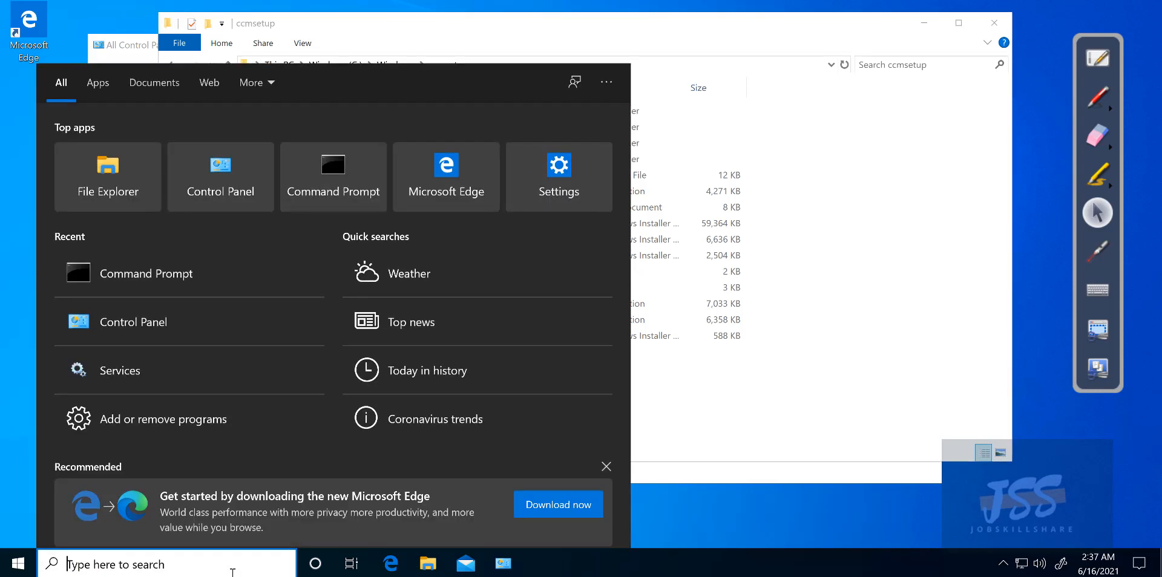
type("cmd")
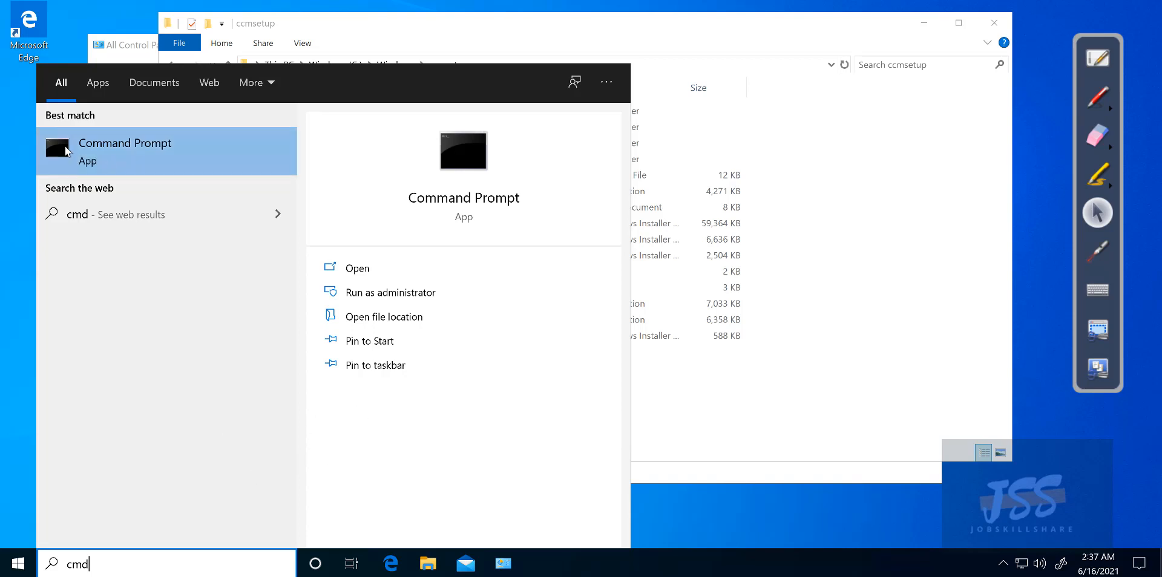
right_click(73, 147)
left_click(101, 165)
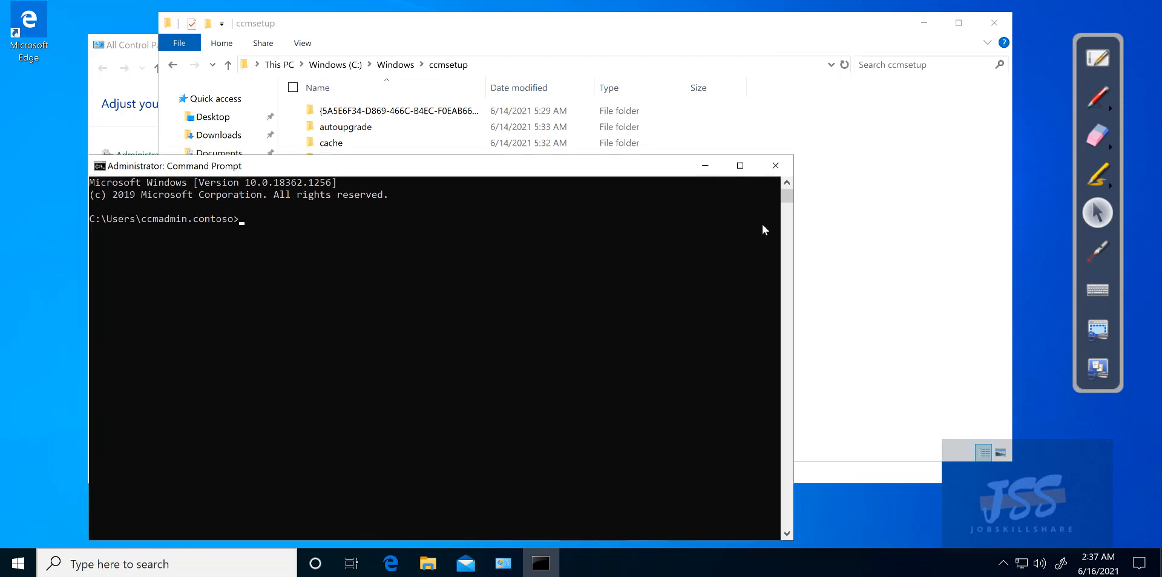
key("super+Right")
mouse_move(647, 164)
left_mouse_down()
mouse_move(618, 133)
mouse_move(572, 129)
left_mouse_up()
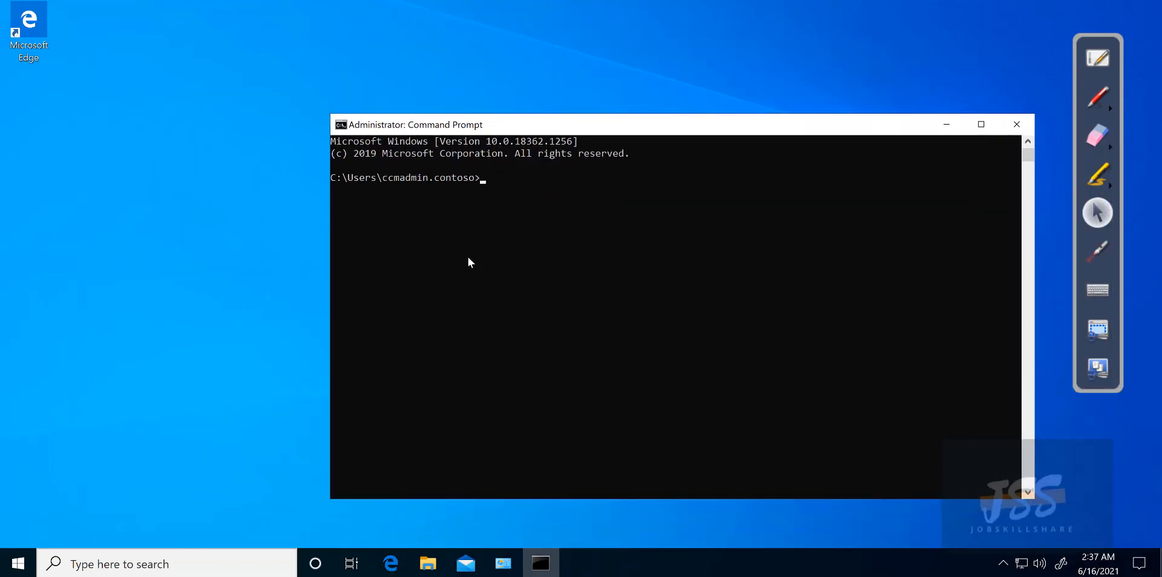
left_click(518, 229)
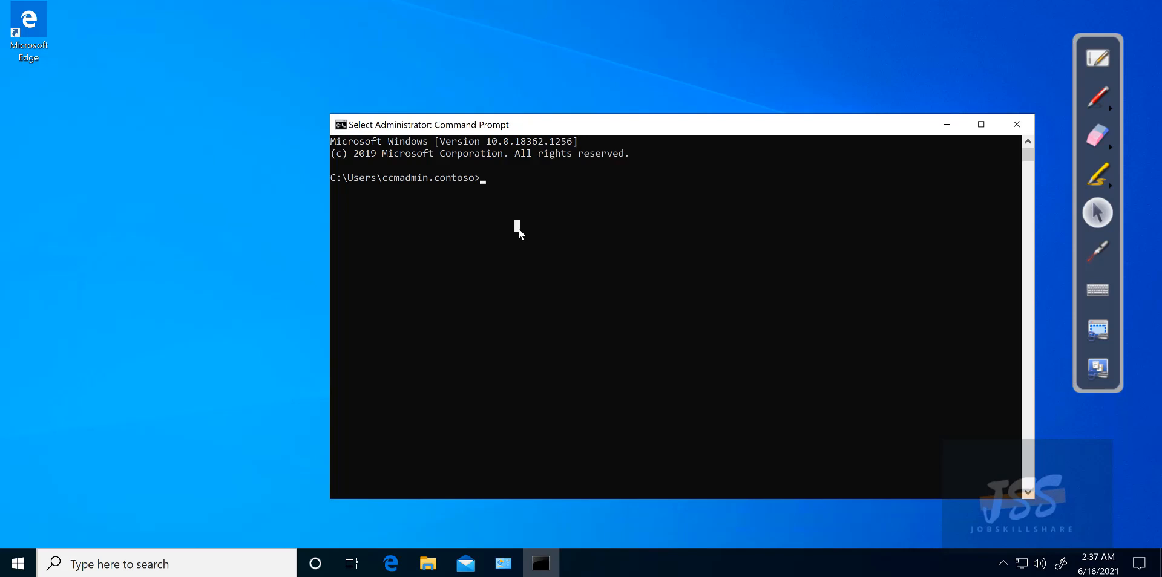
- Change to c:\windows\ccmsetup, uninstall the client with "ccmsetup.exe /uninstall" and close the command window
type("cd ")
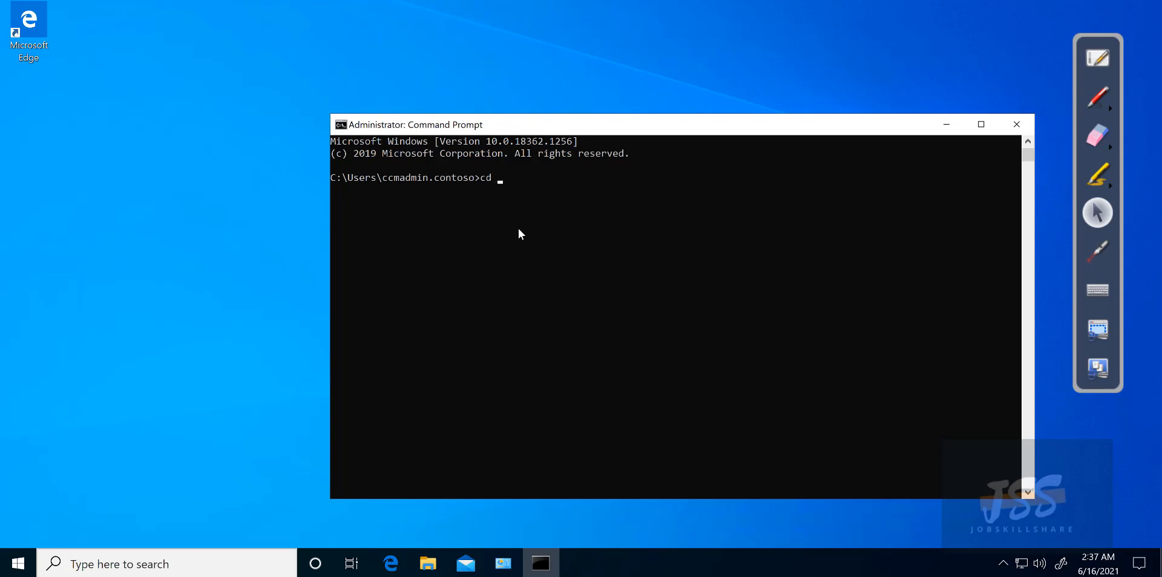
type("c:\\windows\\ccmsetup")
key("Return")
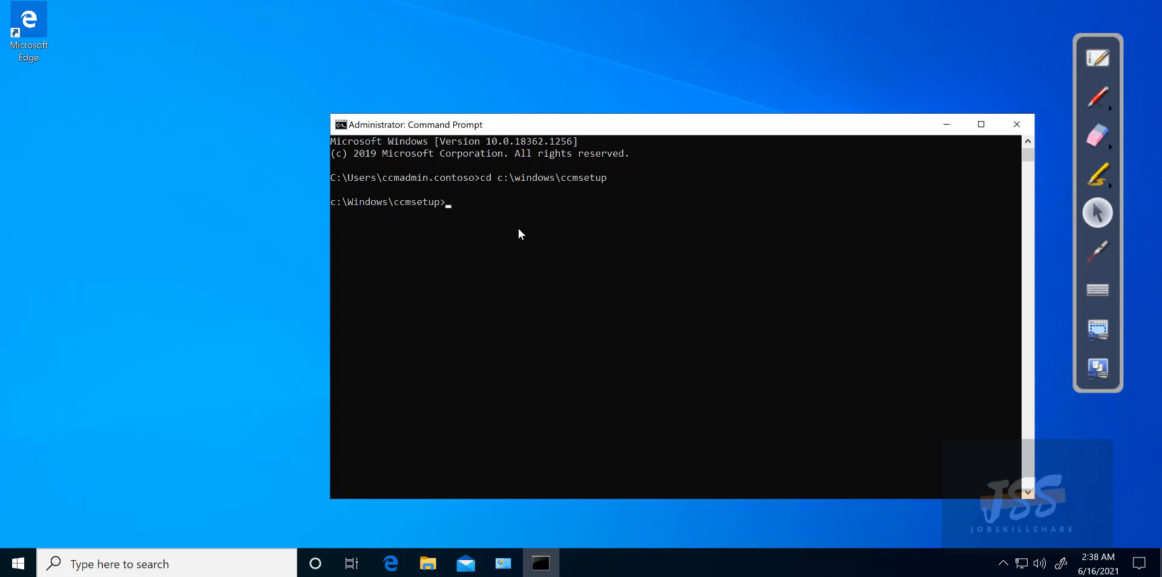
type("ccmsetup.exe /unin")
type("stall")
key("Return")
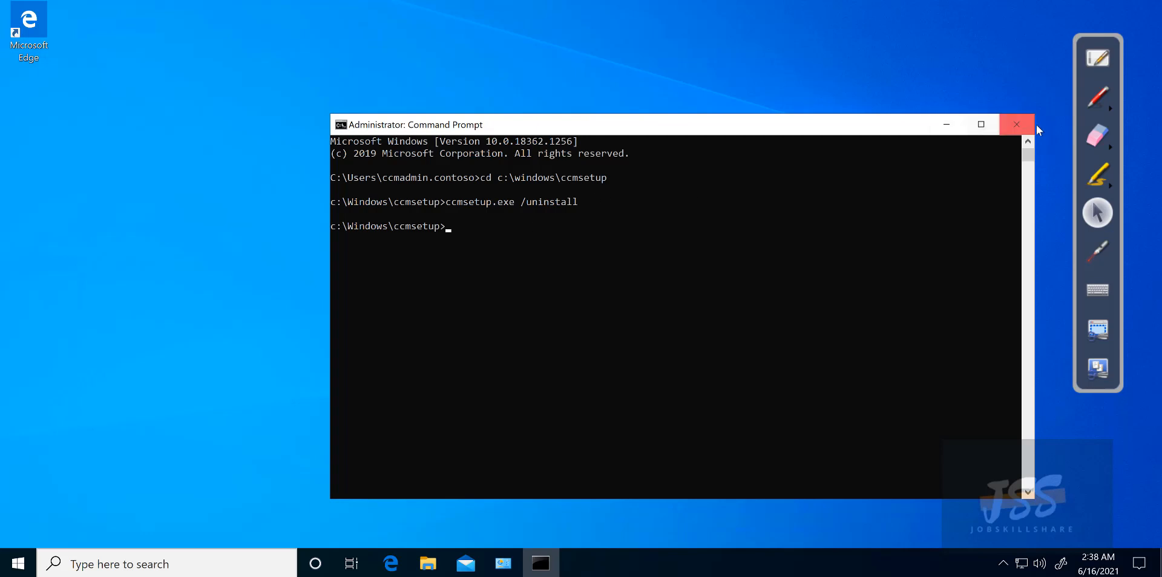
left_click(1016, 124)
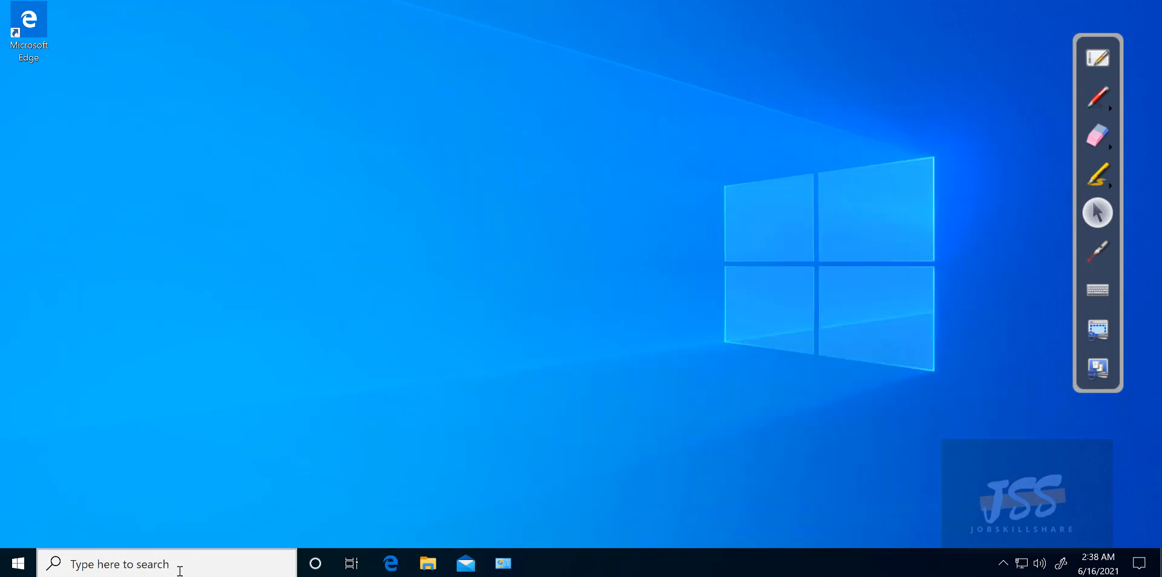
- Check Control Panel for the Configuration Manager item and inspect what is left in C:\Windows\ccmsetup
left_click(180, 568)
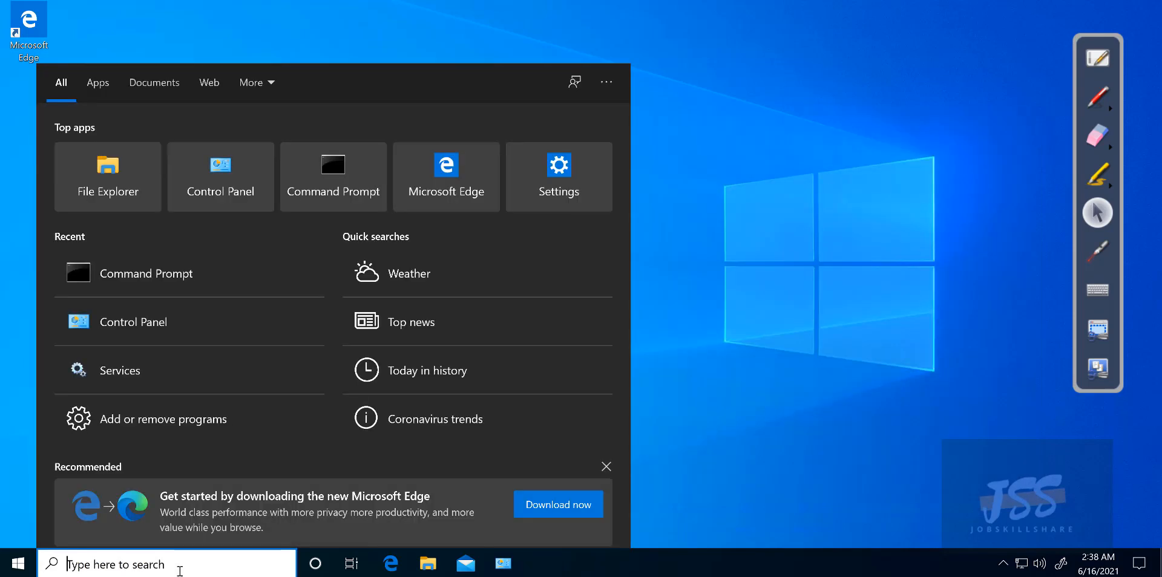
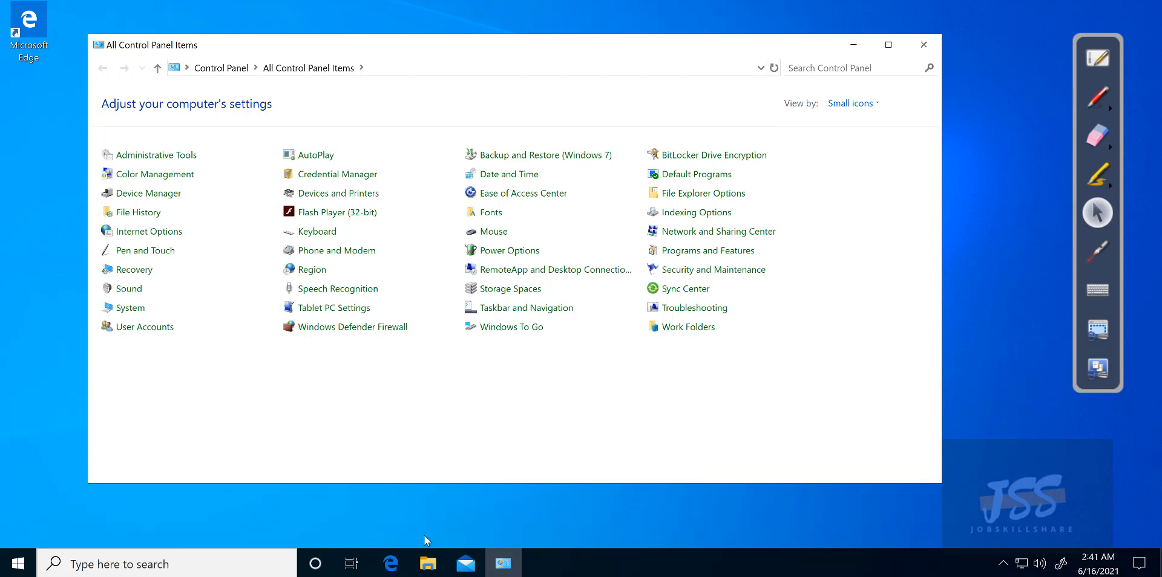
left_click(429, 562)
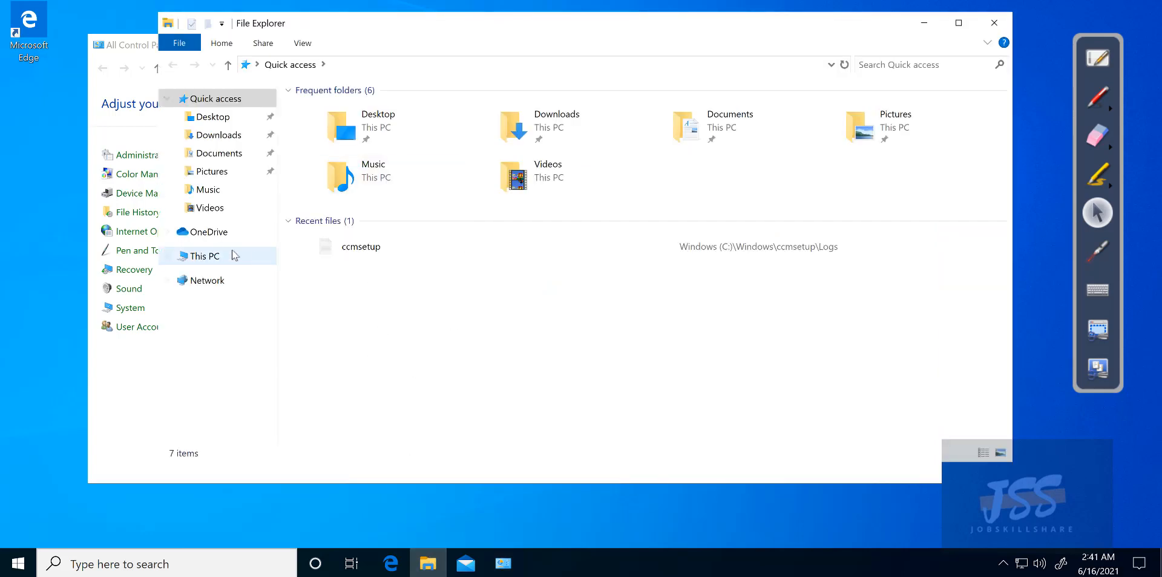
left_click(212, 257)
double_click(547, 272)
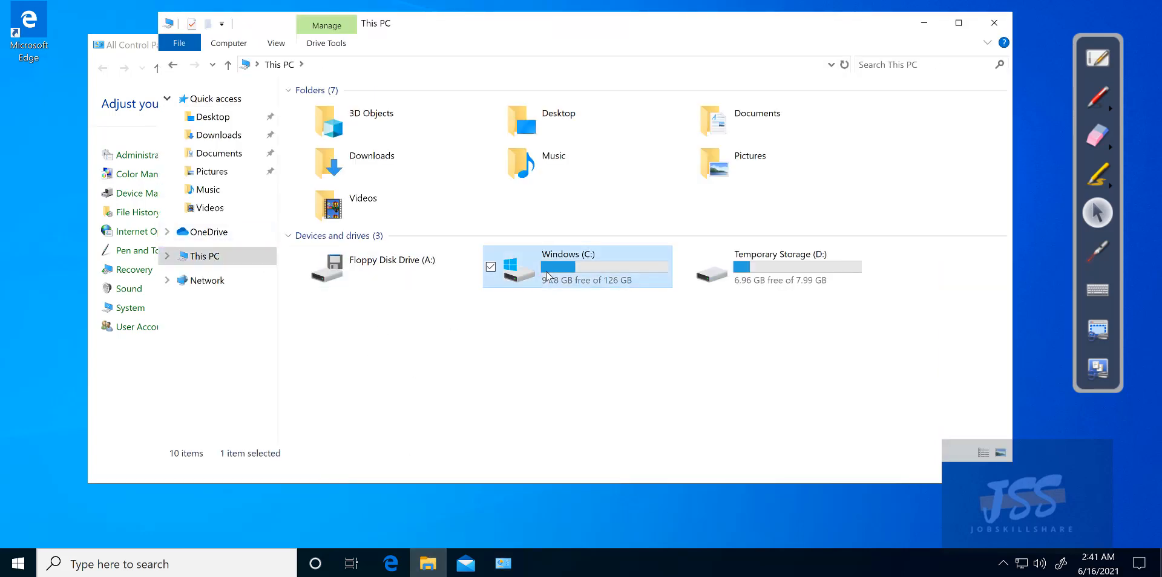
double_click(344, 207)
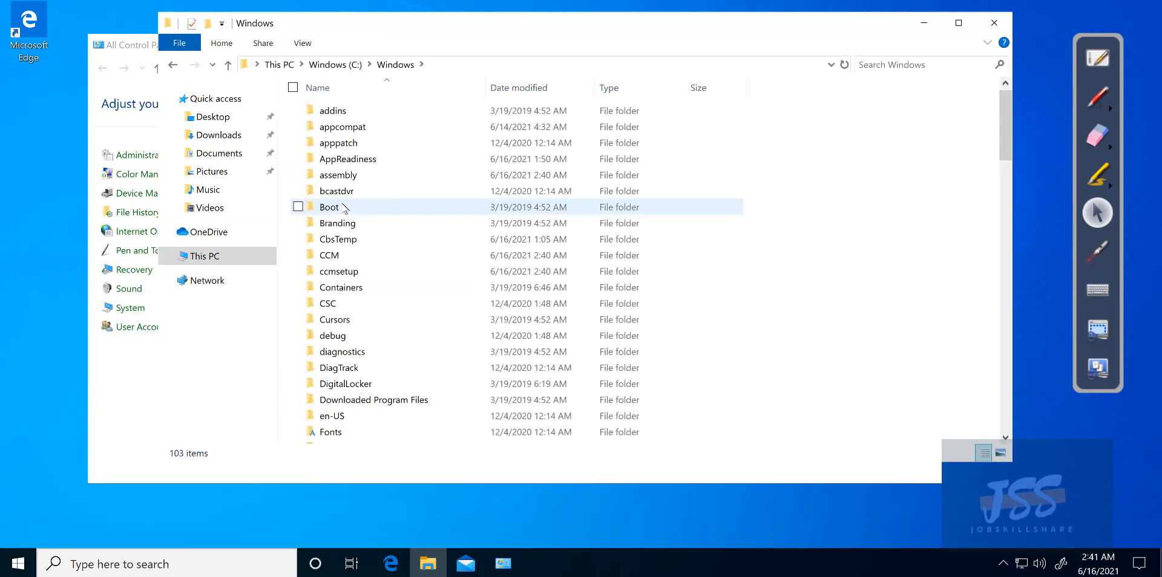
left_click(352, 276)
double_click(351, 273)
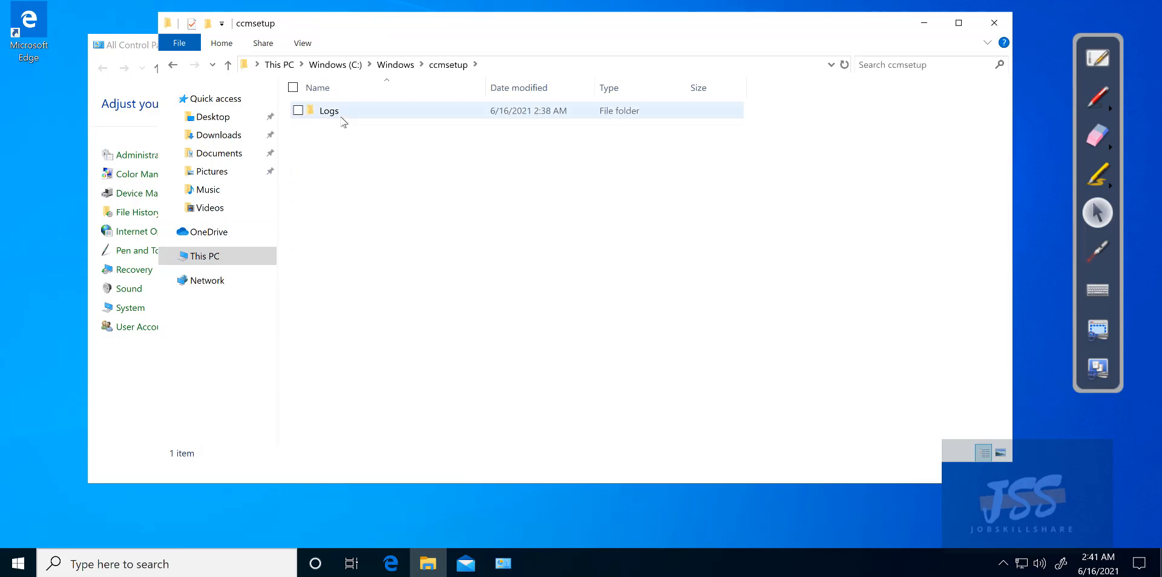
- Delete the ccmsetup folder from C:\Windows
left_click(396, 64)
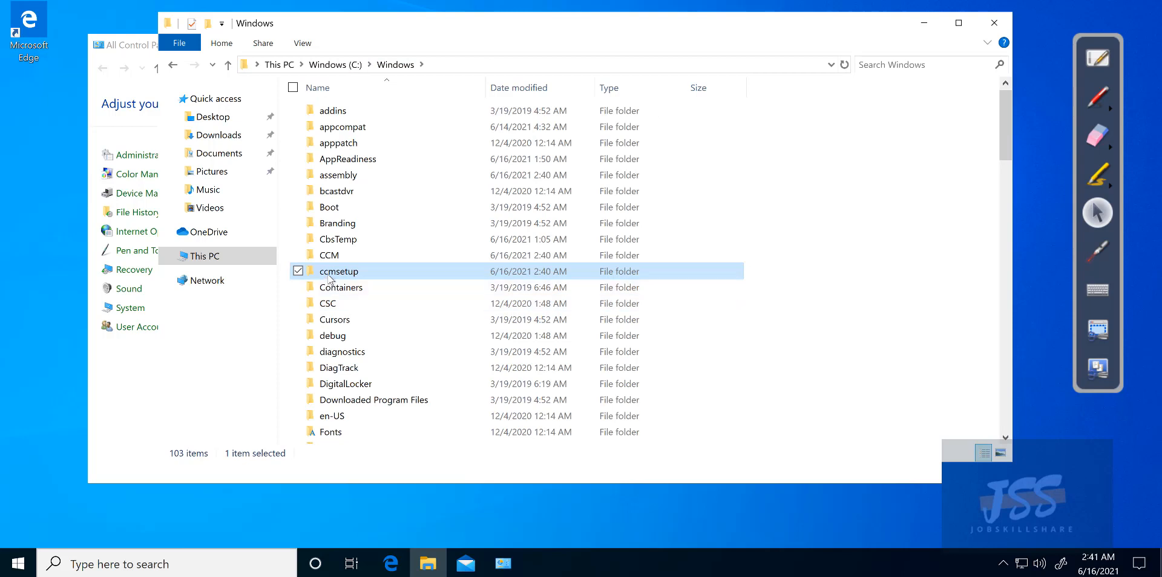
right_click(328, 275)
left_click(236, 225)
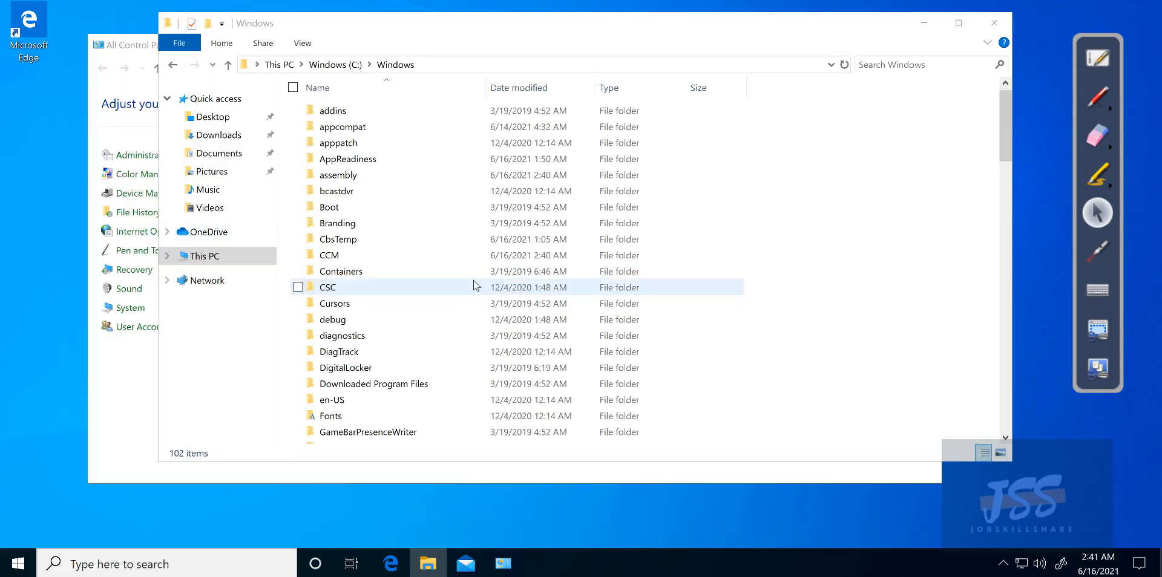
- Browse to the Program Files\Microsoft Configuration Manager folder on the site server share \\demops01\c$
left_click(466, 64)
type("\\\\")
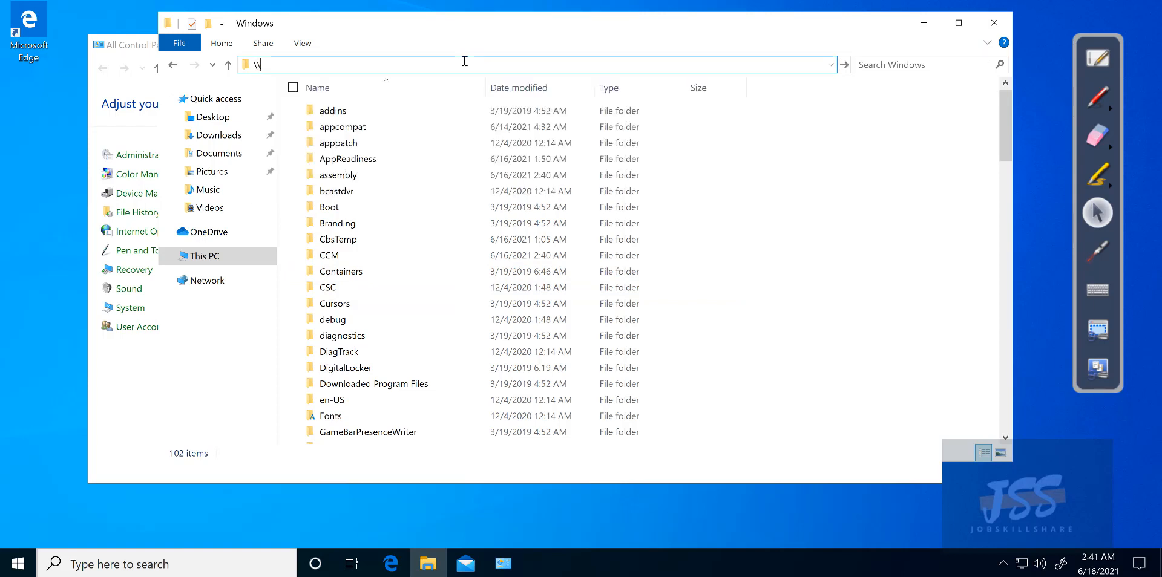
type("demops01\\c$")
key("Return")
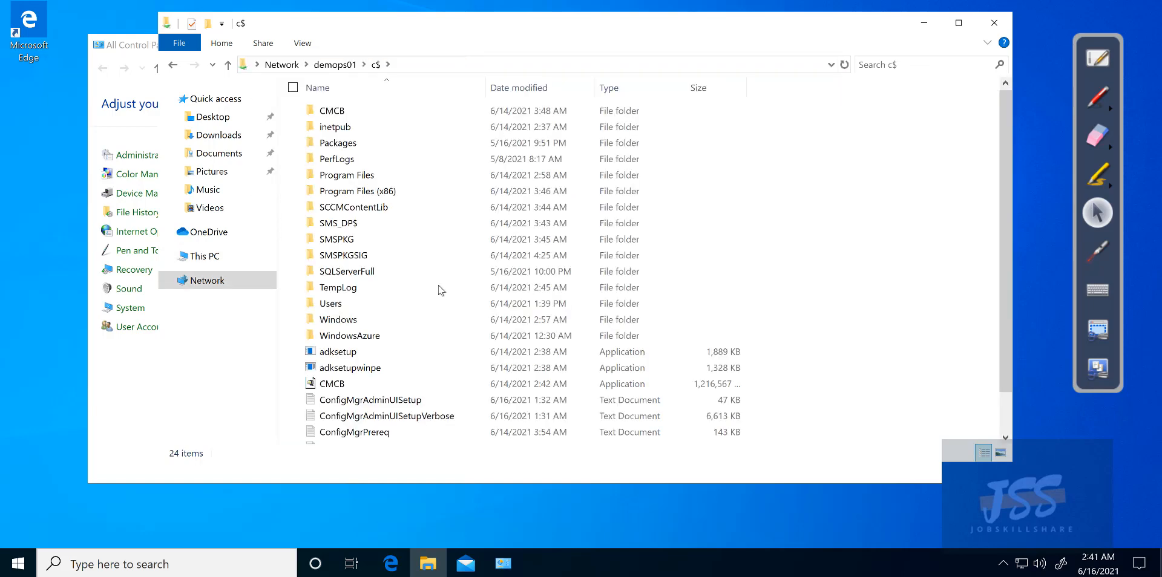
double_click(401, 175)
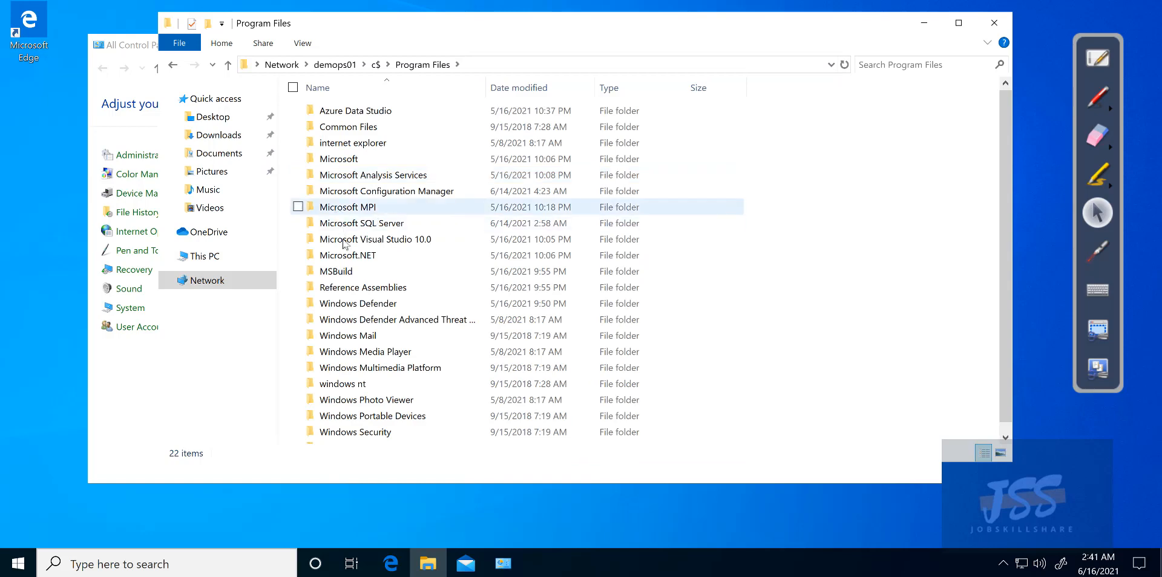
double_click(345, 191)
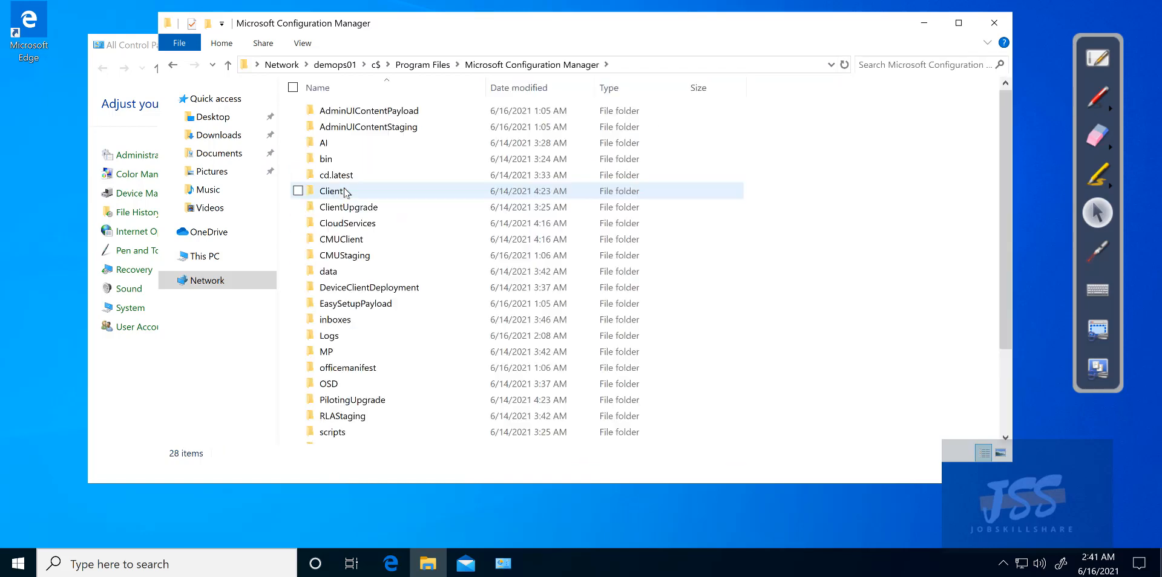
- Copy the Client folder from the site server to the client computer's desktop
left_click(330, 193)
right_click(331, 193)
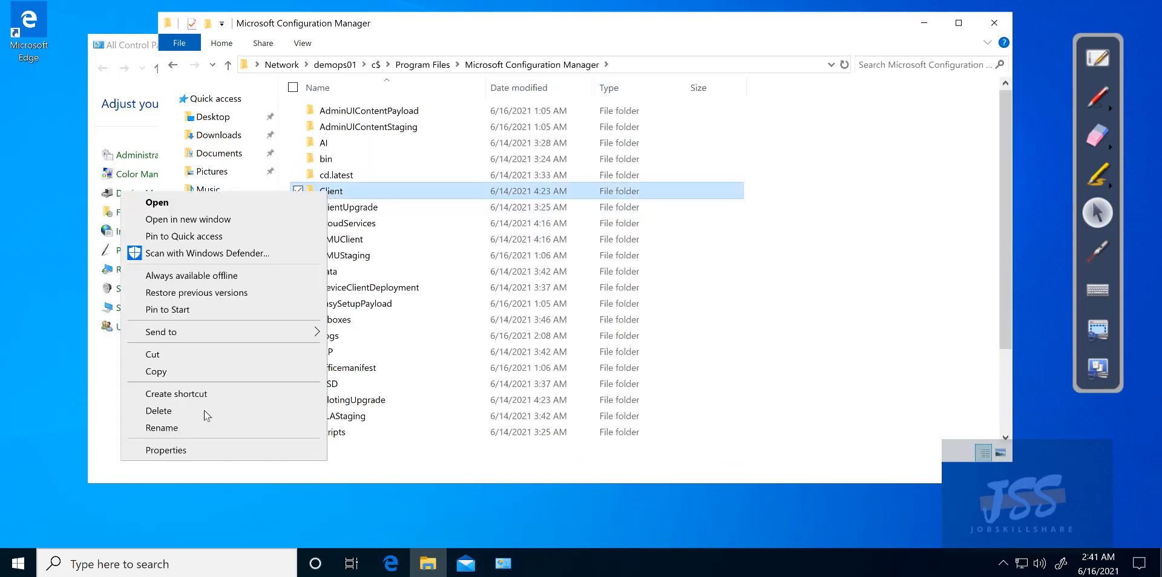
left_click(189, 371)
right_click(15, 160)
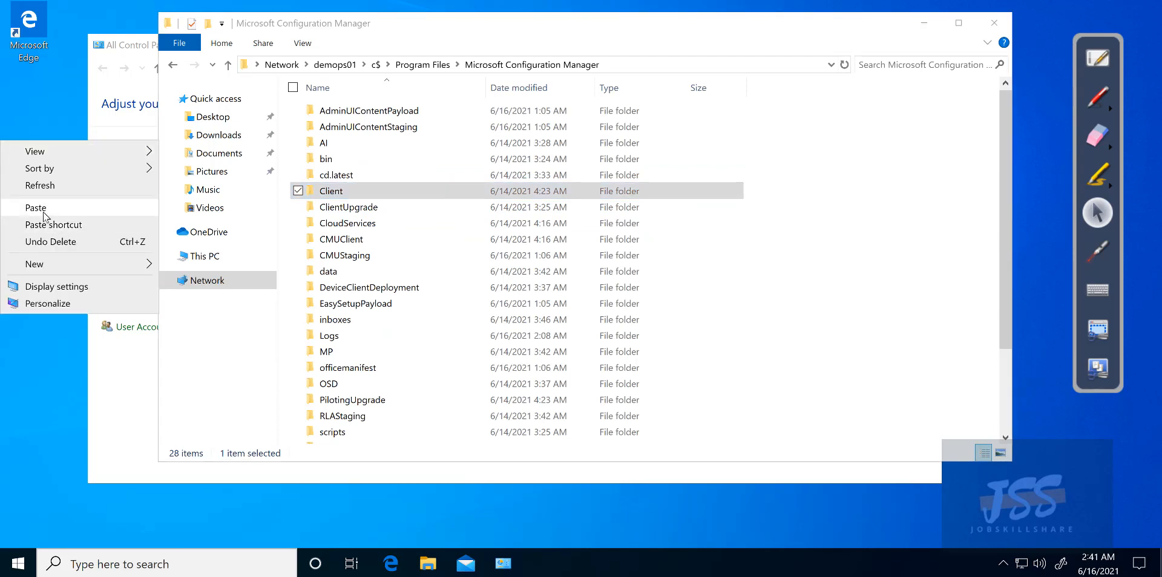
left_click(36, 207)
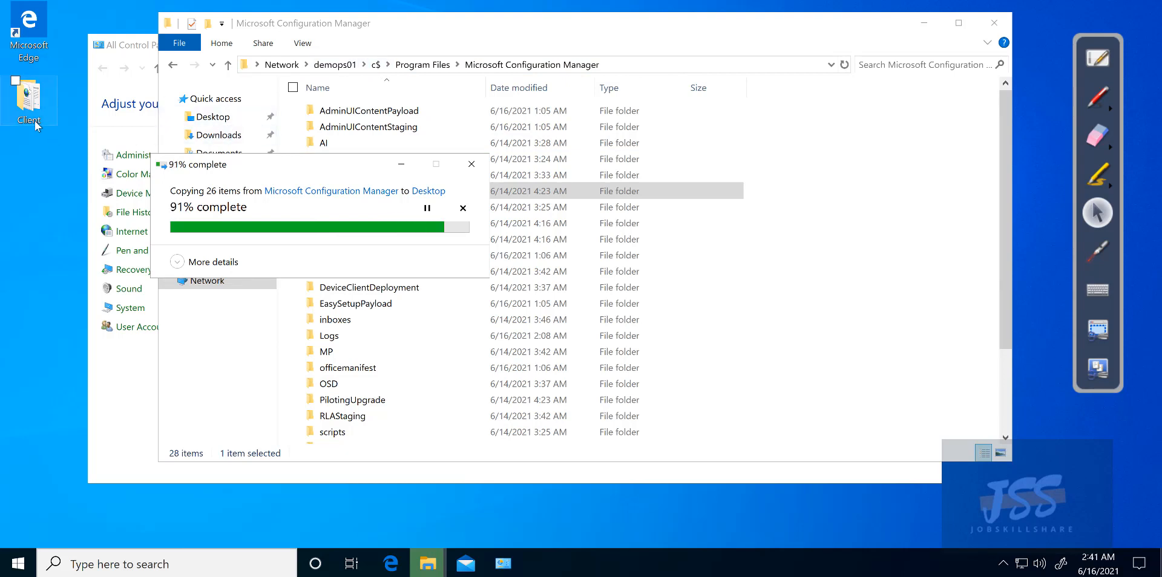
mouse_move(37, 124)
left_mouse_down()
mouse_move(35, 176)
mouse_move(36, 124)
left_mouse_up()
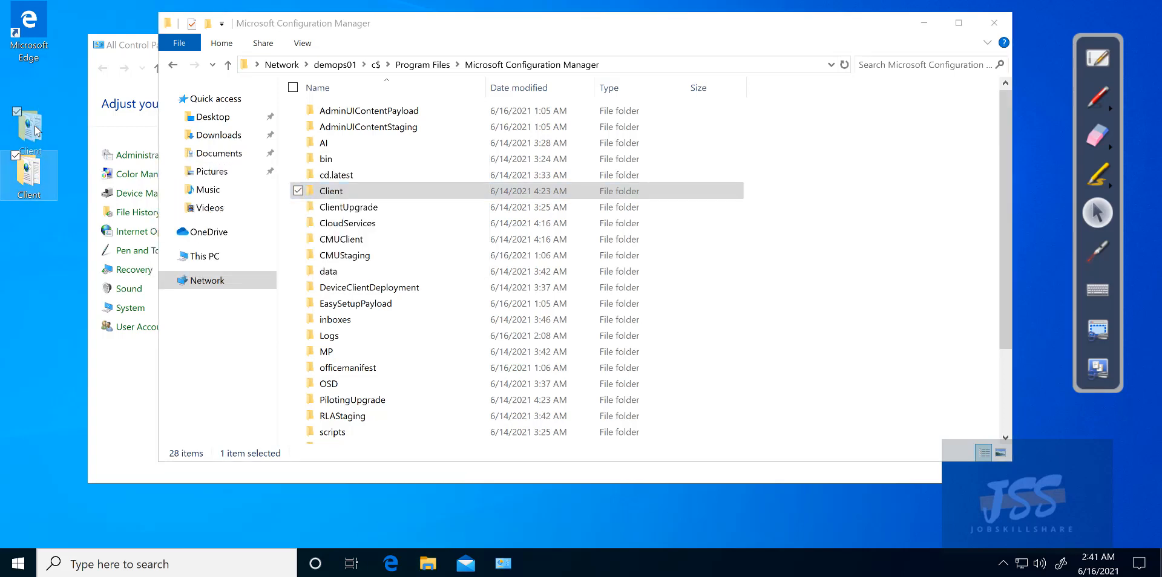
- Run the ccmsetup application from the desktop's Client folder as administrator and close the folder windows
double_click(34, 124)
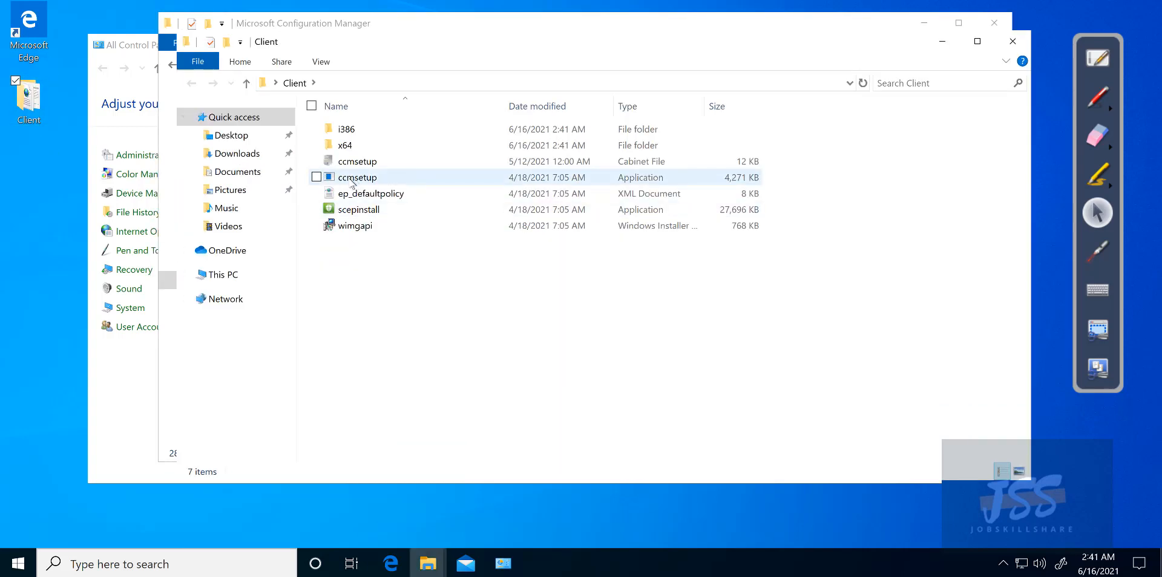
left_click(353, 181)
right_click(353, 181)
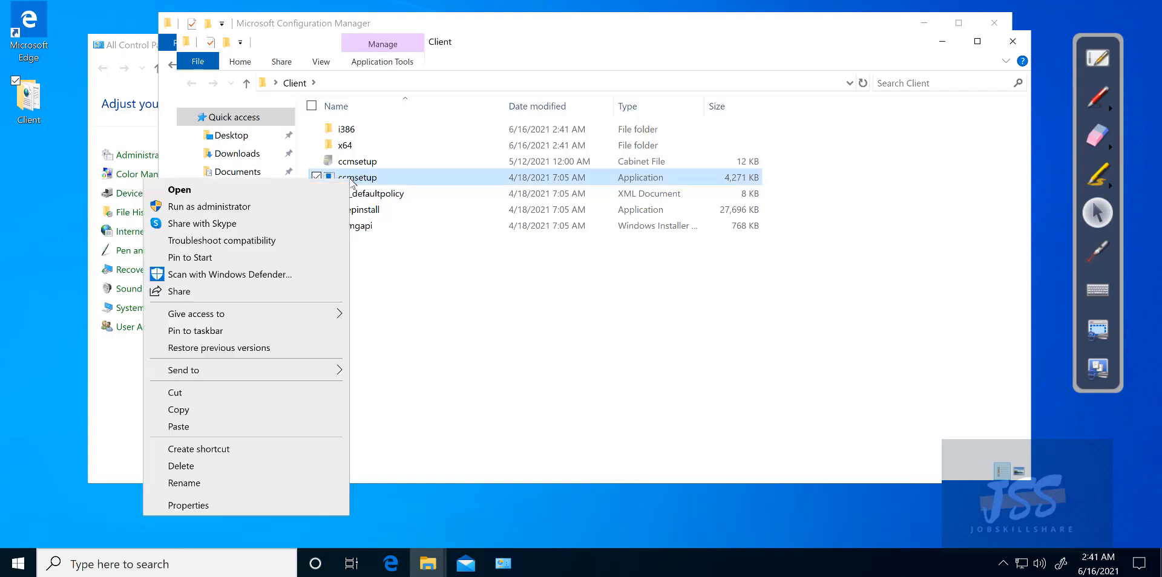
left_click(241, 208)
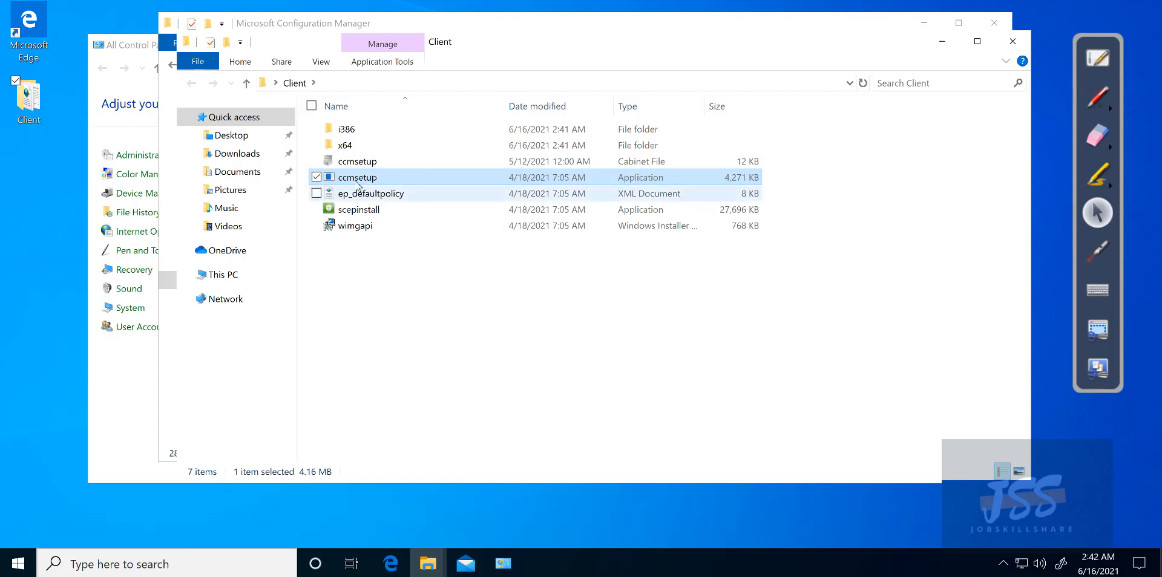
left_click(994, 24)
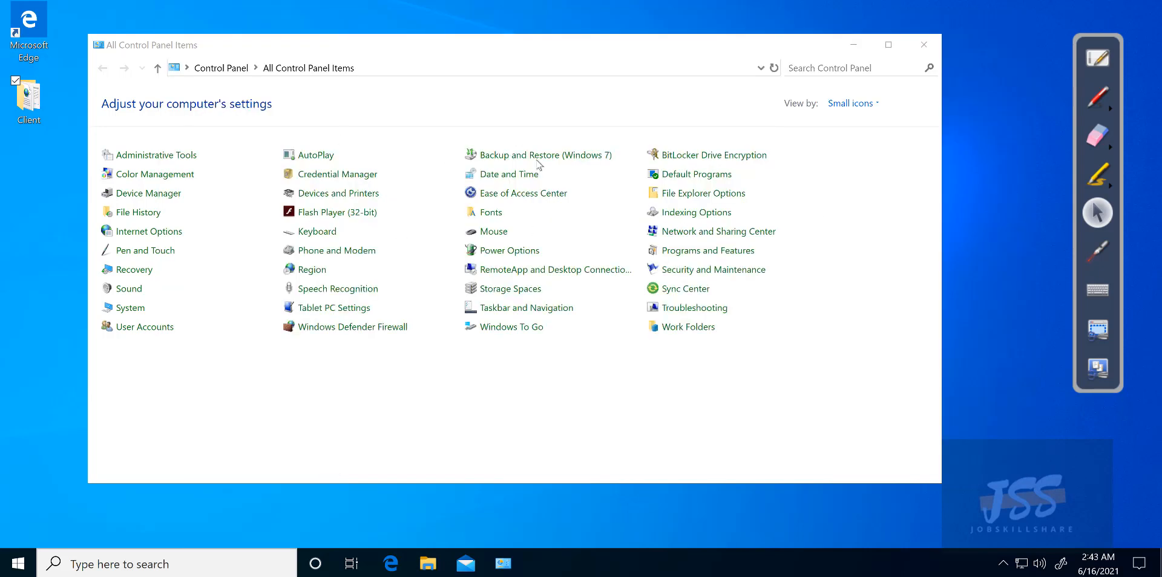
- Open Task Manager to check the processes for ccmsetup.exe
right_click(550, 572)
left_click(592, 493)
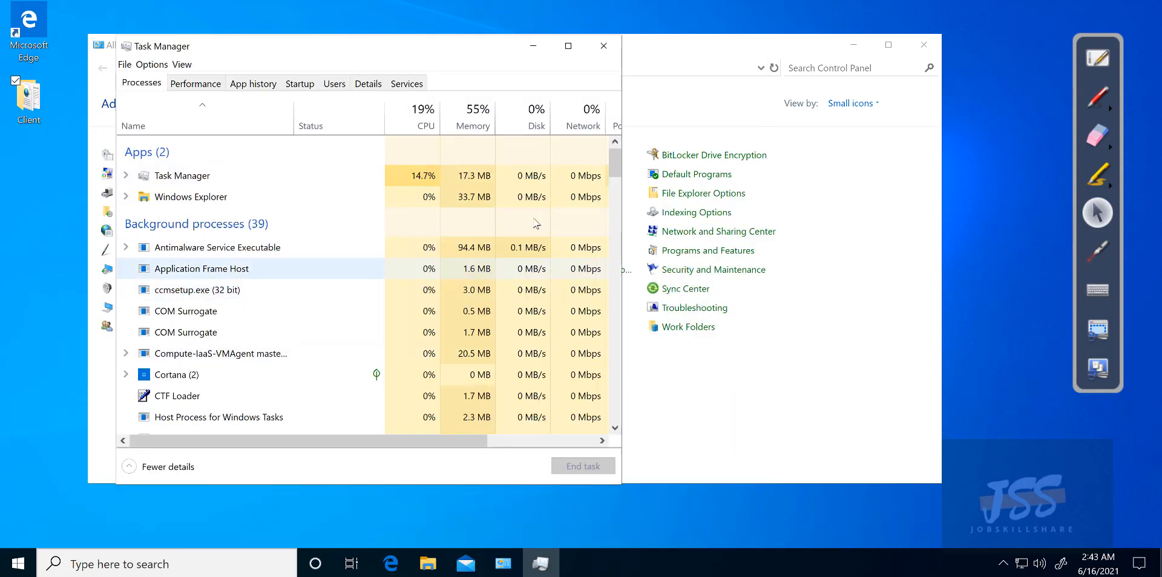
- Close Task Manager, reopen Control Panel and open the Configuration Manager client properties
left_click(603, 45)
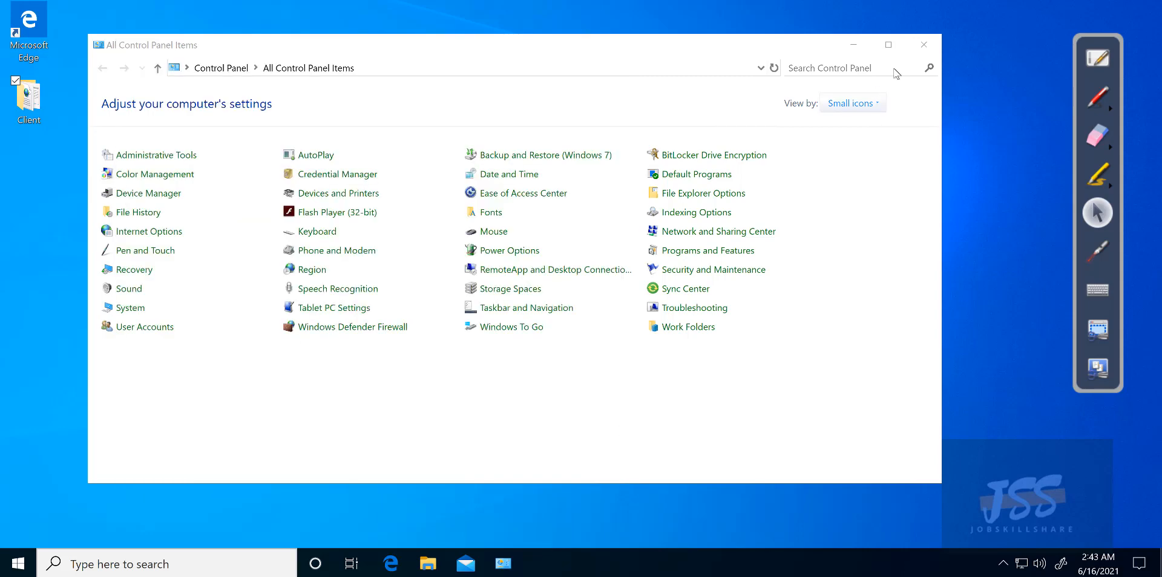
left_click(924, 44)
left_click(110, 556)
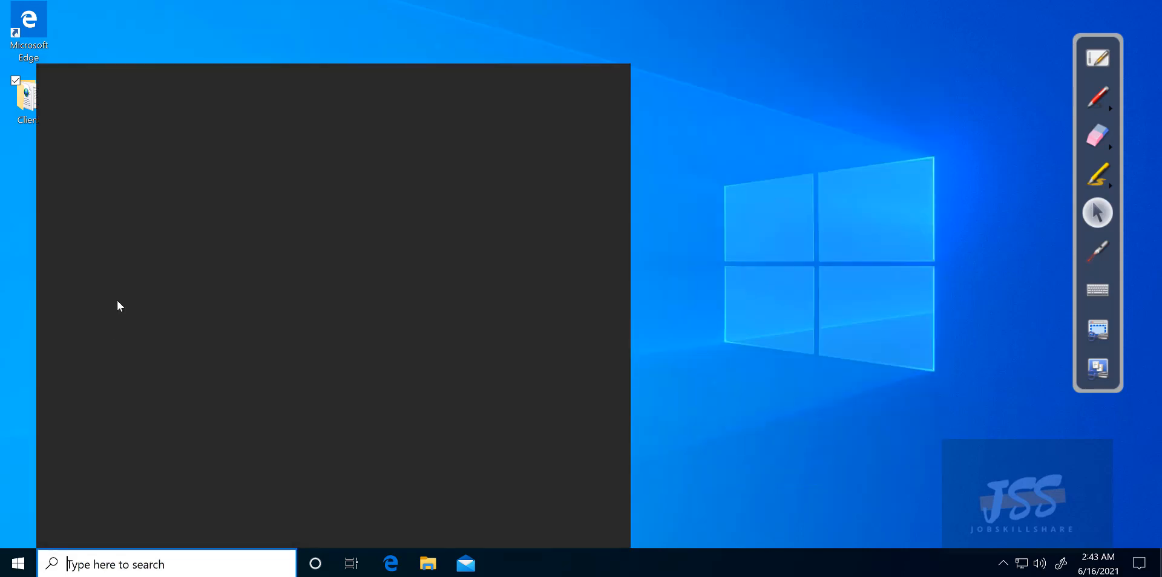
left_click(127, 281)
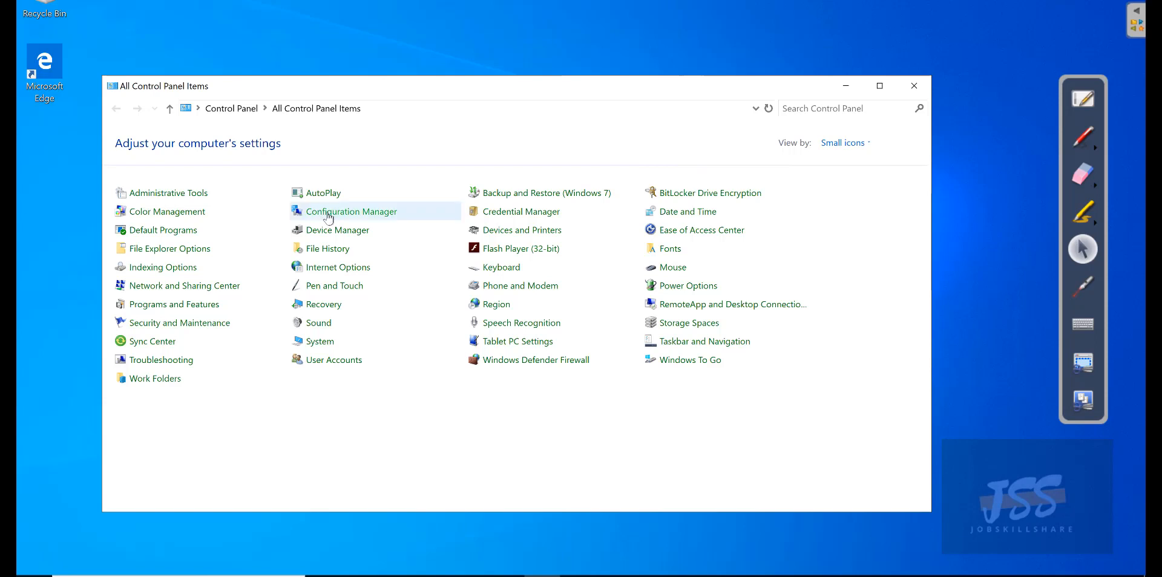
left_click(328, 213)
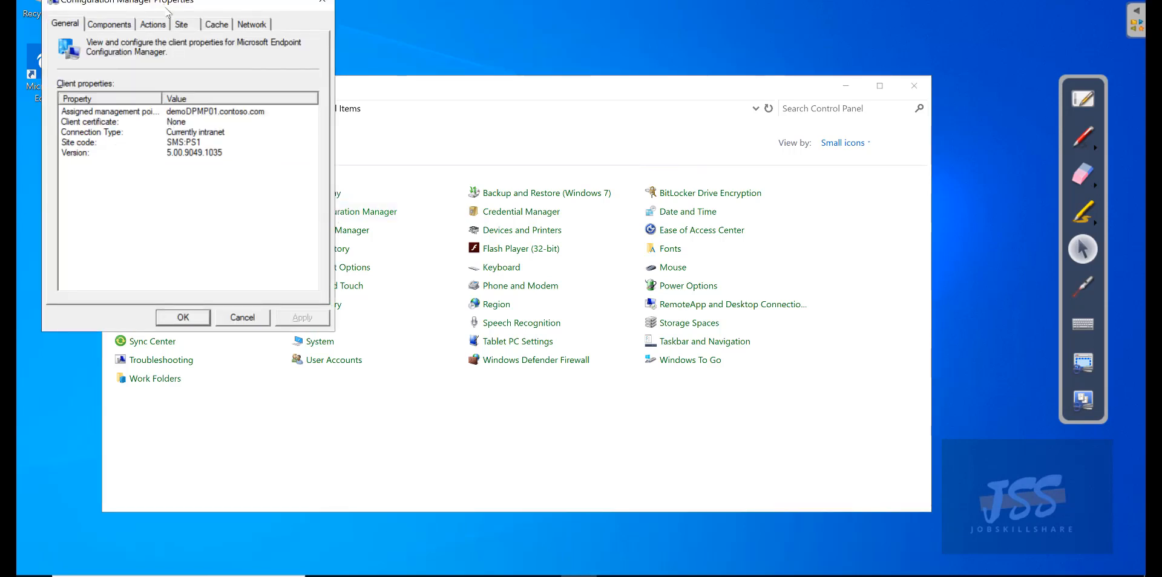
left_click_drag(168, 9, 235, 104)
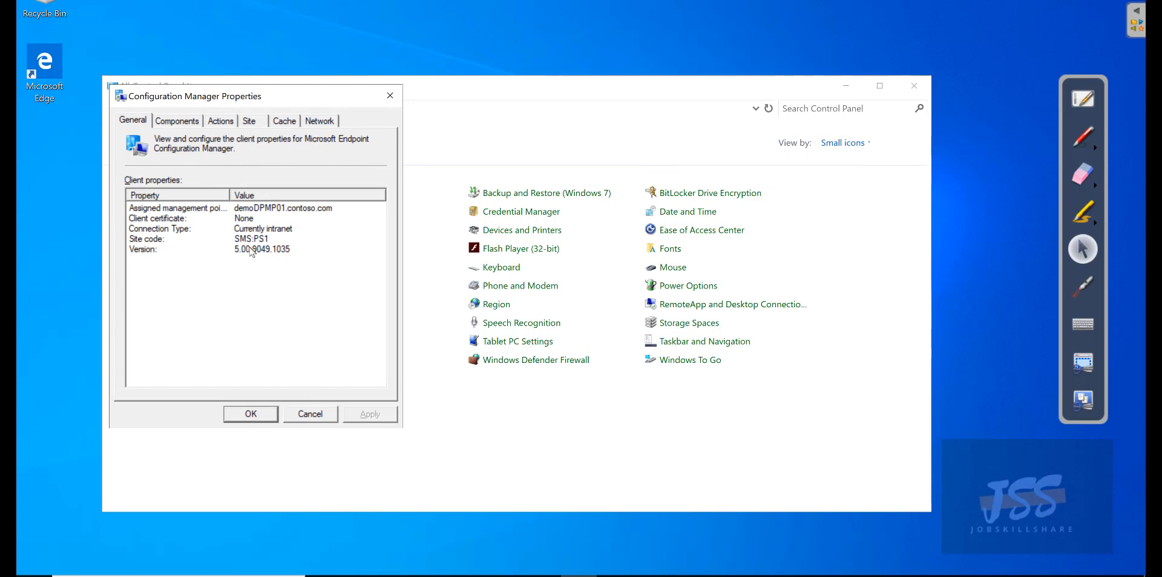
- Check the Remote Tools Agent in the client's component list and the assigned site code, and close the properties
left_click(177, 121)
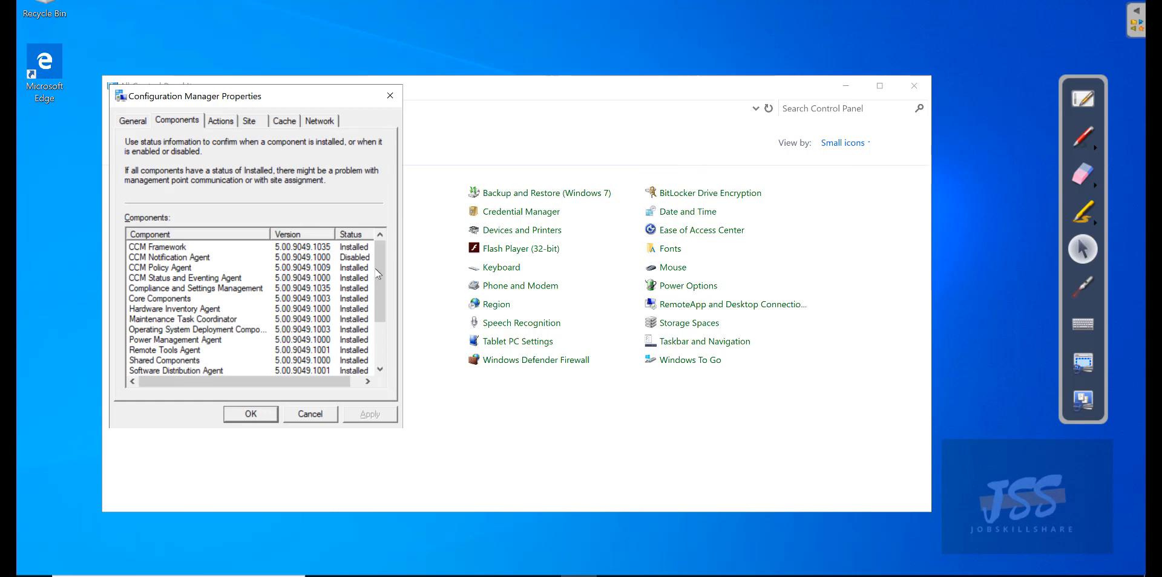
left_click_drag(377, 273, 376, 300)
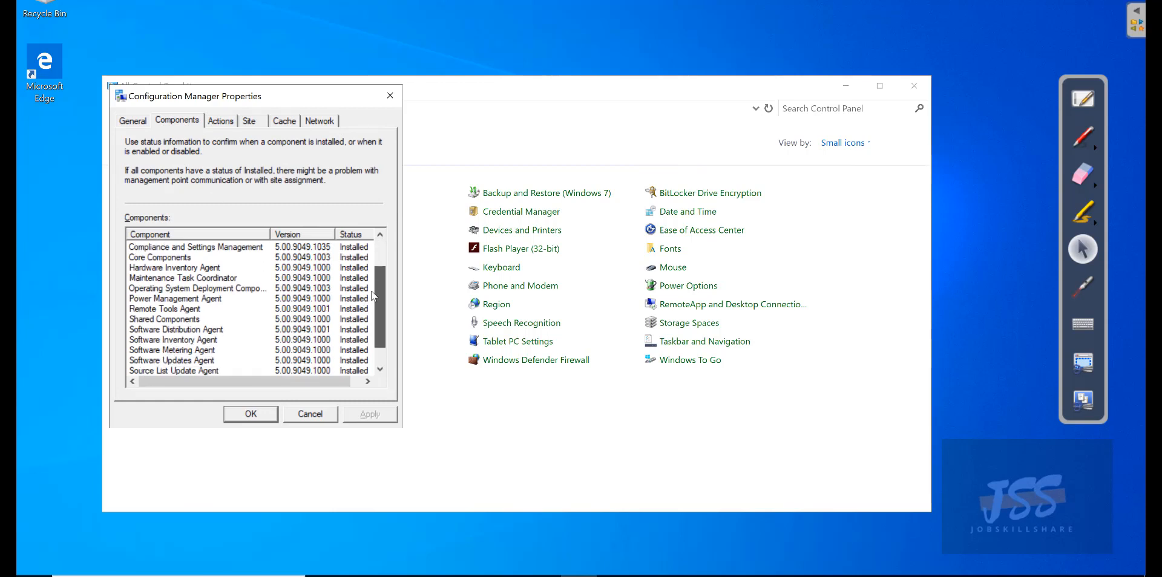
left_click(191, 309)
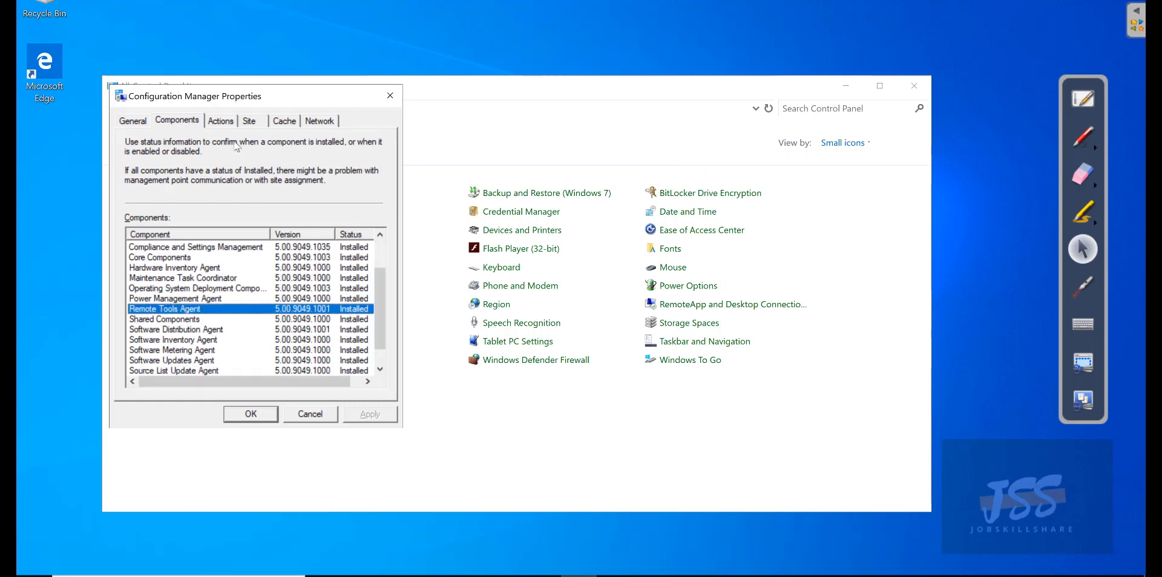
left_click(249, 121)
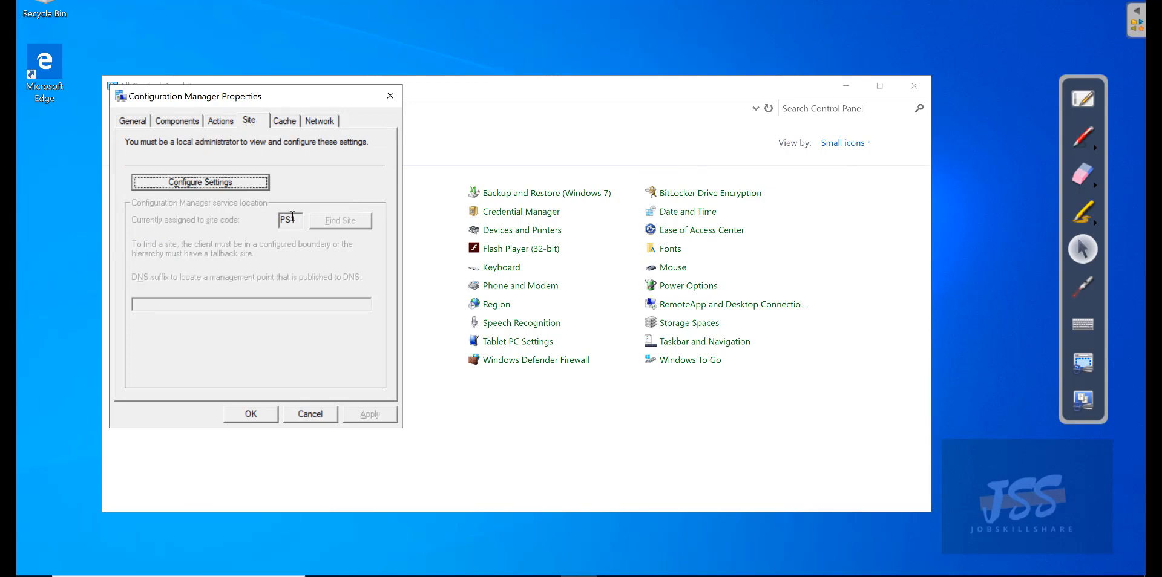
left_click_drag(297, 219, 268, 218)
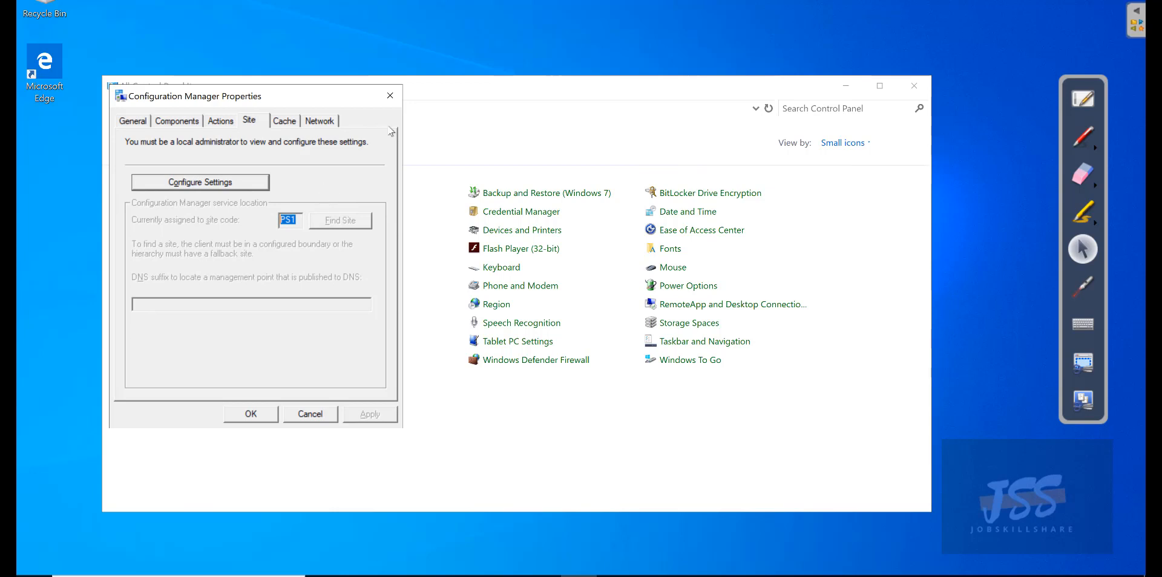
left_click(390, 96)
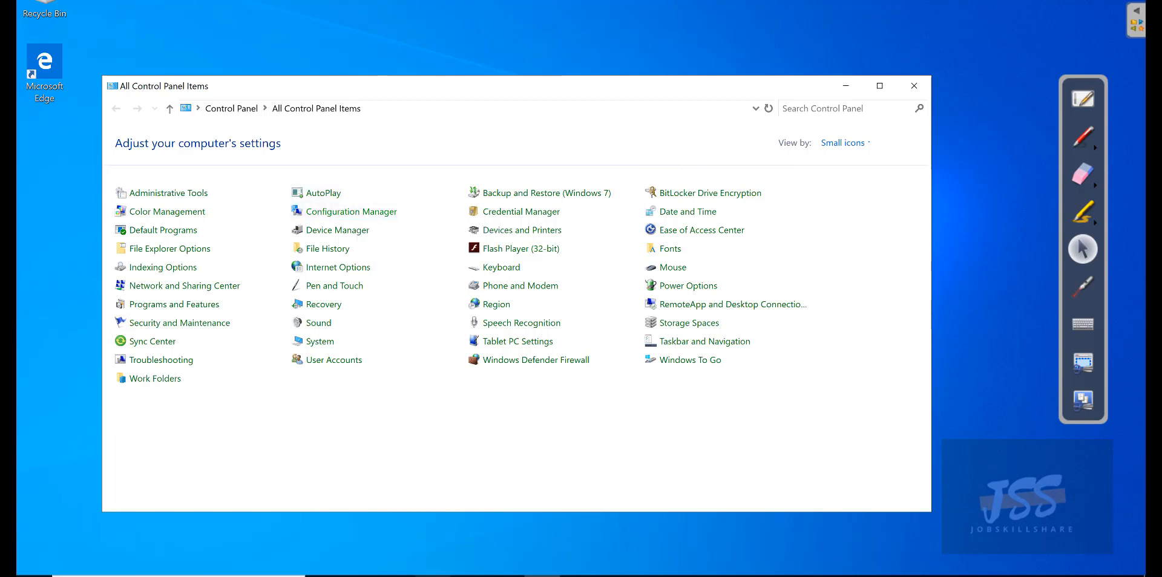
- Open File Explorer and start Command Prompt as administrator
left_click(431, 576)
left_click_drag(327, 76, 177, 98)
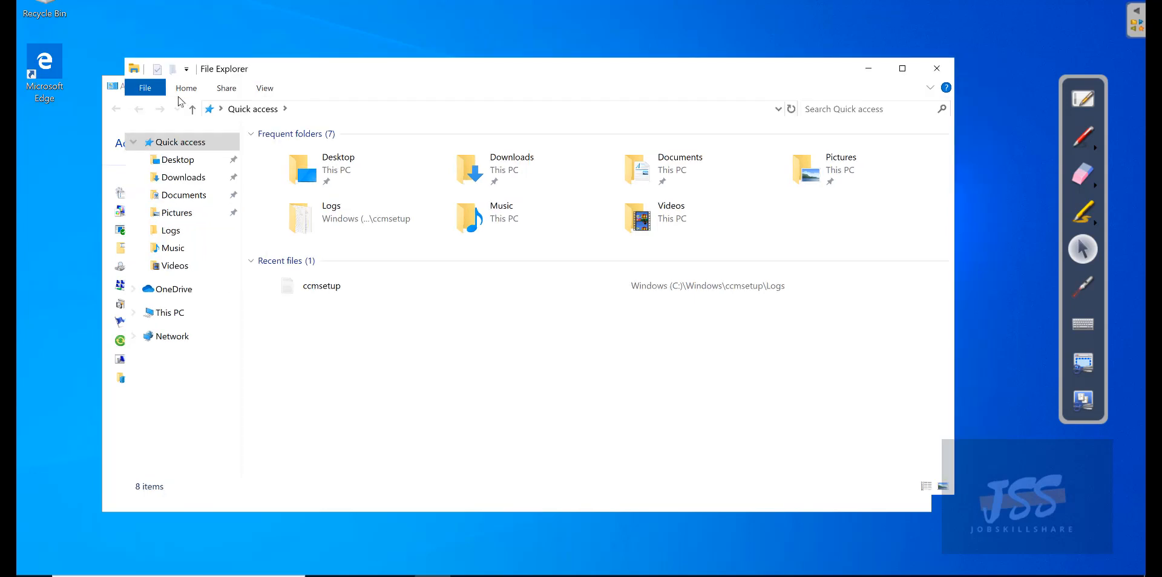
left_click_drag(253, 101, 304, 99)
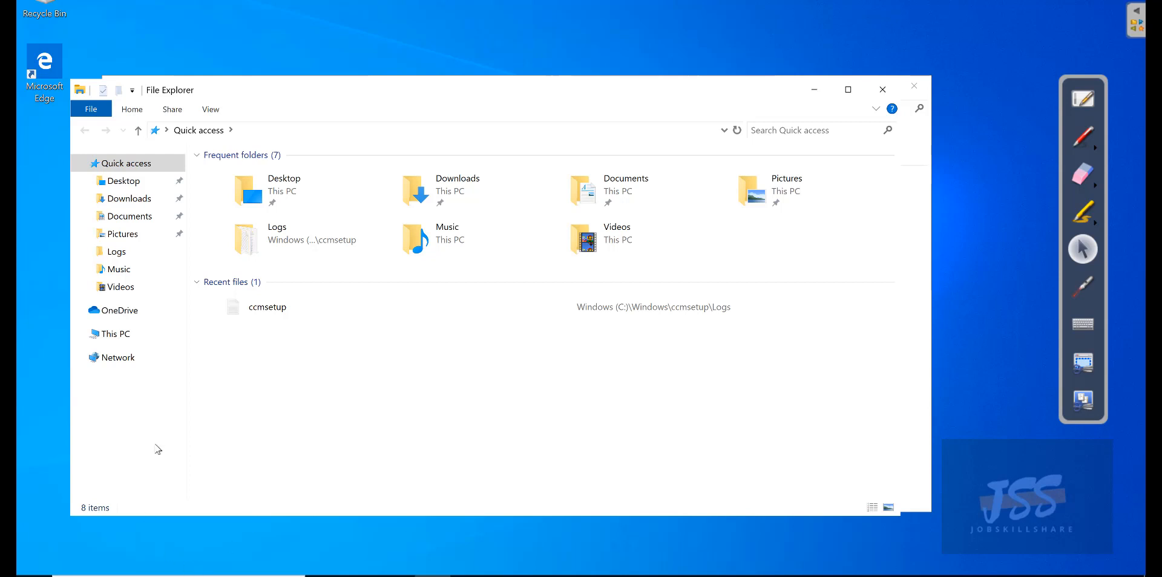
left_click(180, 576)
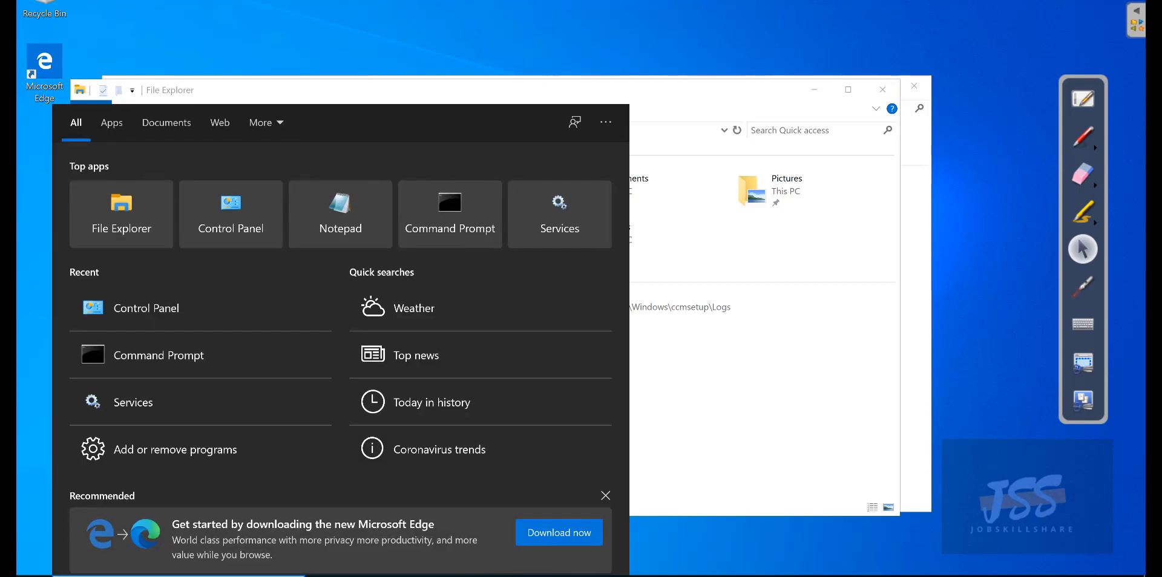
type("cmd")
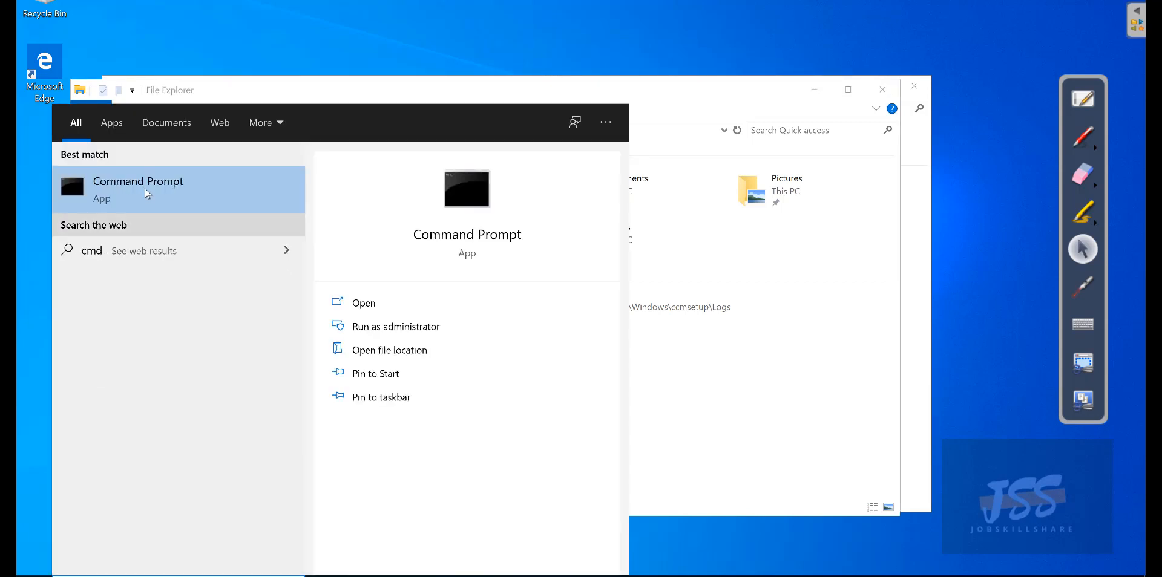
right_click(145, 192)
left_click(172, 206)
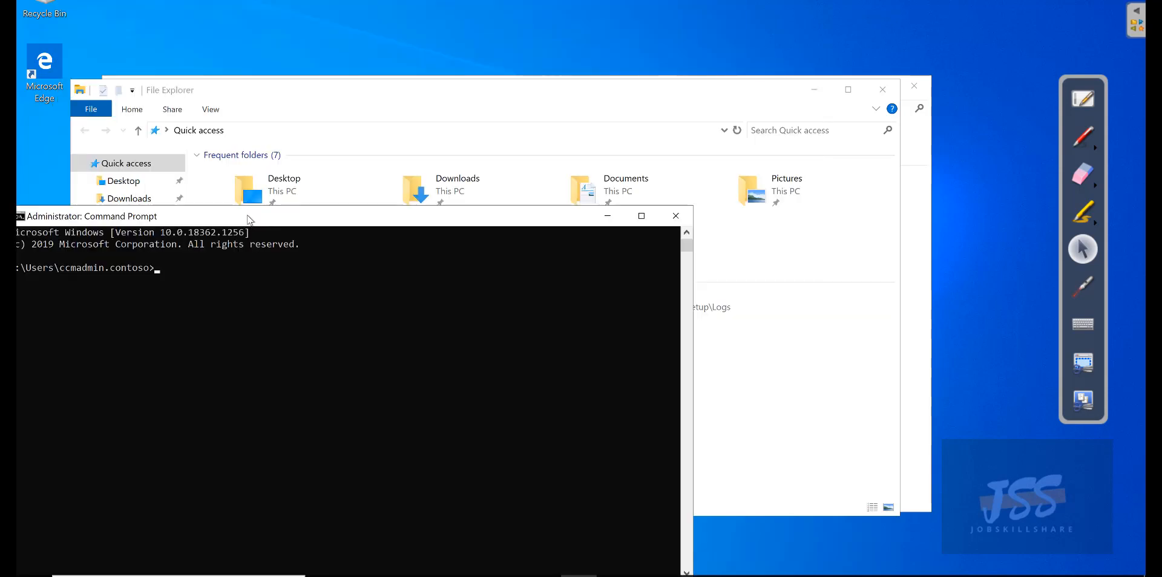
- Browse to C:\Windows\ccmsetup in File Explorer and arrange the folder and Command Prompt windows
left_click_drag(404, 100, 575, 77)
left_click(298, 314)
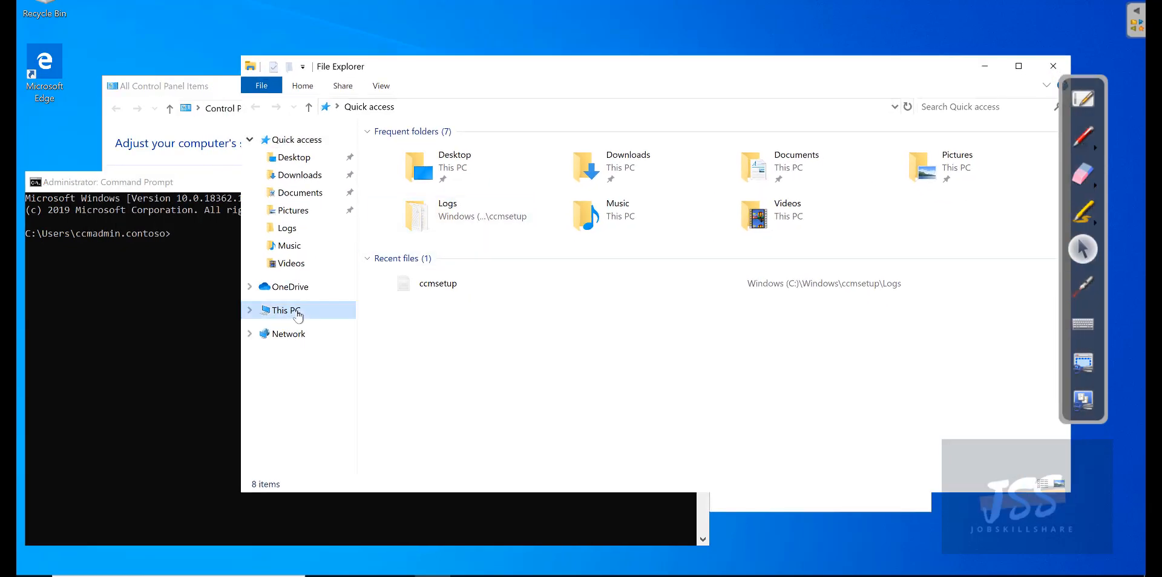
key("Return")
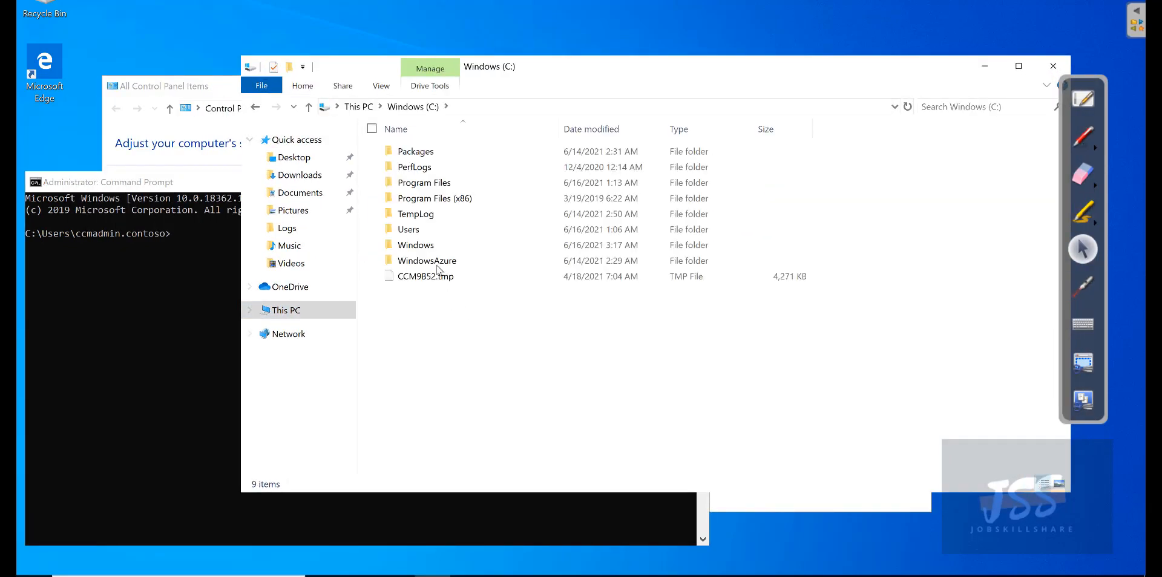
double_click(427, 246)
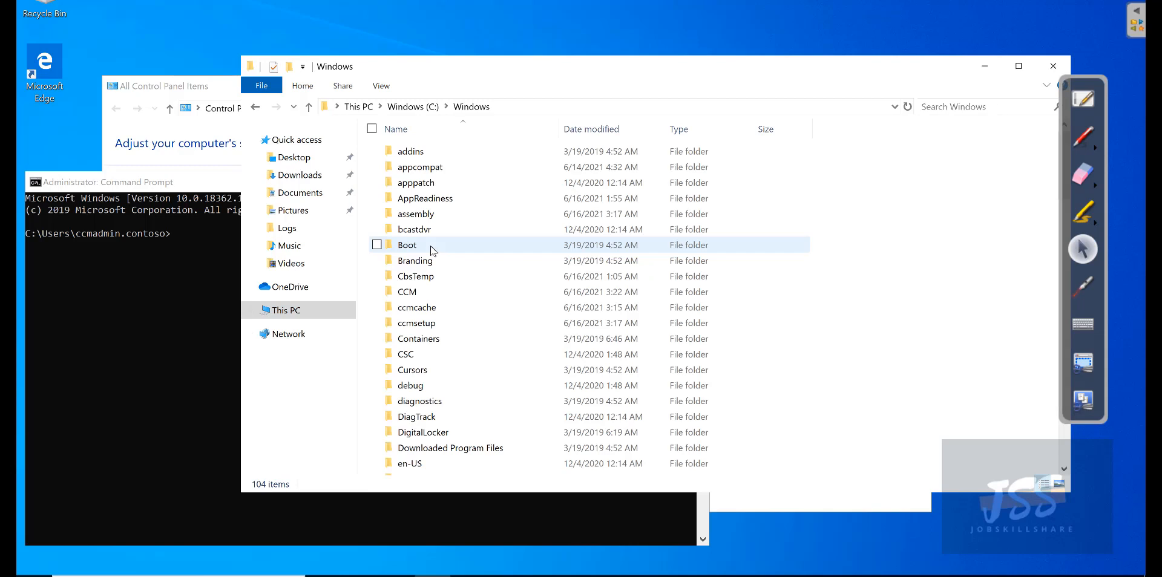
double_click(418, 324)
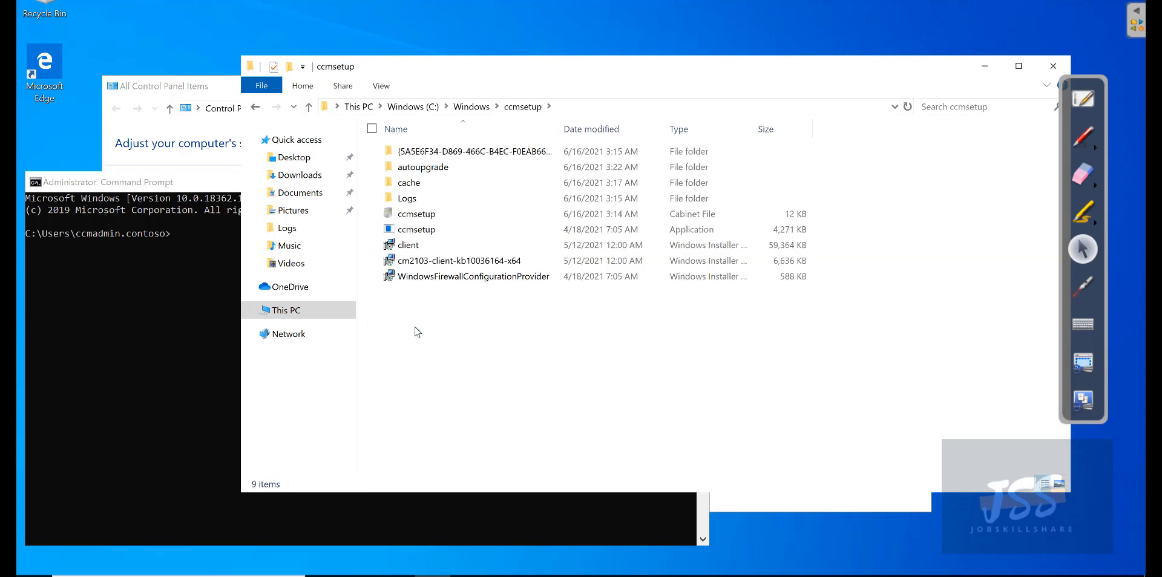
key("ctrl+a")
left_click(411, 400)
left_click_drag(357, 67, 430, 141)
left_click_drag(235, 181, 385, 218)
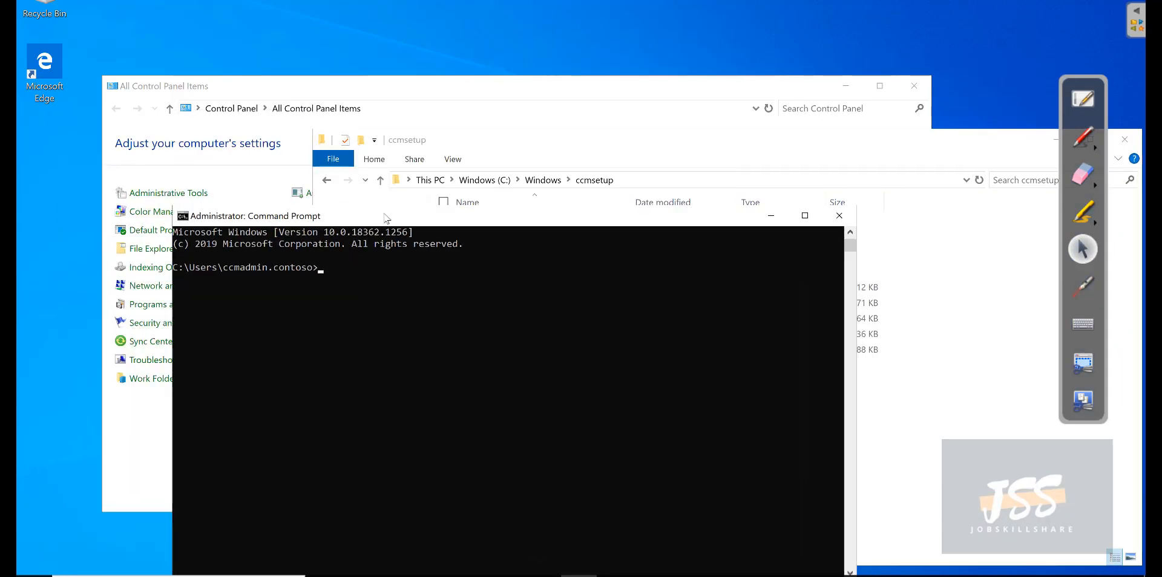
- Change the Command Prompt directory to C:\Windows\ccmsetup and write the ccmsetup uninstall command at the prompt
left_click(404, 282)
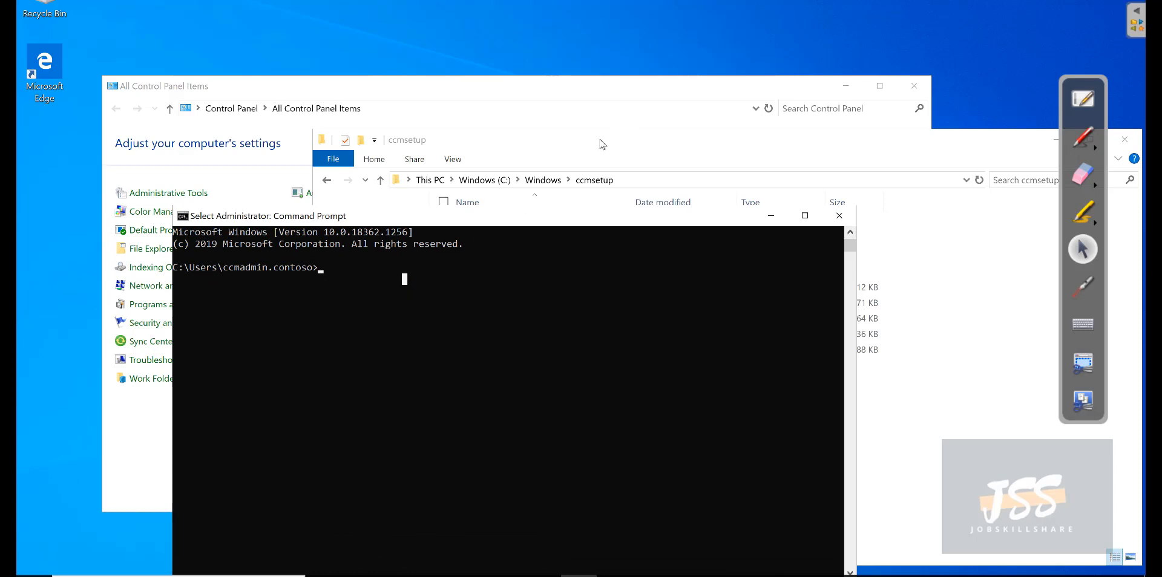
left_click(618, 180)
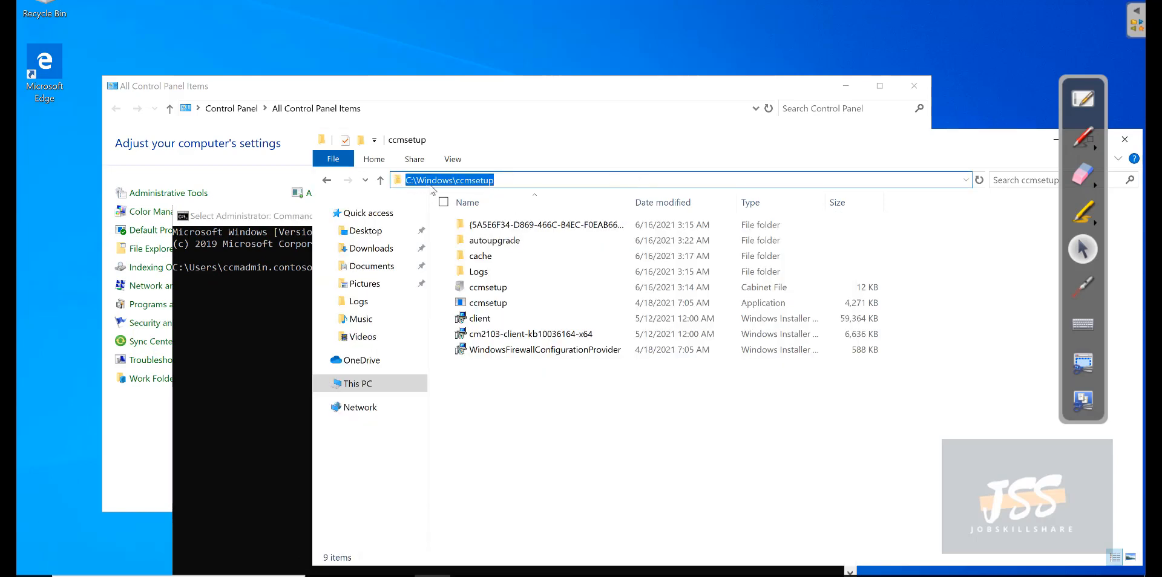
right_click(428, 181)
left_click(398, 217)
left_click(301, 314)
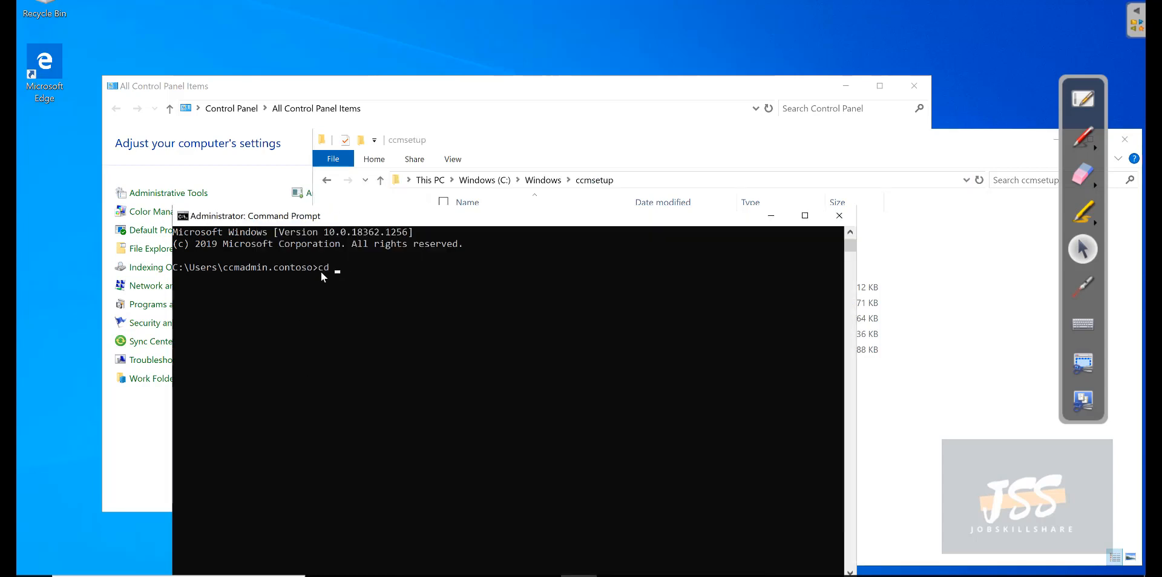
type("C:\\Windows\\ccmsetup")
key("Return")
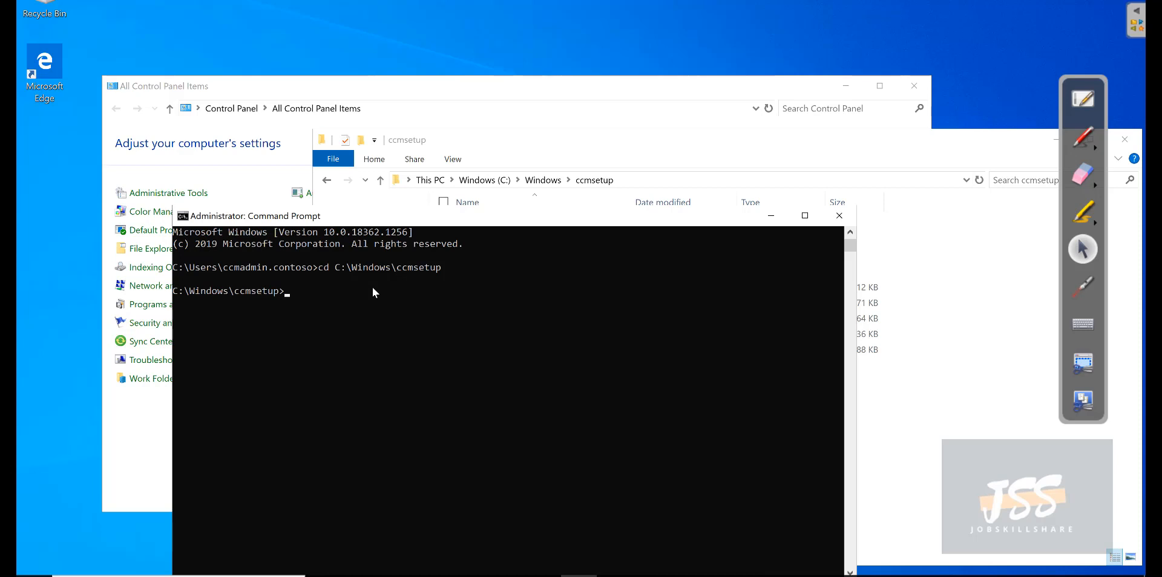
type("ccmsetup.einstall")
- Browse to the Program Files\Microsoft Configuration Manager\Client folder on the site server share \\demops01\c$
left_click(647, 185)
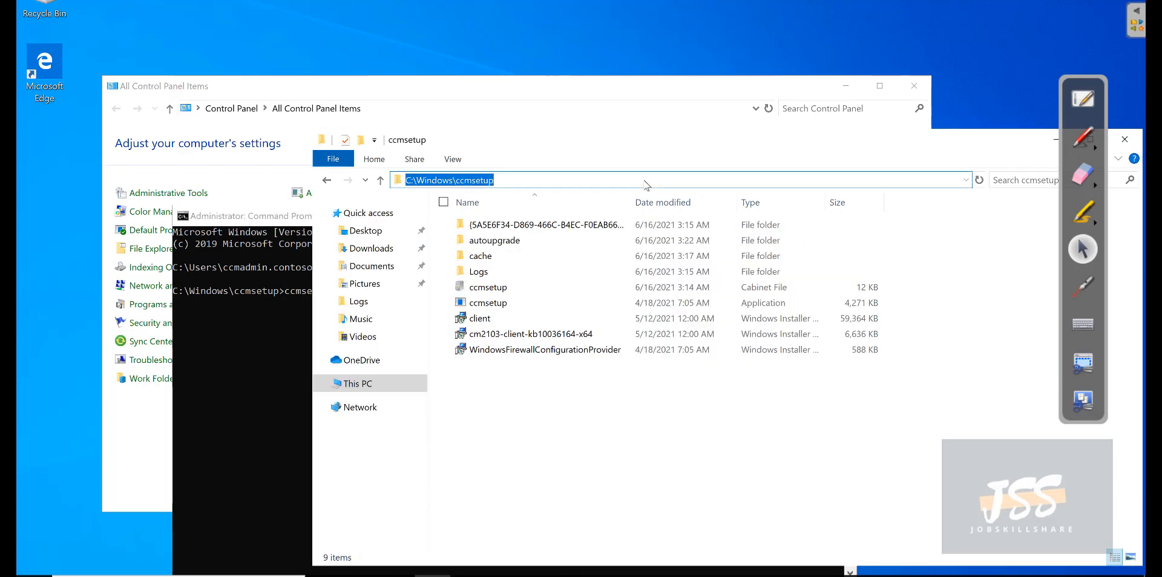
type("\\\\")
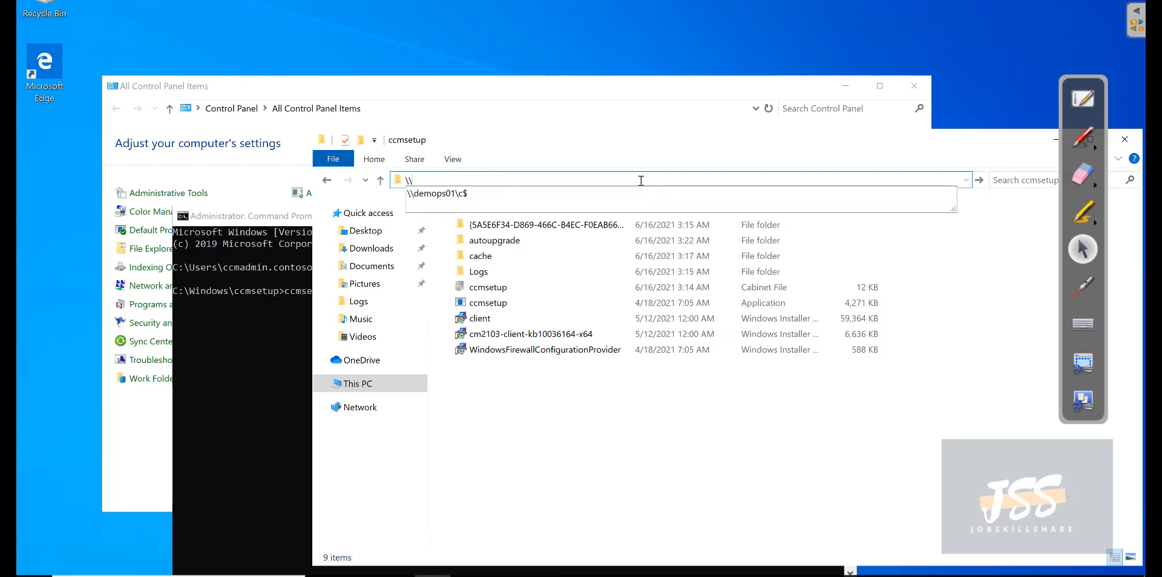
left_click(607, 193)
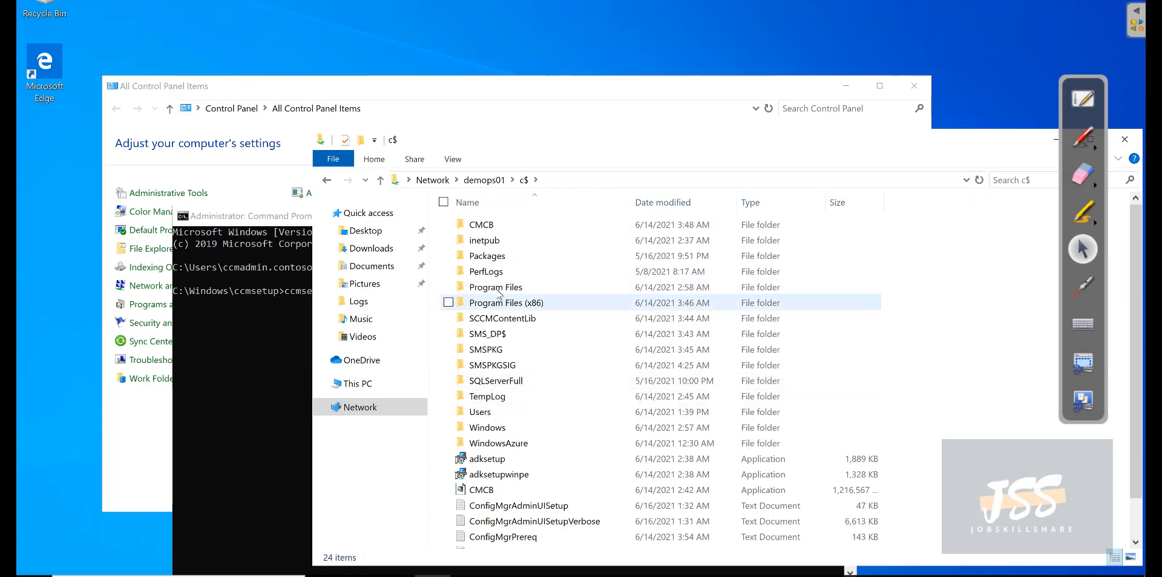
double_click(493, 287)
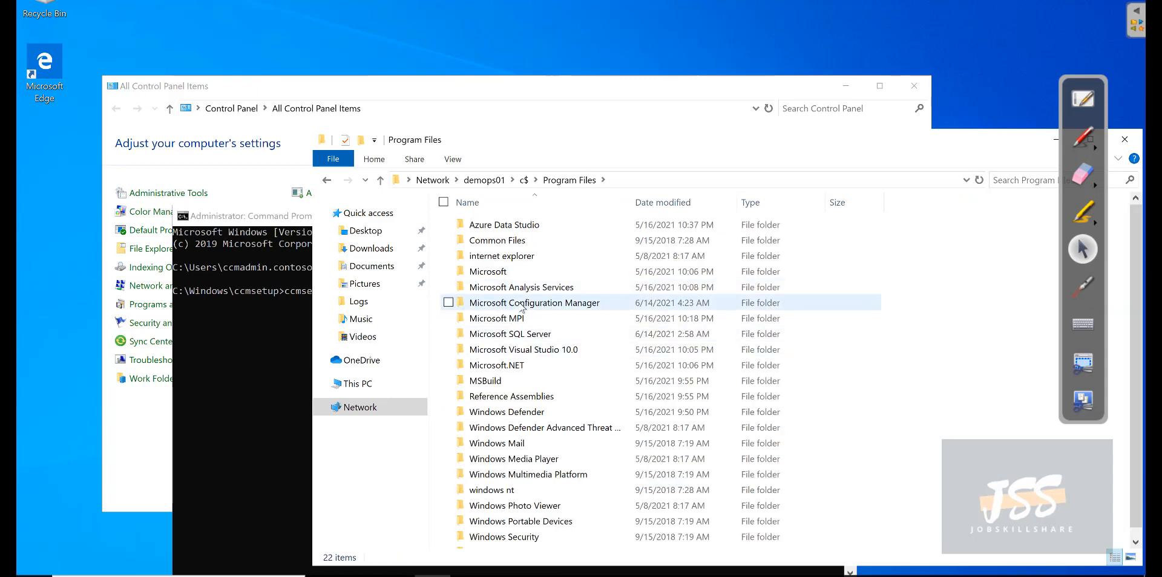
double_click(523, 306)
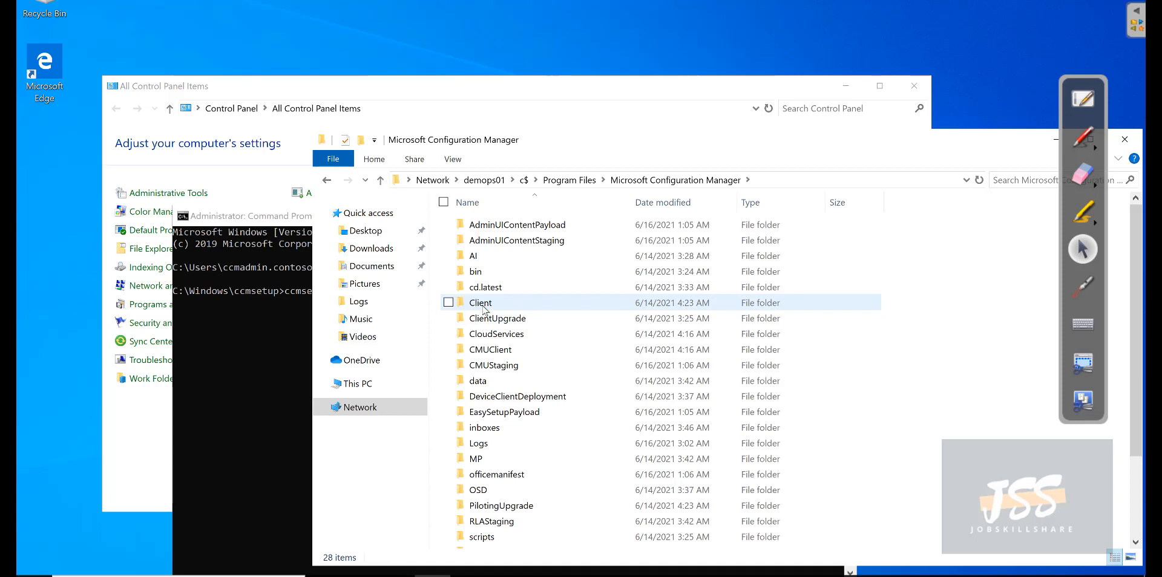
double_click(484, 306)
- Review the available actions for the ccmsetup application in the site server's Client folder without running it
left_click_drag(501, 377, 492, 230)
left_click(480, 293)
left_click(482, 274)
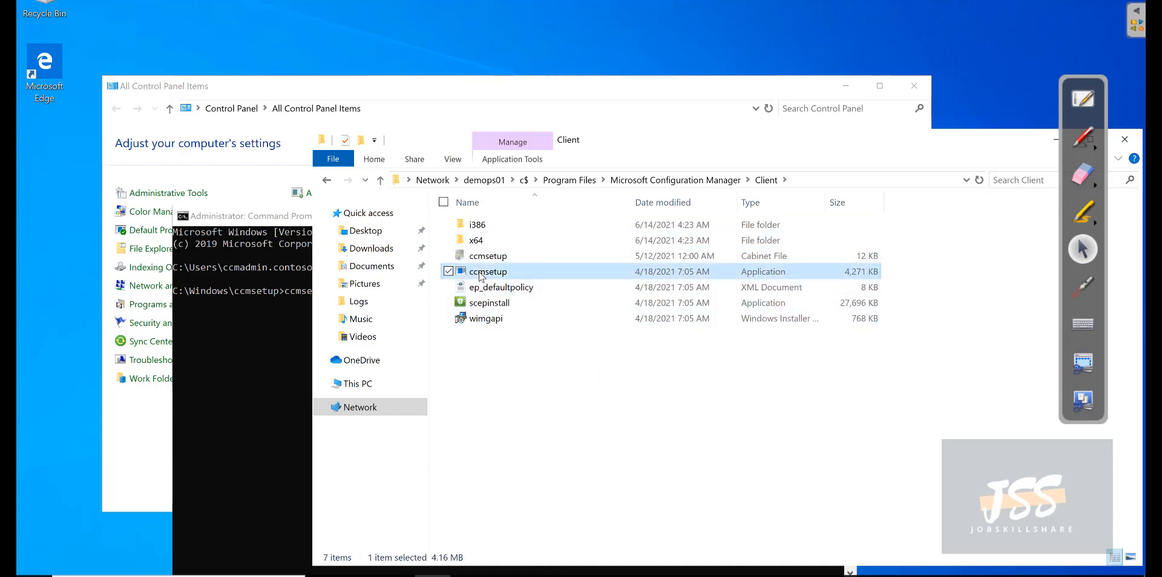
right_click(478, 271)
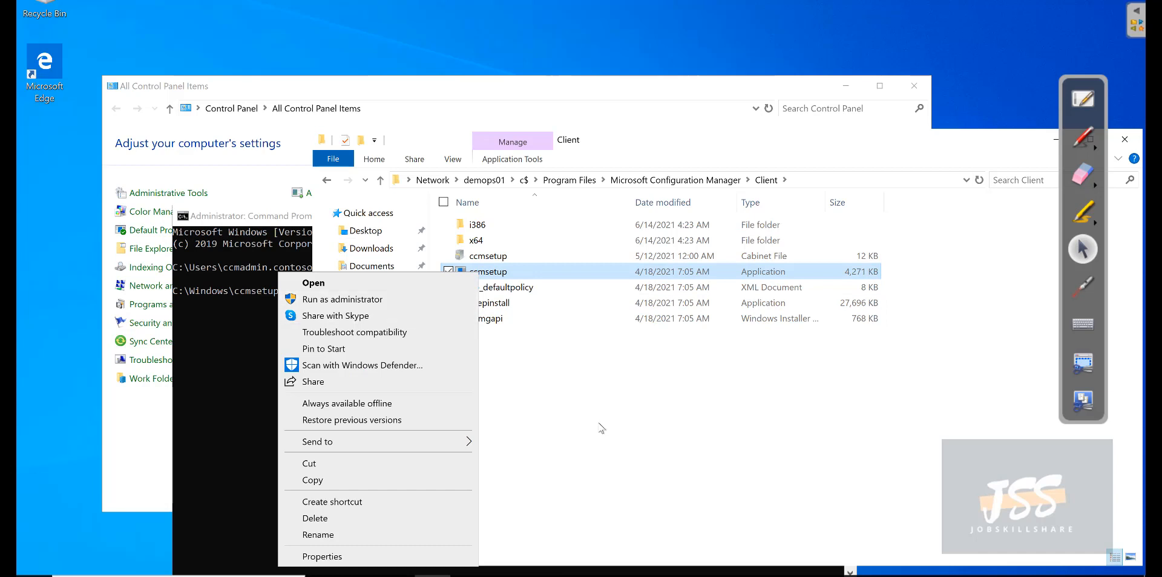
left_click(599, 423)
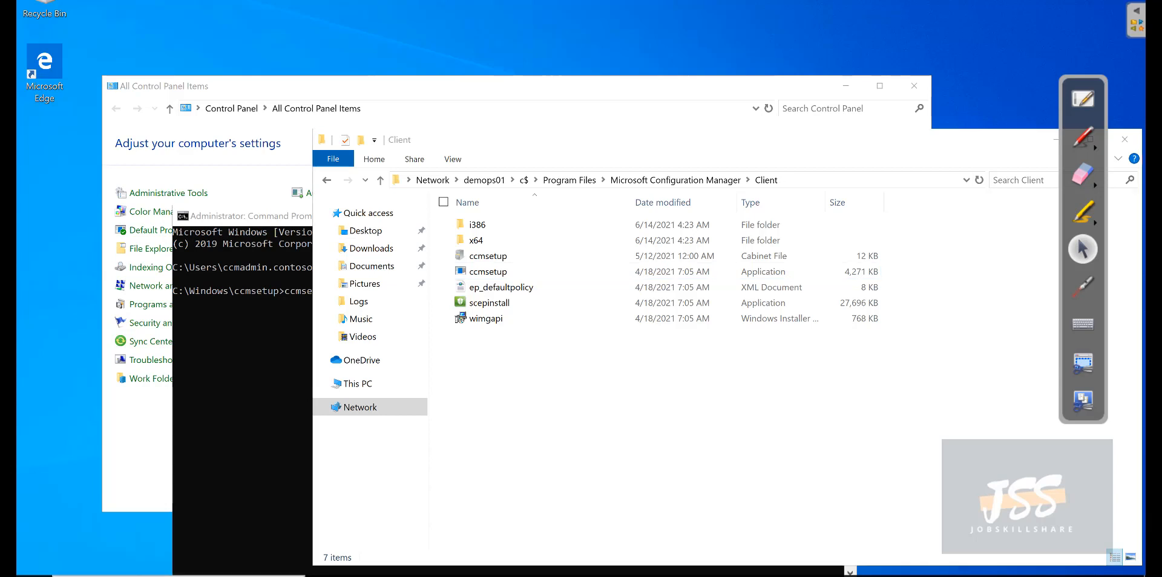
- Search for the firewall settings and open Windows Defender Firewall
key("super")
type("fire")
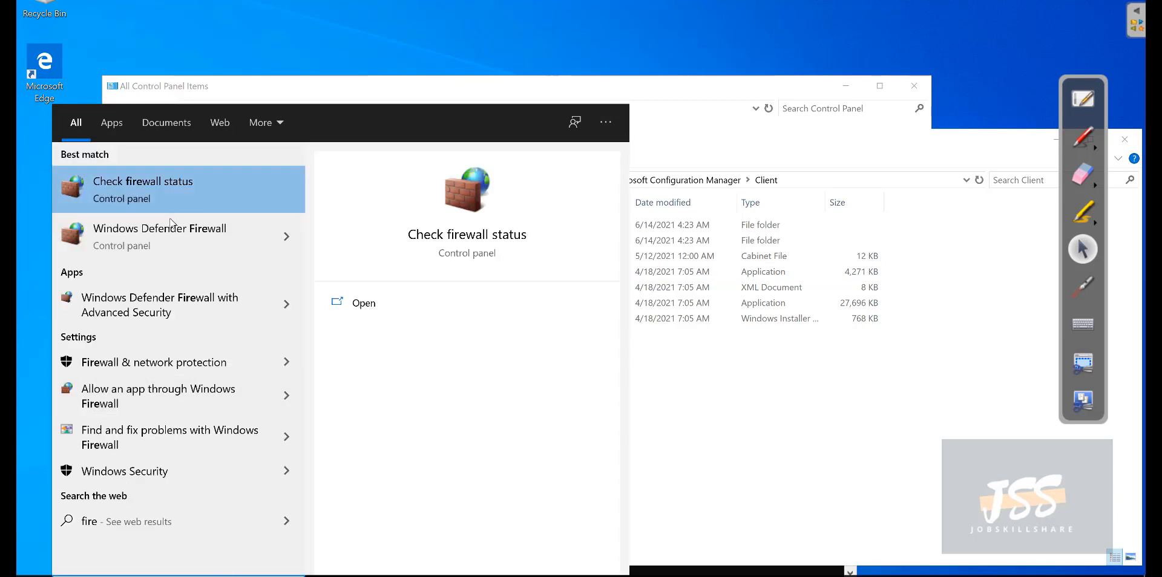
left_click(170, 237)
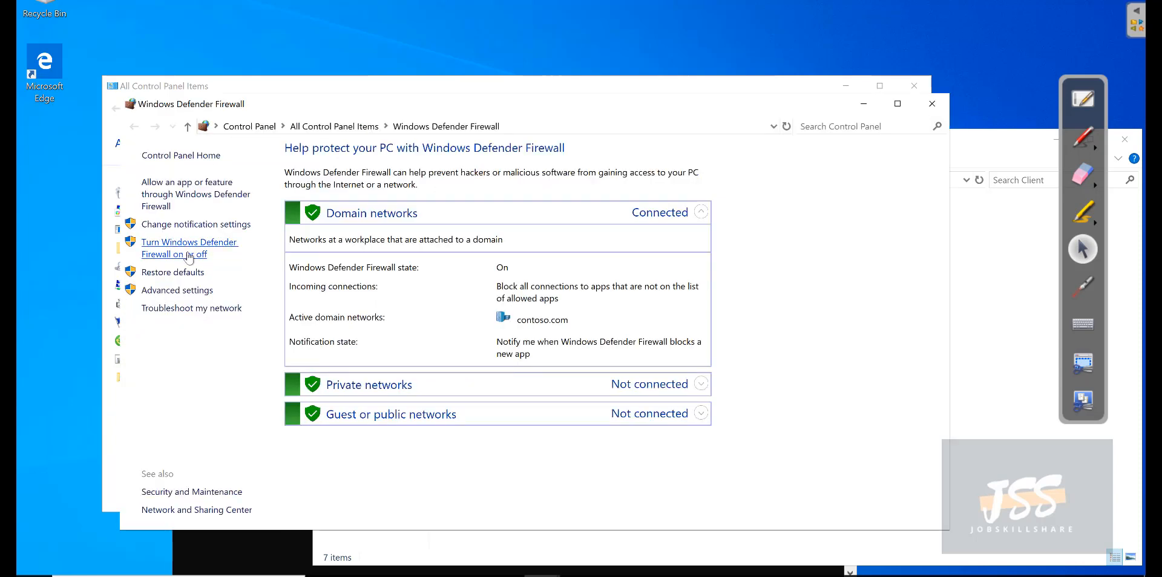
- Browse to the C:\Windows\ccmsetup\Logs folder on the client, and close it along with the firewall and Command Prompt windows
left_click(925, 112)
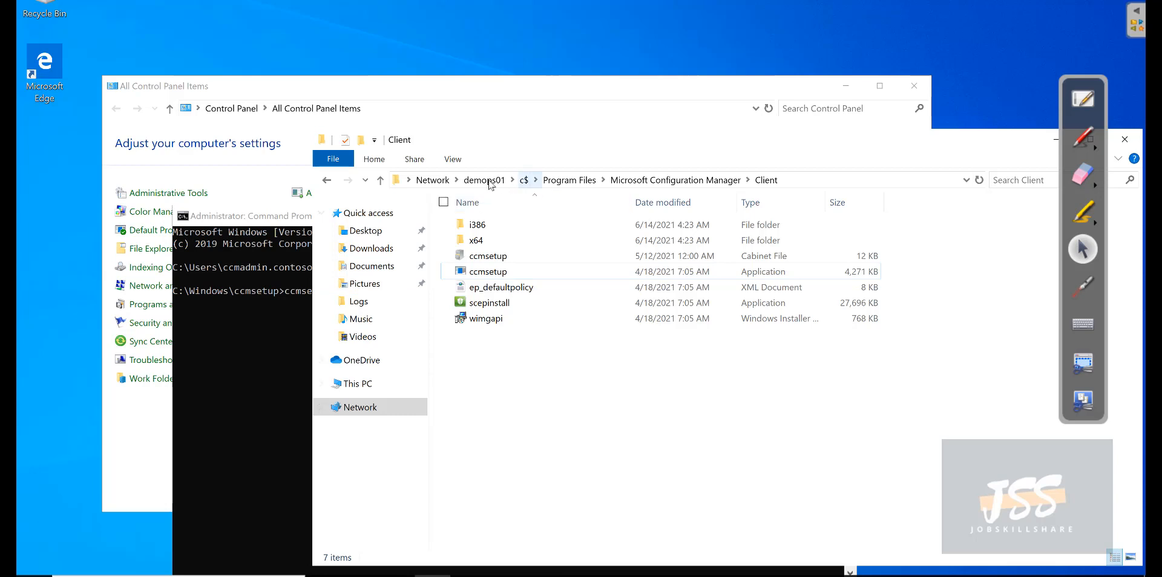
left_click(358, 384)
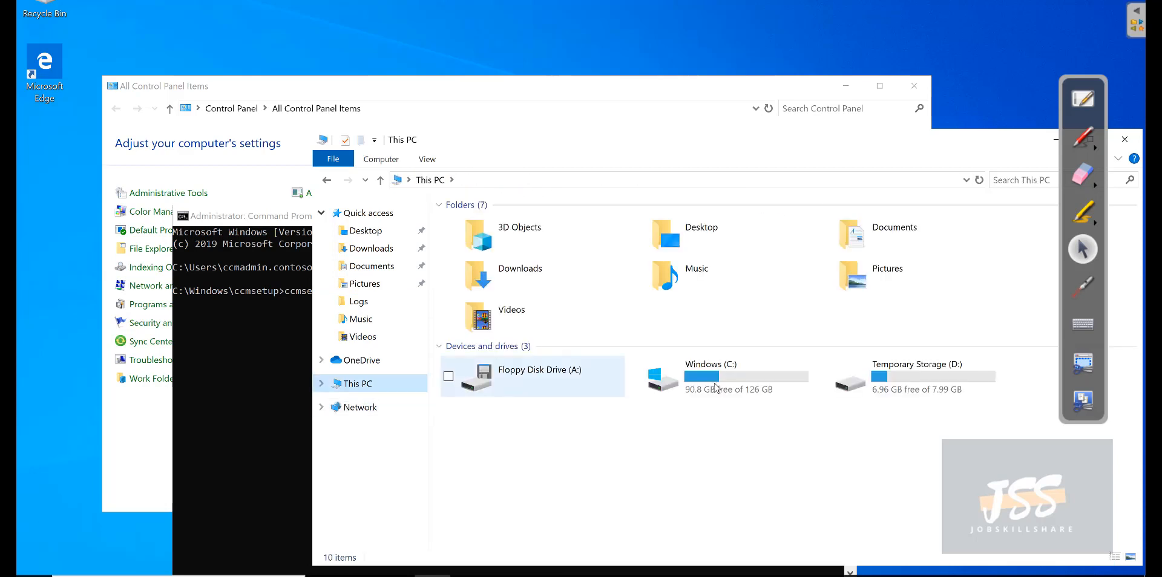
left_click(716, 388)
double_click(716, 387)
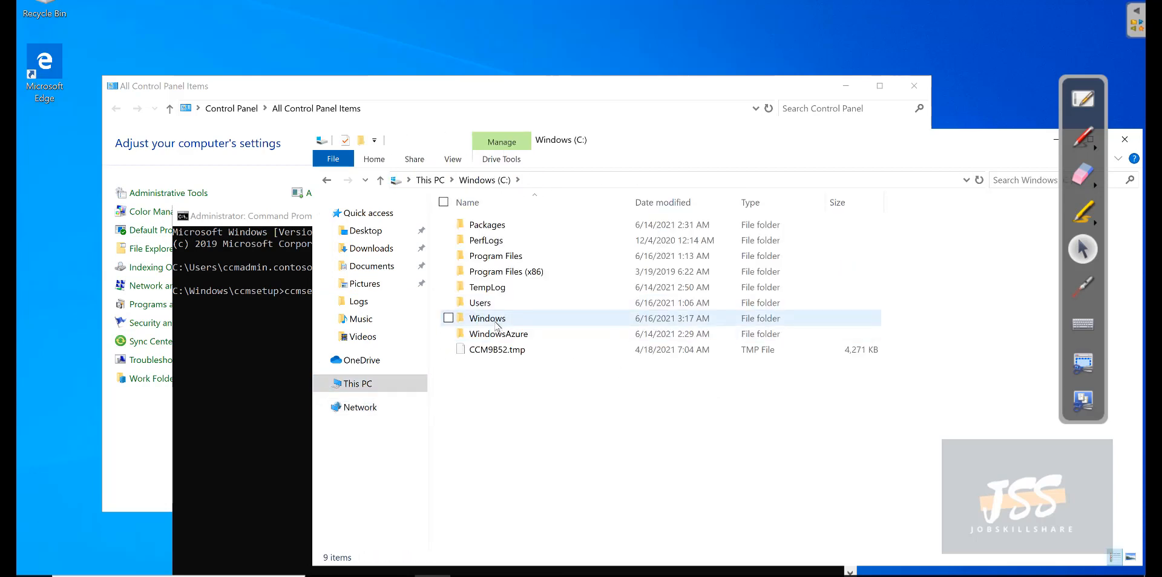
double_click(497, 320)
left_click(488, 397)
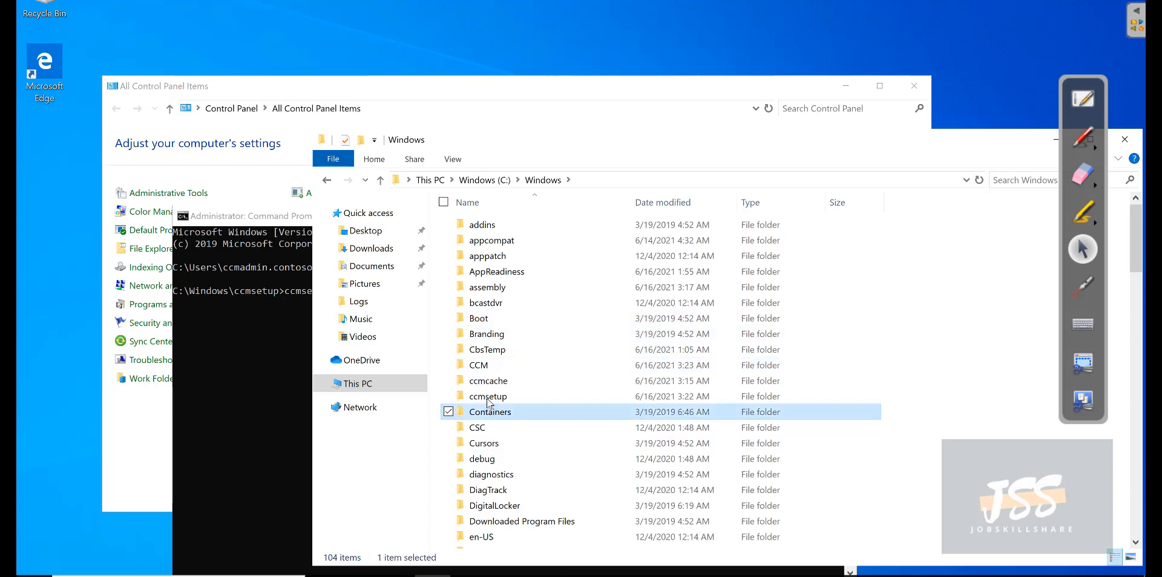
double_click(488, 398)
double_click(491, 269)
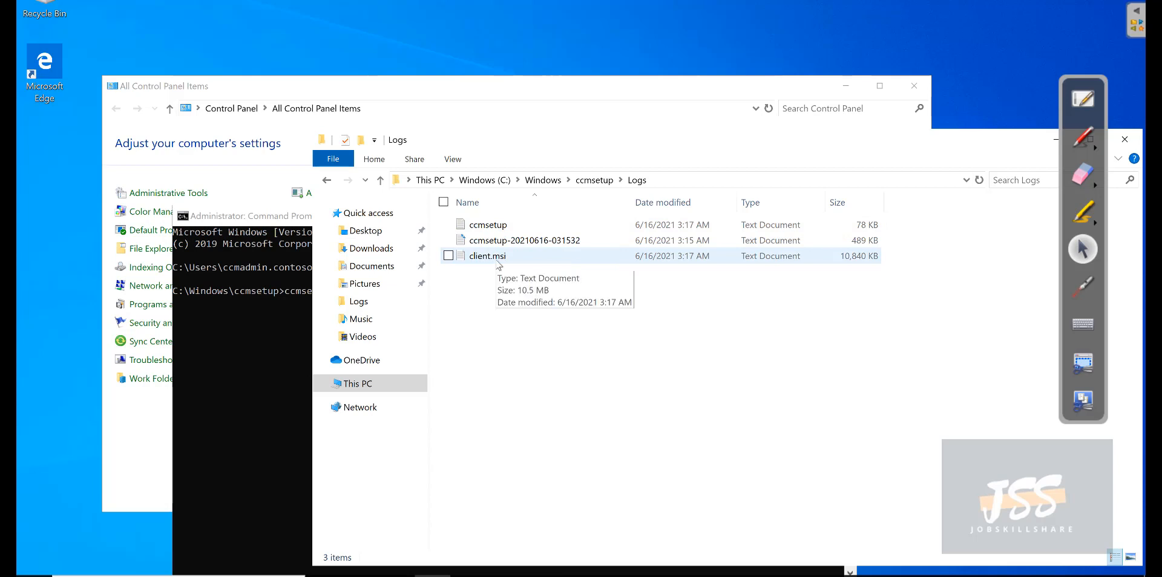
left_click_drag(697, 141, 514, 175)
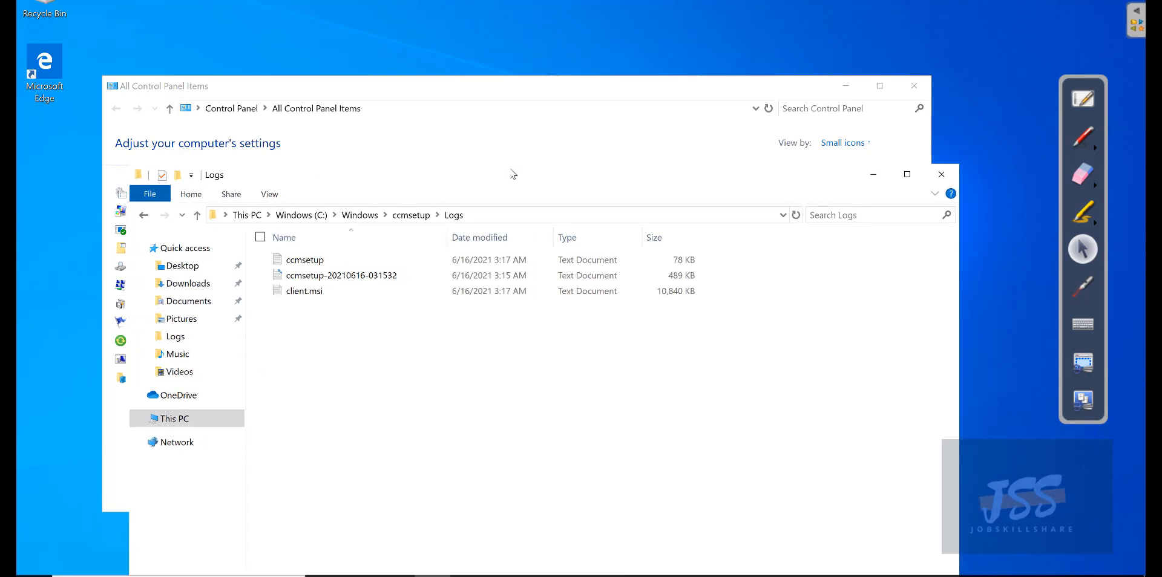
left_click(935, 178)
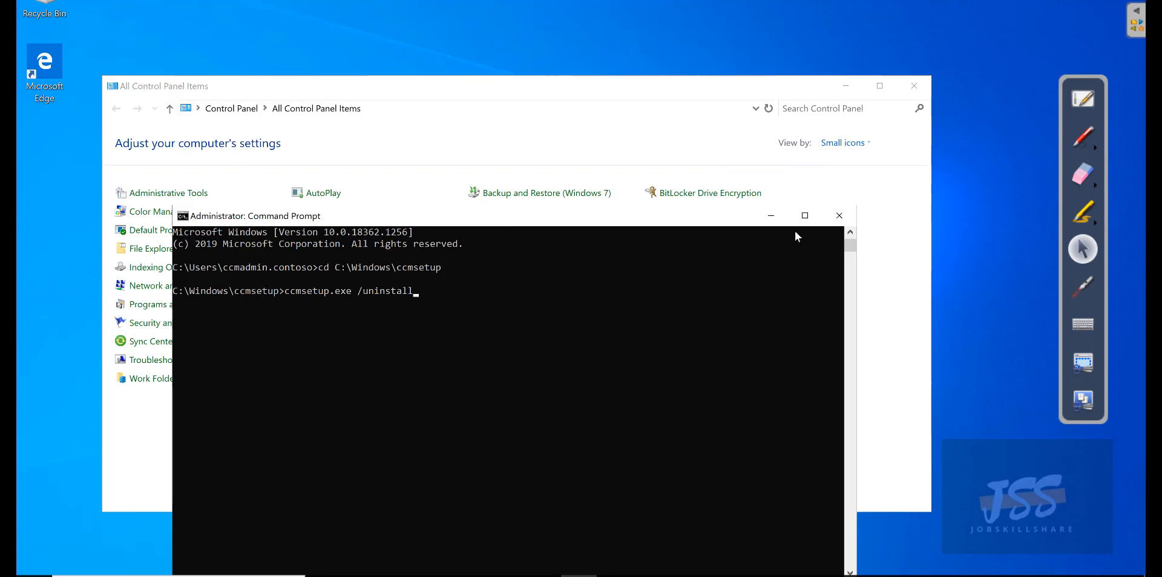
left_click(839, 215)
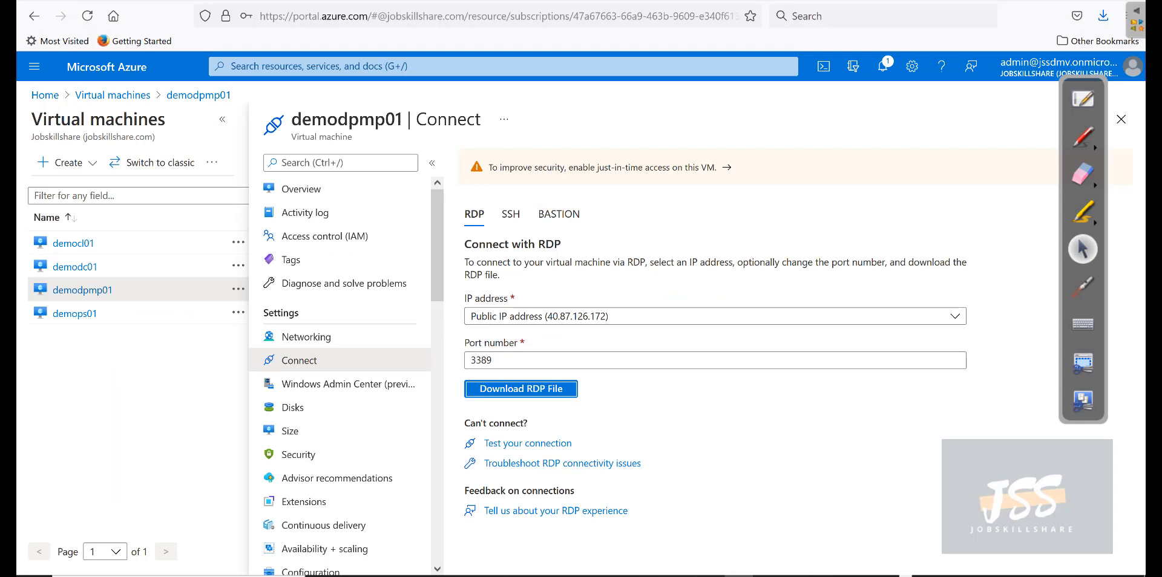
- Switch to the demops01 session and review the available actions for the critical Management point in Site Status
mouse_move(708, 575)
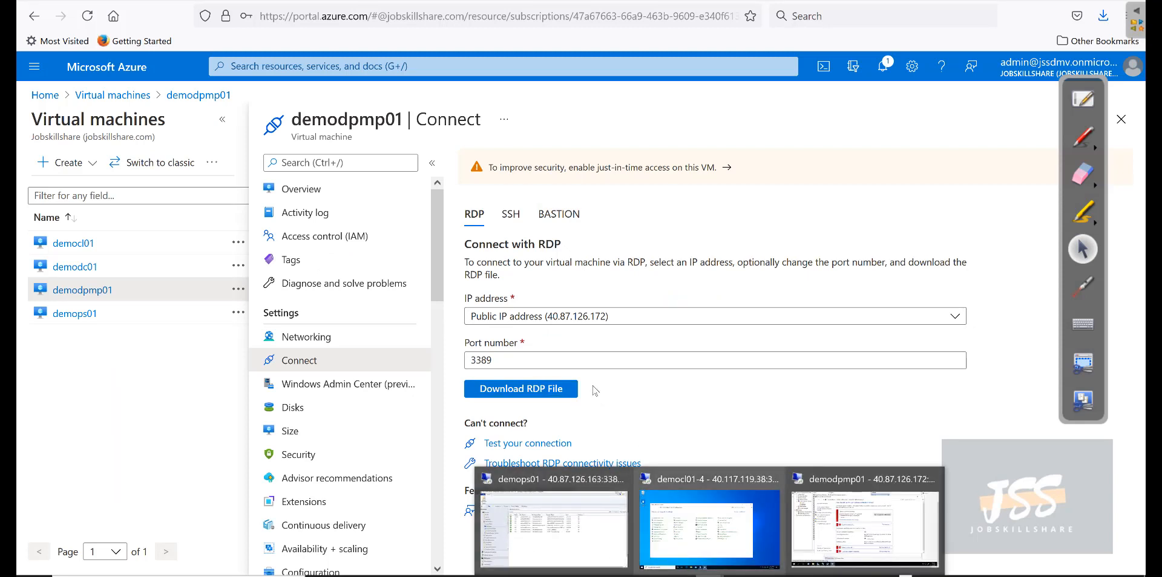
left_click(576, 515)
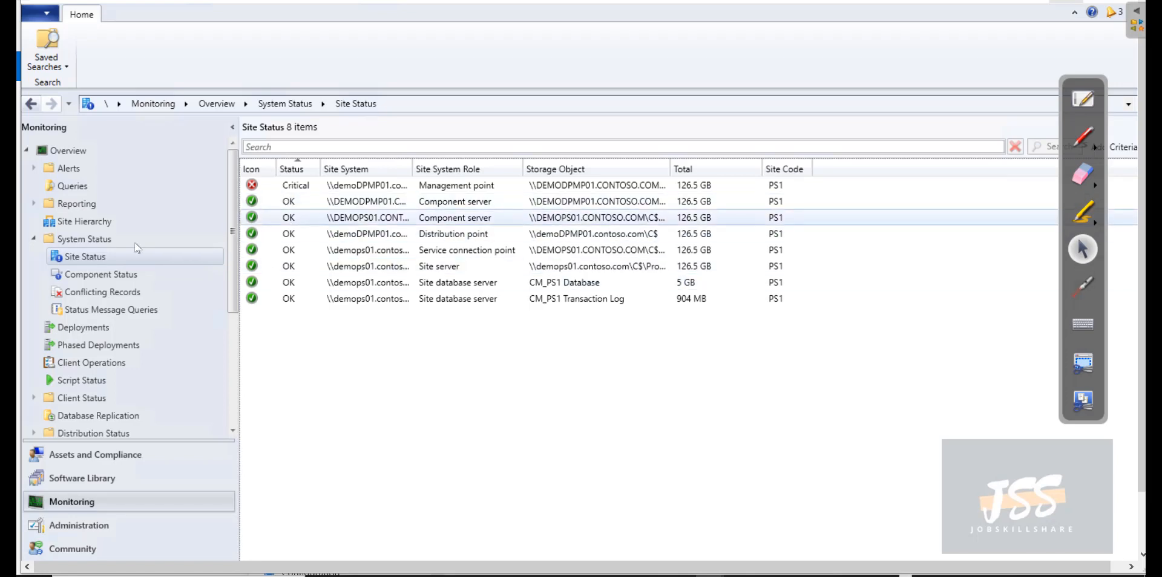
left_click(318, 189)
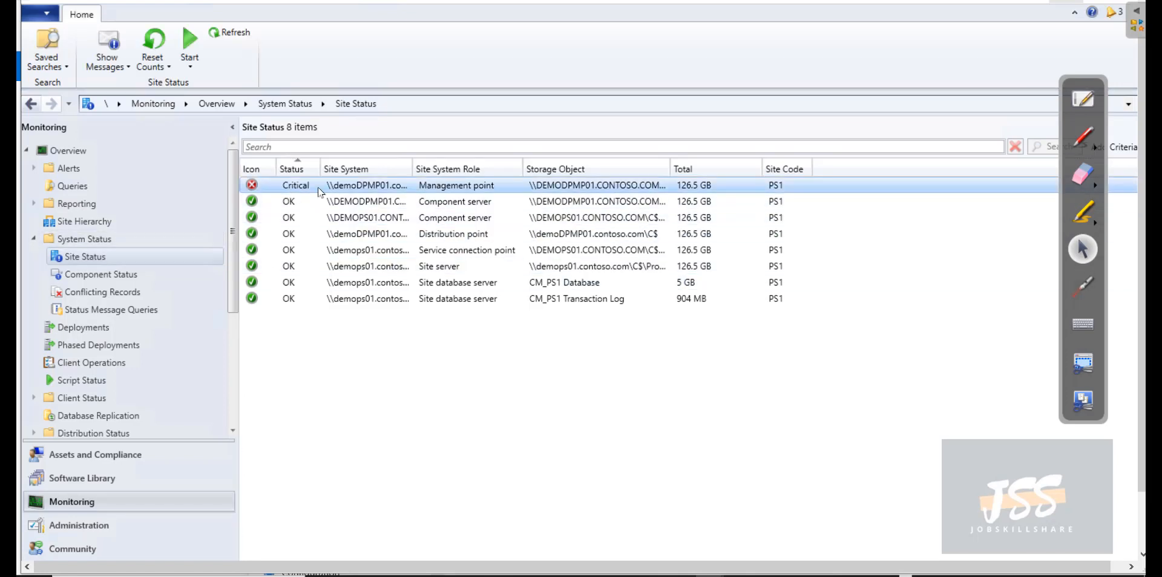
right_click(278, 189)
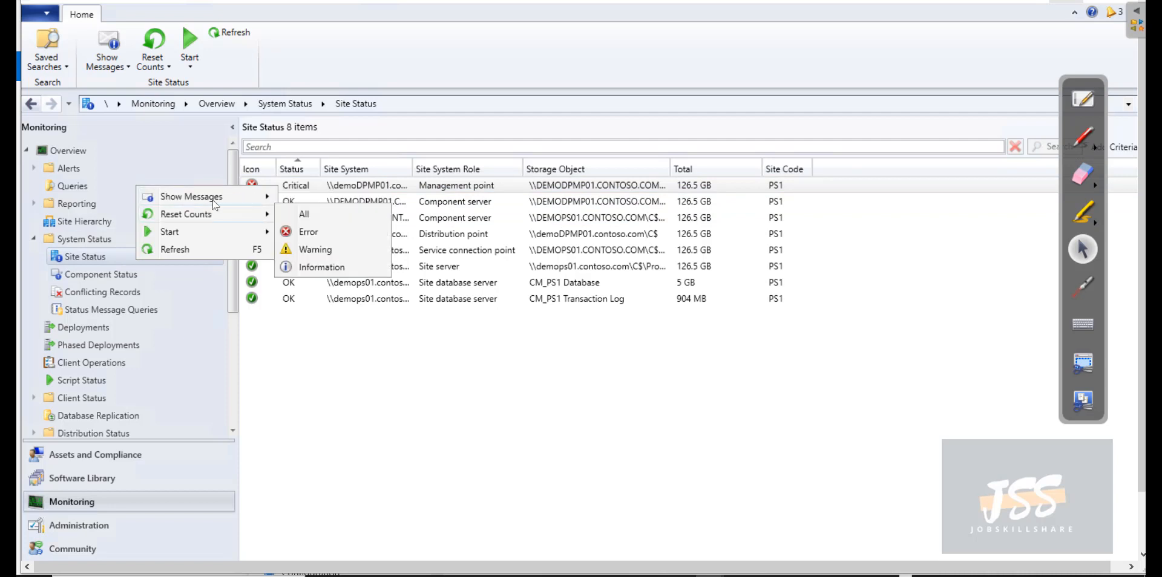
- Try to start a Remote Control session on the democl01 device from Assets and Compliance
left_click(97, 459)
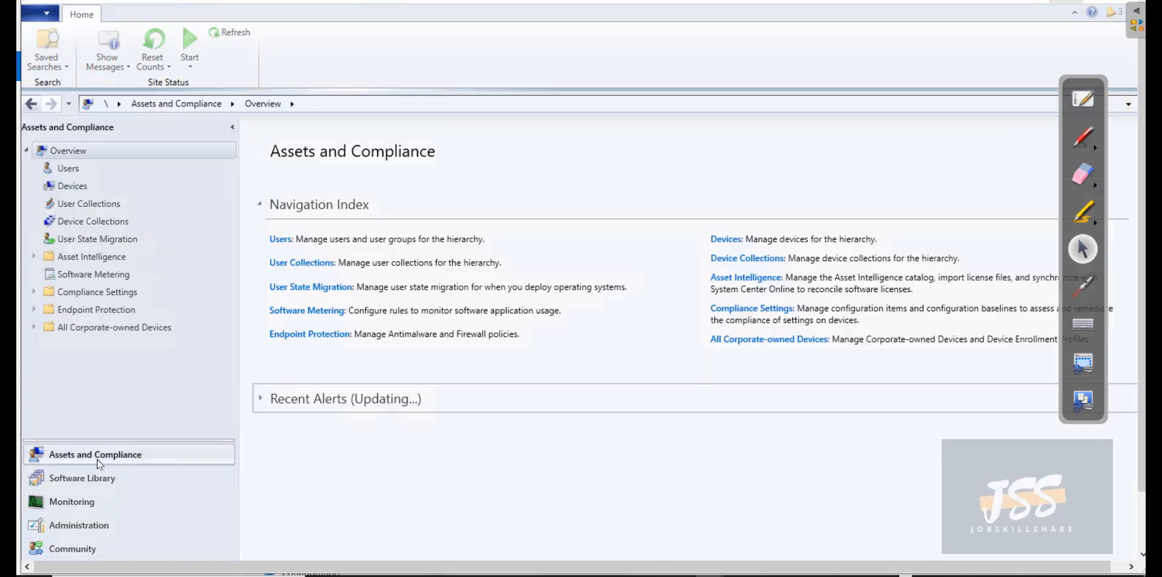
left_click(75, 187)
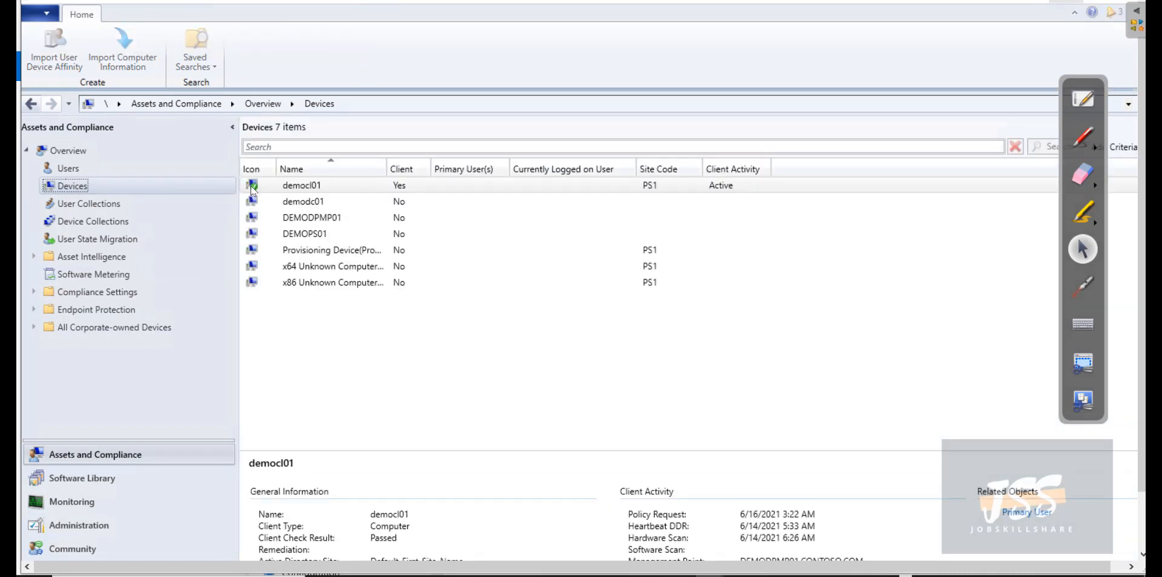
left_click(253, 189)
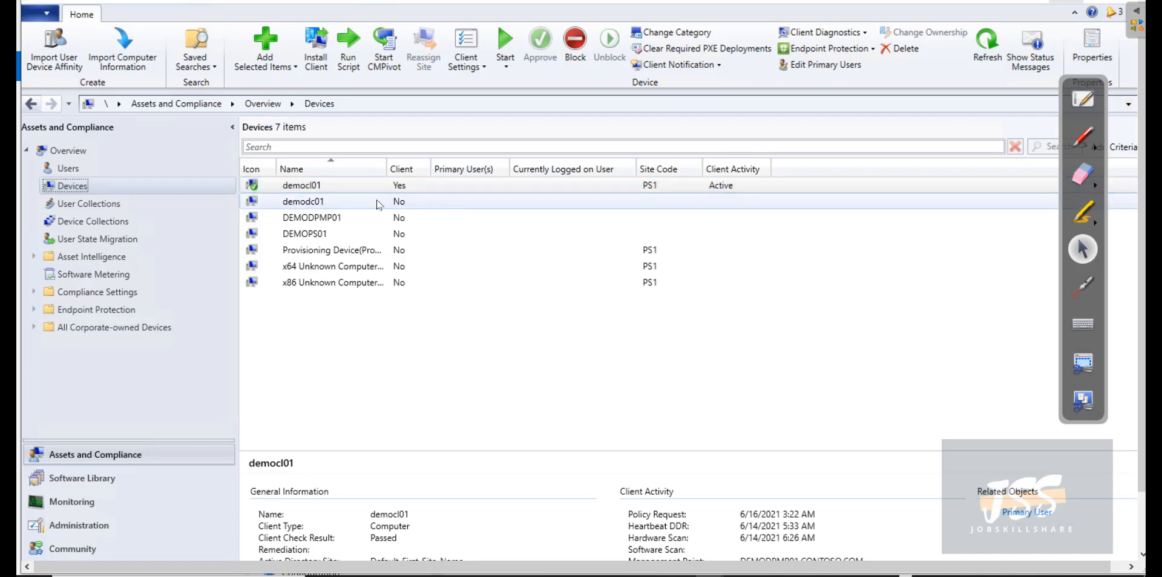
right_click(293, 187)
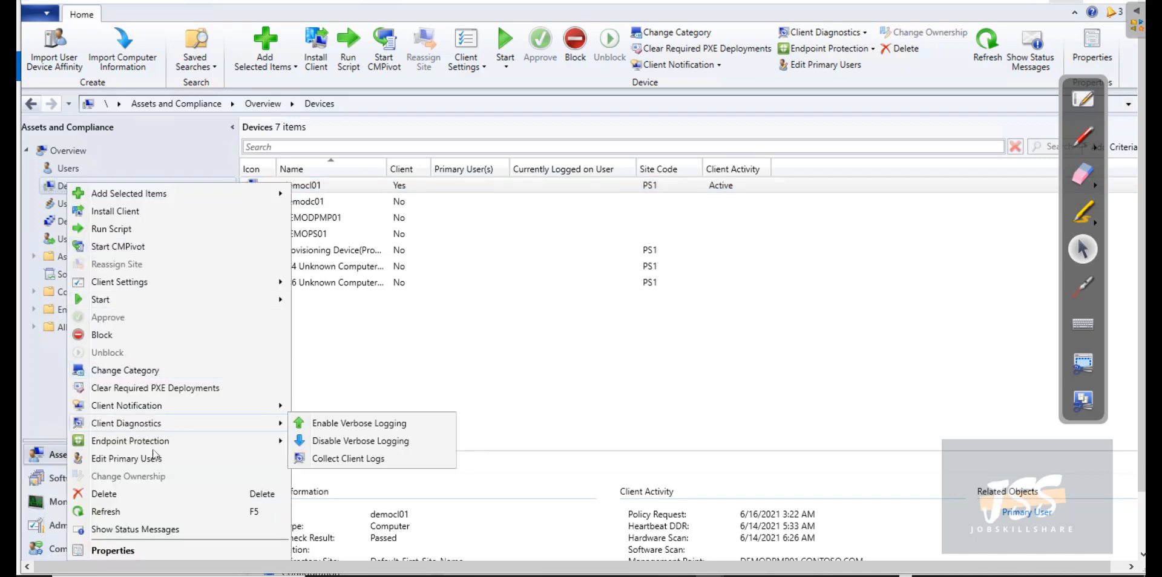
mouse_move(155, 300)
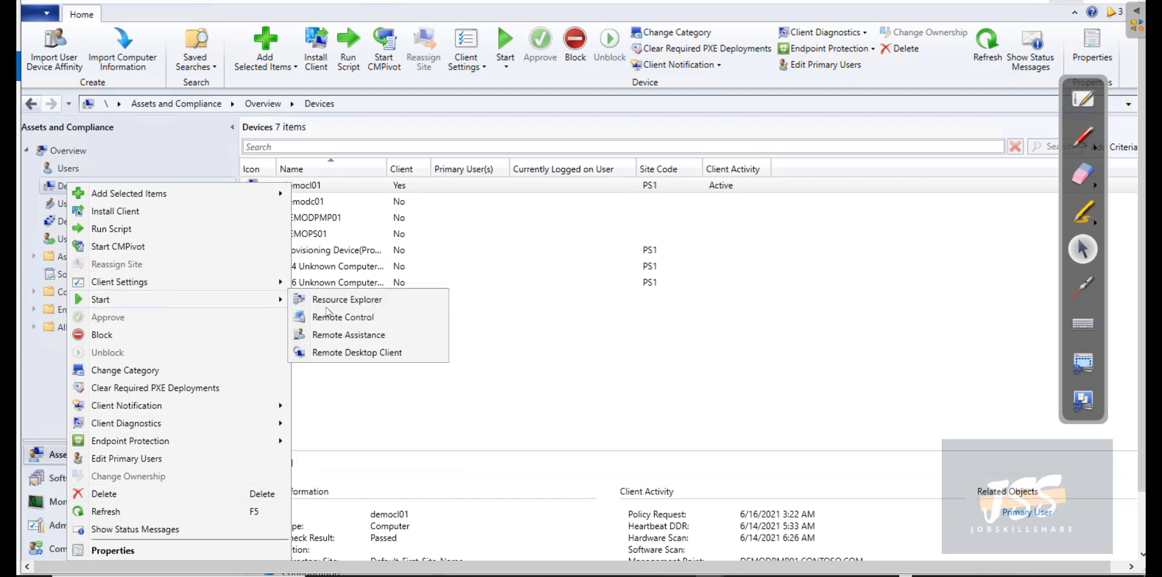
left_click(330, 317)
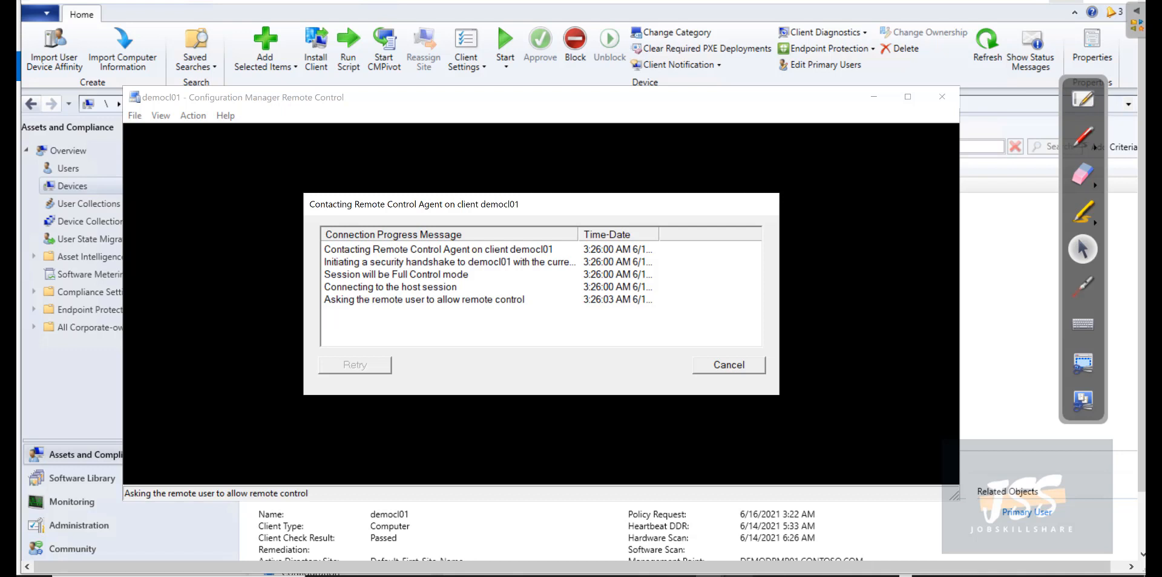
- Try to approve the remote control request in the democl01 session, and close the Remote Control viewer on demops01
mouse_move(711, 576)
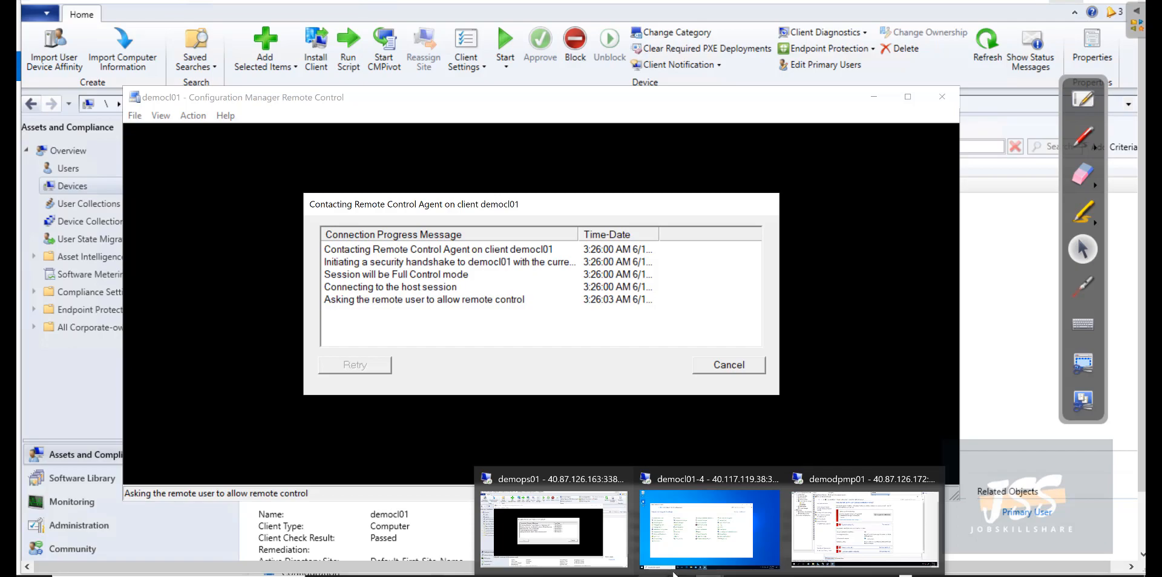
left_click(711, 533)
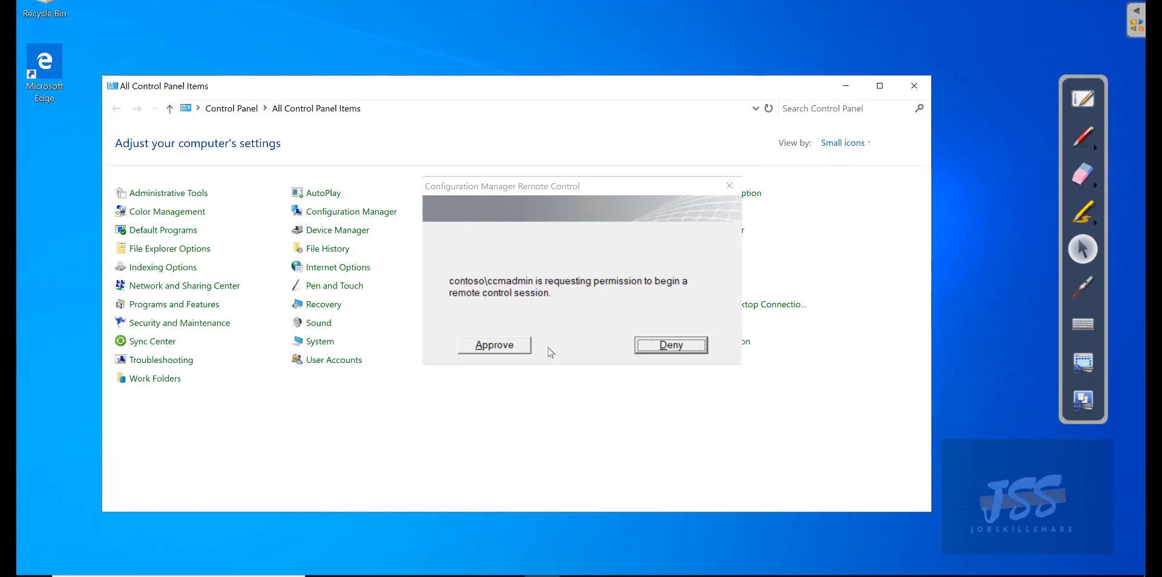
left_click(490, 348)
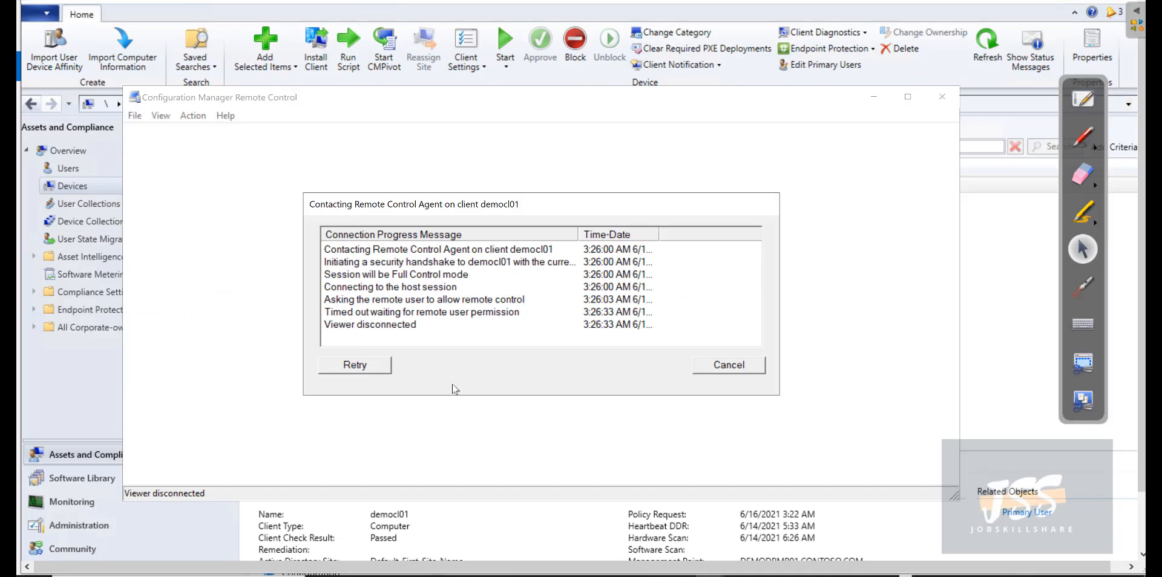
left_click(729, 366)
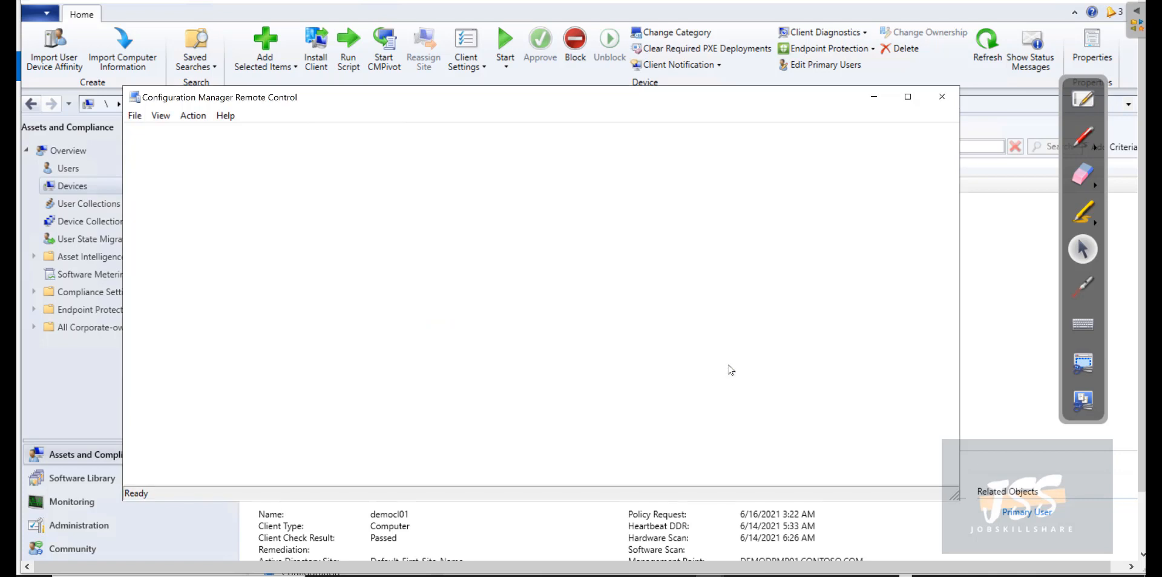
left_click(934, 107)
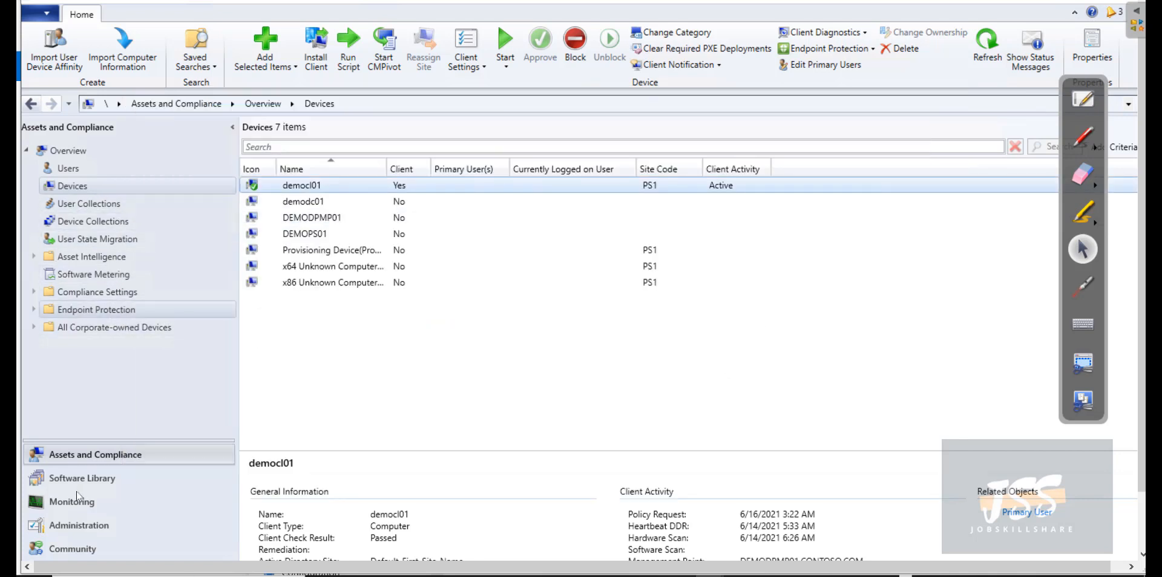
- Set "Prompt user for Remote Control permission" to No in the Remote Tools section of Default Client Settings and save
left_click(77, 525)
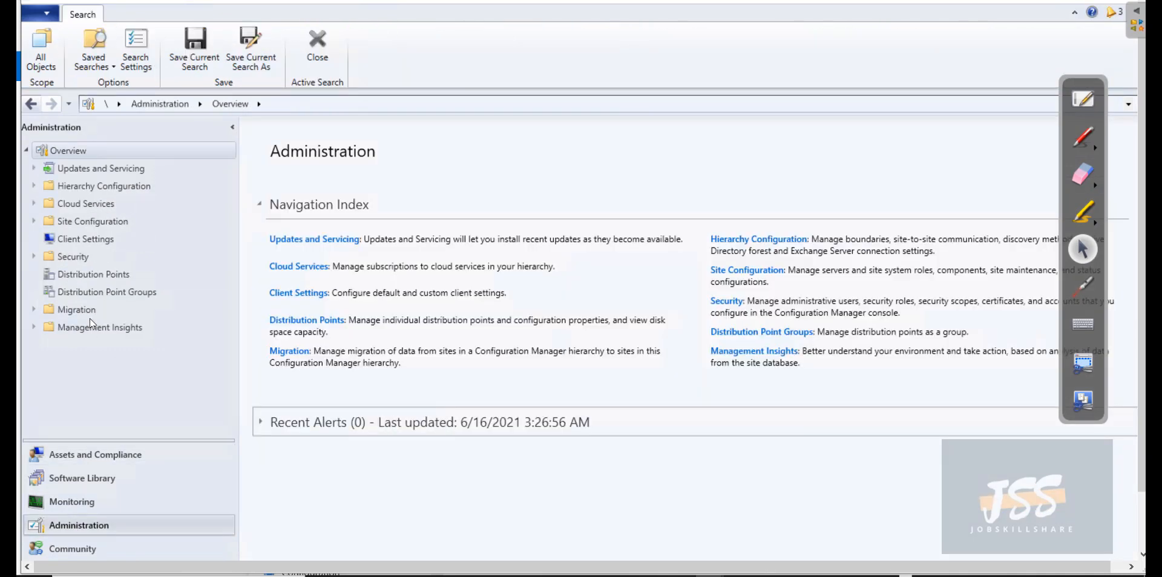
left_click(86, 239)
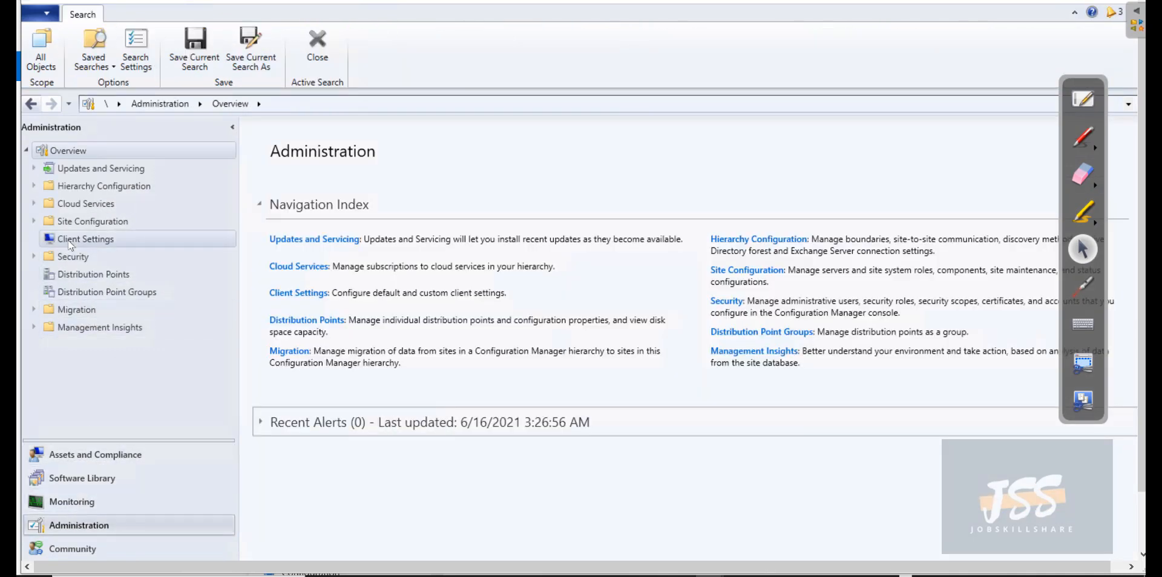
left_click(308, 189)
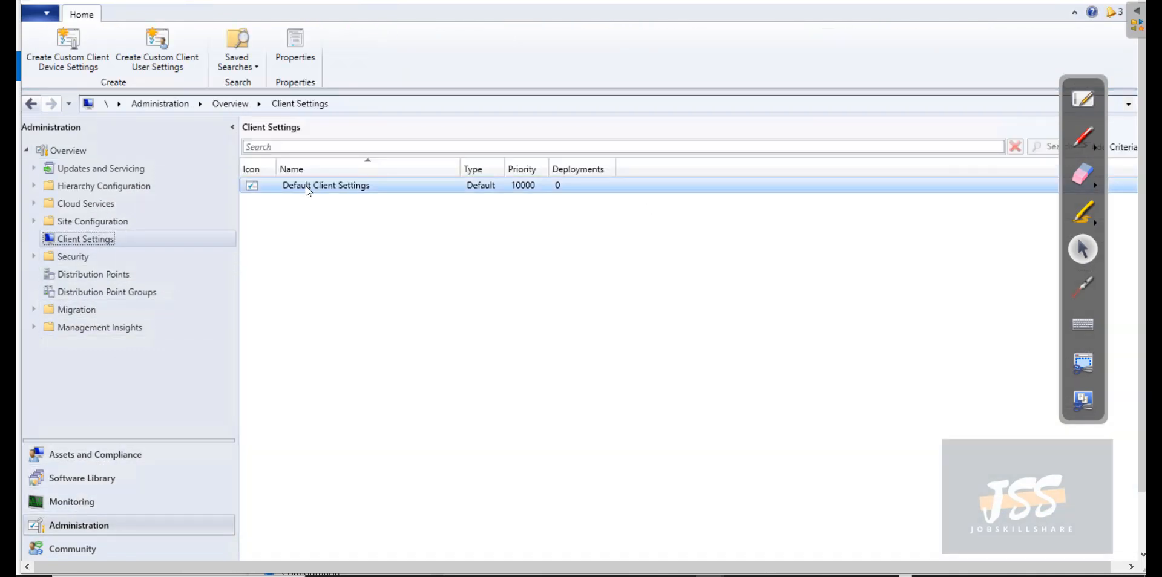
left_click(305, 191)
right_click(268, 199)
left_click(270, 205)
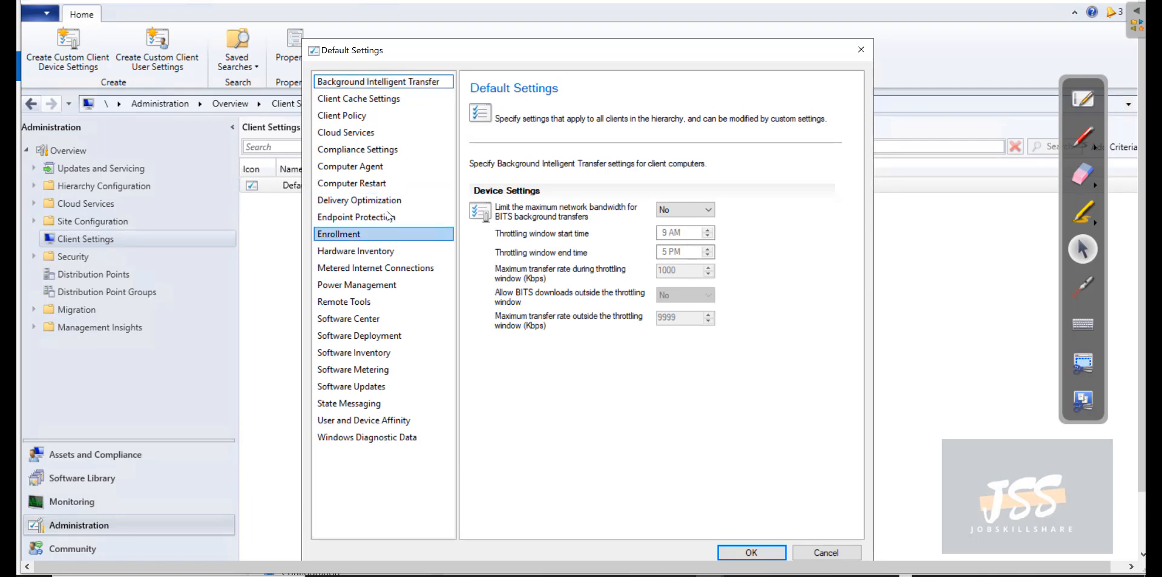
left_click(354, 303)
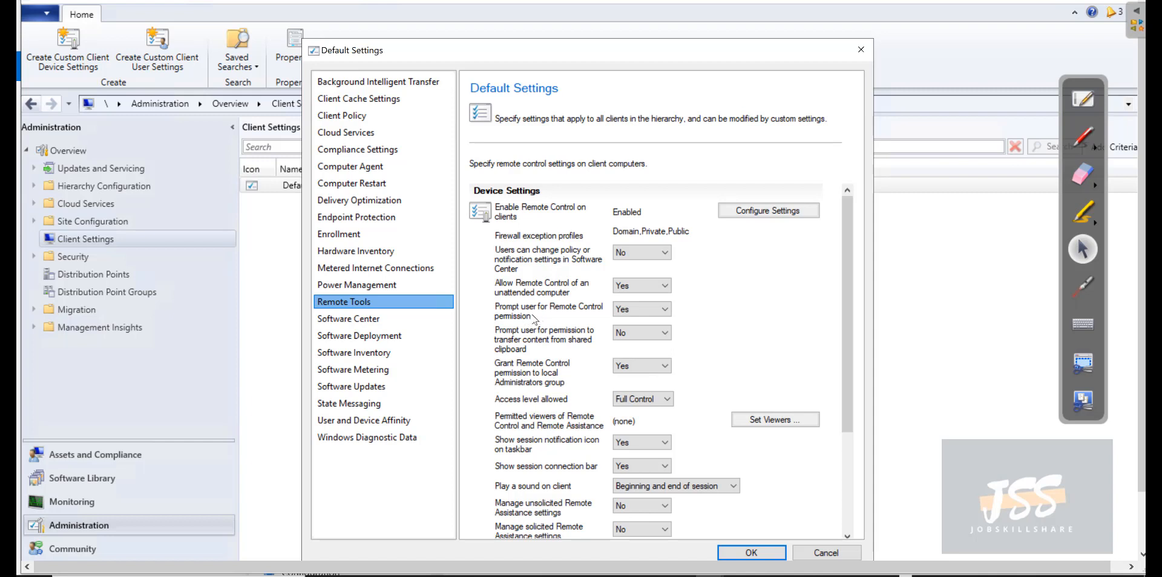
left_click(638, 311)
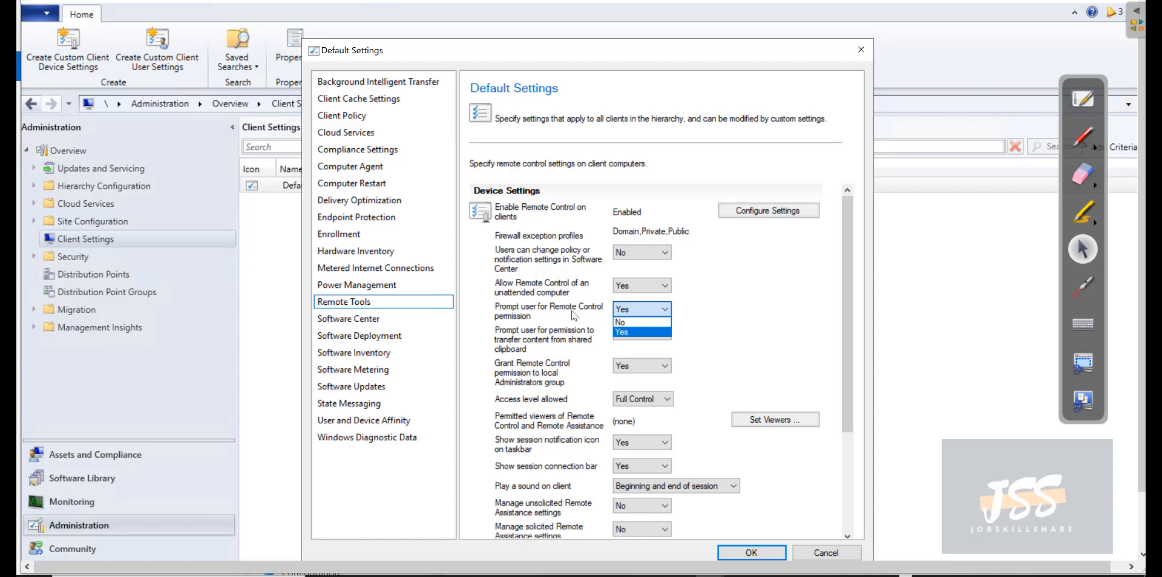
left_click(630, 322)
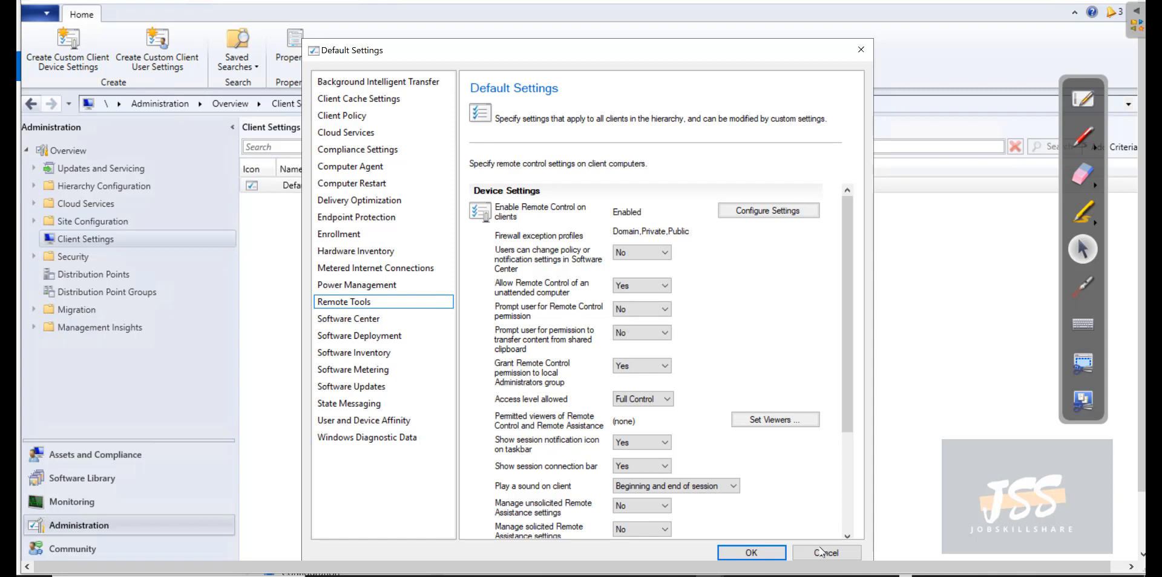
left_click(756, 552)
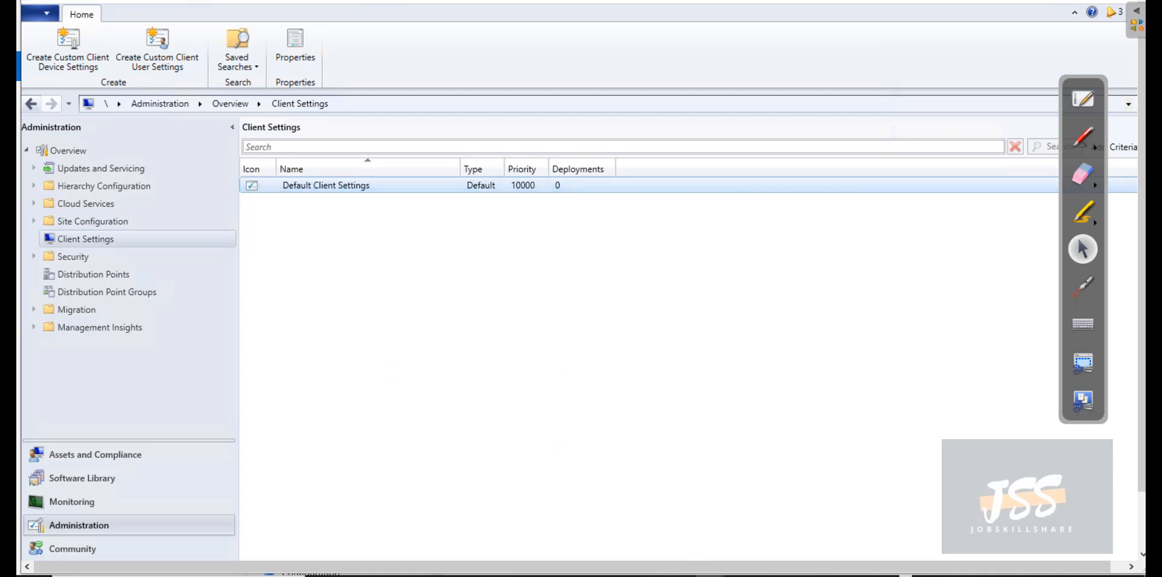
- Switch to the democl01 session and run the Machine Policy Retrieval & Evaluation Cycle from the Configuration Manager client properties
mouse_move(709, 575)
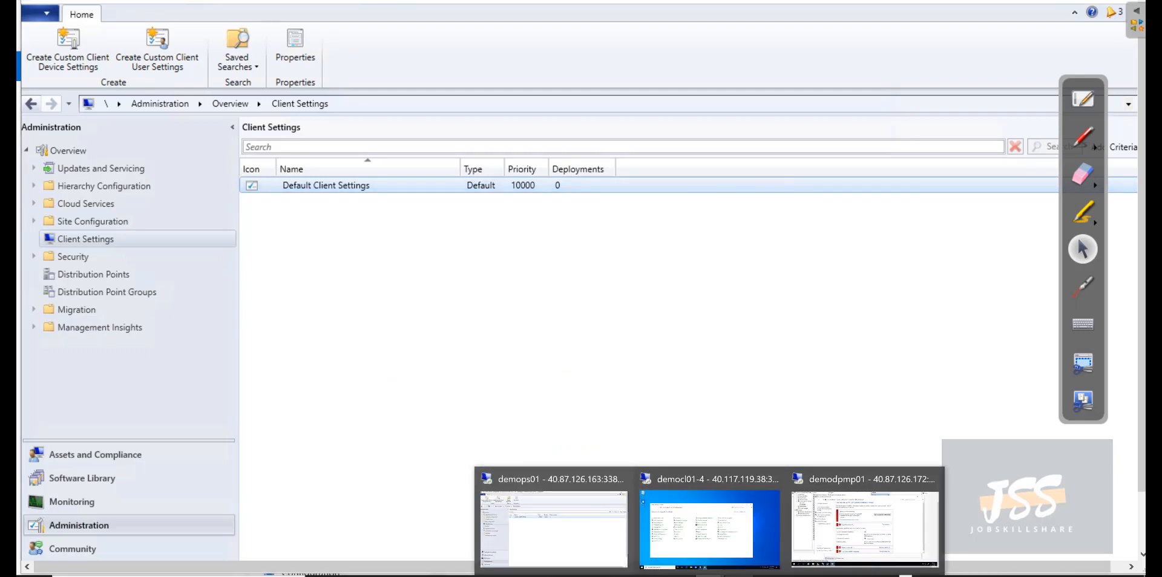
left_click(706, 555)
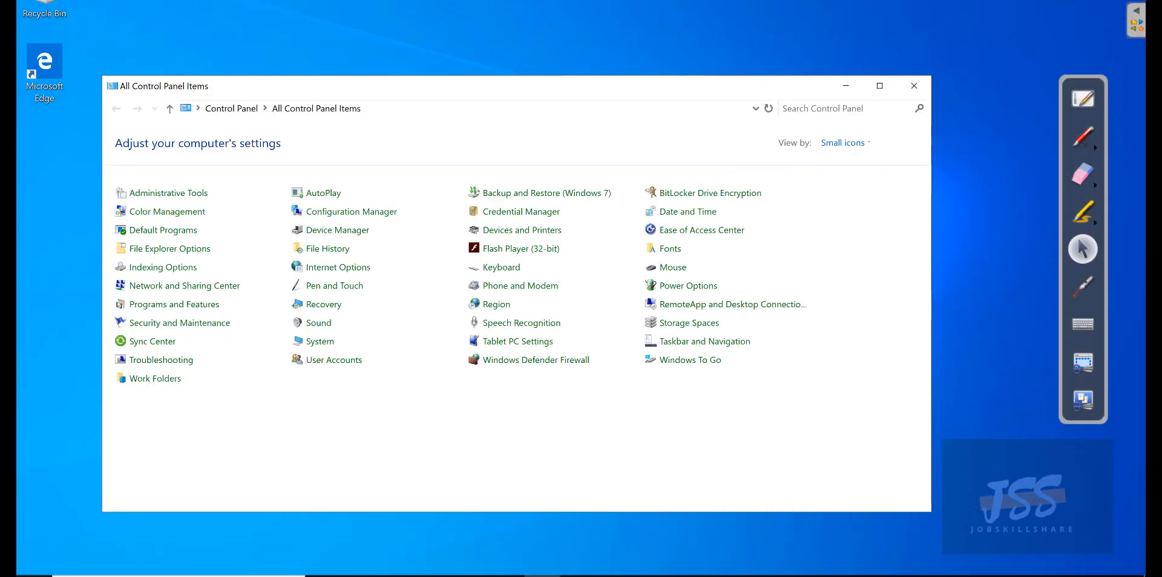
left_click(329, 214)
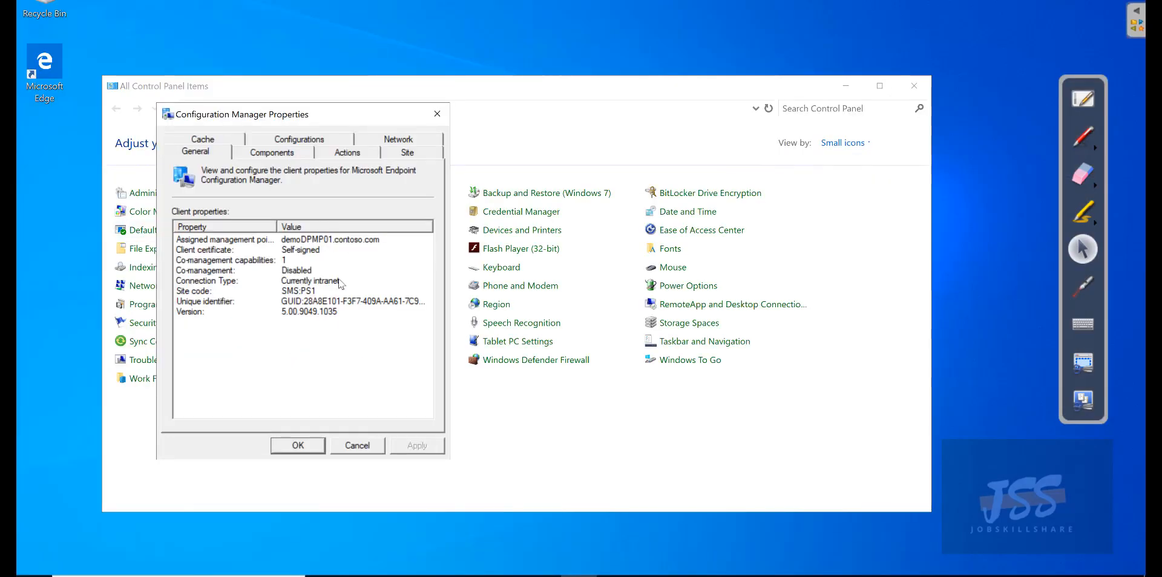
left_click(277, 156)
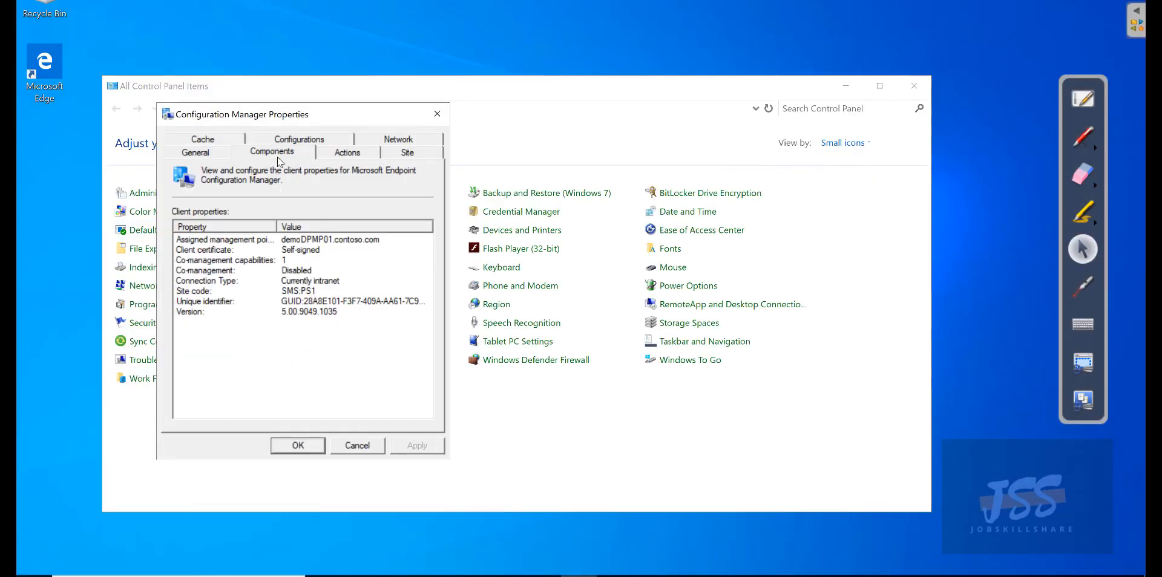
left_click(348, 153)
left_click(236, 275)
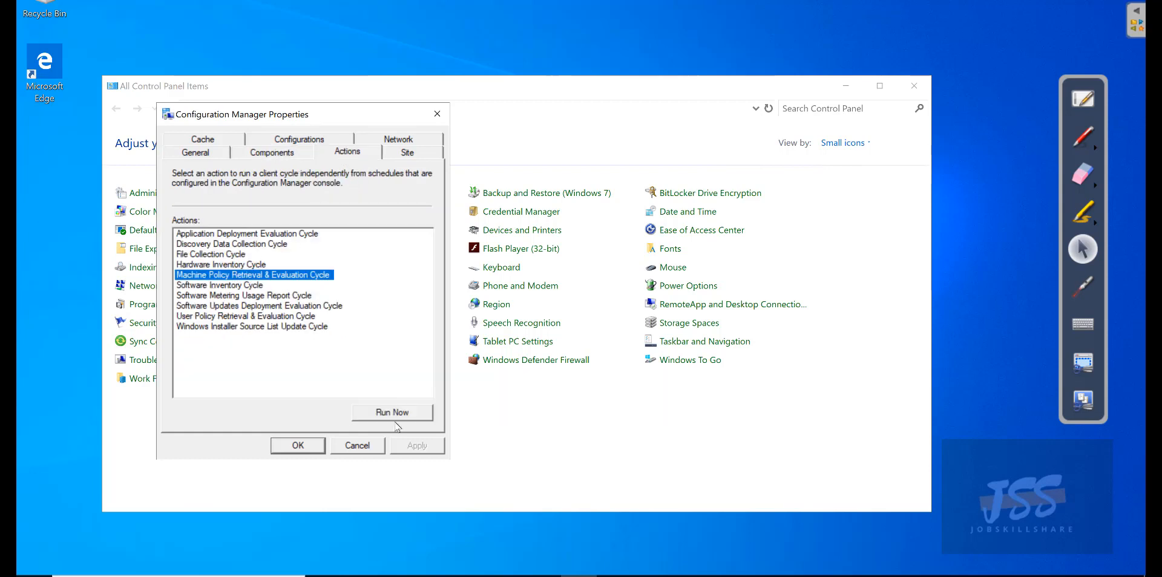
left_click(392, 414)
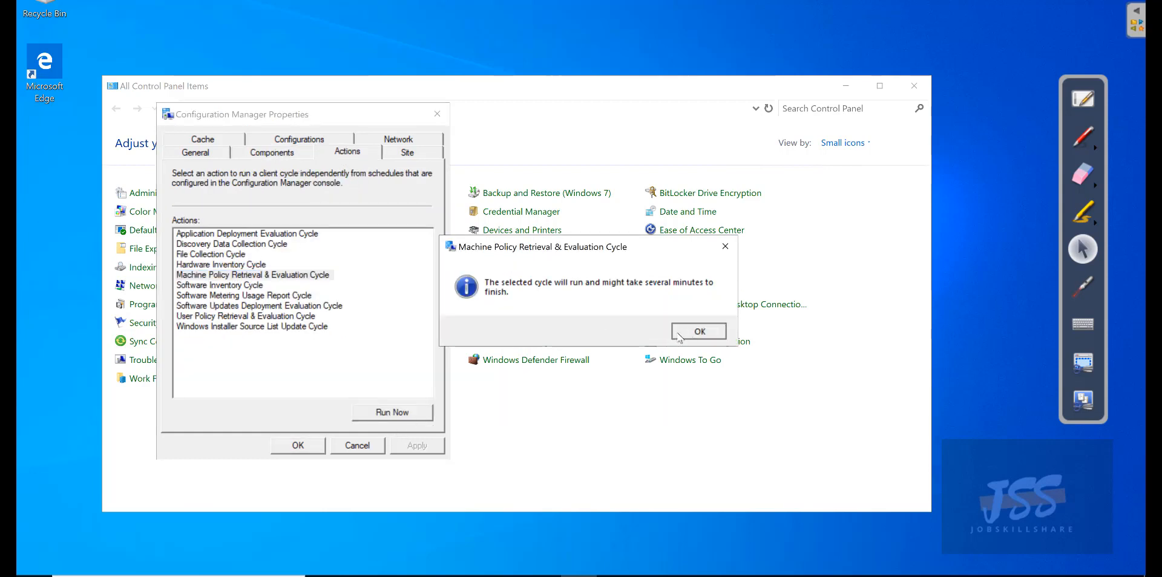
left_click(697, 331)
left_click(299, 446)
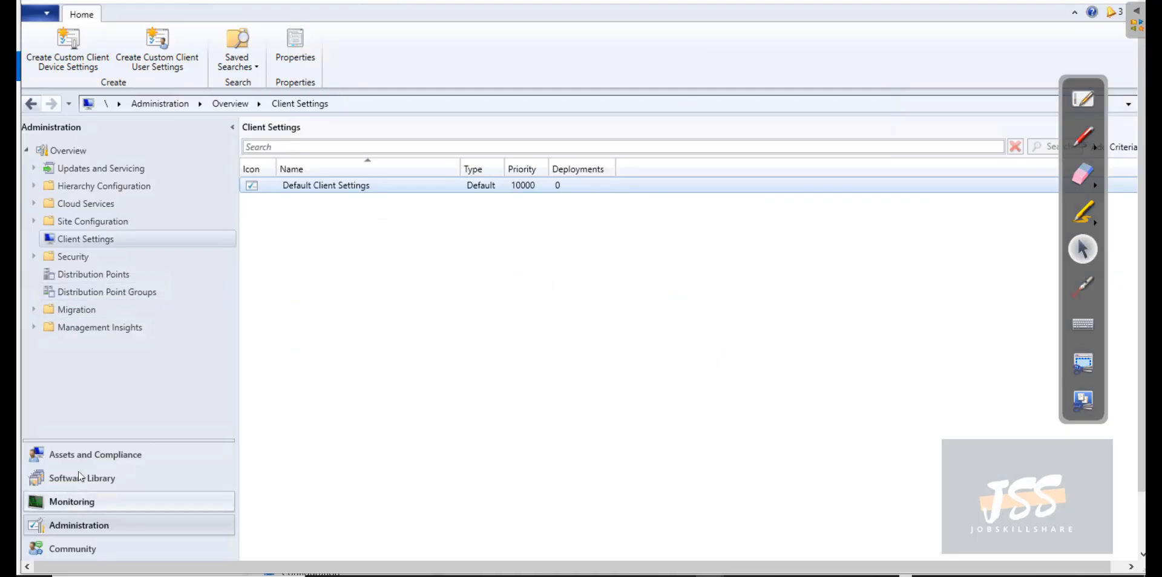
- Try to start a Remote Control session on the democl01 device from Assets and Compliance on demops01, and close the viewer
left_click(82, 458)
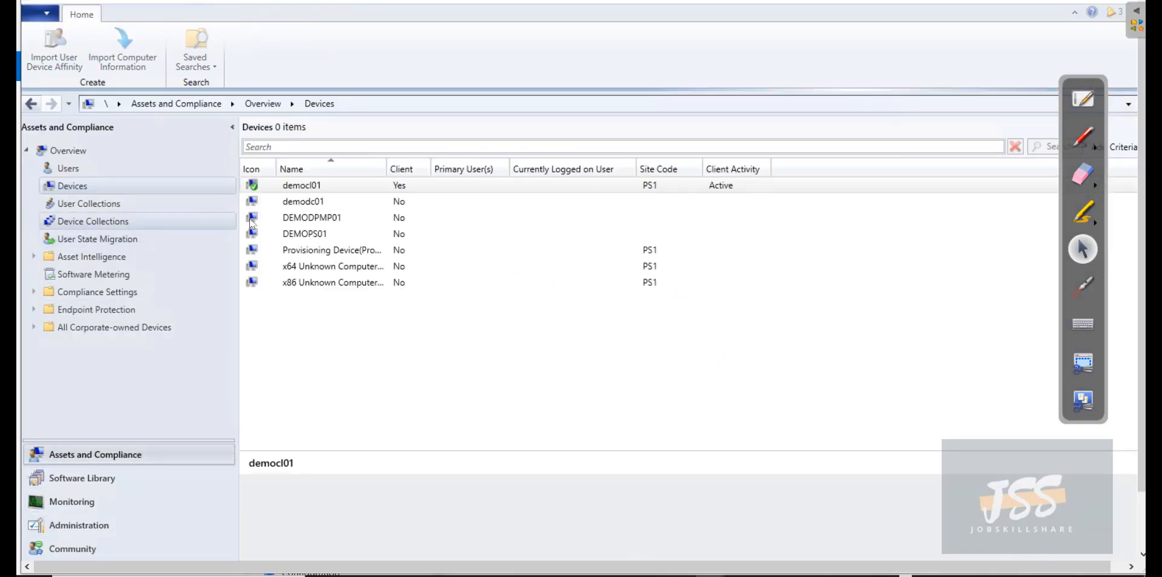
right_click(289, 189)
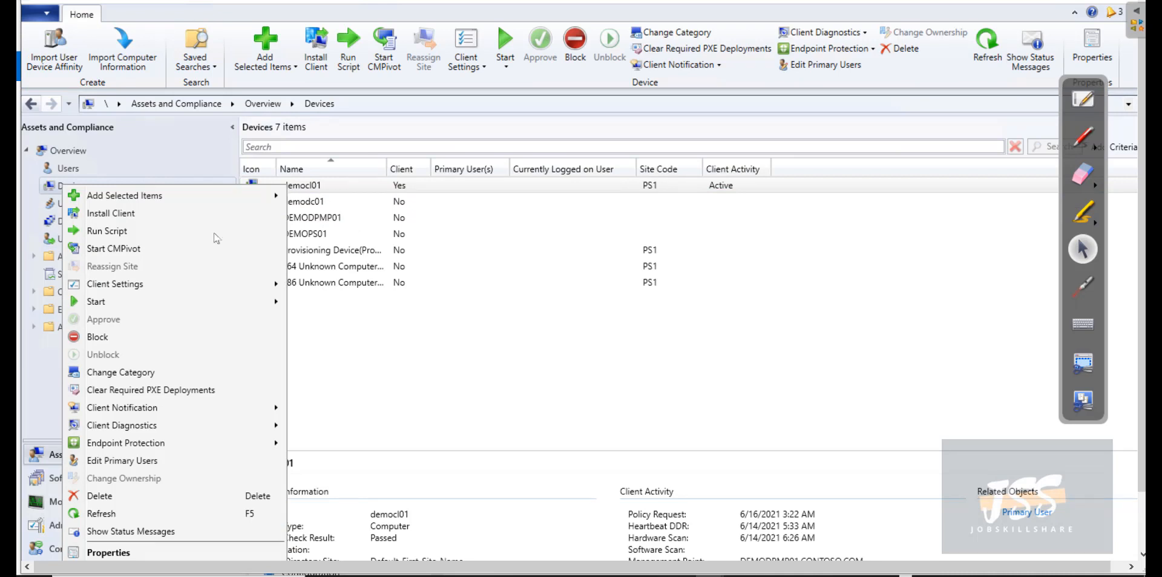
mouse_move(160, 304)
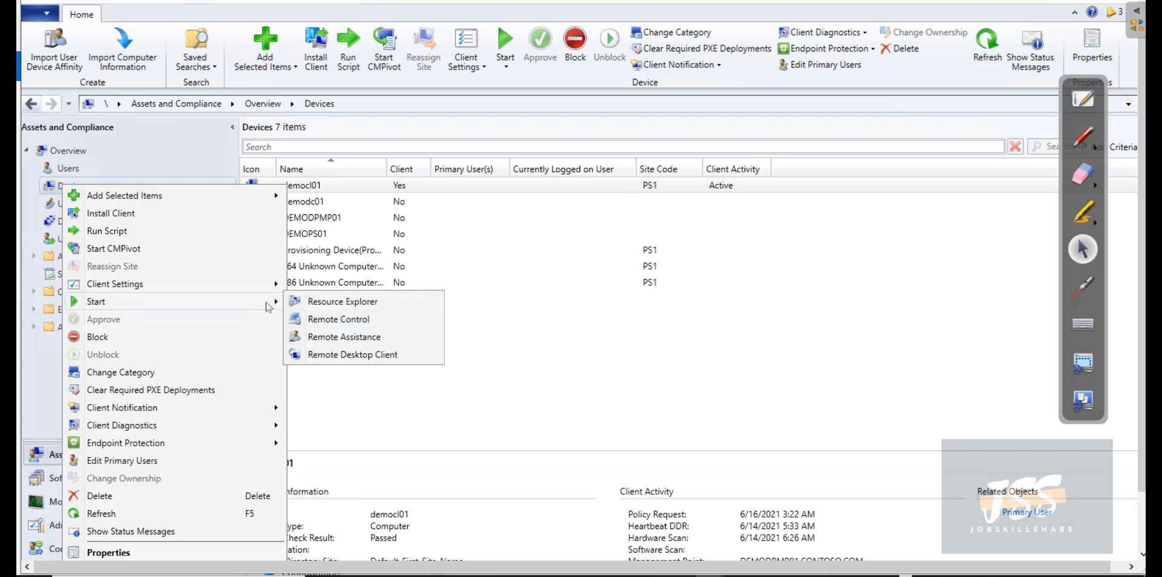
left_click(321, 322)
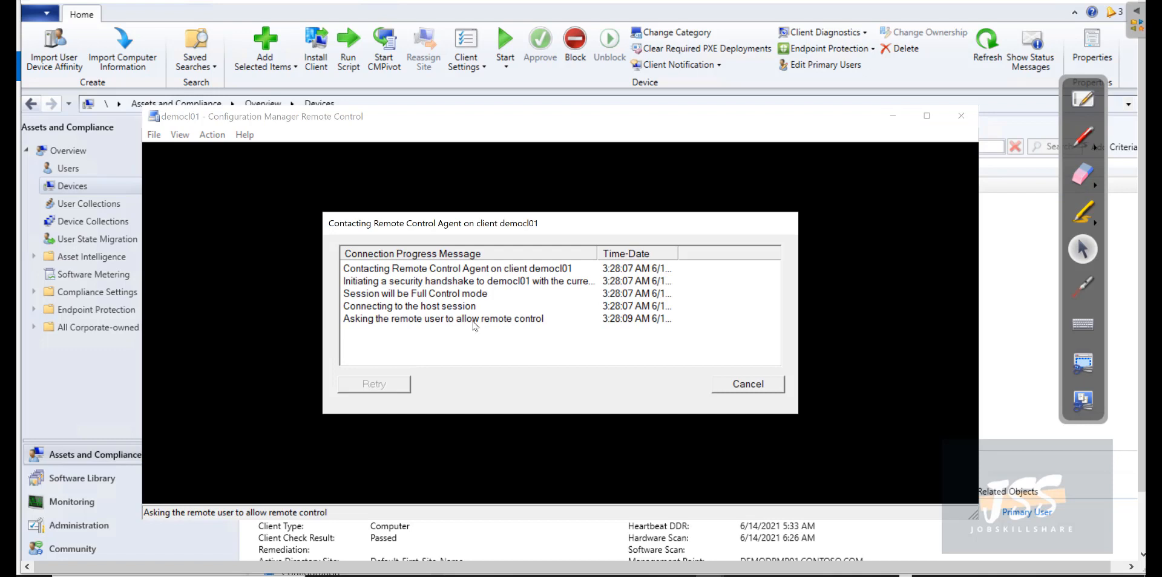
left_click(764, 390)
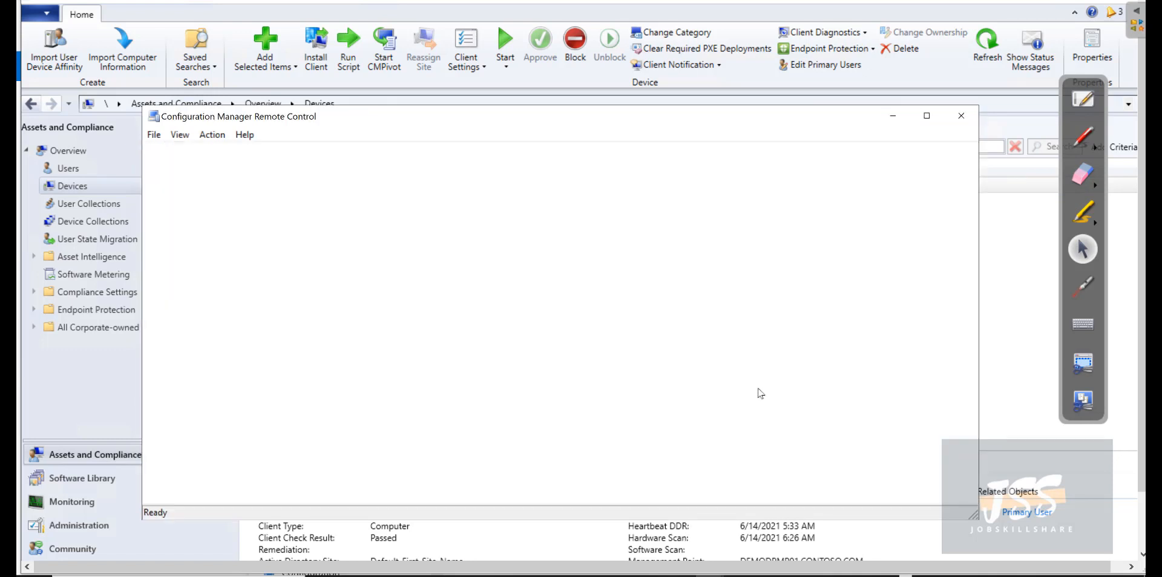
left_click(961, 123)
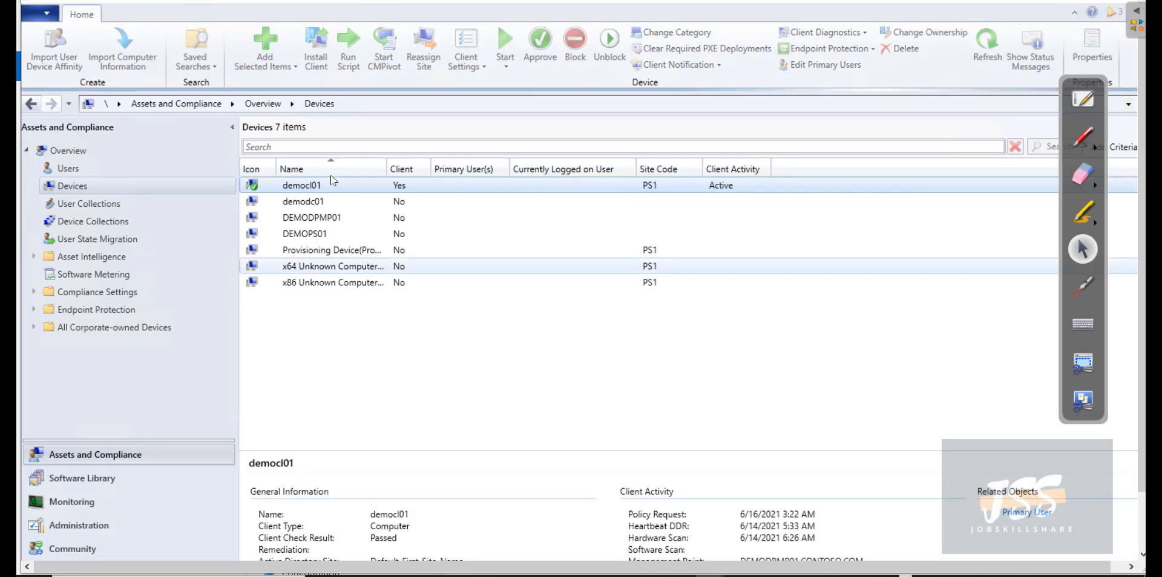
- Examine the status of the installed client components in the Configuration Manager properties on democl01, and close the properties
left_click(292, 189)
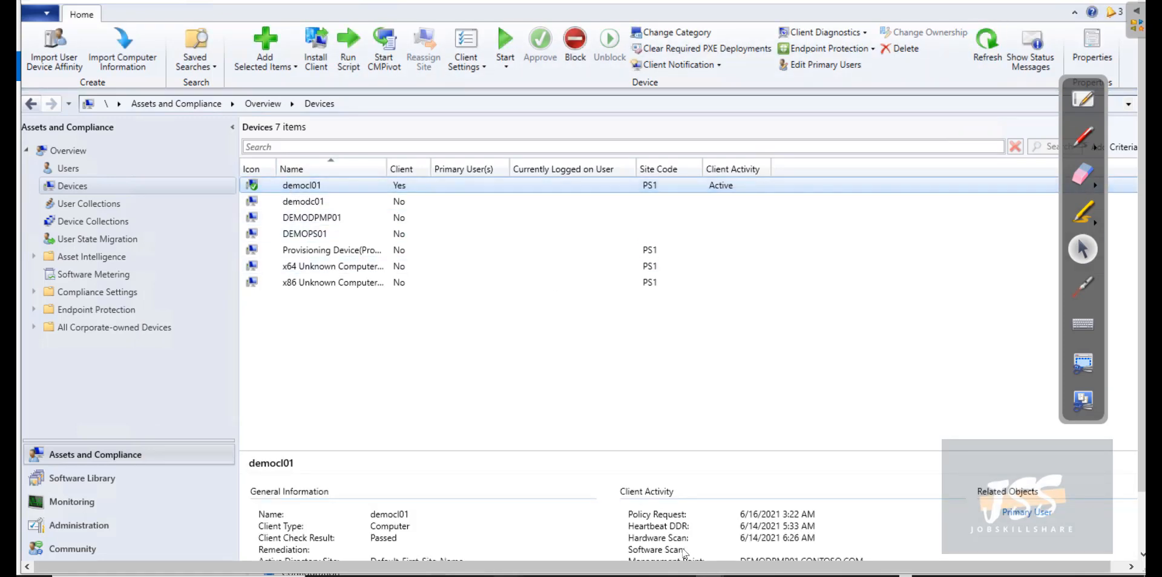
mouse_move(665, 572)
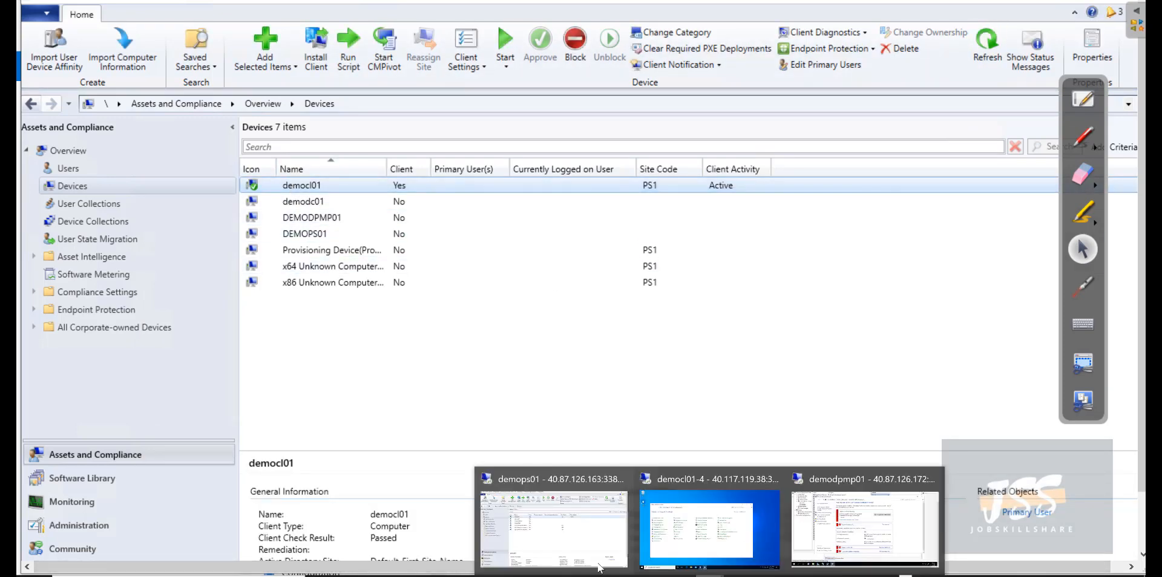
left_click(709, 528)
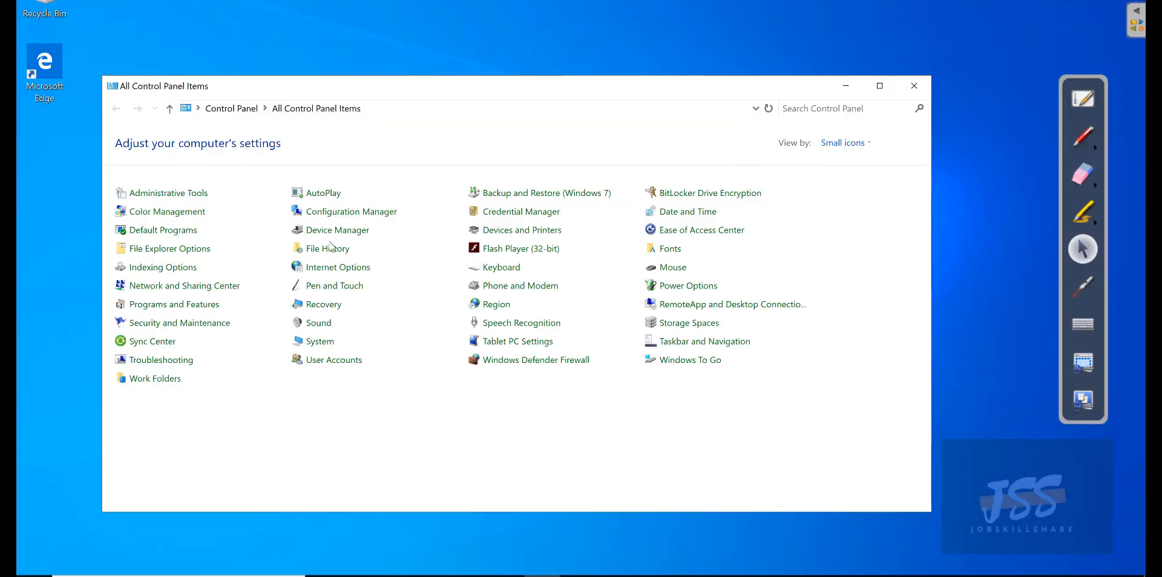
left_click(371, 213)
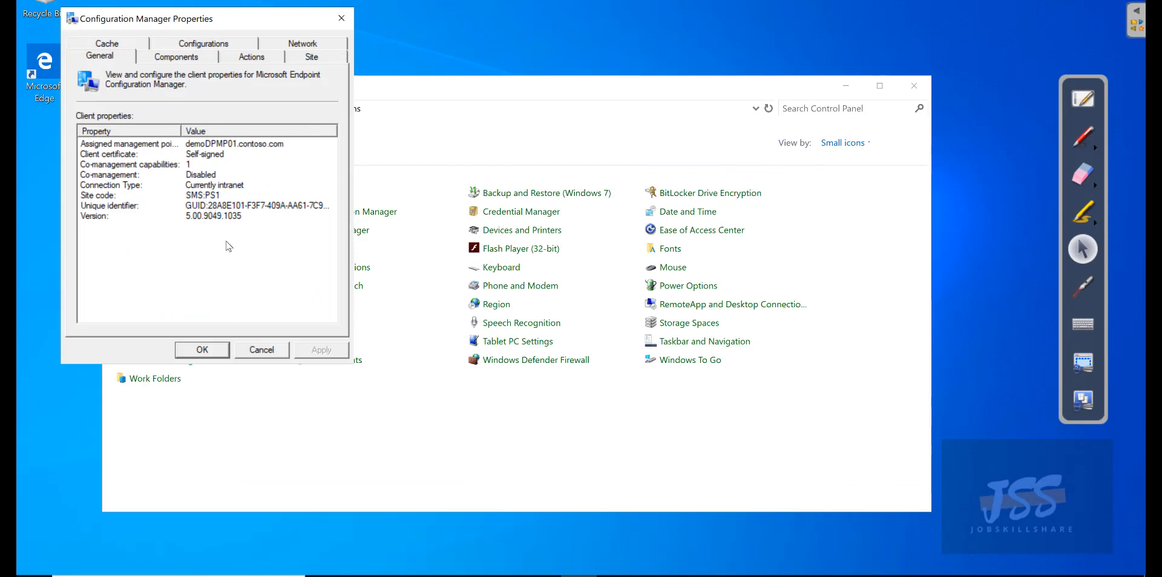
left_click(173, 57)
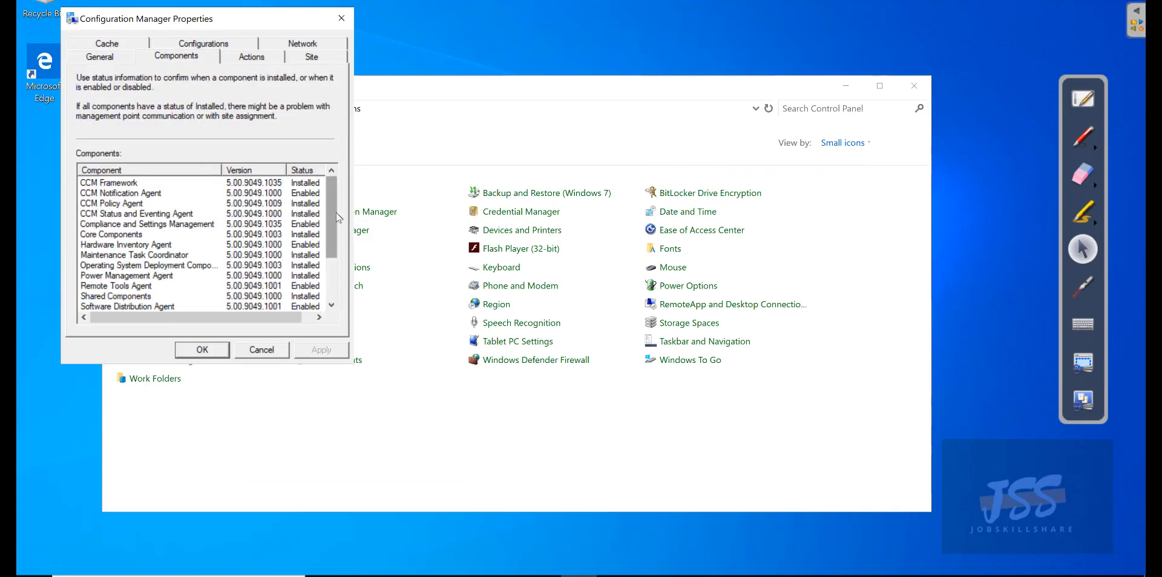
left_click_drag(336, 212, 333, 293)
scroll(230, 238, "up", 3)
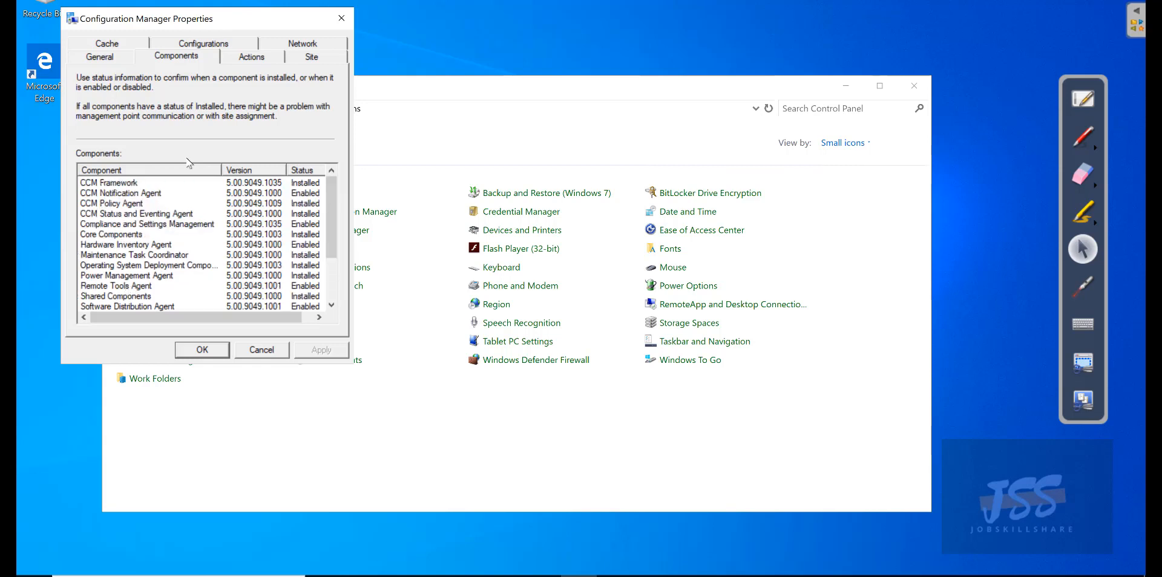
left_click(342, 18)
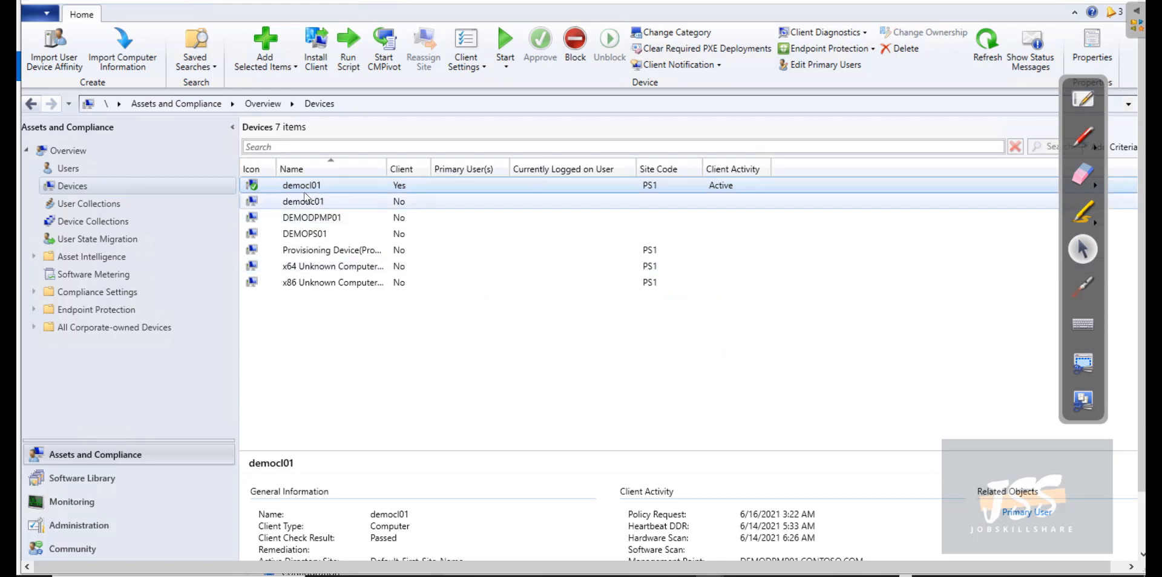
- Retry the Remote Control connection to democl01 from the demops01 device list, cancel the attempt and close the viewer
right_click(298, 189)
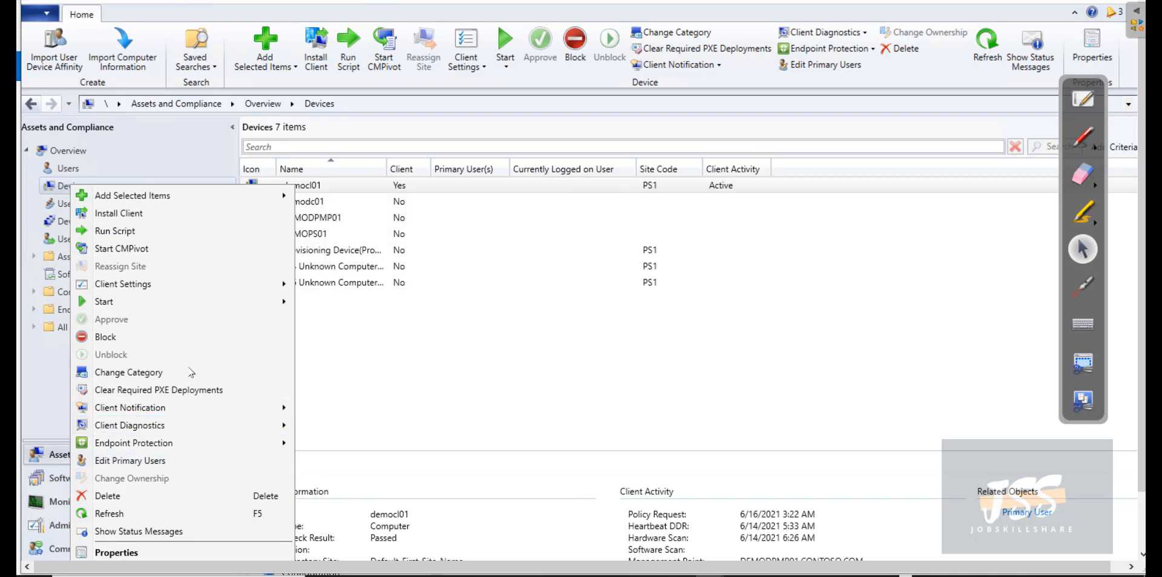
mouse_move(176, 302)
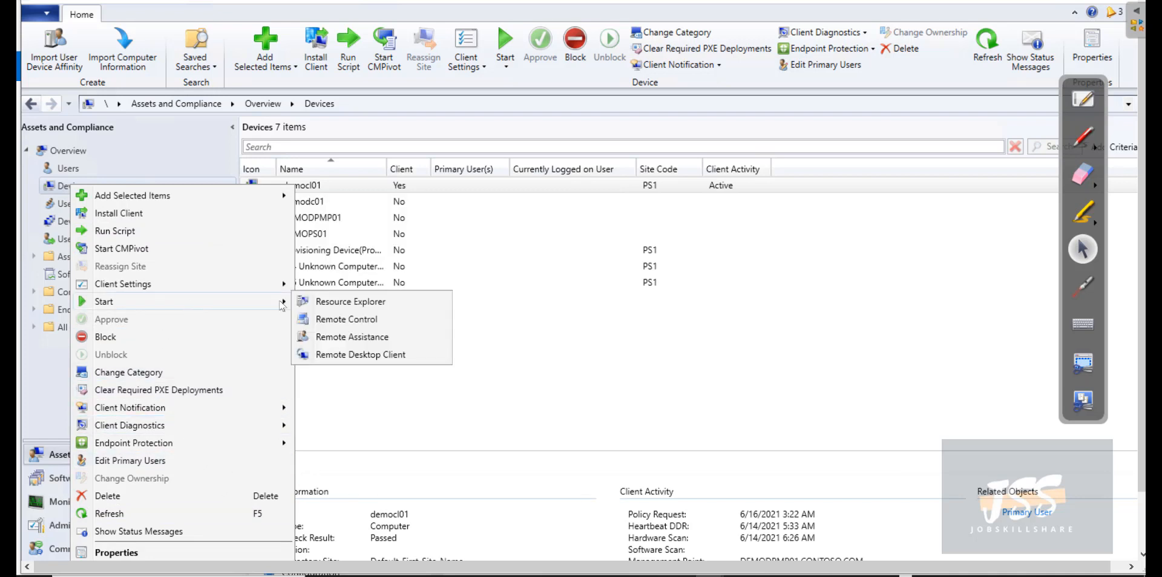
left_click(371, 319)
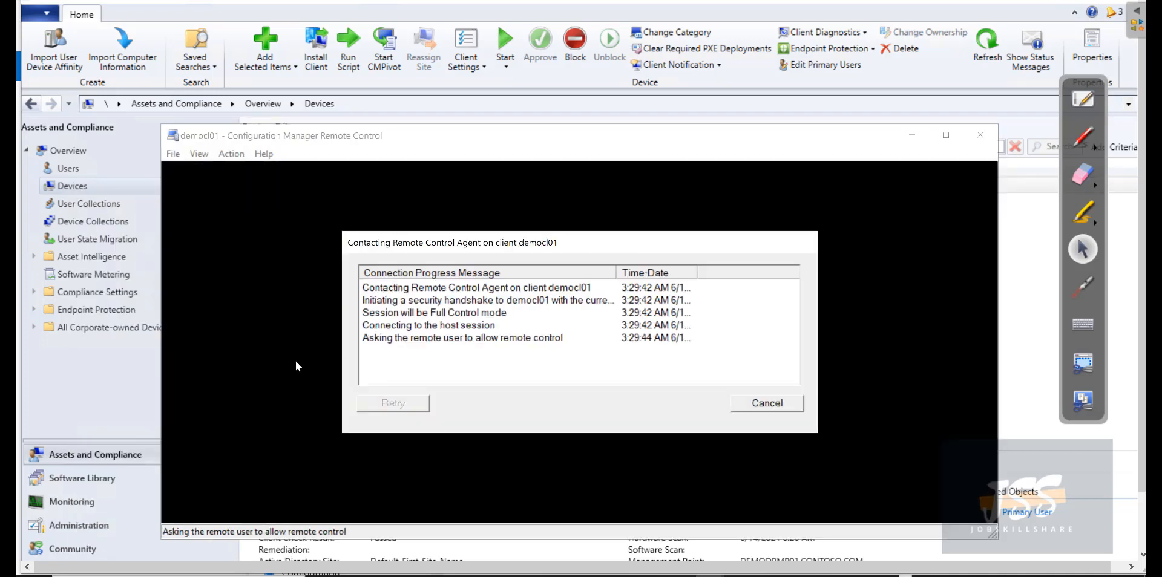
left_click(763, 404)
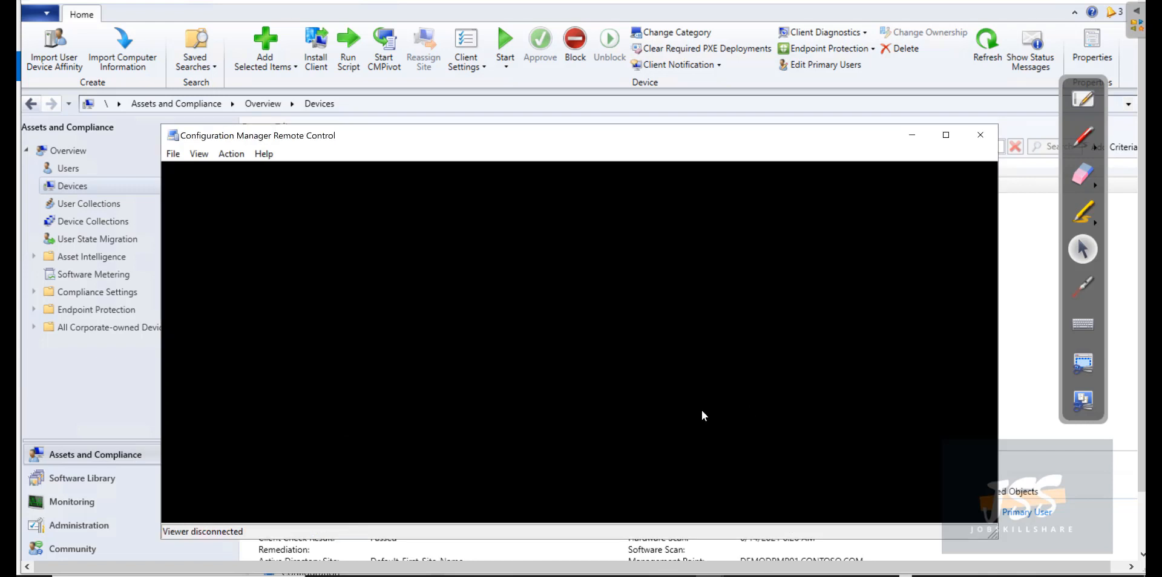
left_click(979, 134)
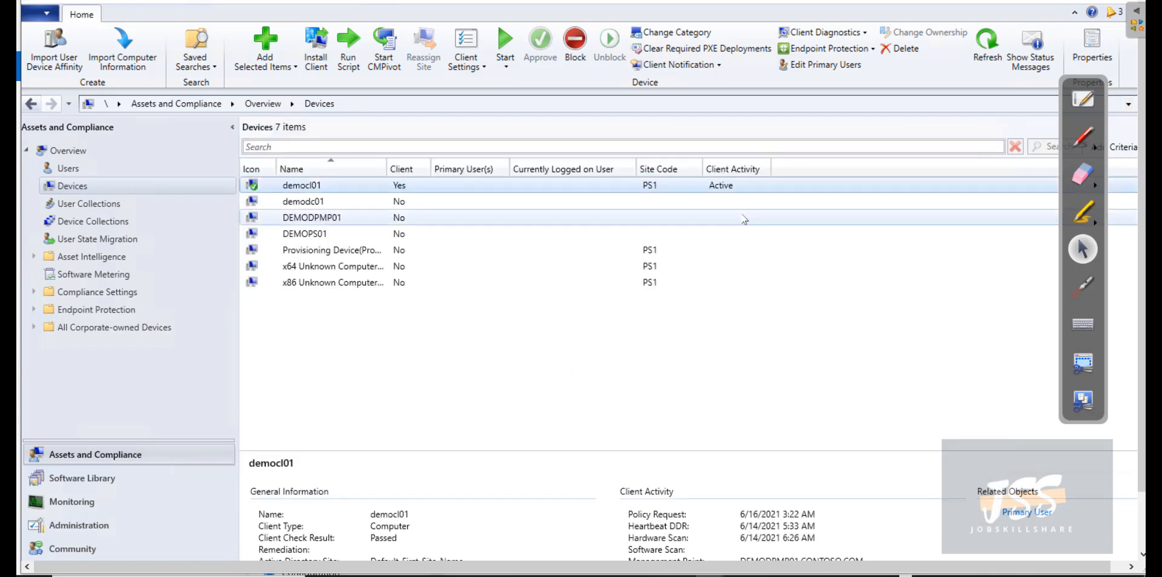
- Start Remote Control on democl01 from demops01 and approve the permission request in the democl01 session
right_click(310, 188)
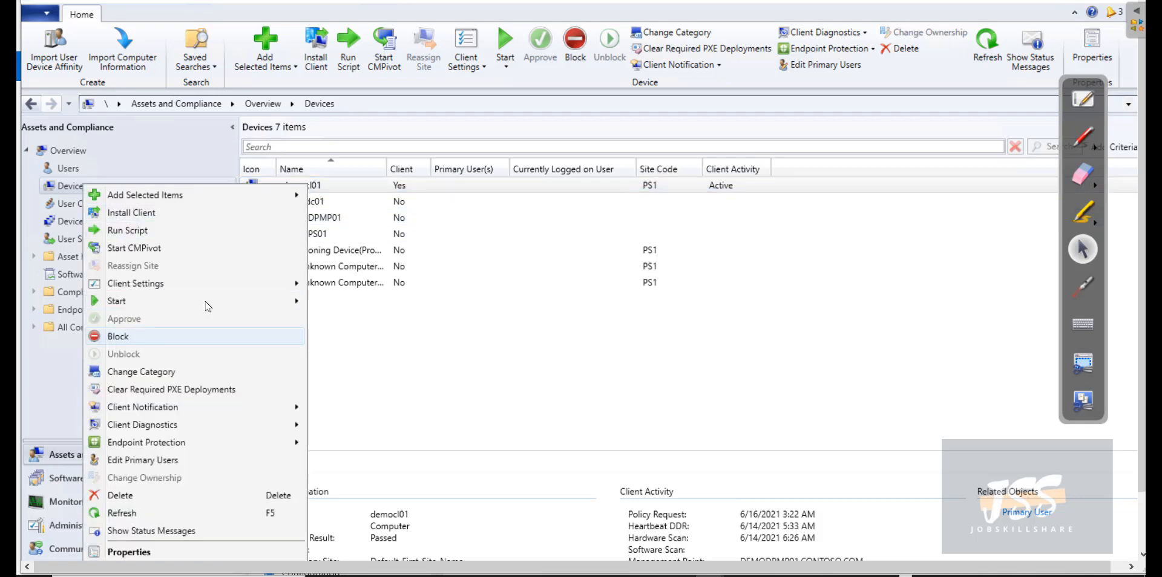
mouse_move(206, 303)
left_click(339, 317)
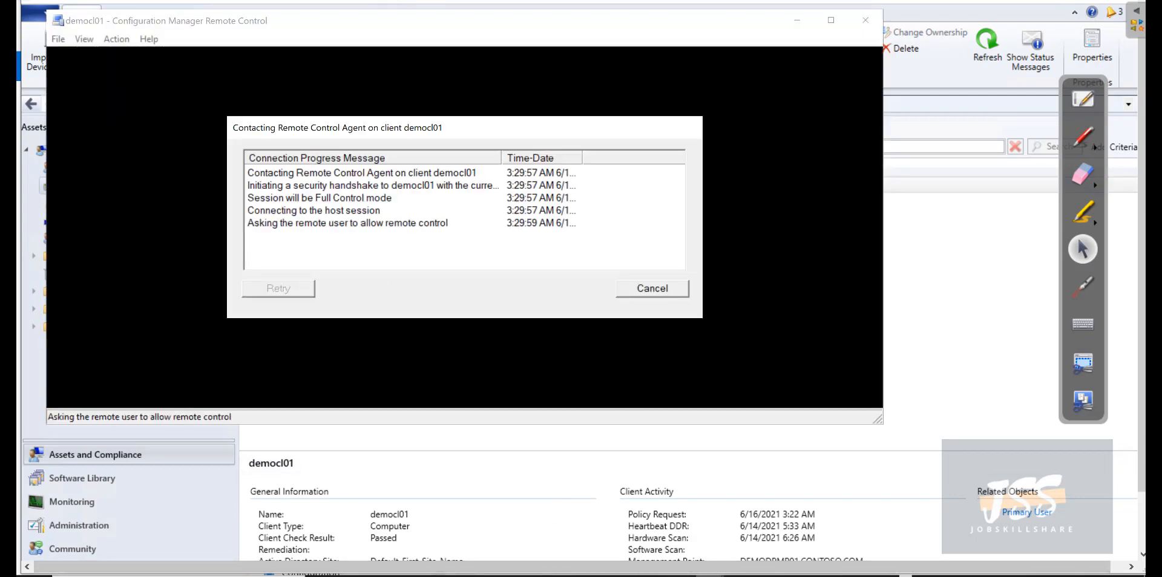
left_click(702, 529)
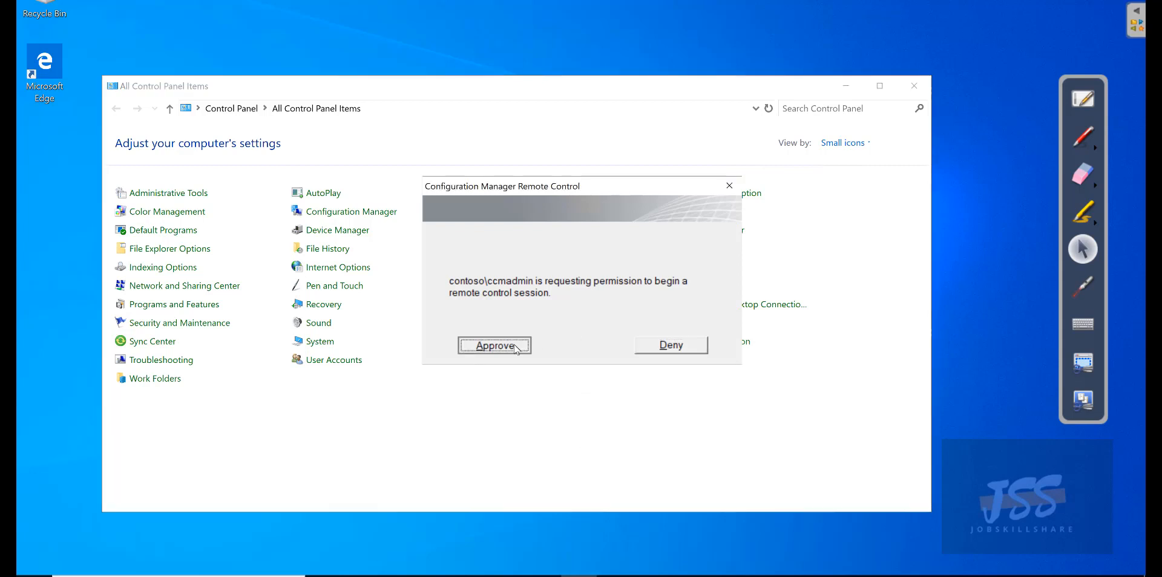
left_click(494, 345)
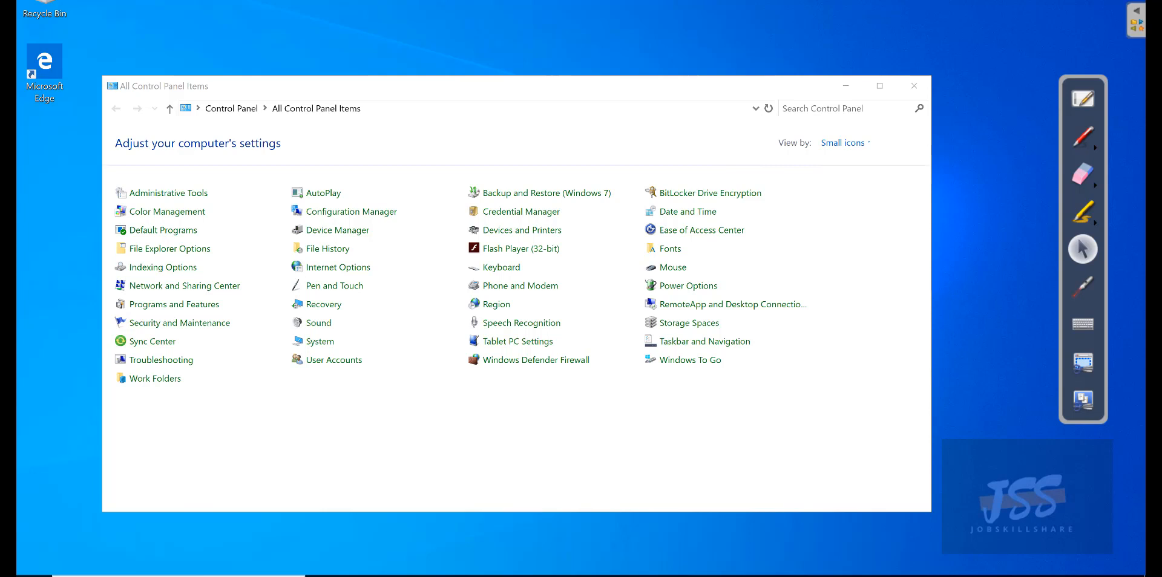
- Return to the demops01 session and maximize the Remote Control viewer to inspect the democl01 desktop
left_click(781, 3)
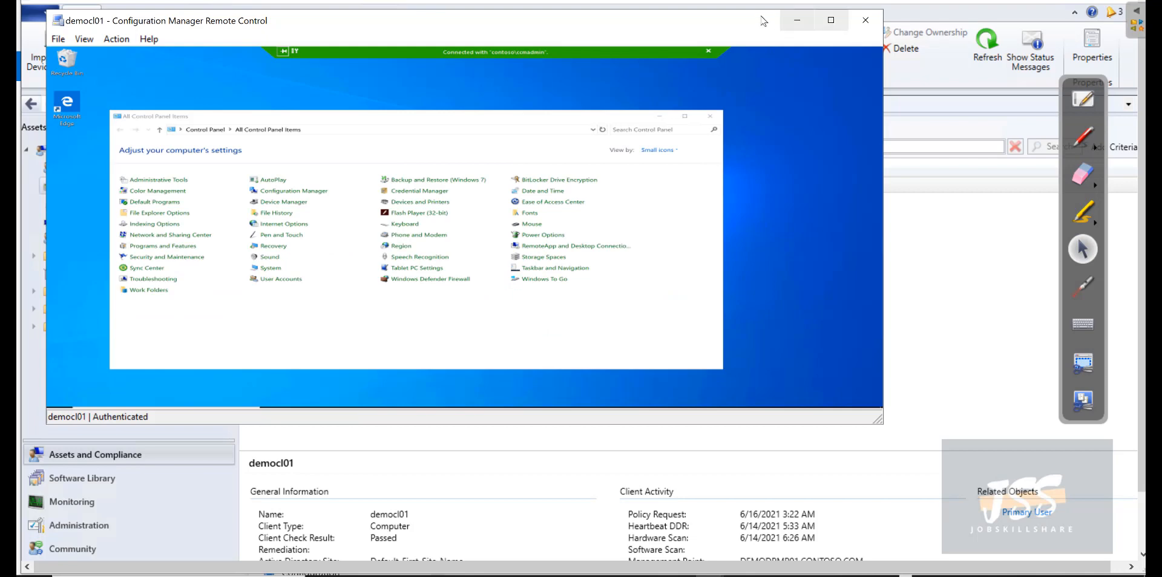
left_click_drag(763, 16, 806, 48)
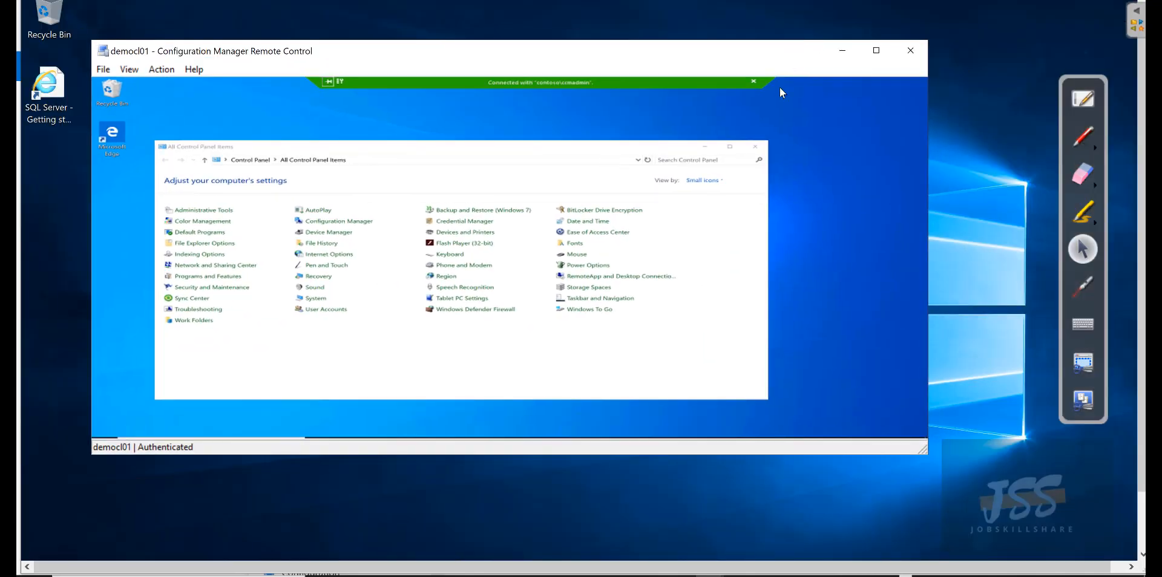
left_click(875, 50)
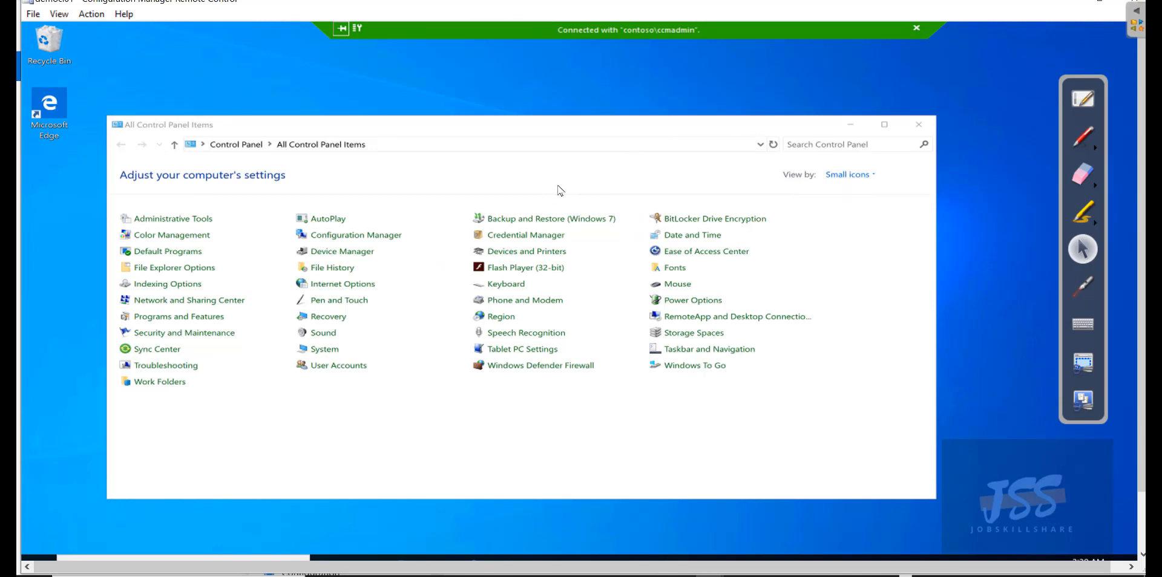
scroll(1135, 422, "down", 2)
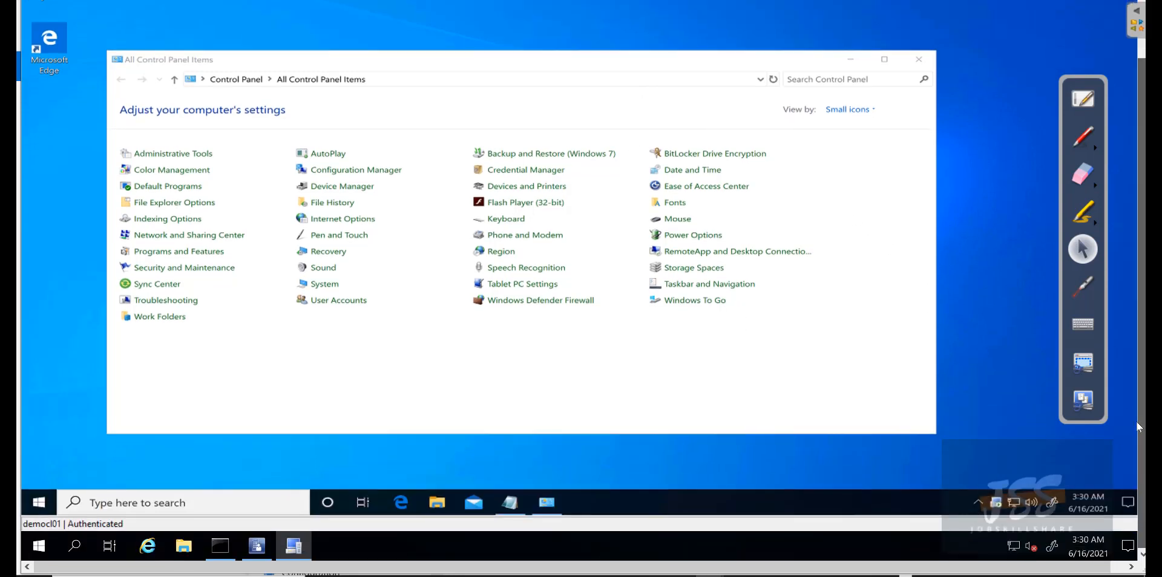
scroll(1123, 386, "up", 1)
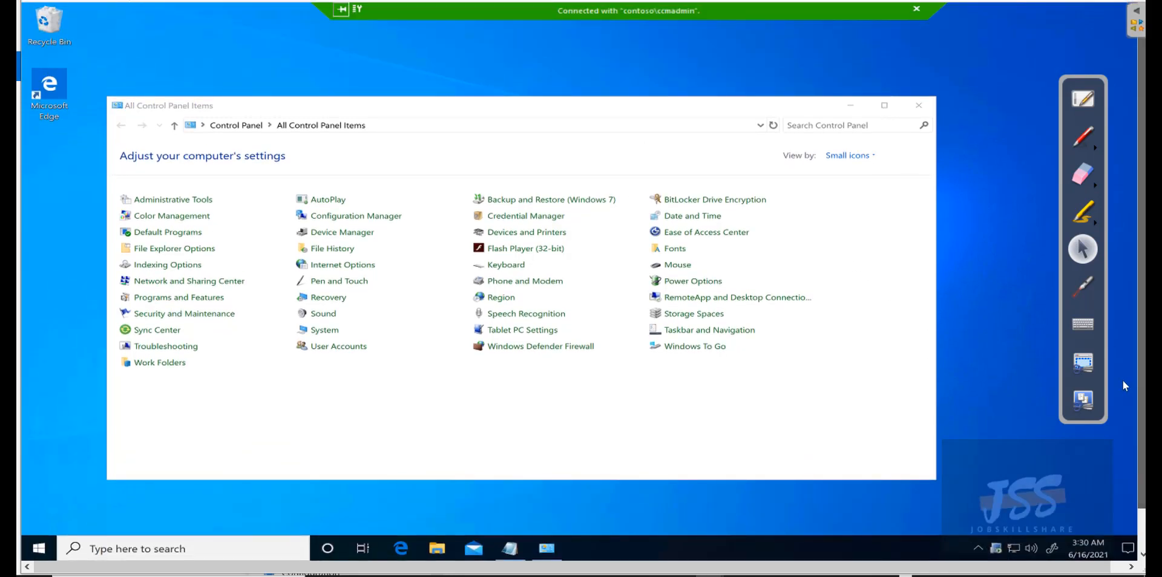